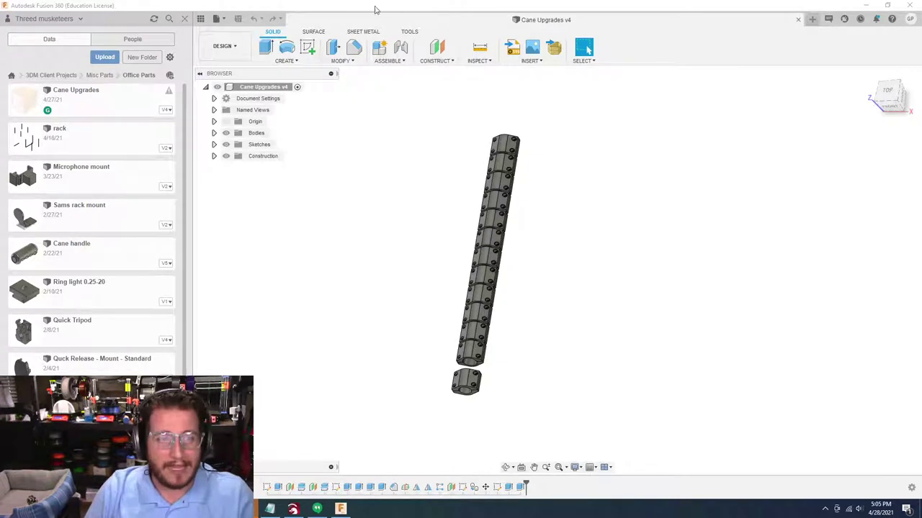
click(295, 62)
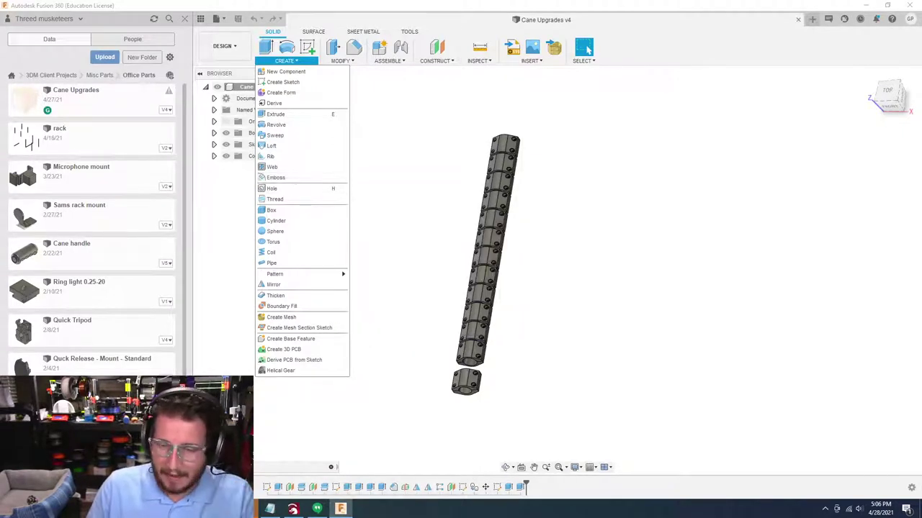
key(Escape)
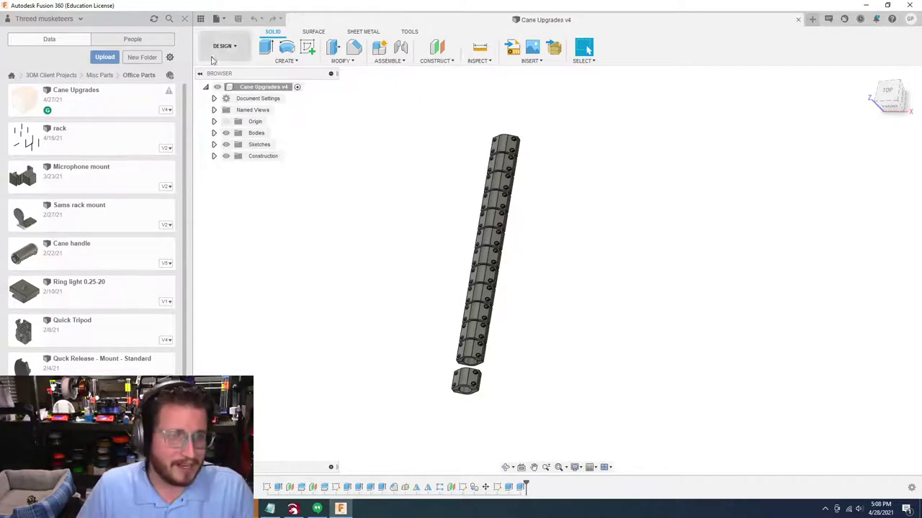
click(284, 60)
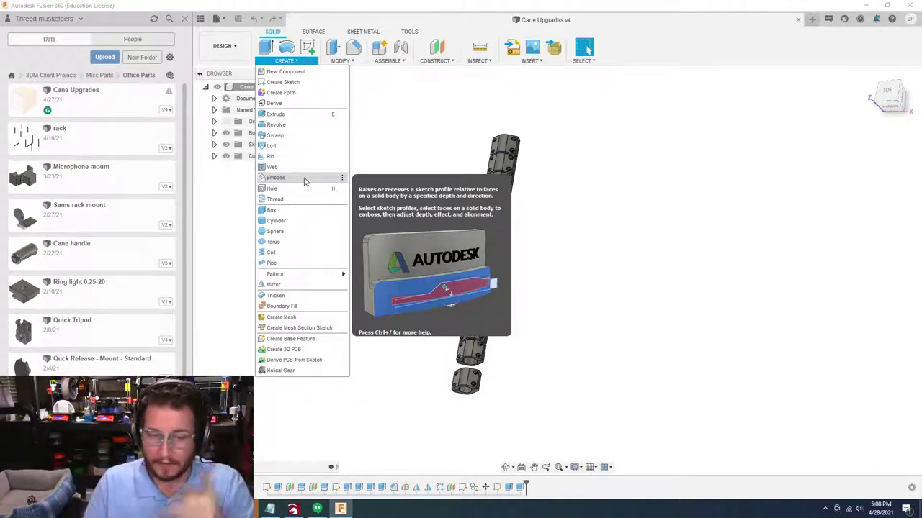
click(399, 337)
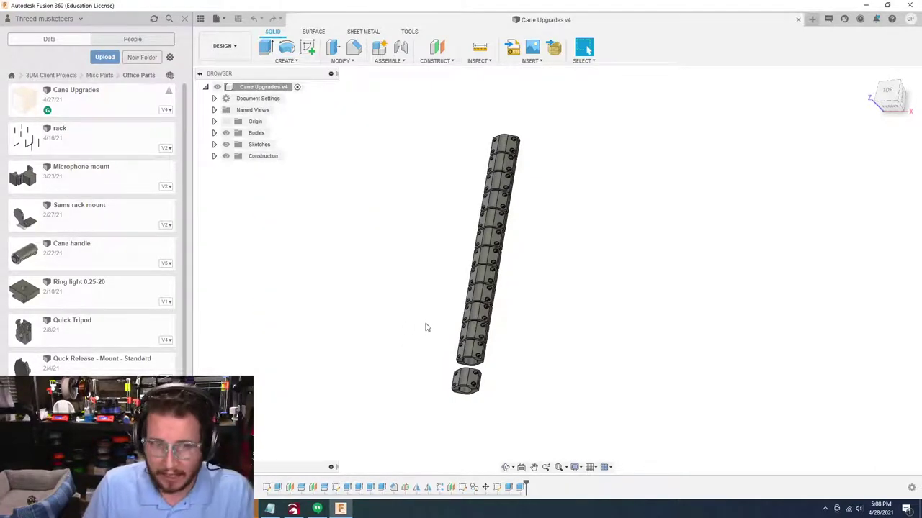
shift+middle_drag(425, 328, 459, 326)
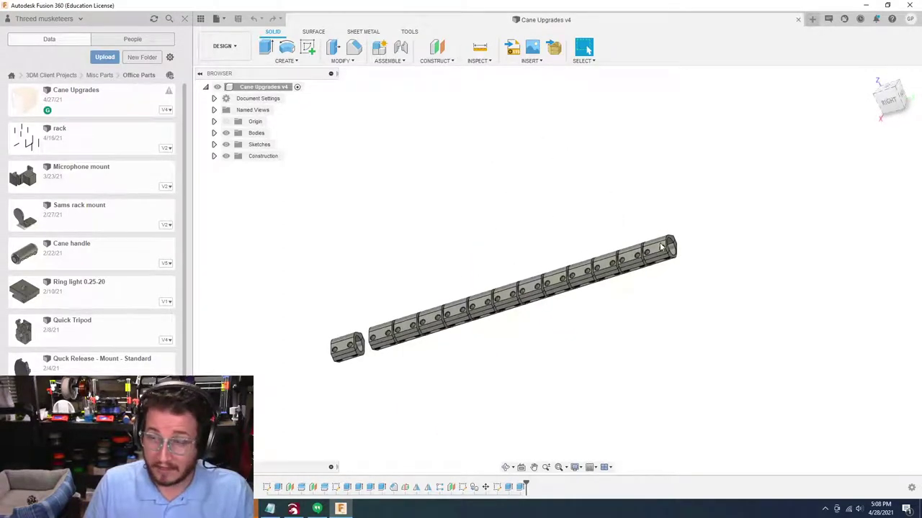
shift+middle_drag(661, 247, 540, 438)
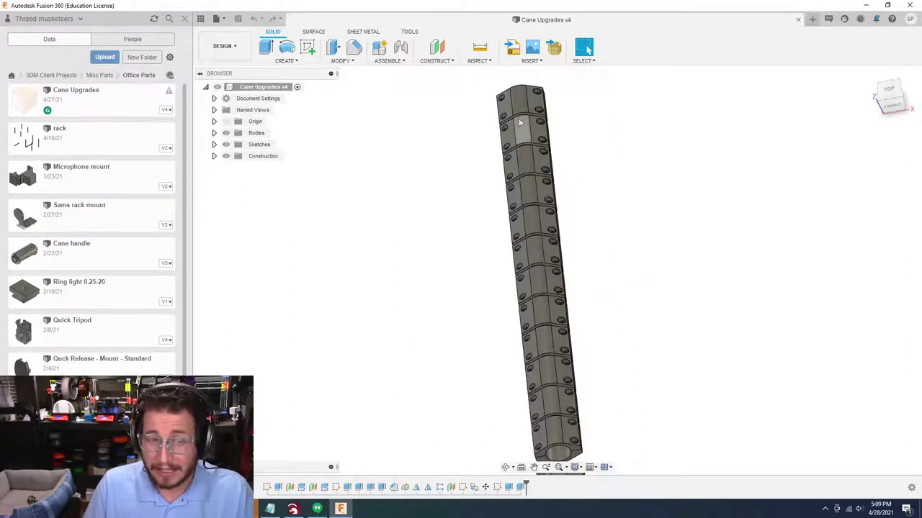
shift+middle_drag(529, 89, 550, 108)
scroll(626, 153, down, 3)
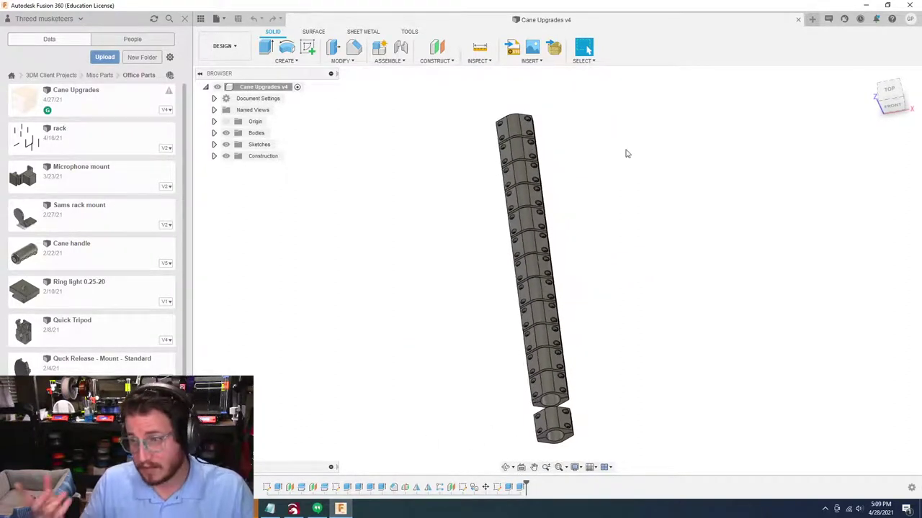
shift+middle_drag(626, 154, 626, 153)
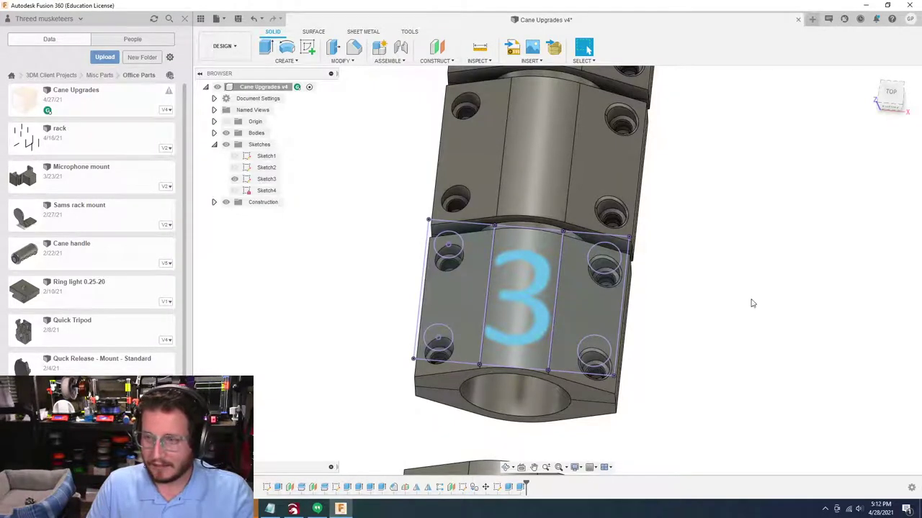
Start an Emboss with the sketched number 3 on the end cane segment as the sketch profile
shift+middle_drag(752, 303, 714, 315)
scroll(714, 315, down, 2)
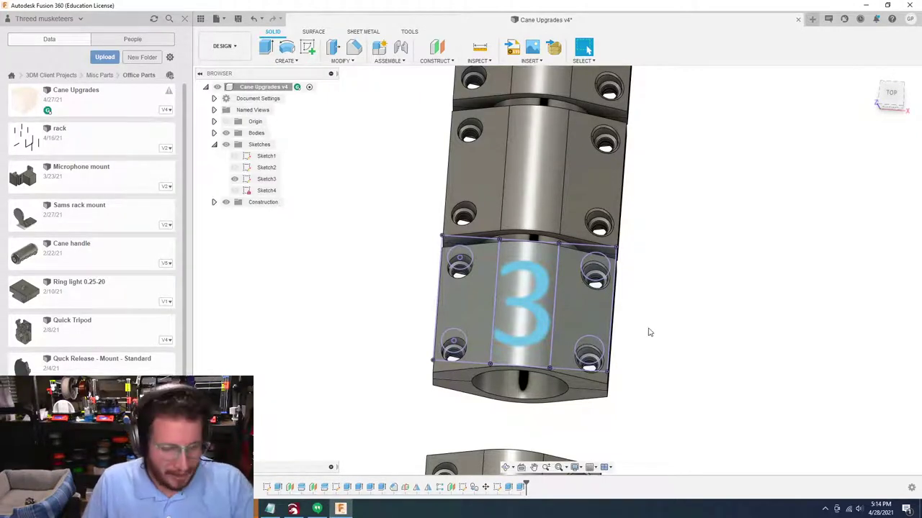
click(284, 60)
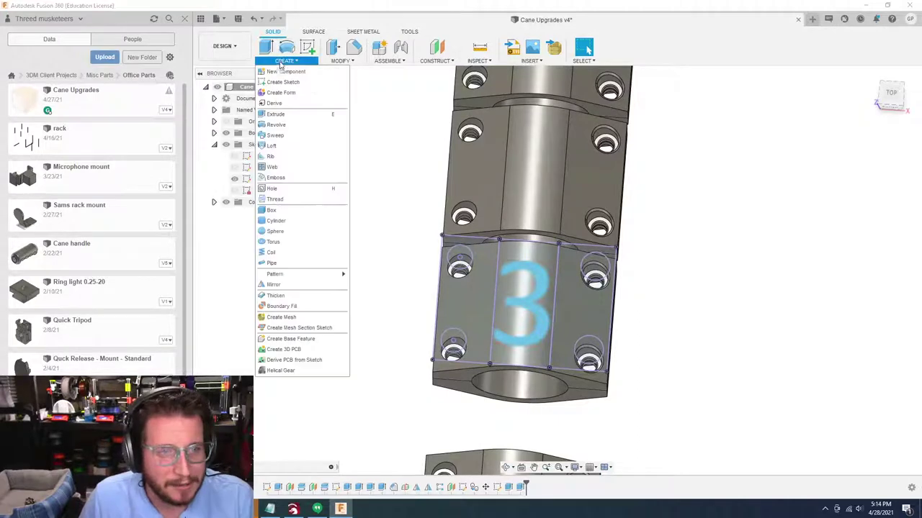
click(277, 178)
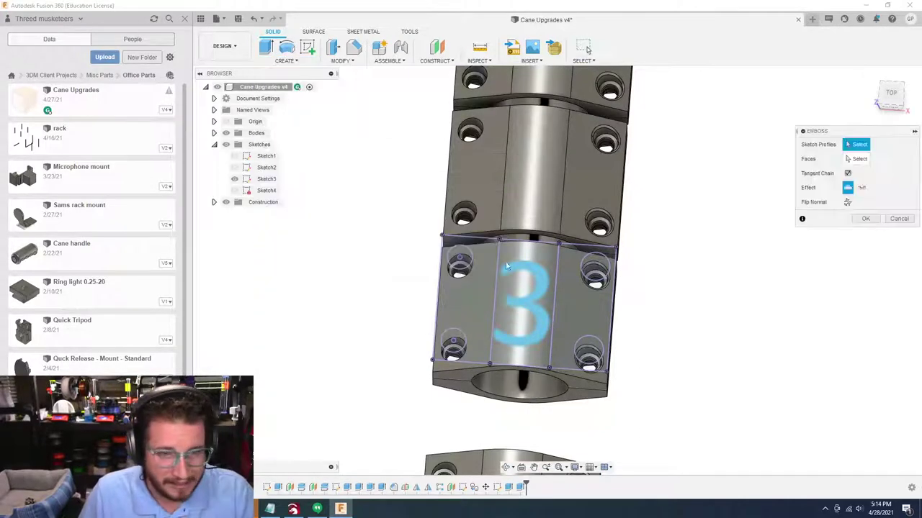
scroll(540, 290, up, 3)
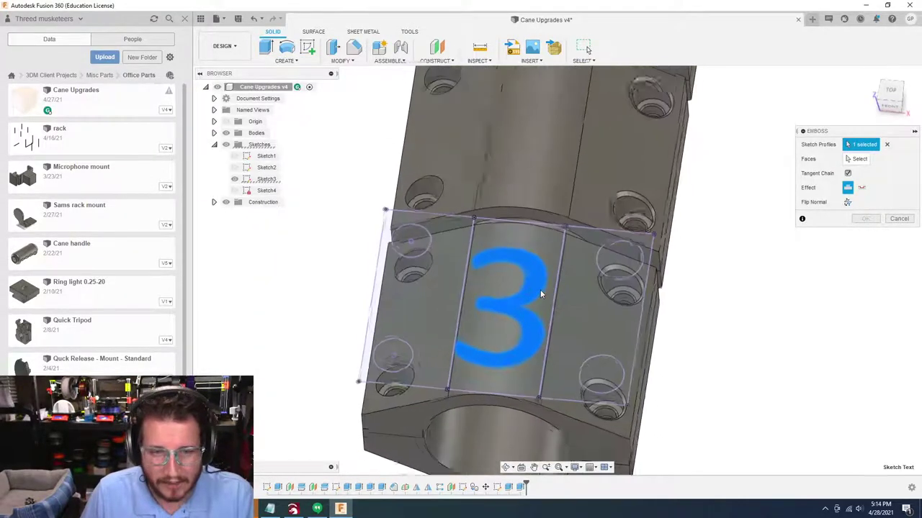
click(511, 304)
shift+middle_drag(511, 308, 514, 277)
Reselect the number 3 as the emboss profile and choose the end segment's curved upper face as the target face
click(856, 159)
shift+middle_drag(561, 387, 561, 373)
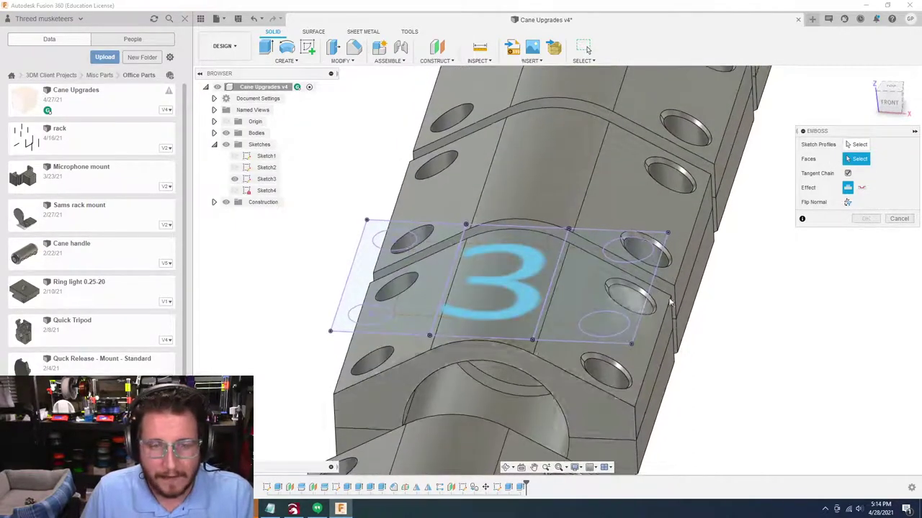
click(856, 145)
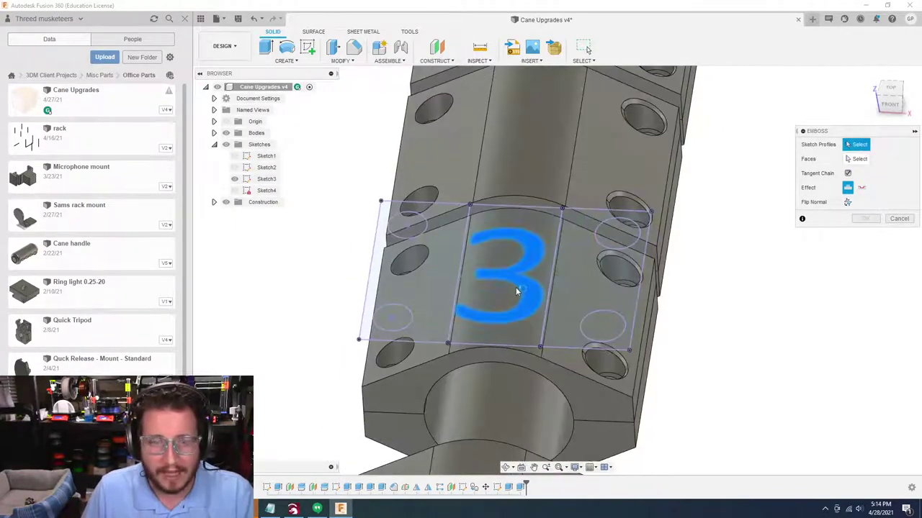
click(518, 287)
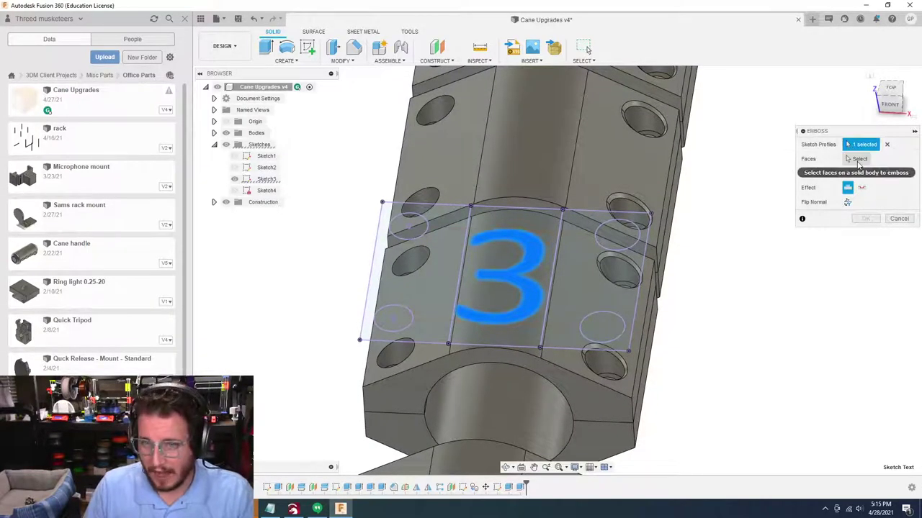
click(857, 163)
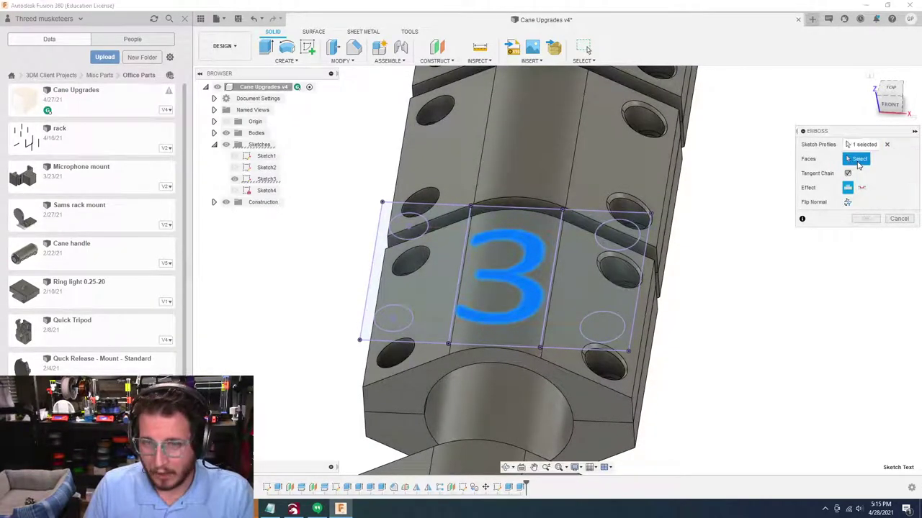
click(572, 369)
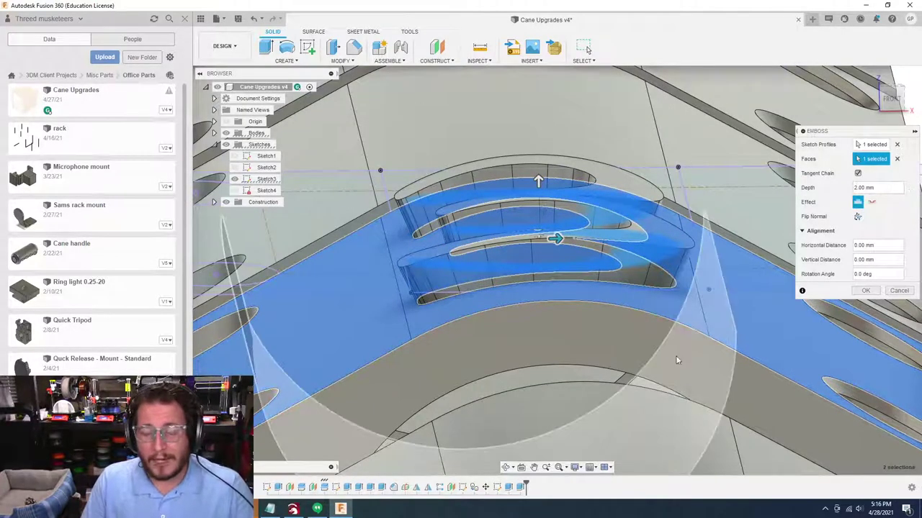
Change the emboss of the 3 to the deboss effect with a depth of -1.00 mm
shift+middle_drag(677, 360, 592, 309)
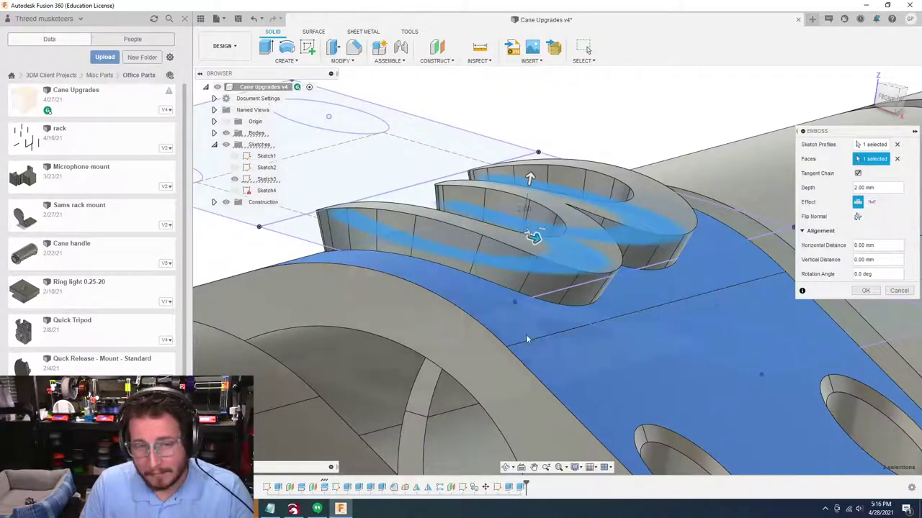
shift+middle_drag(527, 339, 667, 294)
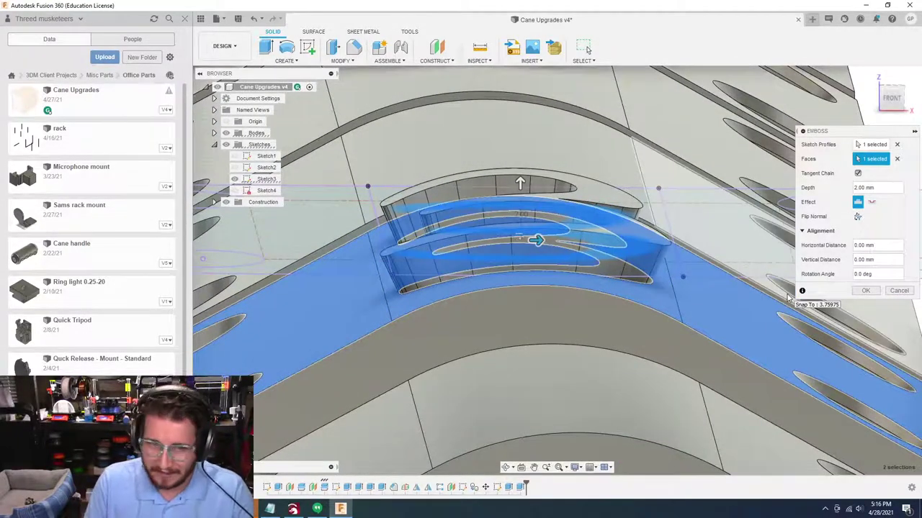
shift+middle_drag(789, 299, 808, 196)
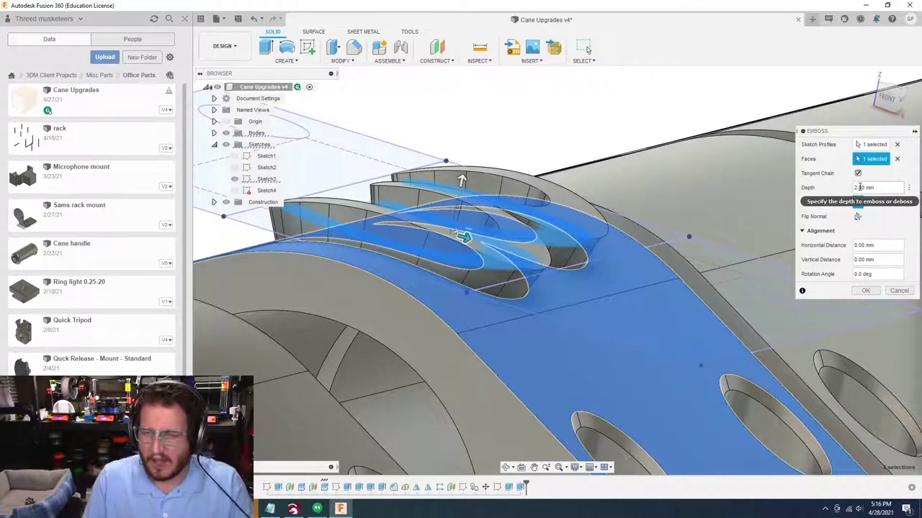
click(857, 187)
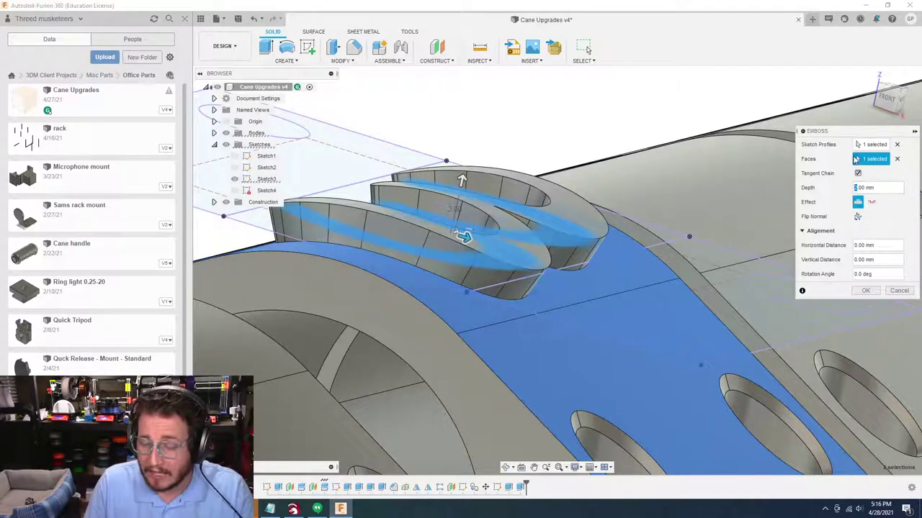
shift+middle_drag(637, 248, 614, 243)
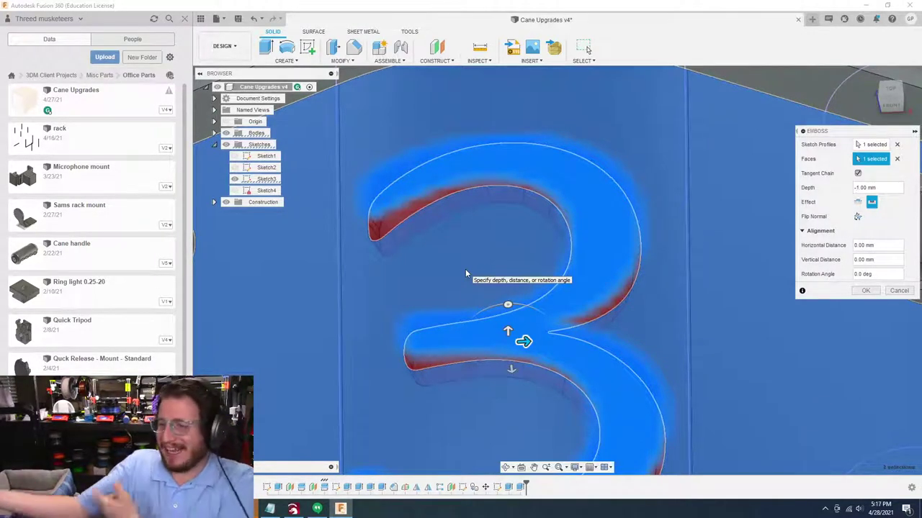
Inspect the recessed 3 up close and against the other cane segments, and apply the deboss
shift+middle_drag(465, 273, 374, 328)
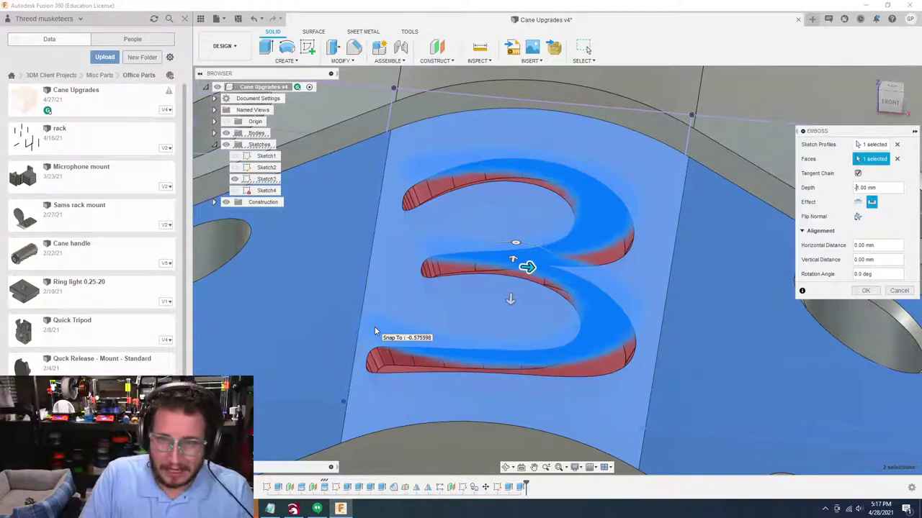
scroll(375, 330, down, 1)
scroll(374, 328, down, 5)
shift+middle_drag(376, 329, 392, 374)
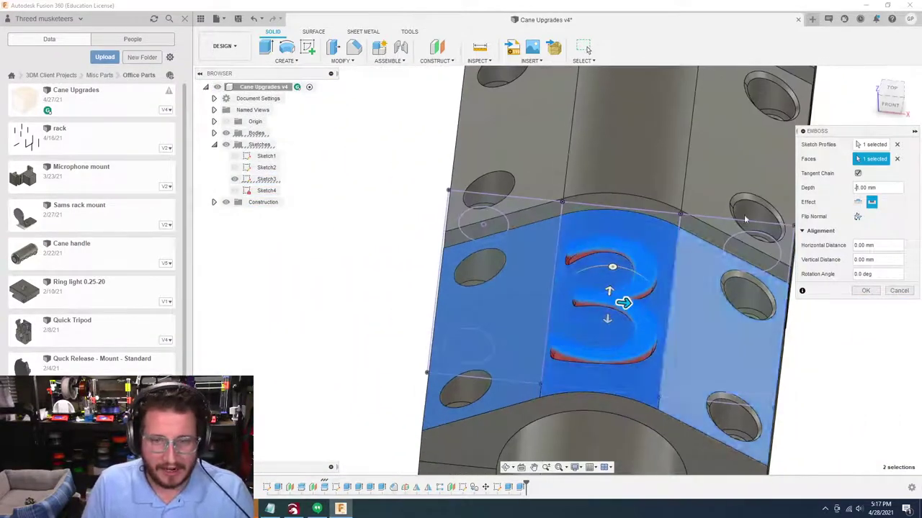
scroll(740, 140, down, 3)
scroll(741, 141, down, 3)
shift+middle_drag(677, 173, 602, 210)
scroll(602, 210, down, 2)
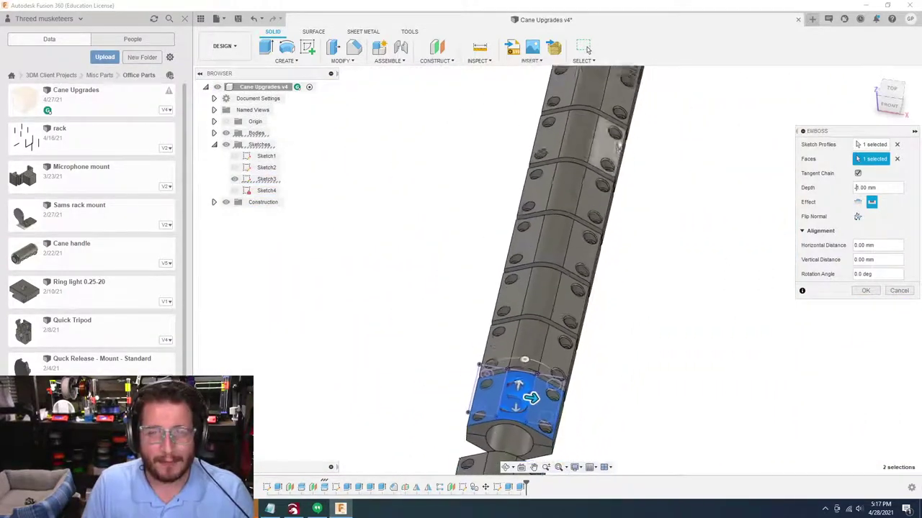
scroll(862, 294, up, 2)
shift+middle_drag(488, 347, 867, 298)
scroll(673, 264, down, 3)
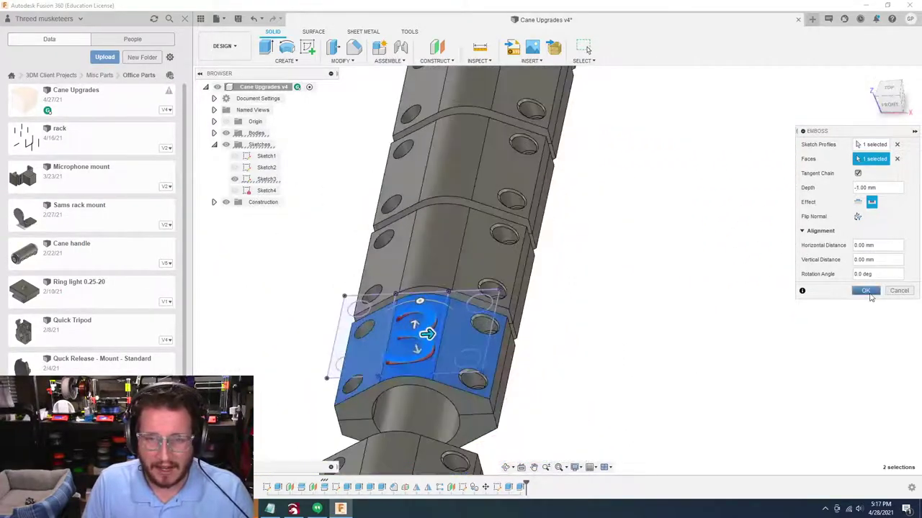
key(Return)
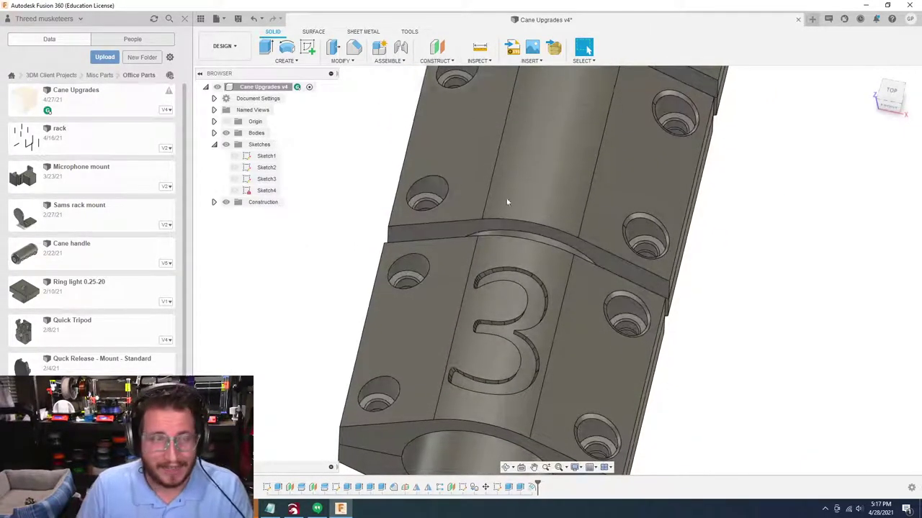
Start a constant-radius Fillet on the floor face of the recessed 3
click(356, 62)
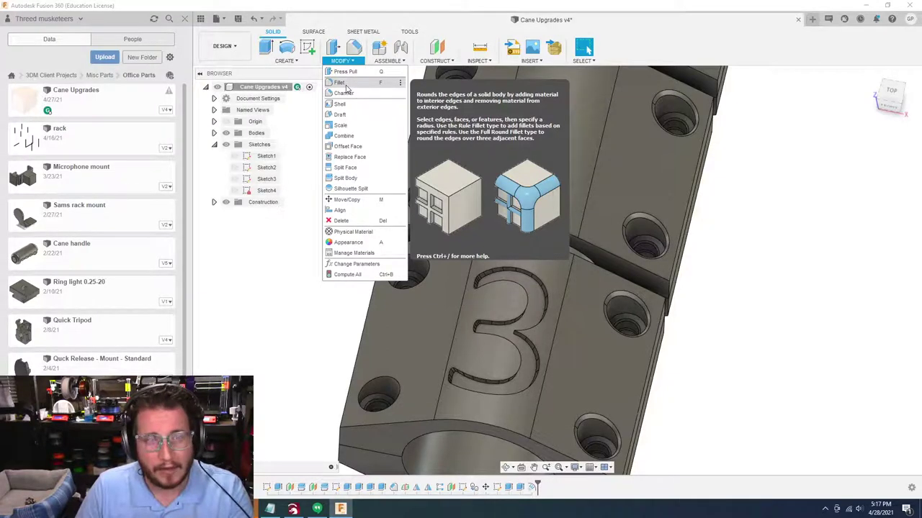
click(345, 84)
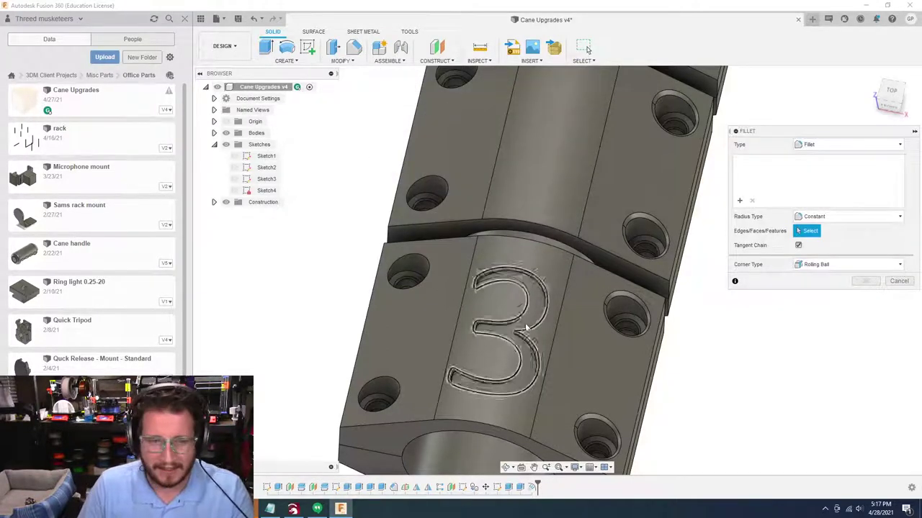
shift+middle_drag(535, 308, 534, 268)
scroll(529, 296, up, 3)
click(526, 264)
scroll(527, 265, down, 1)
click(529, 255)
click(534, 257)
shift+middle_drag(542, 392, 588, 354)
Try a 0.5 mm fillet radius on the floor of the recessed 3 and inspect its edges
scroll(555, 387, down, 4)
scroll(555, 387, up, 4)
text(0.5)
scroll(589, 353, up, 10)
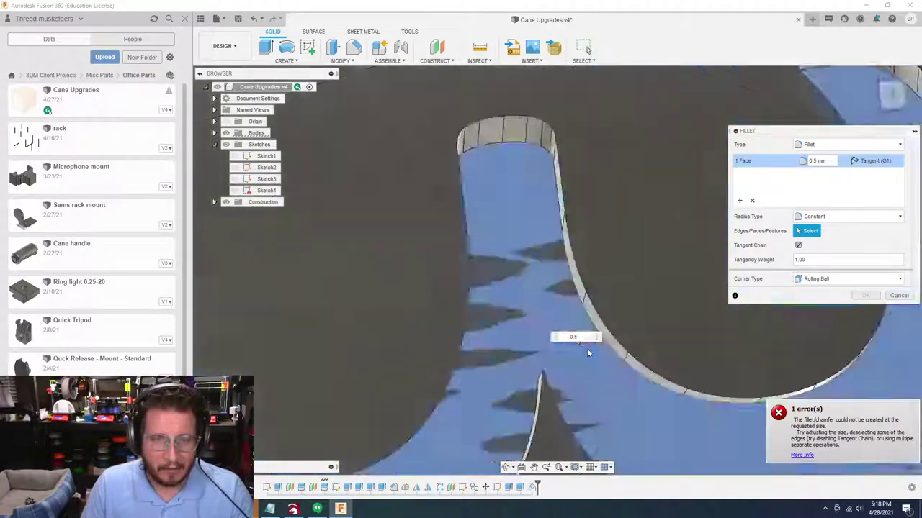
scroll(588, 353, up, 5)
shift+middle_drag(588, 352, 596, 320)
shift+middle_drag(583, 209, 599, 227)
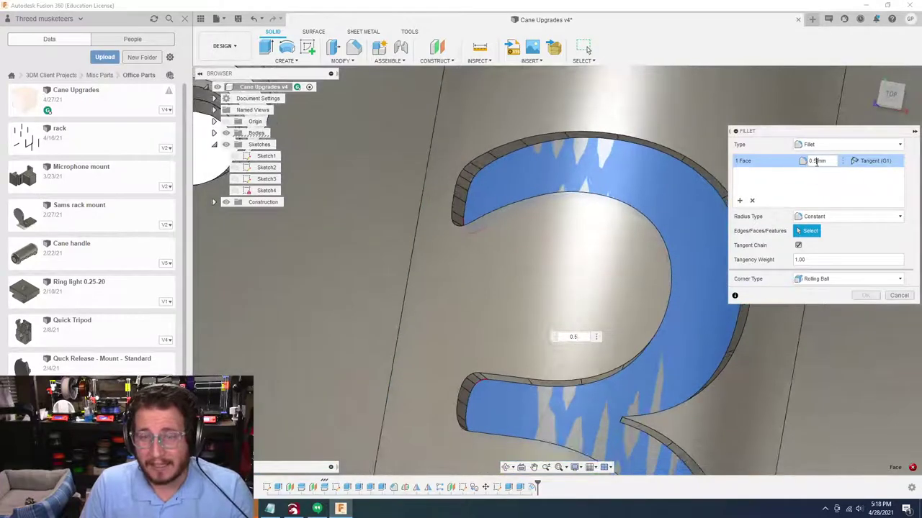
Try a 0.1 mm fillet radius on the floor of the recessed 3 and inspect the rounded edges
key(BackSpace)
text(1)
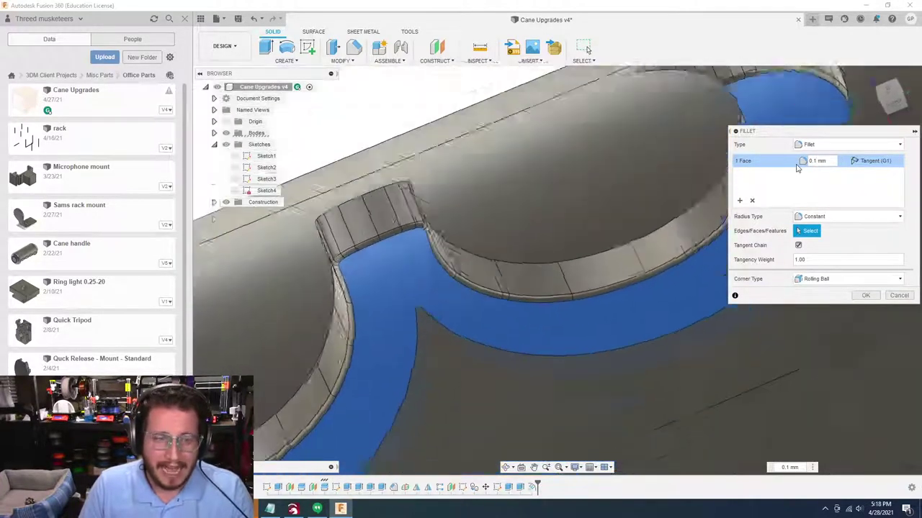
scroll(507, 261, up, 4)
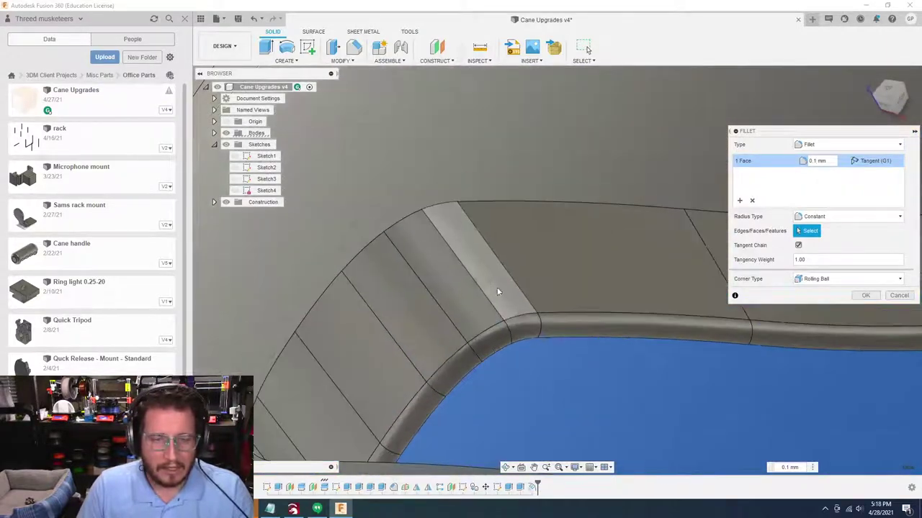
scroll(629, 351, down, 5)
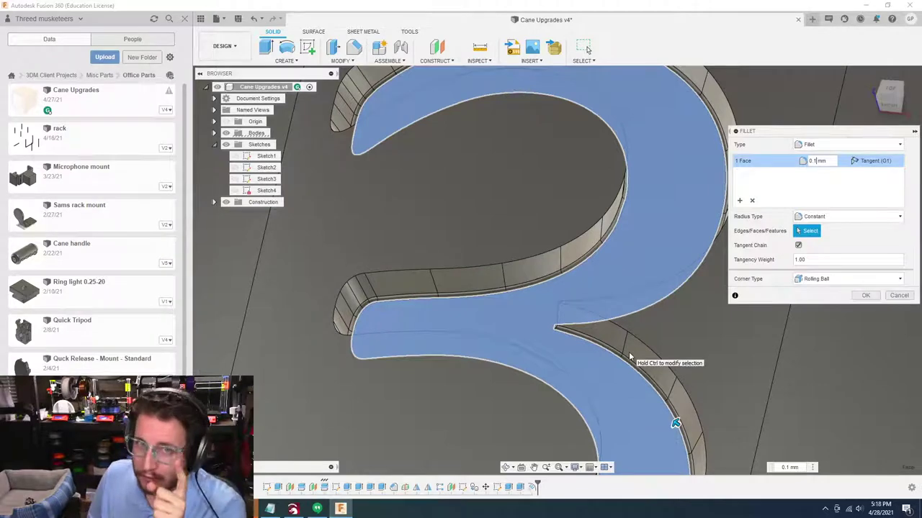
scroll(628, 356, down, 6)
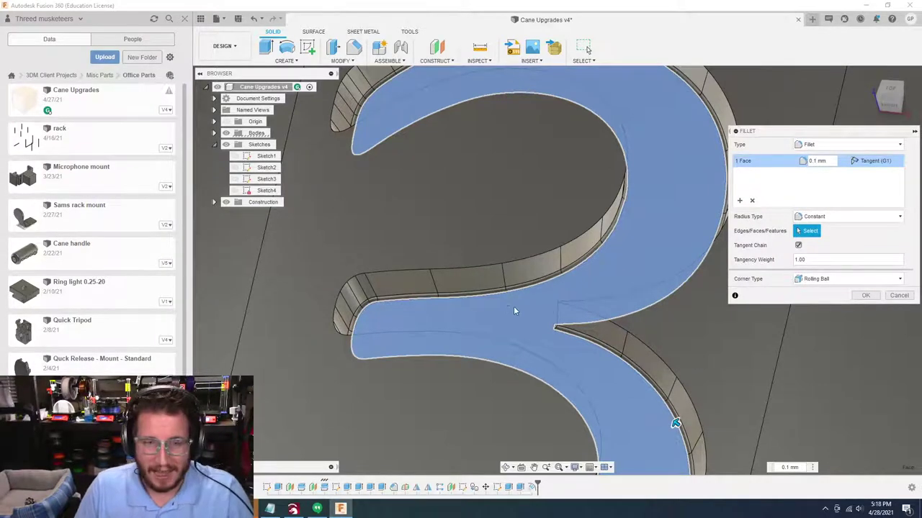
scroll(542, 310, down, 1)
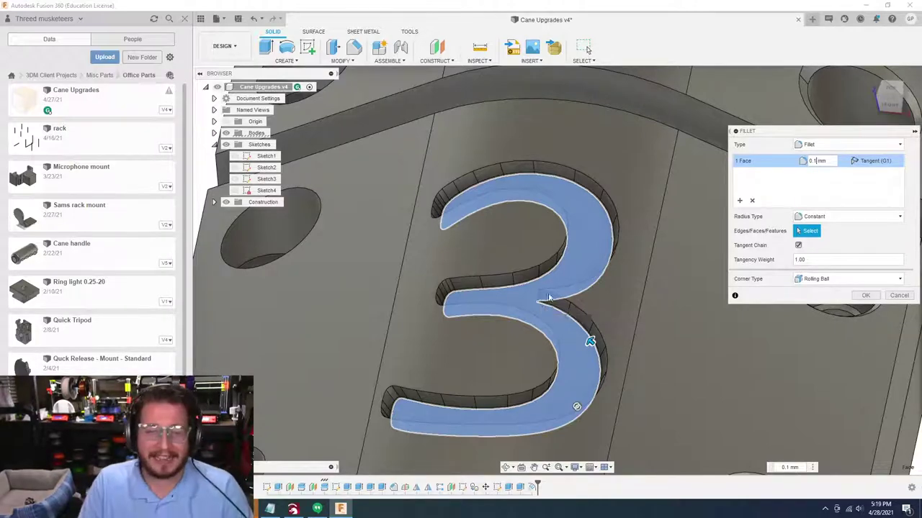
Try a 0.25 mm fillet radius on the recess floor and examine the curved end of the 3 up close
shift+middle_drag(544, 310, 811, 176)
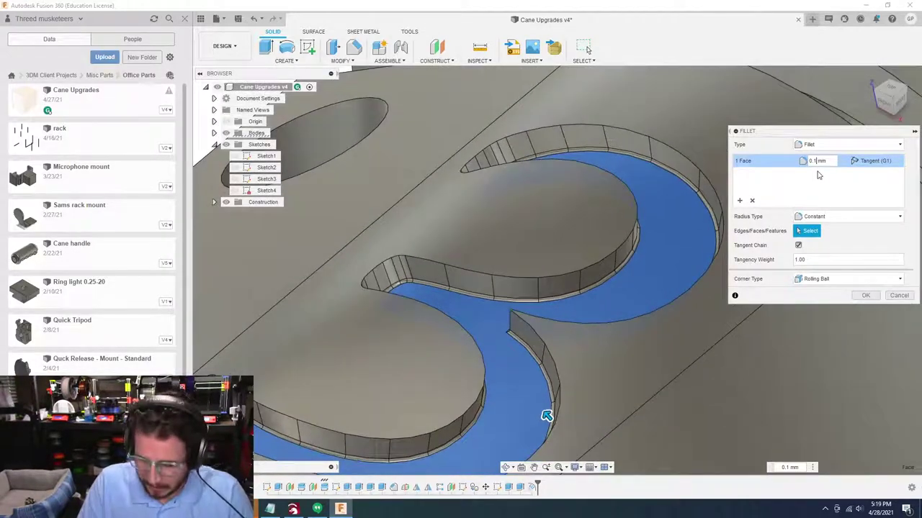
key(BackSpace)
text(.25)
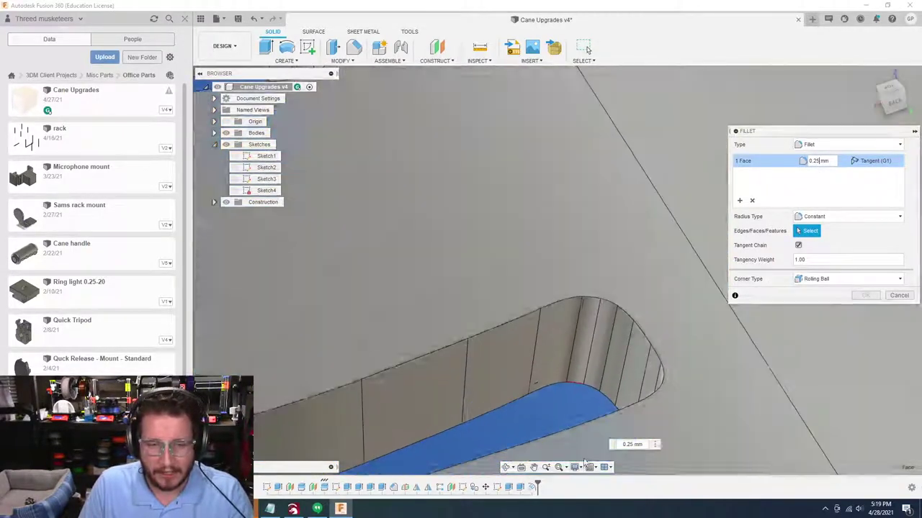
scroll(573, 387, up, 5)
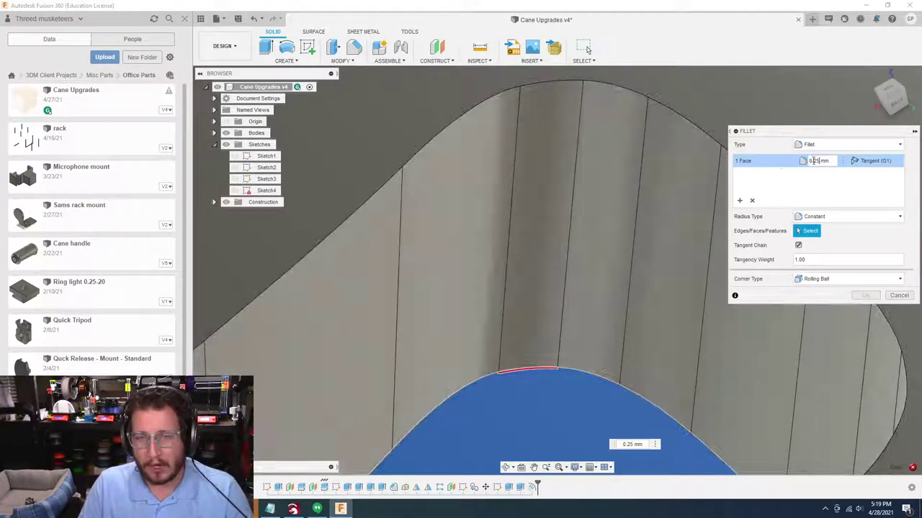
Try progressively smaller fillet radii of 0.2, 0.15 and 0.11 mm on the recess floor
click(812, 160)
key(BackSpace)
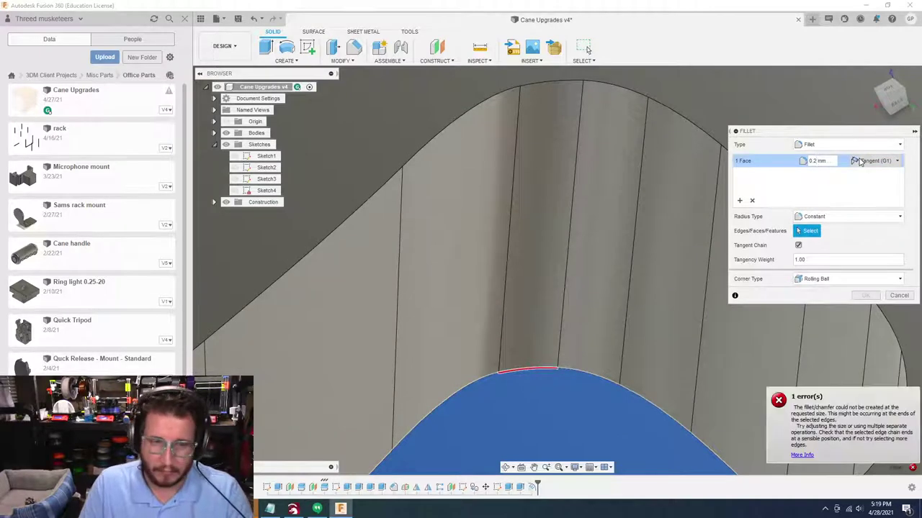
key(BackSpace)
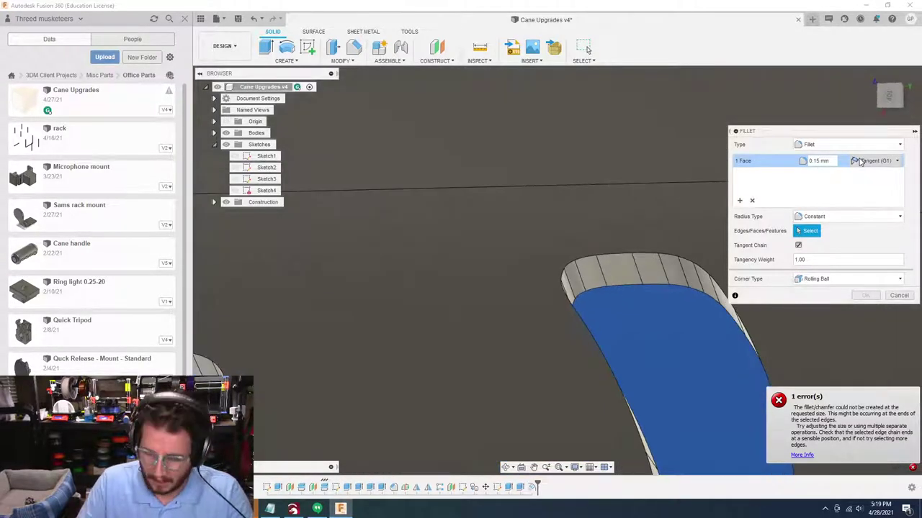
key(BackSpace)
text(1)
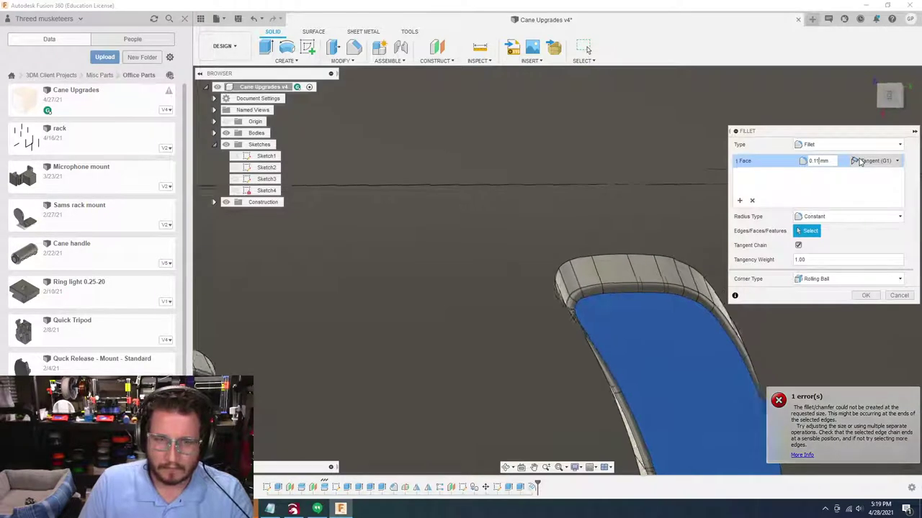
Test the upper limit of the recess floor's fillet radius with 0.12, 0.13, 0.14, 0.149 and 0.145 mm
key(BackSpace)
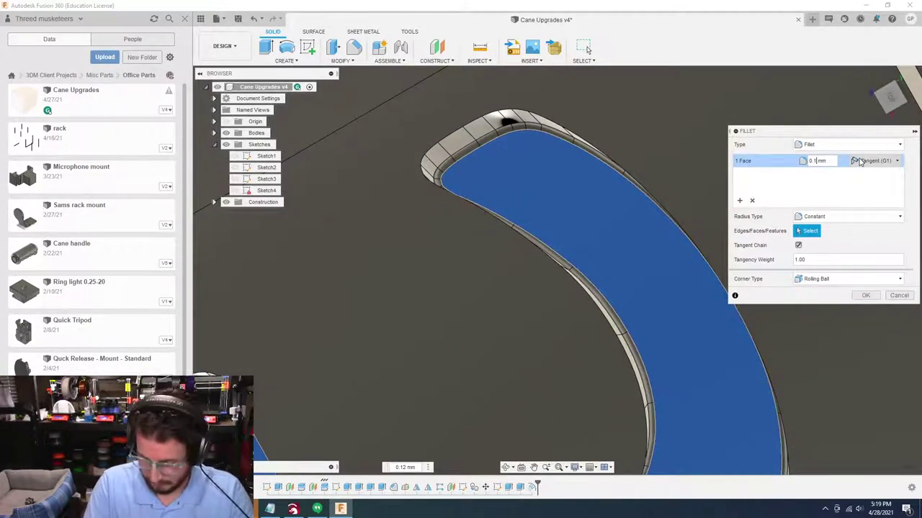
text(3)
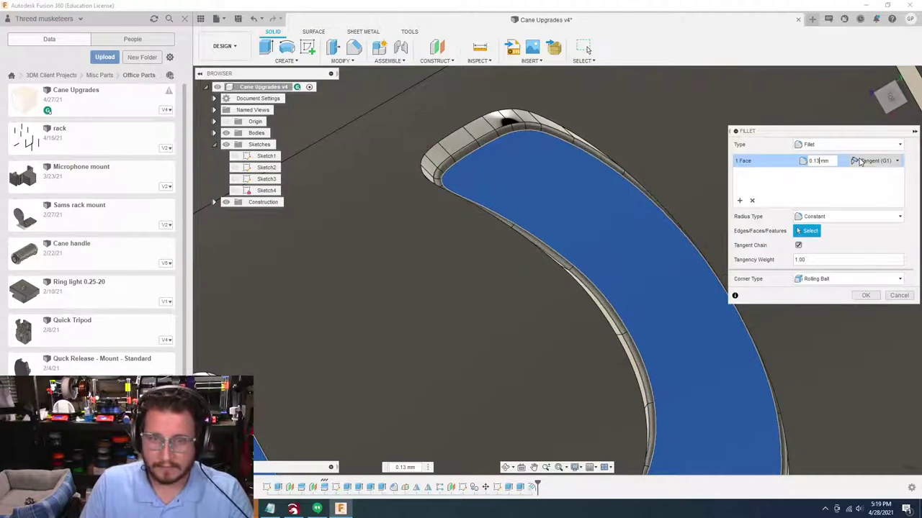
key(BackSpace)
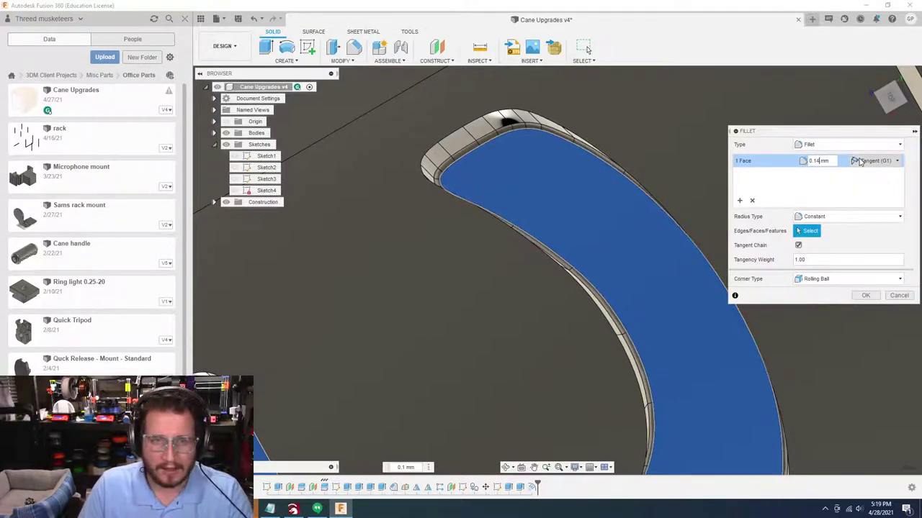
text(4)
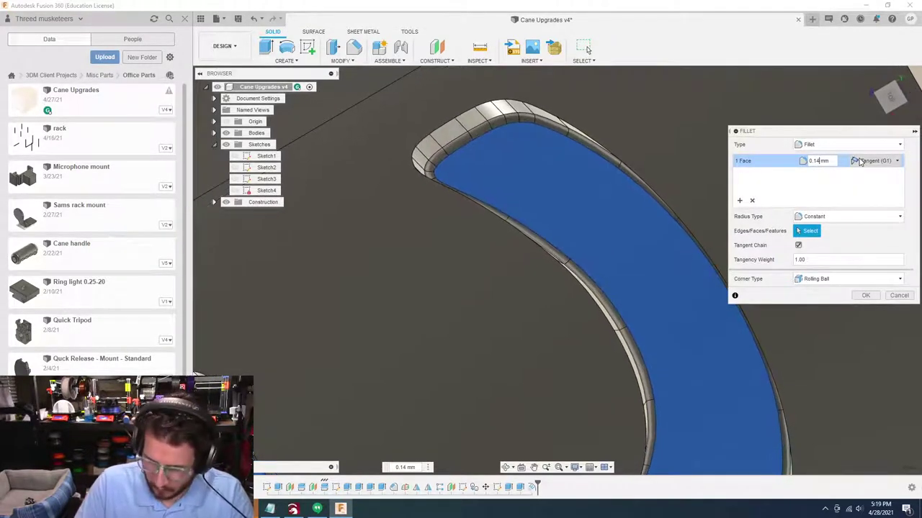
text(9)
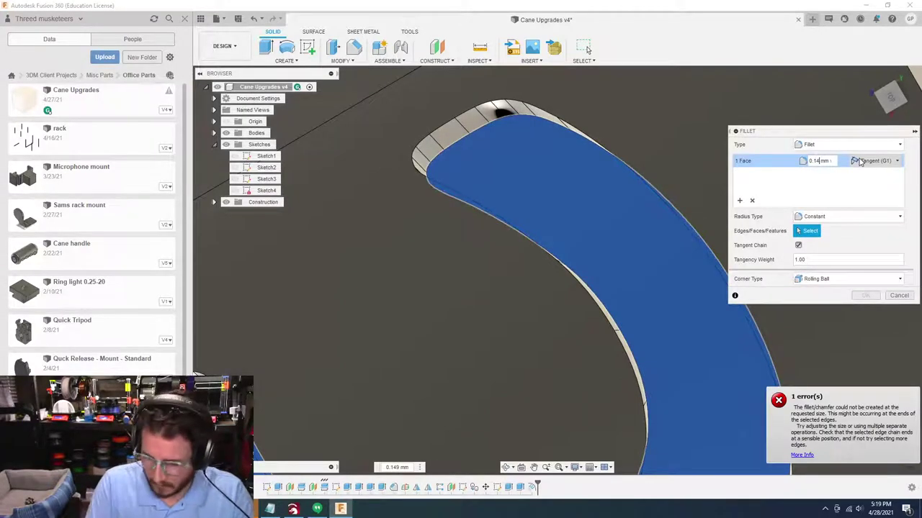
key(BackSpace)
text(5)
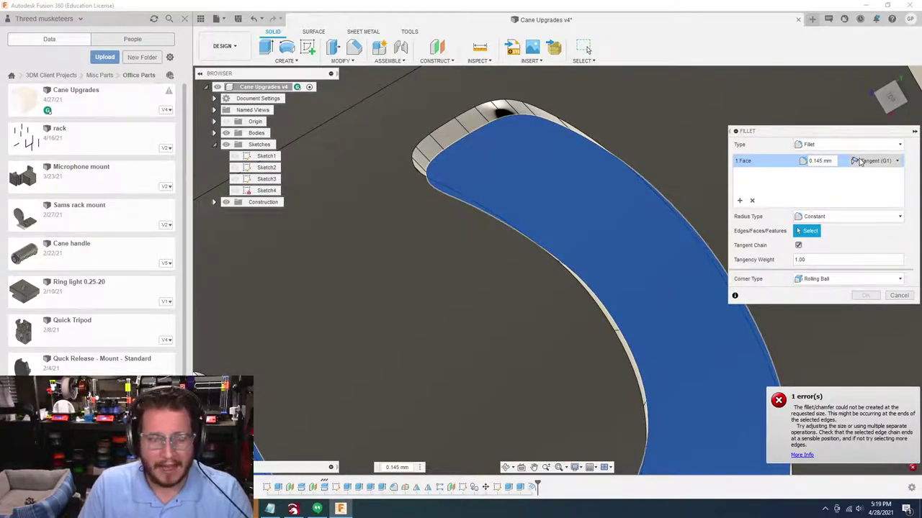
Set the recess floor's fillet radius to 0.14 mm with the Rolling Ball corner type and apply the fillet
key(BackSpace)
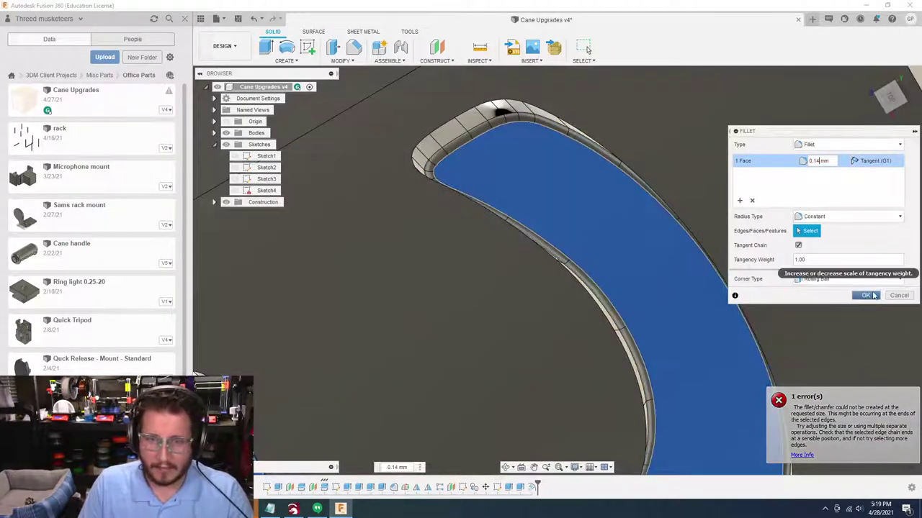
click(840, 279)
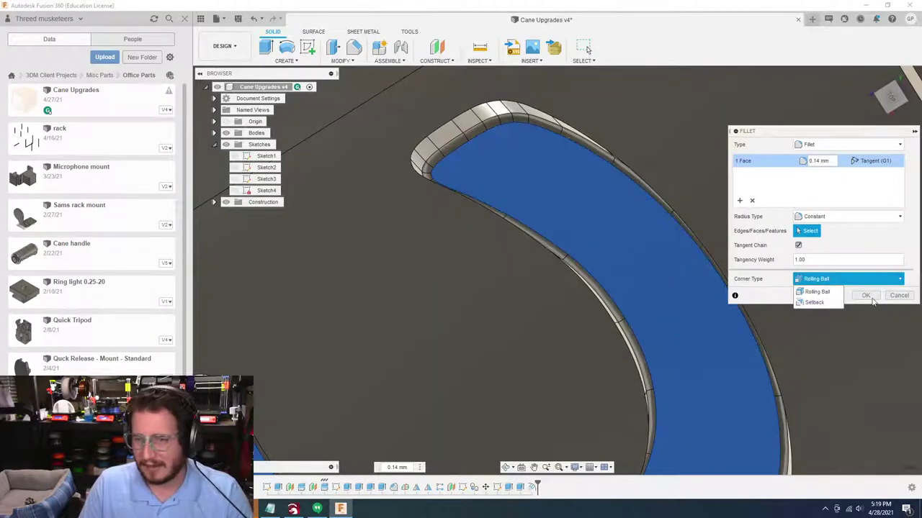
click(866, 296)
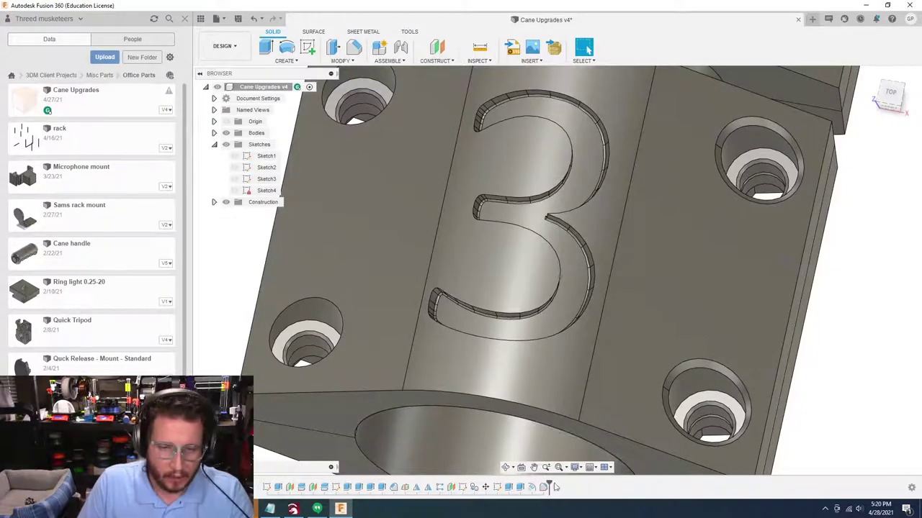
Roll the timeline back to before the fillet and reopen the emboss of the 3 to check its Tangent Chain option
drag(550, 488, 534, 488)
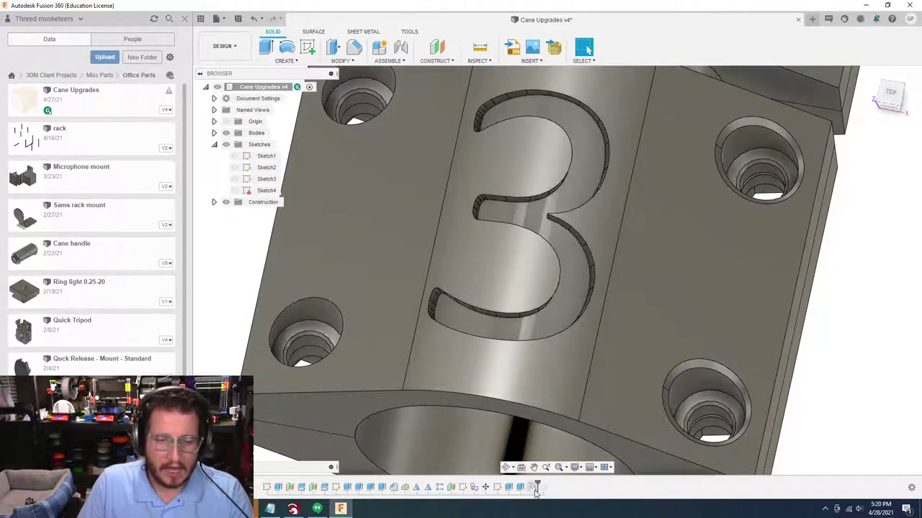
double_click(532, 488)
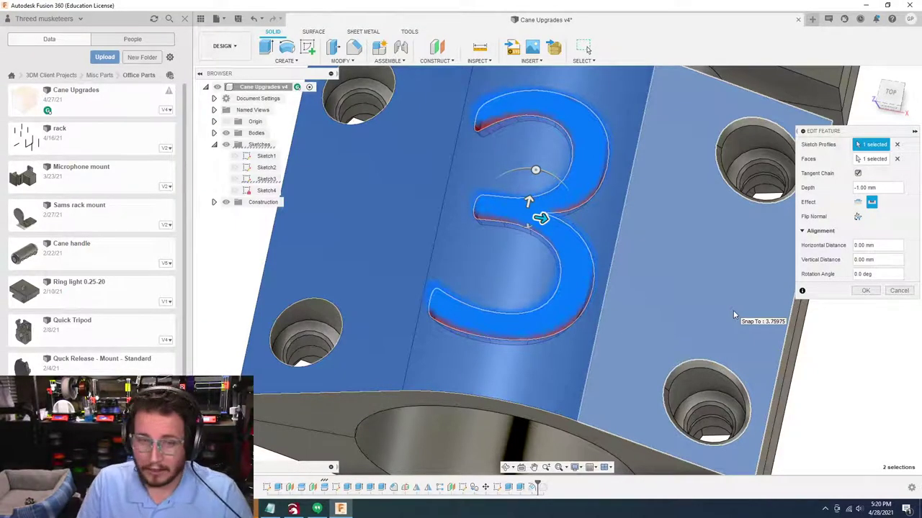
scroll(697, 305, up, 3)
shift+middle_drag(698, 306, 701, 298)
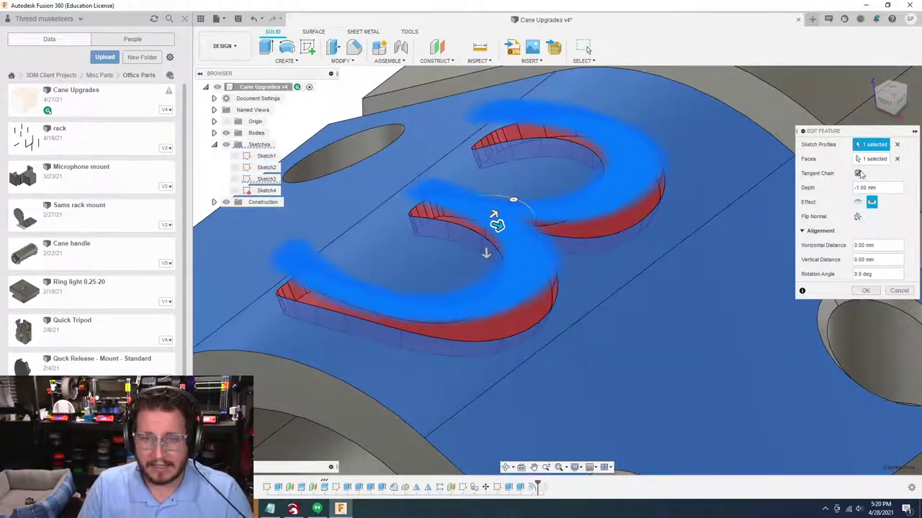
click(858, 174)
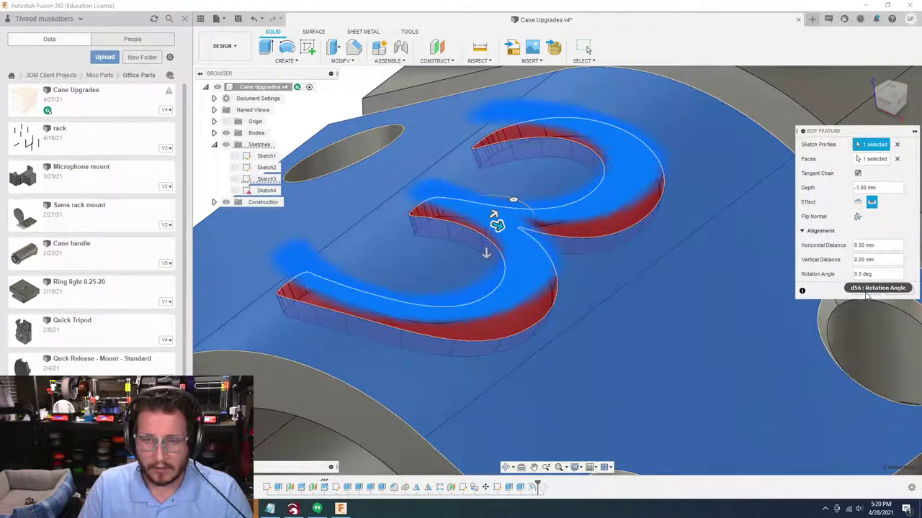
click(866, 295)
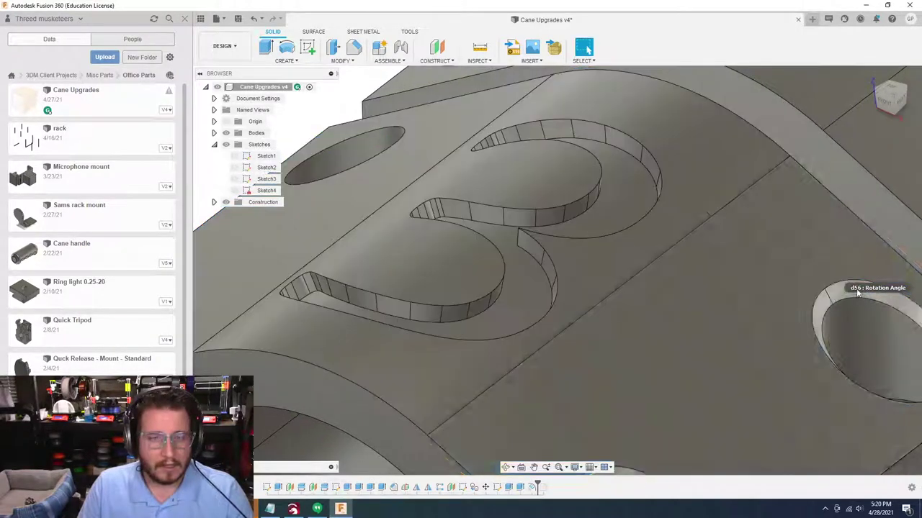
Start a Draft with the flat face beside the 3 as pull direction and the recess side walls as faces
click(339, 62)
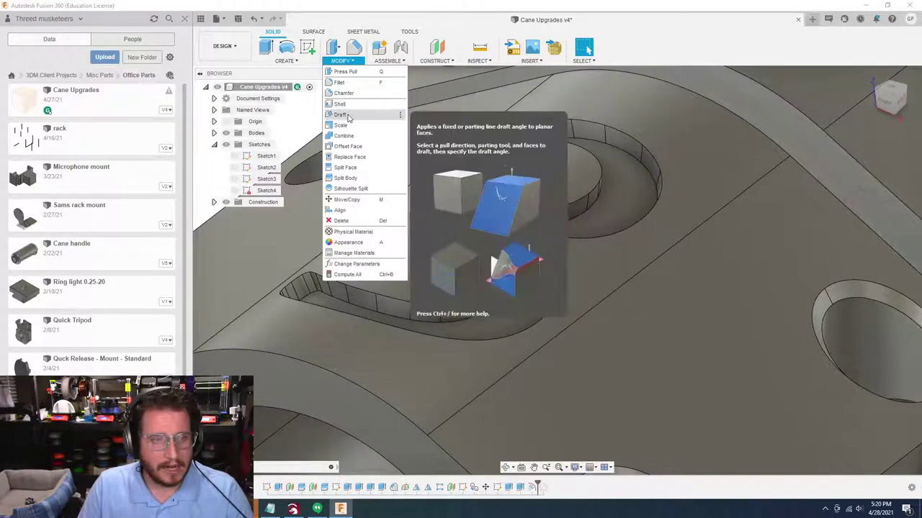
click(344, 114)
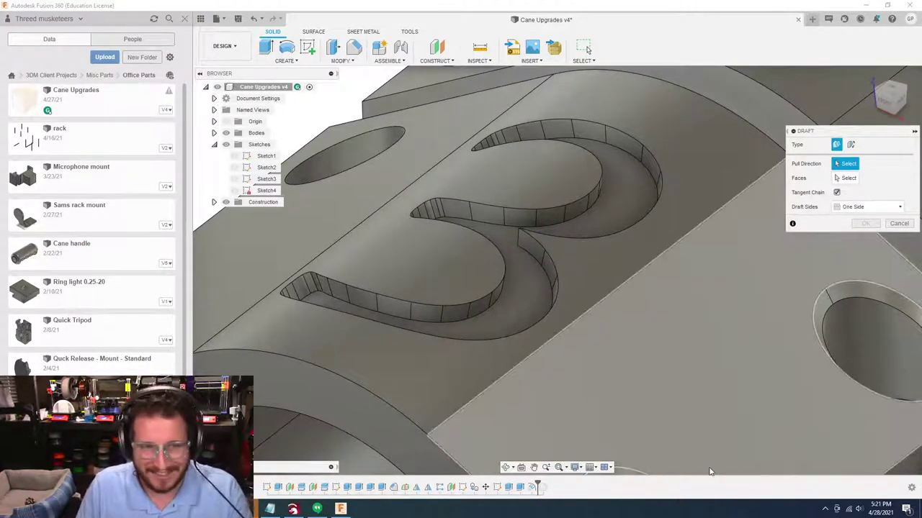
click(326, 110)
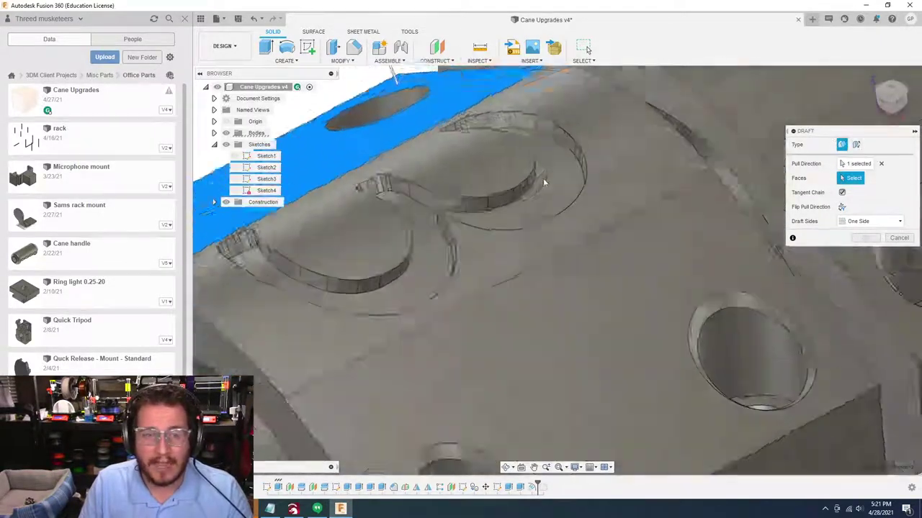
scroll(551, 185, up, 4)
click(562, 171)
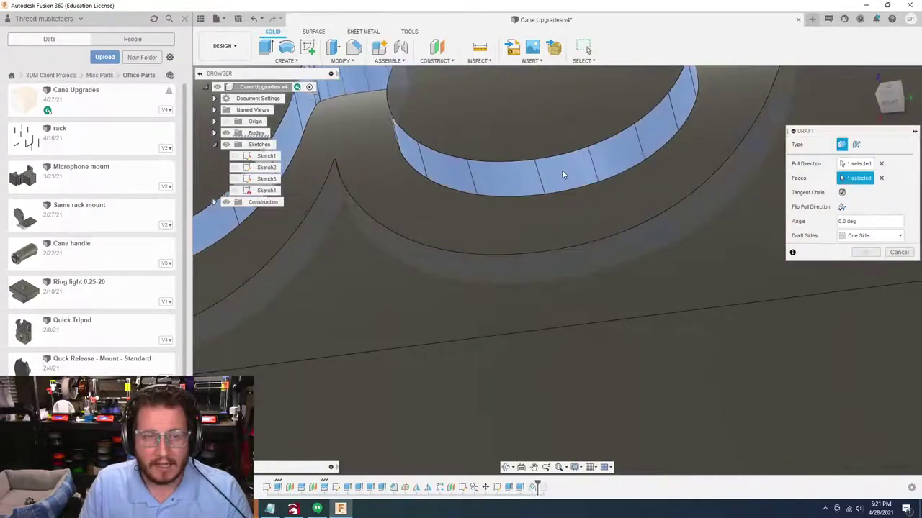
scroll(562, 173, down, 4)
scroll(563, 171, up, 5)
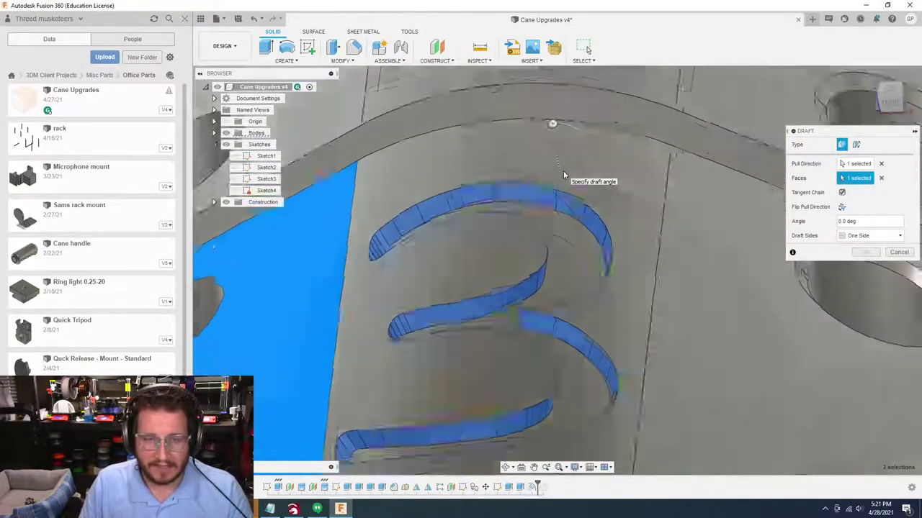
scroll(560, 175, down, 3)
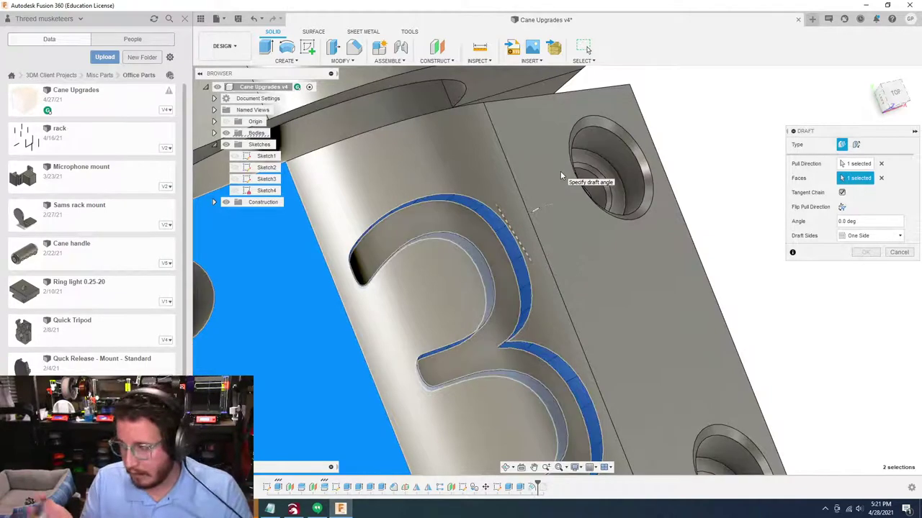
Try draft angles of 10 and -2 degrees on the side walls of the 3, and cancel the draft
shift+middle_drag(562, 175, 637, 149)
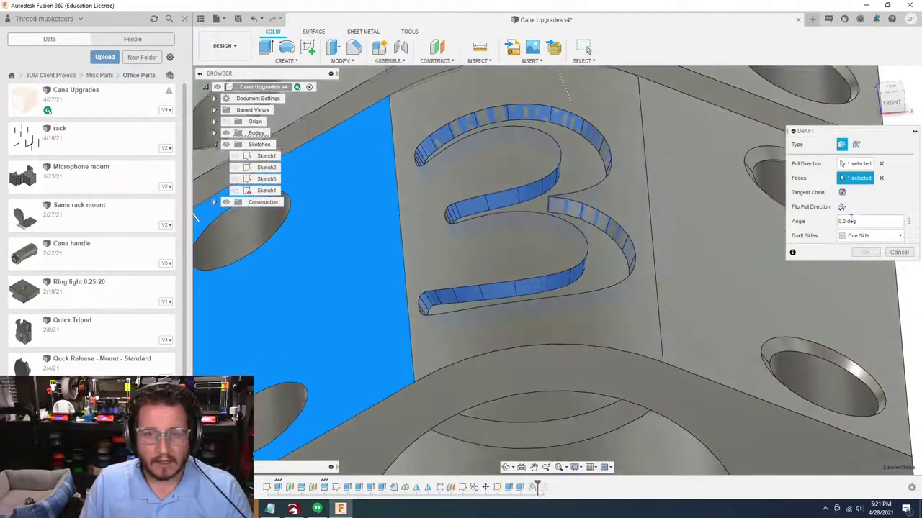
click(846, 221)
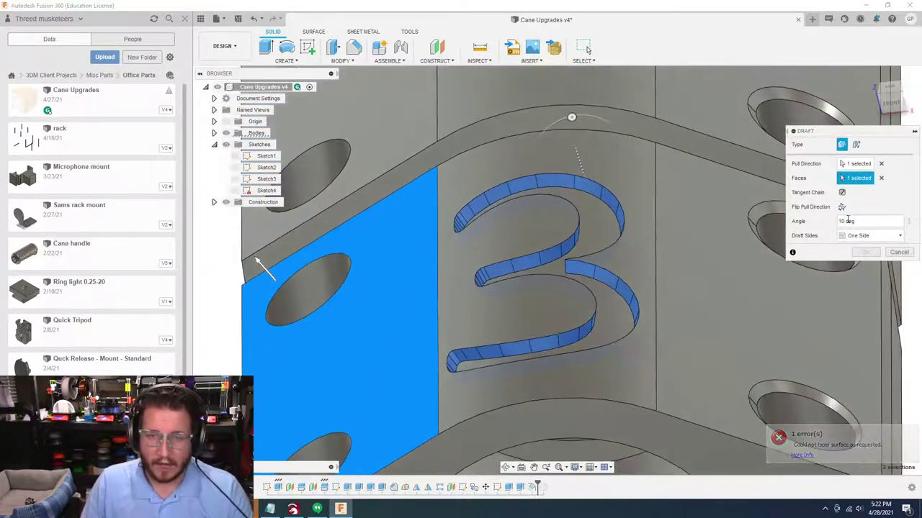
double_click(844, 221)
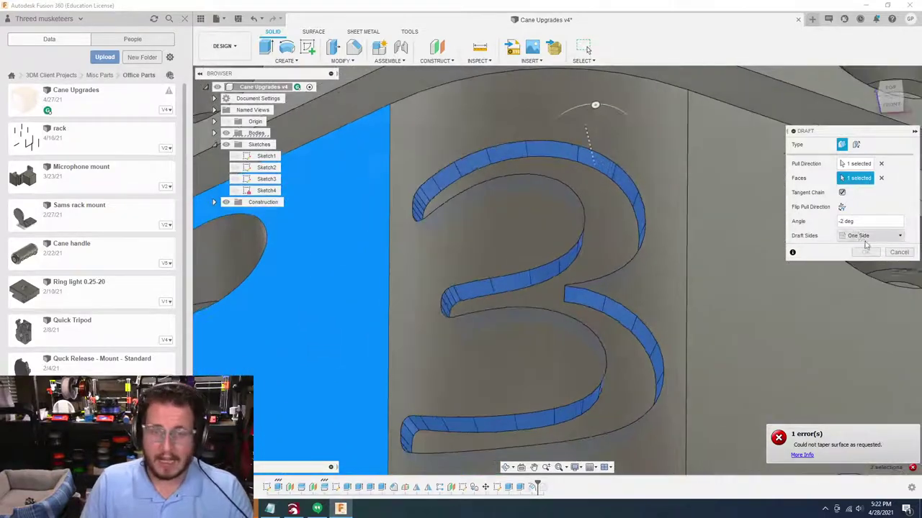
click(898, 253)
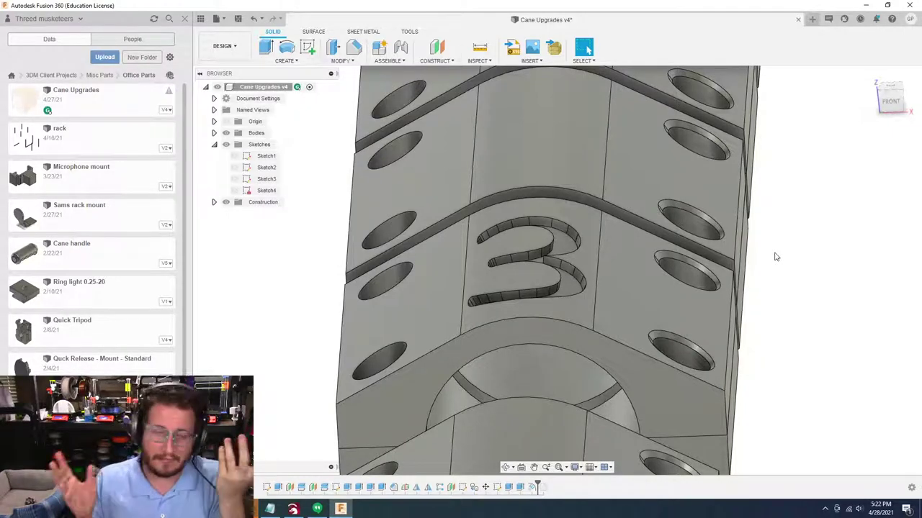
Examine the recessed 3, the screw-hole edges and the hex pockets on the underside of the cane segment
shift+middle_drag(776, 257, 821, 395)
scroll(695, 239, up, 2)
scroll(696, 239, up, 3)
scroll(648, 315, down, 3)
scroll(608, 315, up, 2)
shift+middle_drag(608, 314, 612, 383)
scroll(573, 376, up, 3)
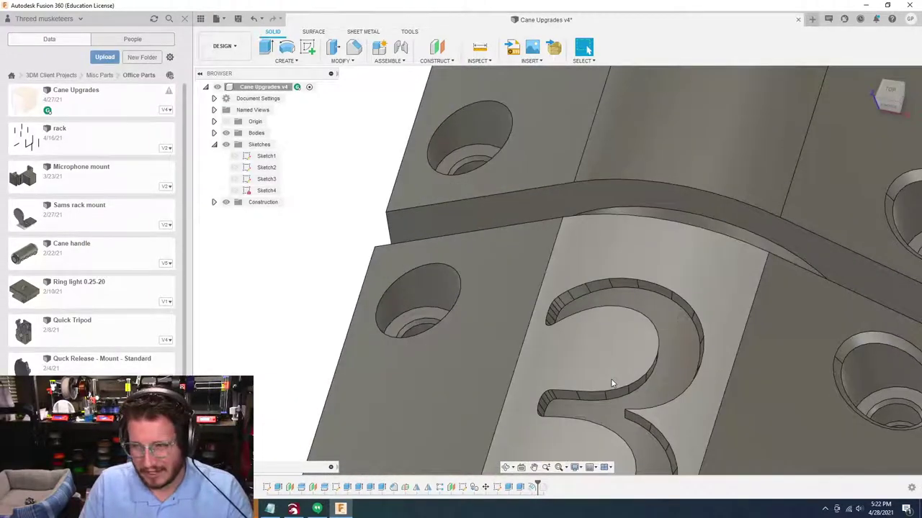
scroll(611, 383, down, 5)
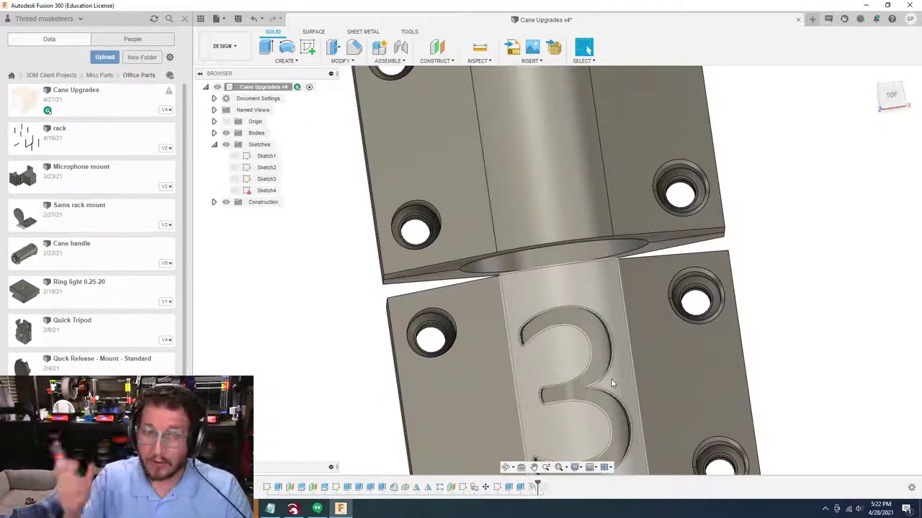
scroll(611, 379, down, 6)
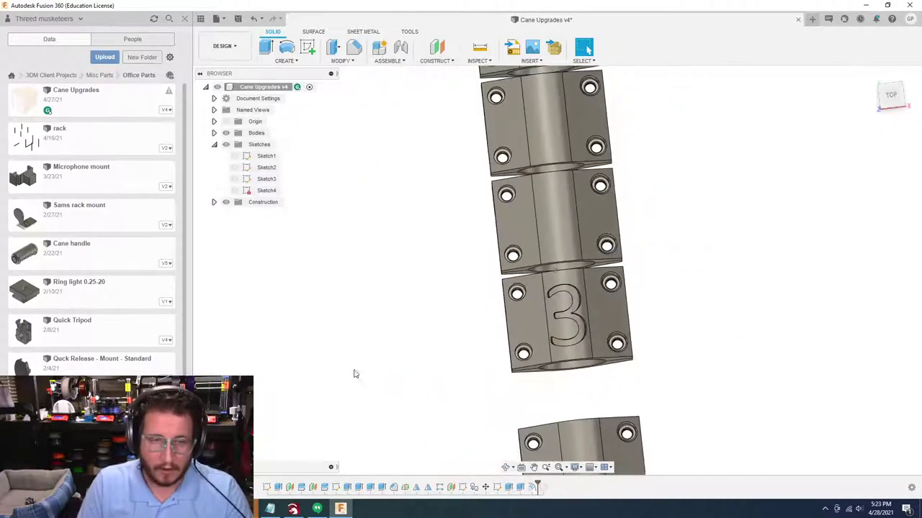
scroll(362, 373, up, 3)
scroll(360, 374, up, 3)
shift+middle_drag(360, 375, 668, 248)
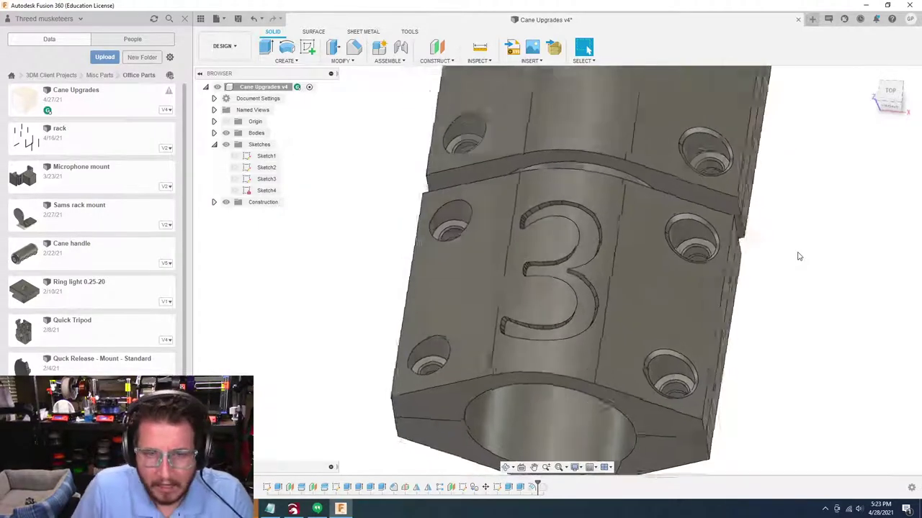
shift+middle_drag(607, 343, 543, 217)
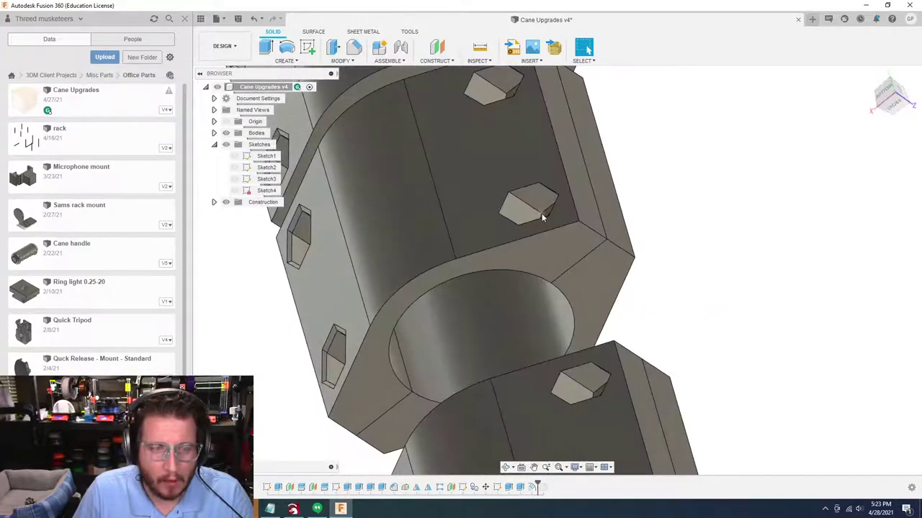
scroll(541, 213, up, 8)
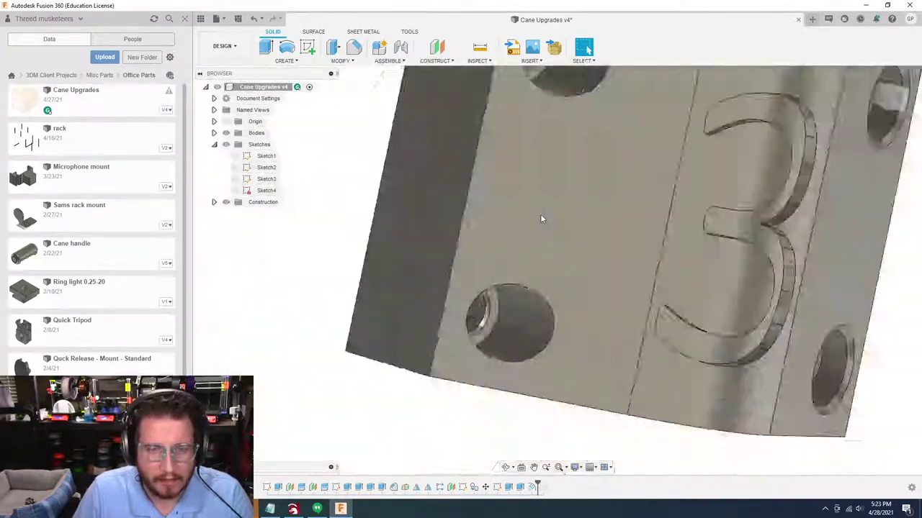
scroll(639, 255, up, 5)
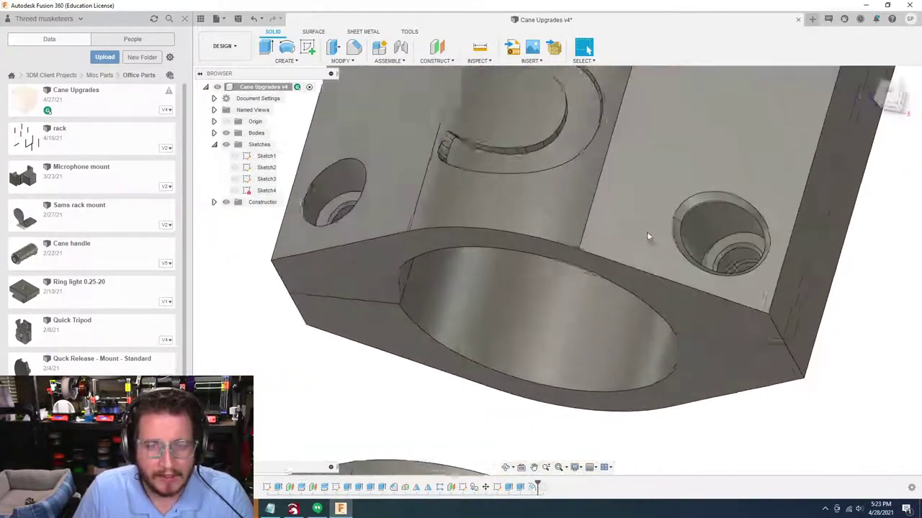
Trace the chamfered screw-hole edge to its two mirror features and check which features each one copies
click(698, 198)
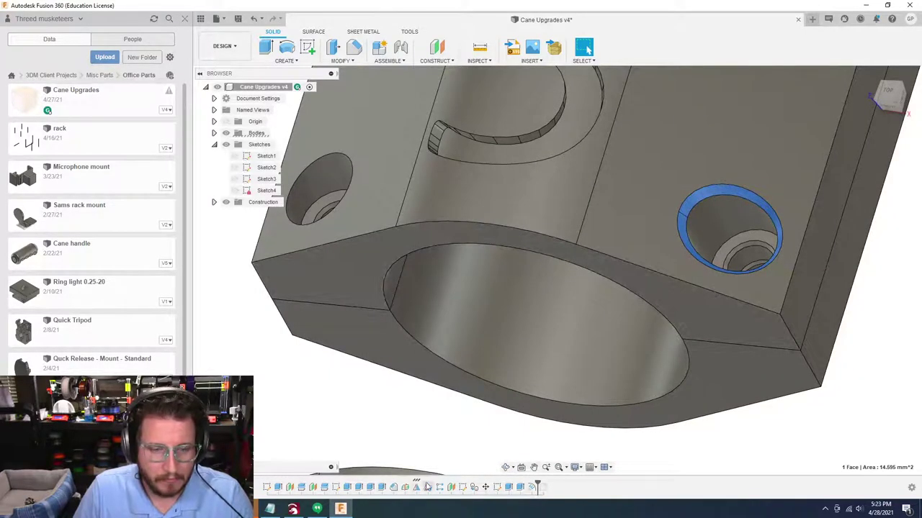
double_click(416, 487)
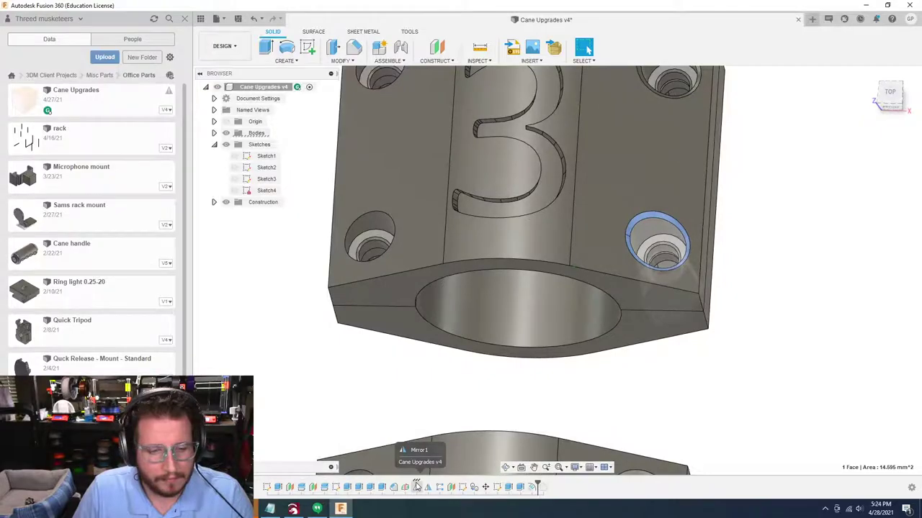
double_click(416, 487)
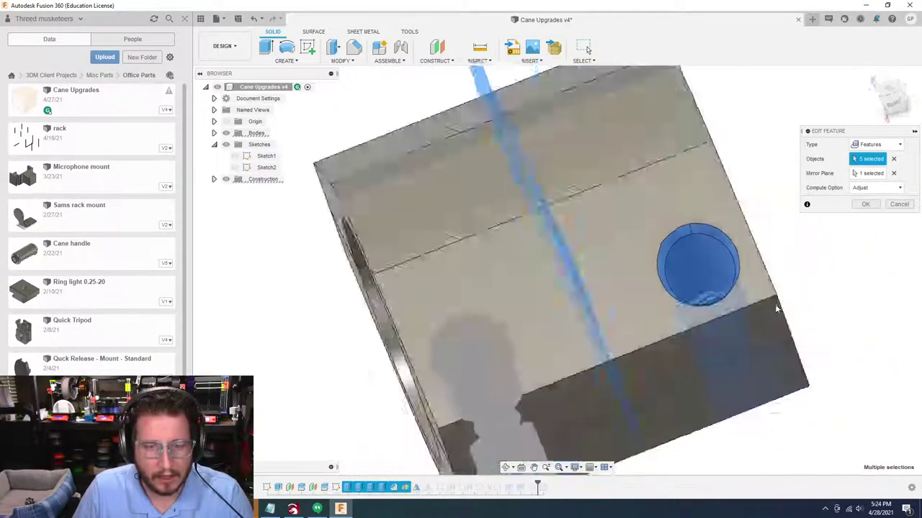
click(866, 204)
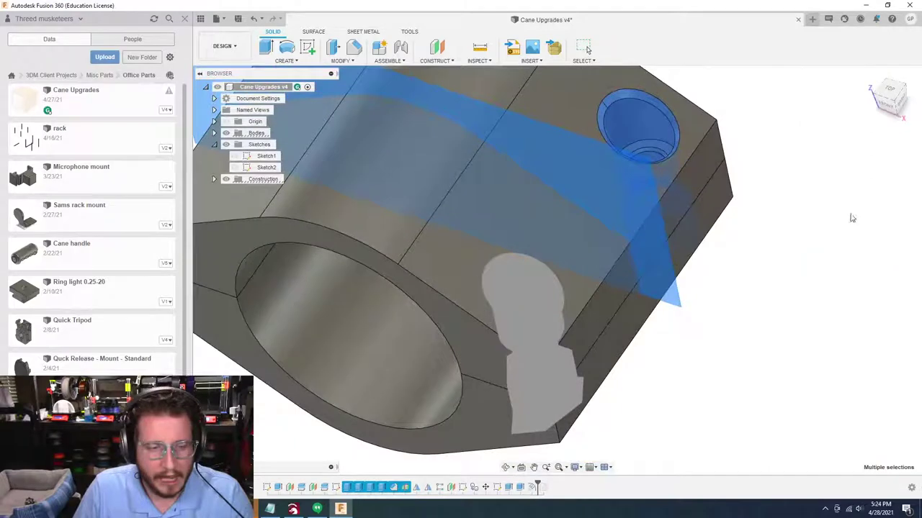
double_click(429, 487)
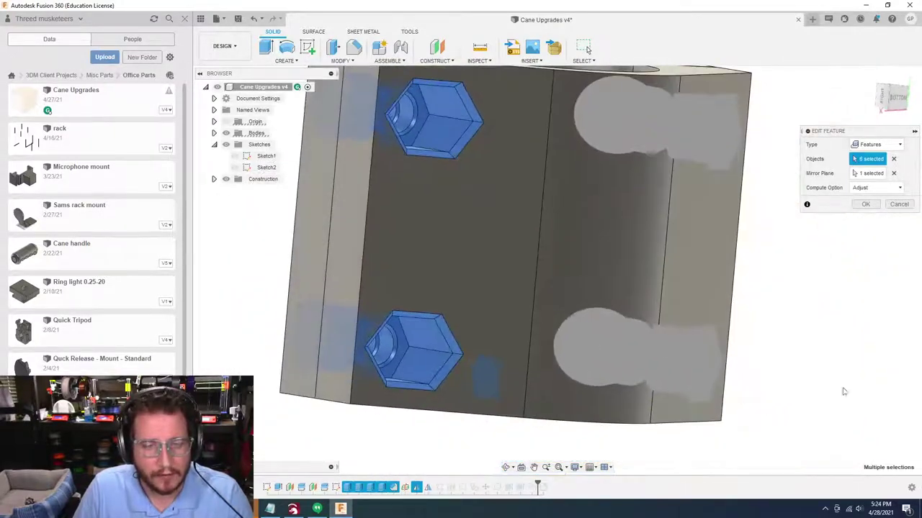
click(866, 205)
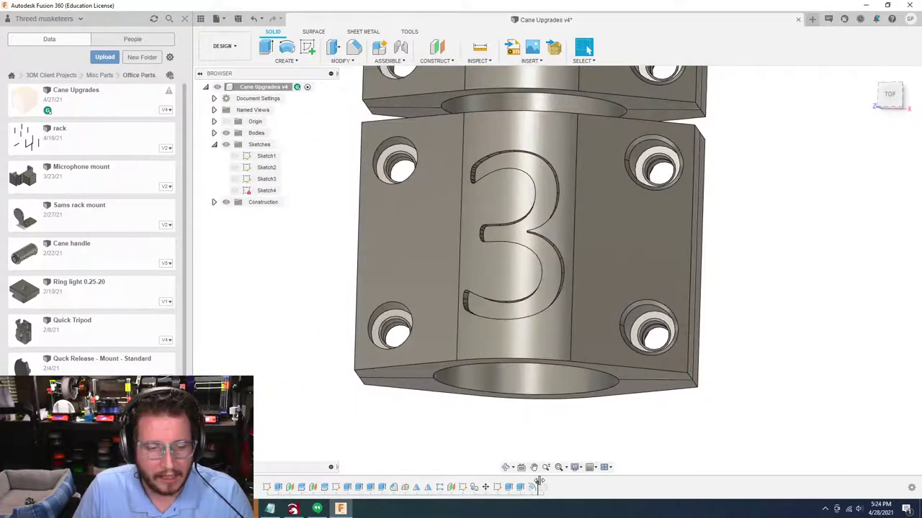
Roll the timeline back to just after the second mirror and inspect the edge sets of the existing hole chamfer
drag(536, 487, 432, 487)
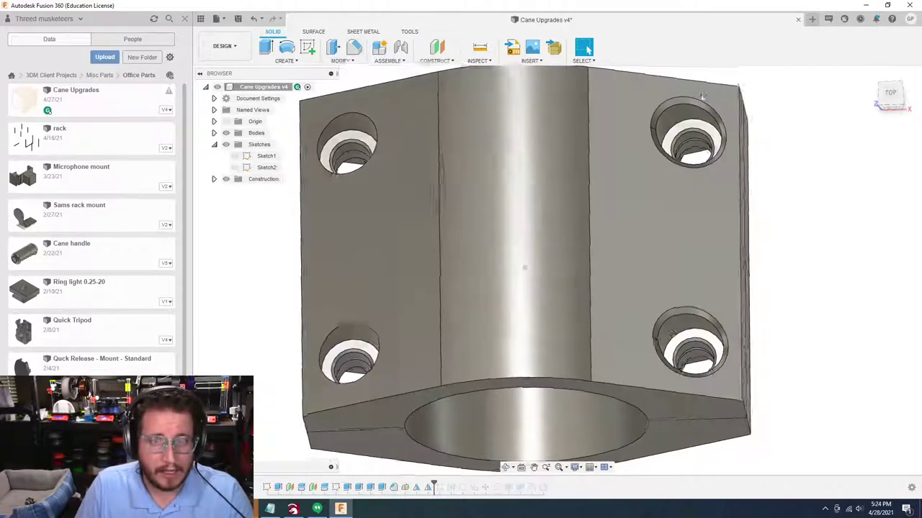
double_click(393, 489)
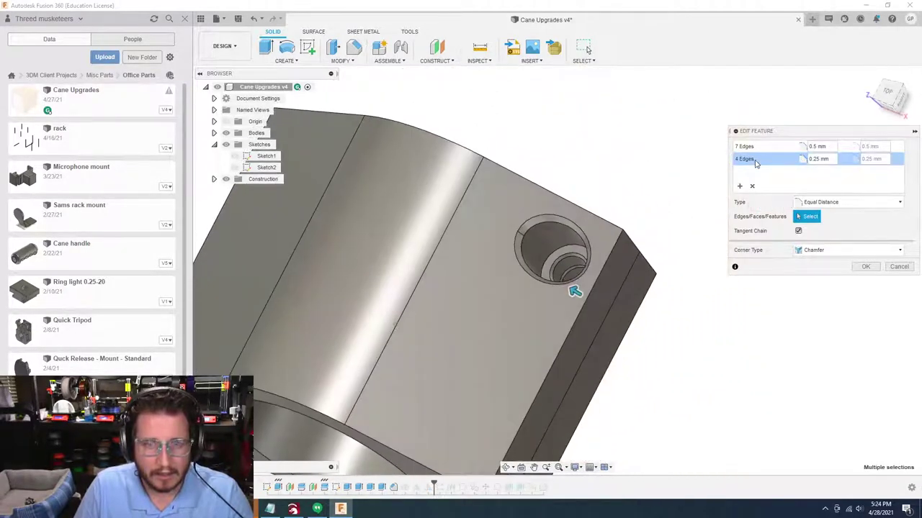
click(764, 147)
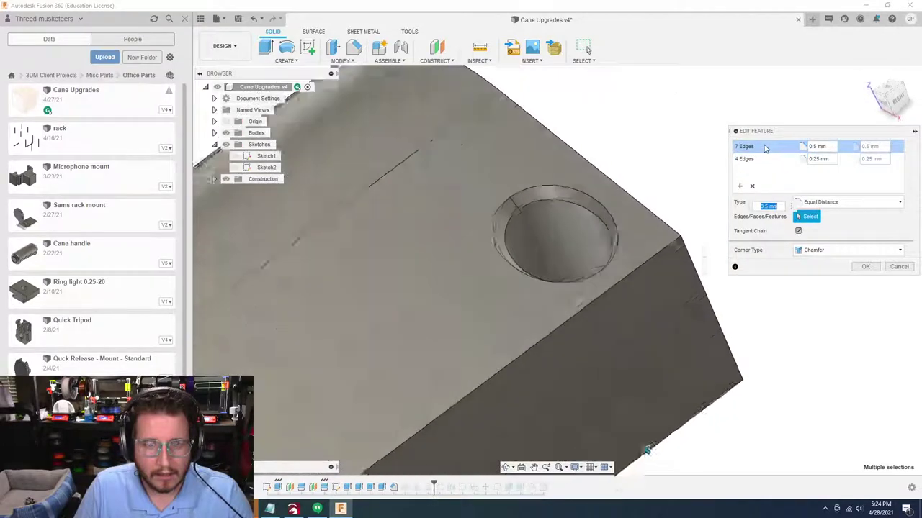
click(898, 267)
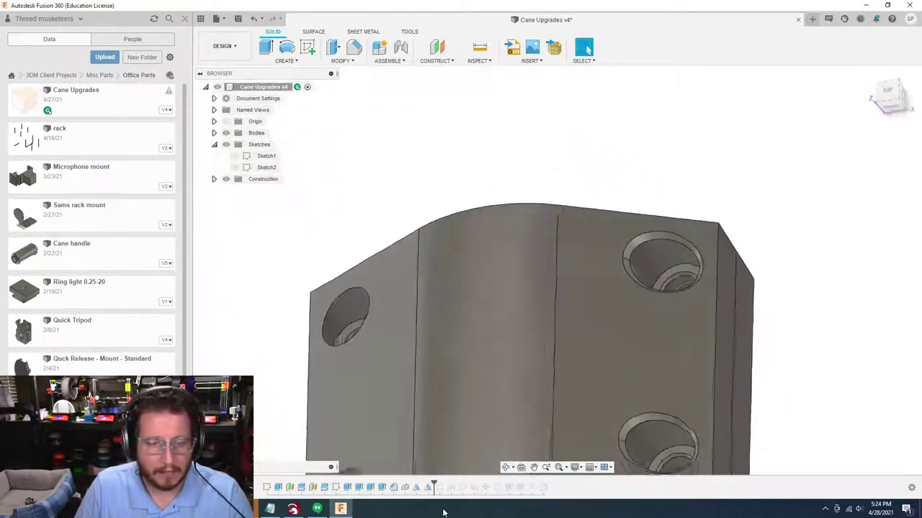
Start an equal-distance Chamfer with the two unchamfered counterbore rims and the six outer edges of one hex pocket
click(354, 48)
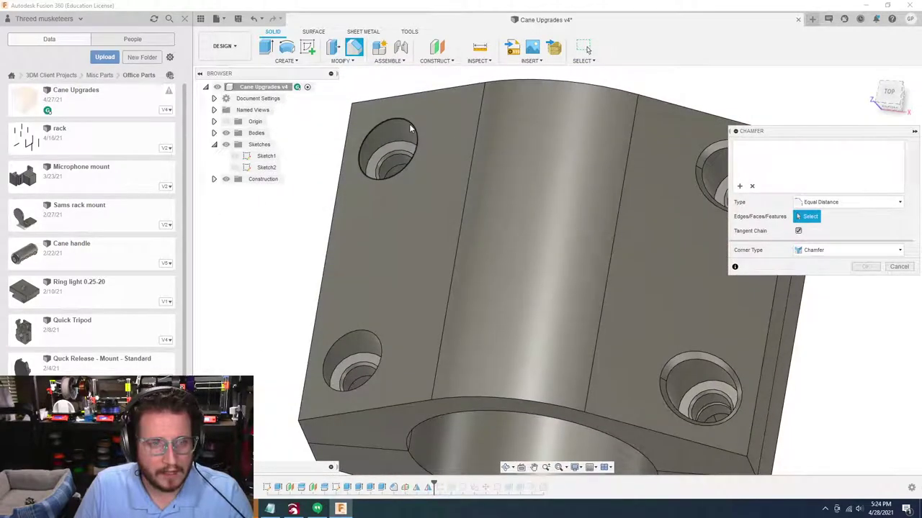
click(410, 129)
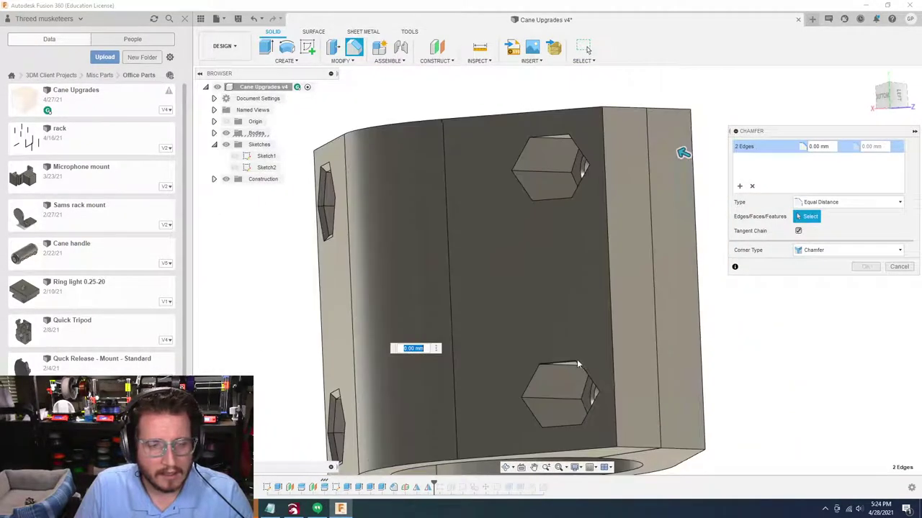
scroll(480, 326, up, 5)
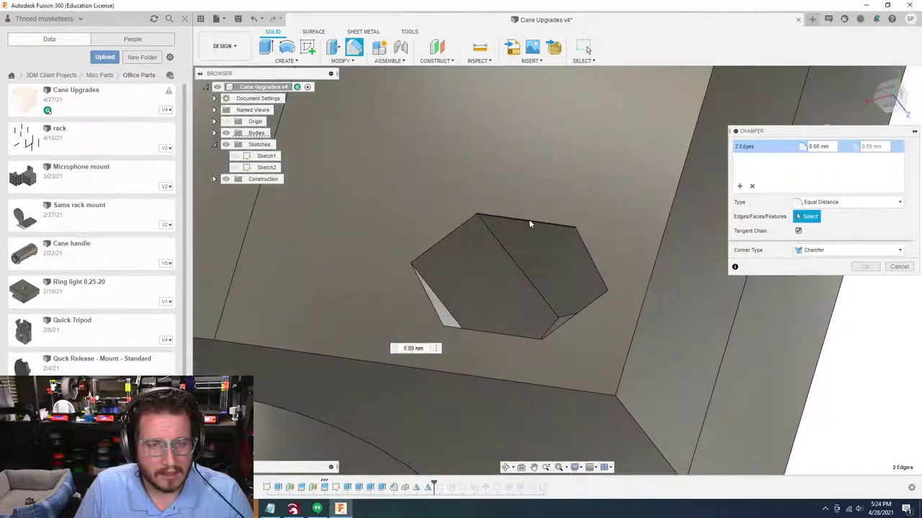
click(529, 220)
click(589, 252)
click(587, 305)
click(512, 333)
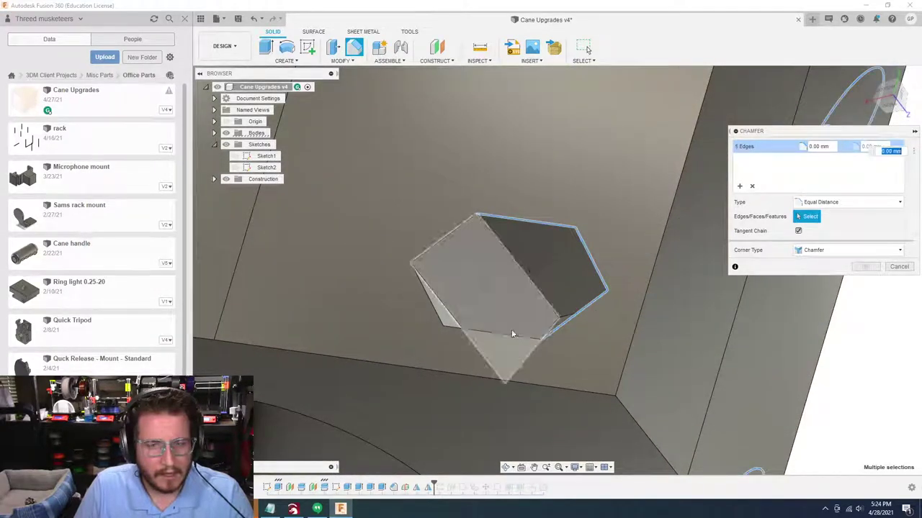
click(431, 303)
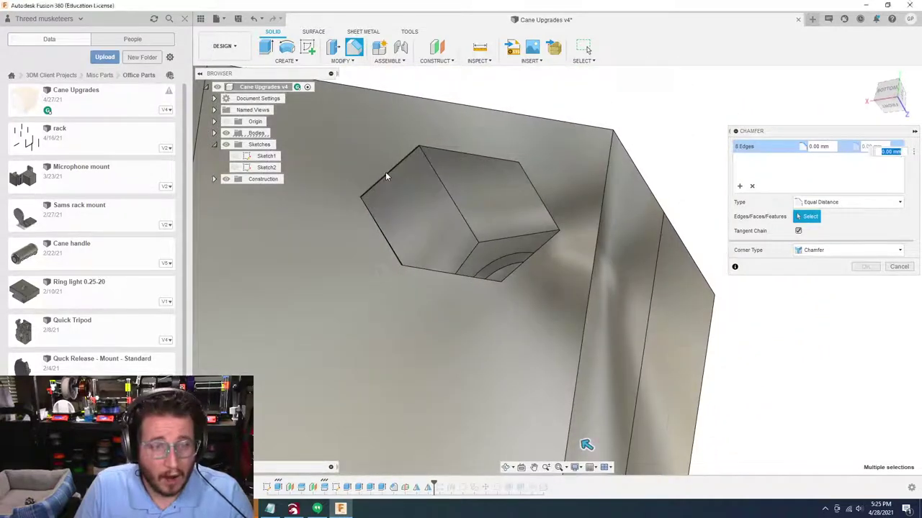
Add the six outer edges of the other unchamfered hex pocket to the chamfer selection
click(388, 179)
click(454, 152)
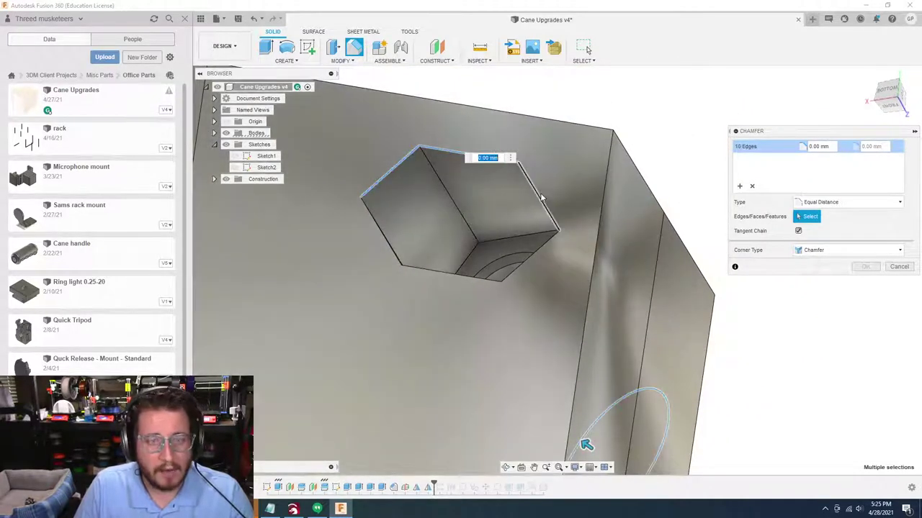
click(545, 249)
click(544, 250)
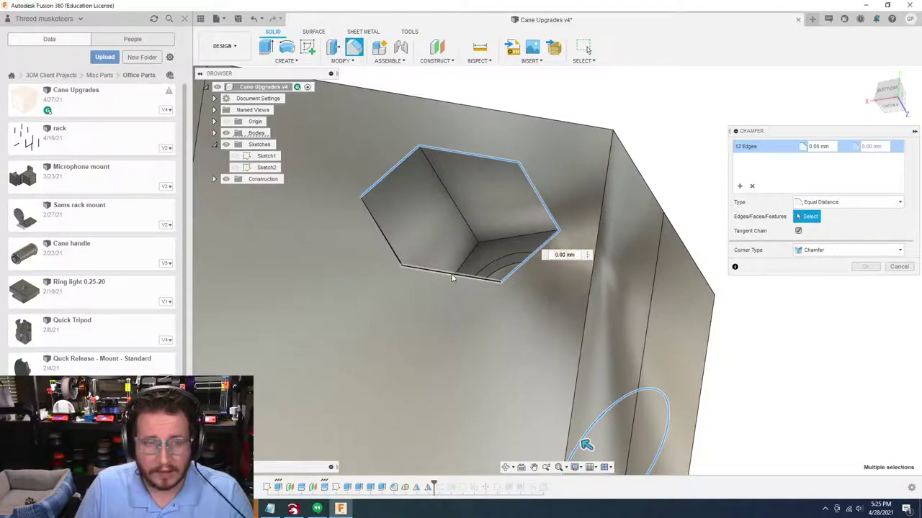
click(455, 276)
click(394, 254)
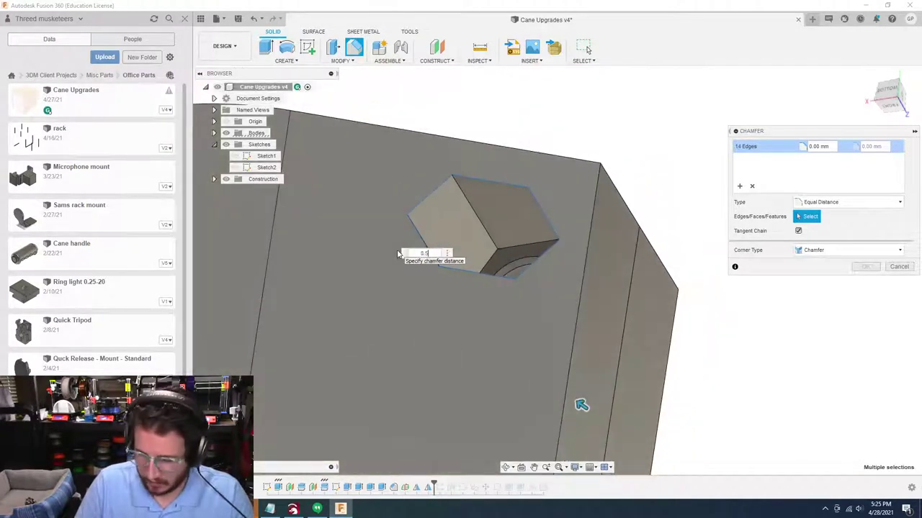
Apply the chamfer with a distance of 0.5 mm and roll the timeline forward to the end of the design
key(Return)
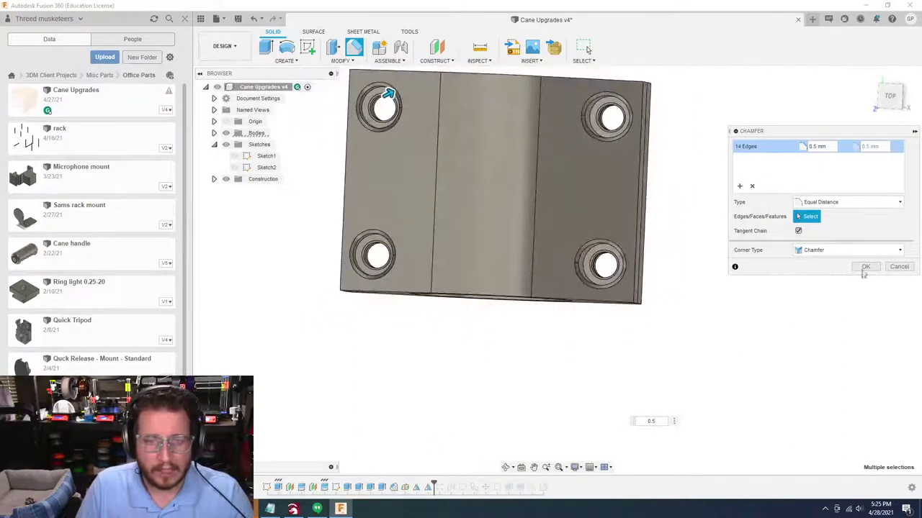
click(865, 267)
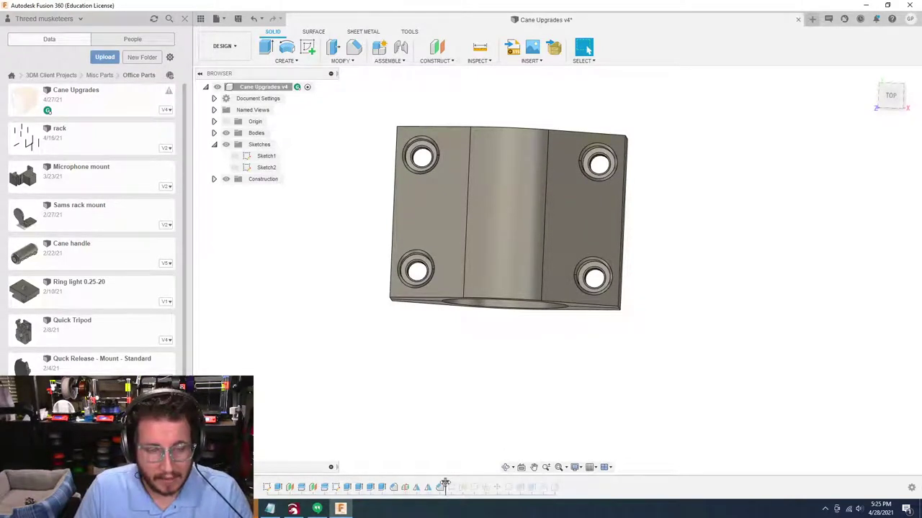
drag(445, 483, 457, 485)
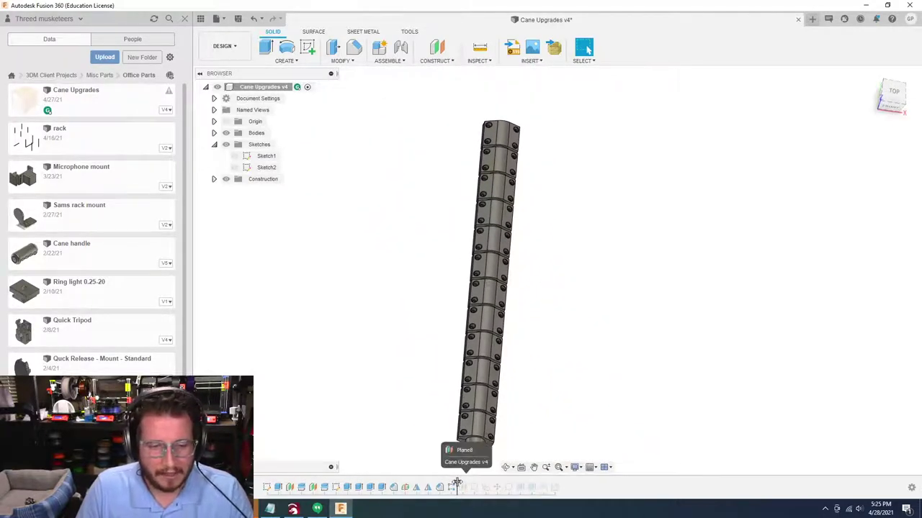
drag(456, 487, 556, 487)
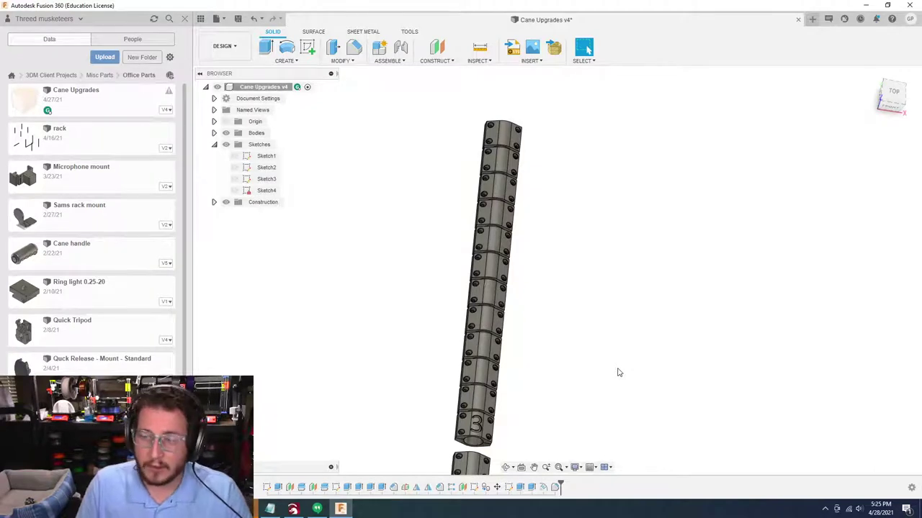
Open Task Manager to check memory, CPU and per-process usage, and return to the Fusion 360 model
key(ctrl+shift+Escape)
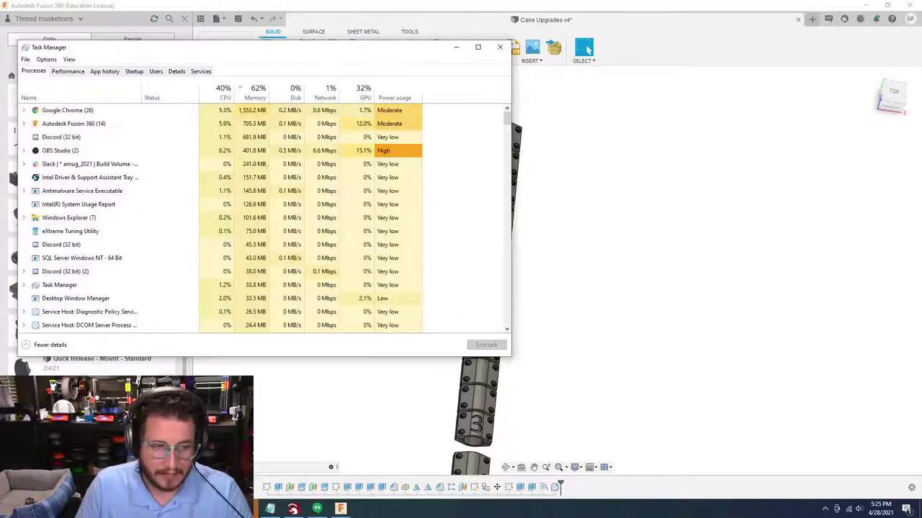
click(67, 72)
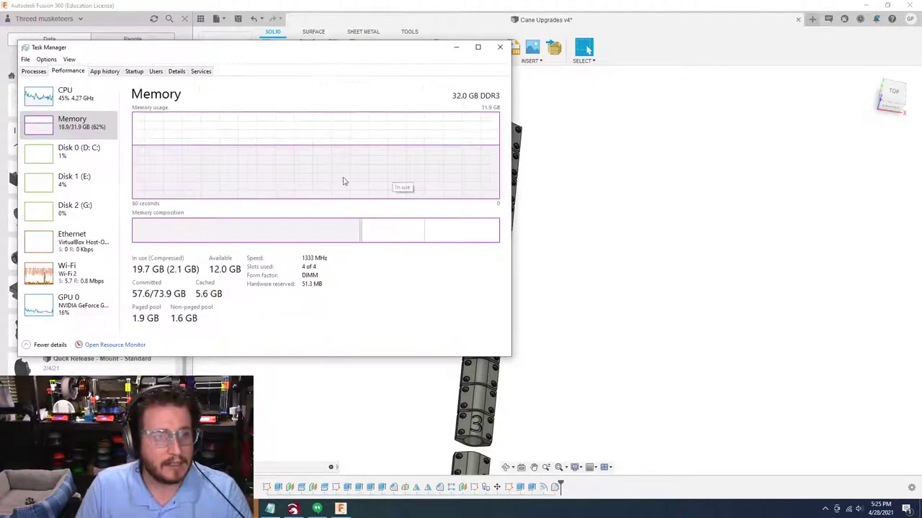
click(69, 95)
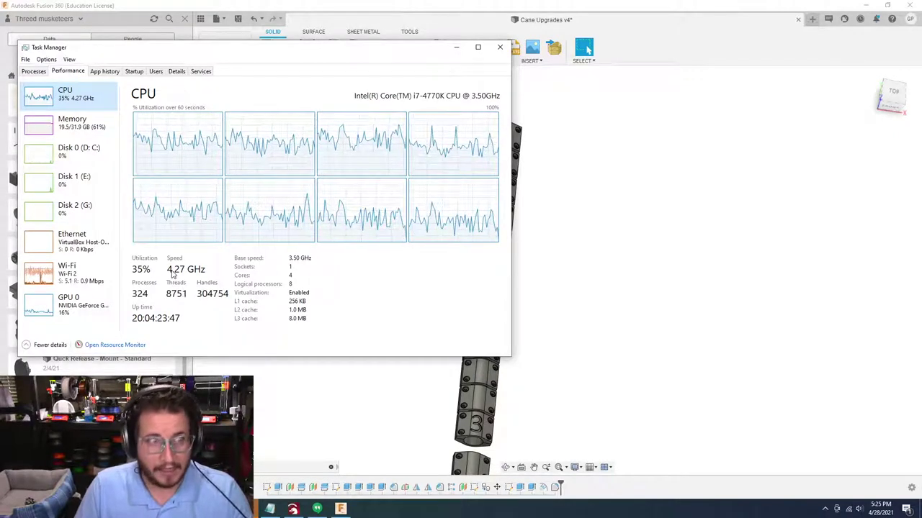
click(34, 71)
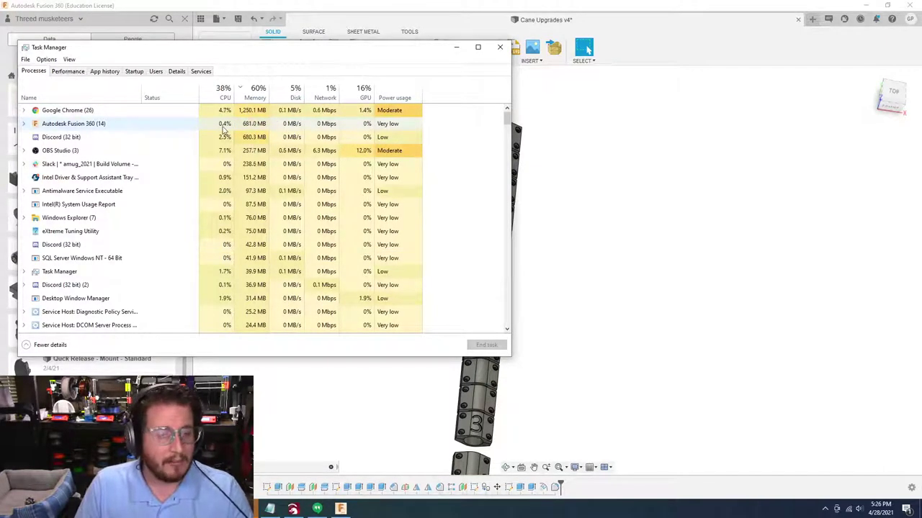
click(625, 176)
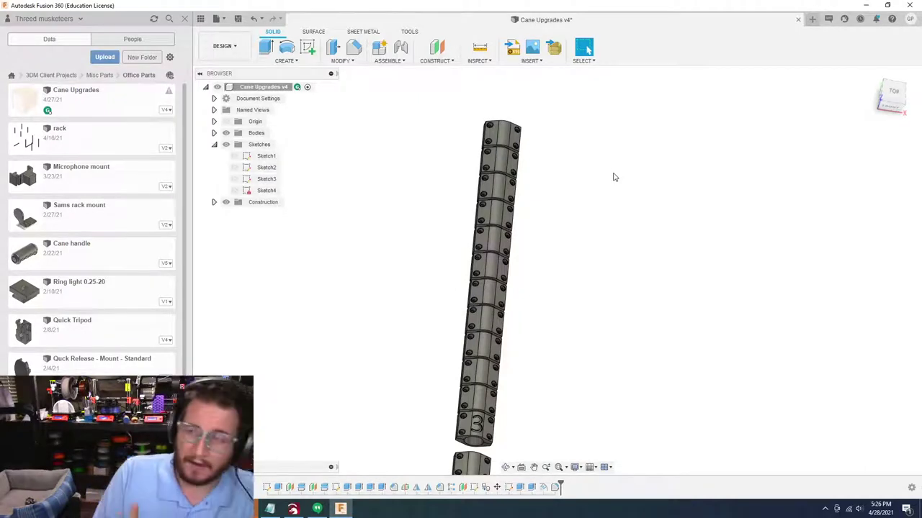
scroll(614, 178, up, 5)
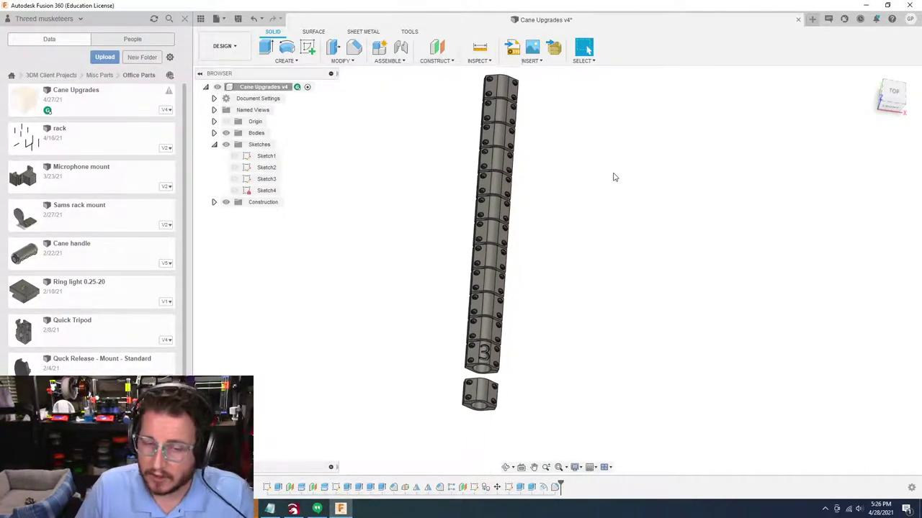
scroll(517, 169, up, 4)
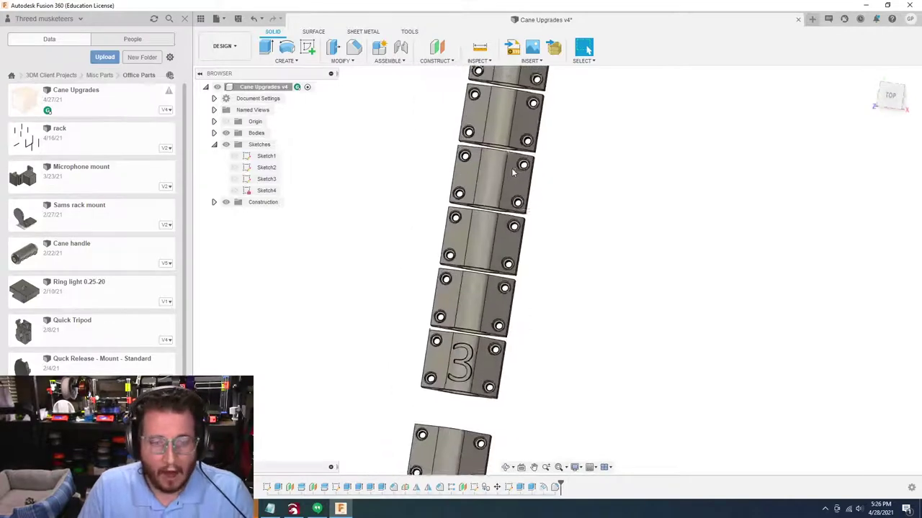
mouse_move(535, 416)
shift+middle_down()
mouse_move(548, 404)
mouse_move(526, 401)
mouse_move(432, 332)
shift+middle_up()
shift+drag(432, 331, 392, 299)
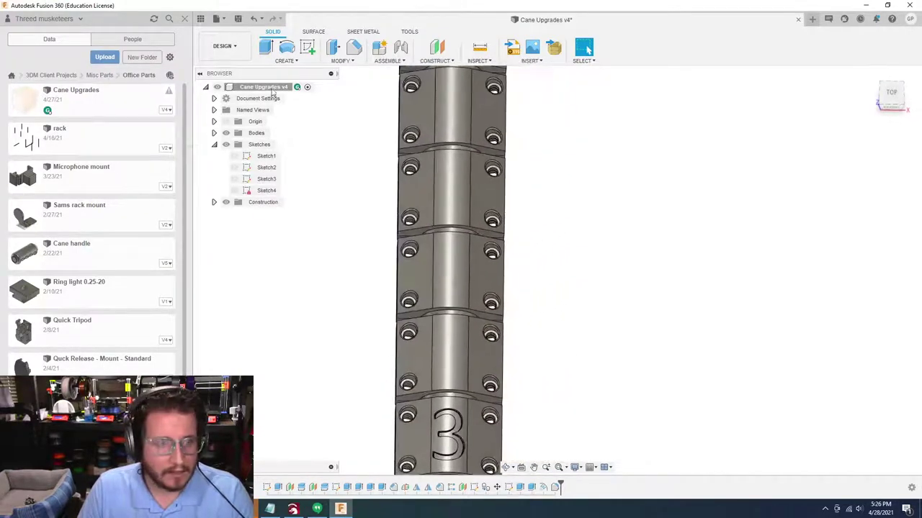
click(309, 48)
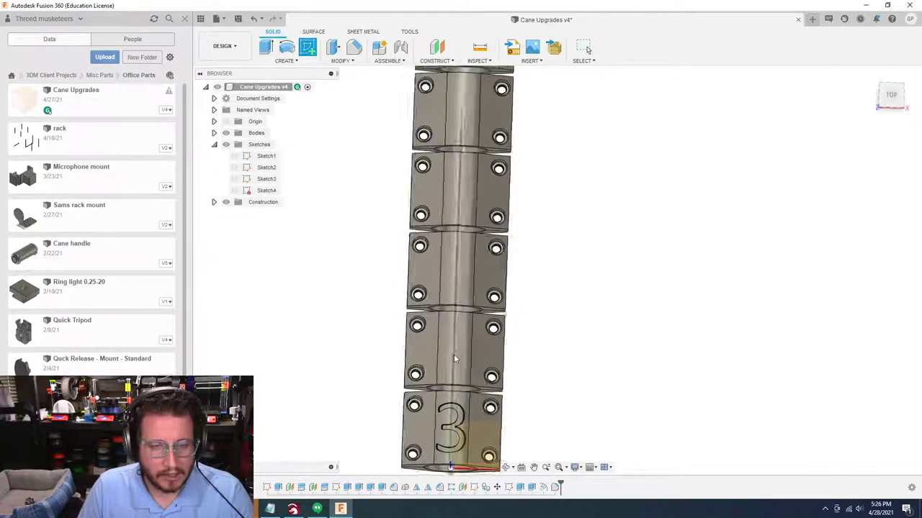
mouse_move(454, 359)
shift+middle_down()
mouse_move(566, 354)
mouse_move(521, 418)
mouse_move(473, 417)
mouse_move(469, 396)
mouse_move(517, 360)
shift+middle_up()
click(469, 397)
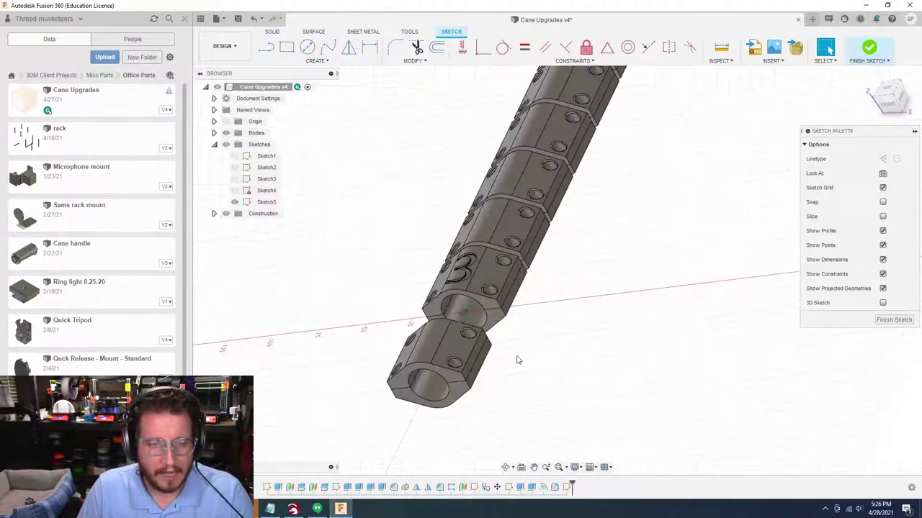
click(887, 321)
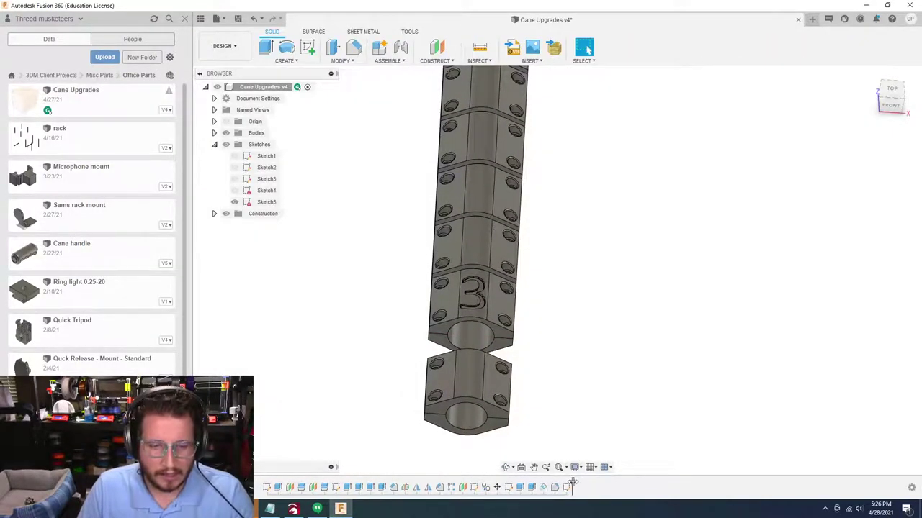
drag(572, 481, 556, 484)
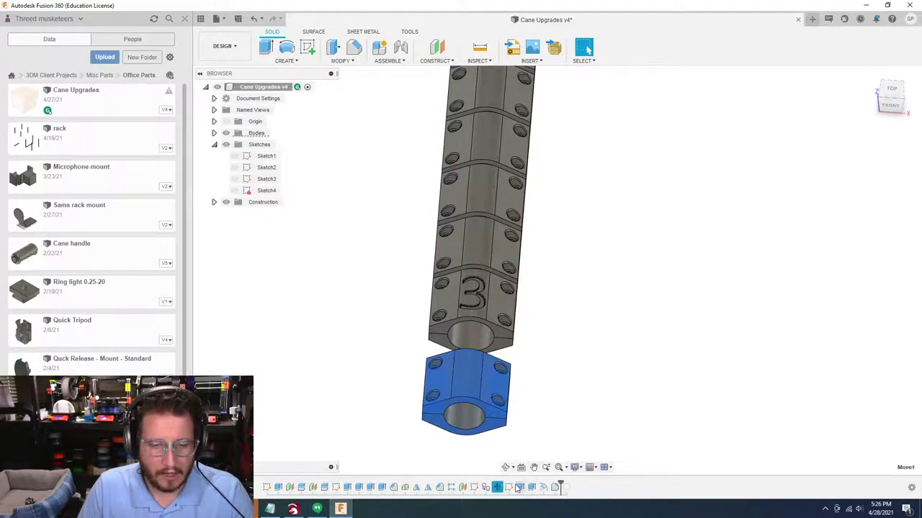
Edit the sketch containing the number 3 and project the curved central top faces of the eleven other segments in the row into it
double_click(475, 487)
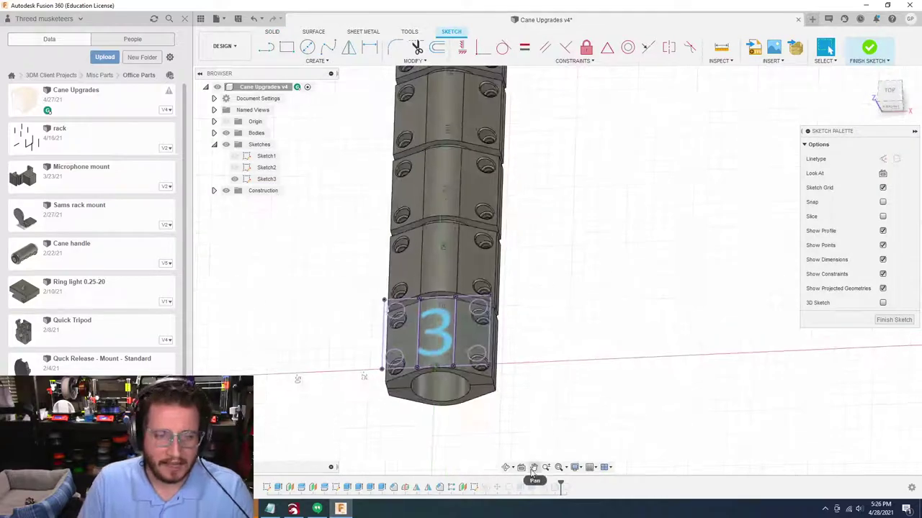
key(p)
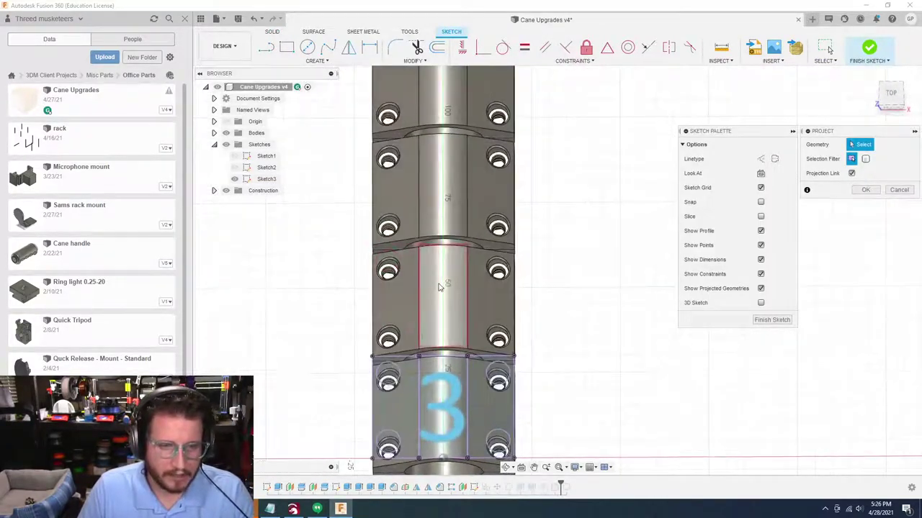
click(442, 283)
click(452, 235)
click(444, 222)
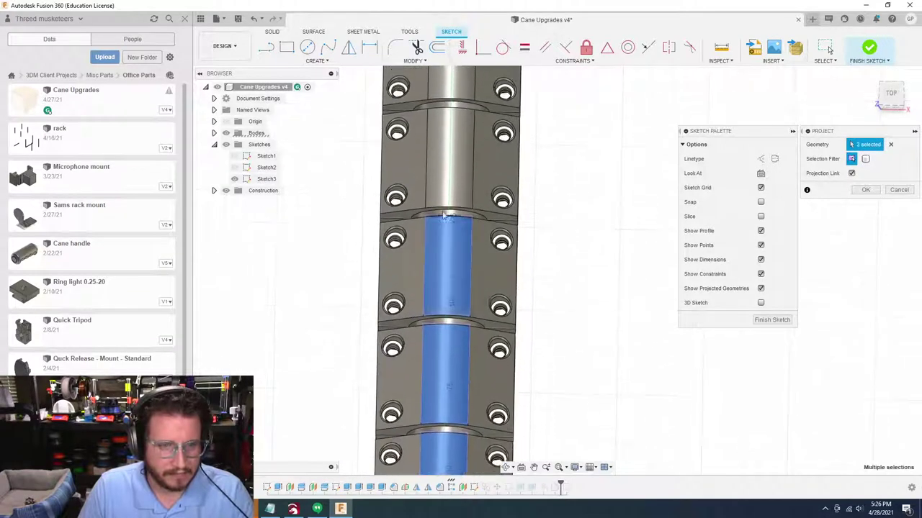
click(445, 211)
click(444, 211)
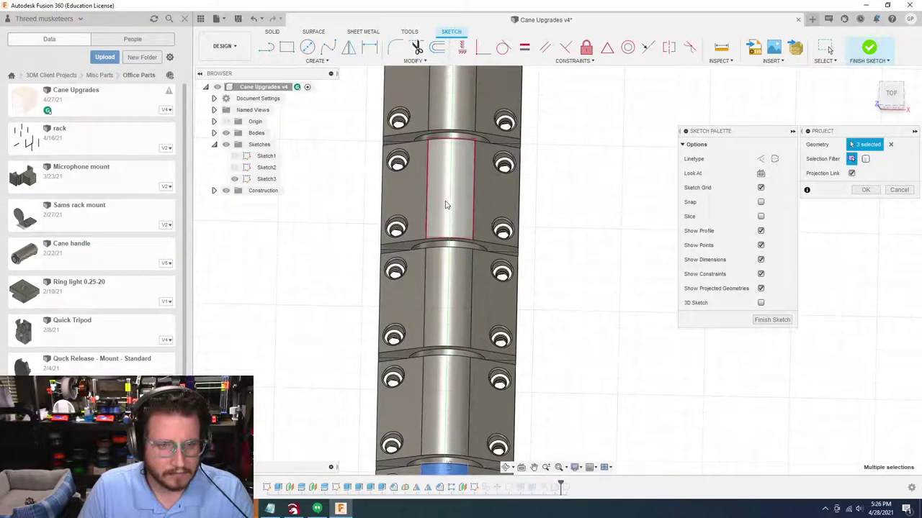
click(438, 397)
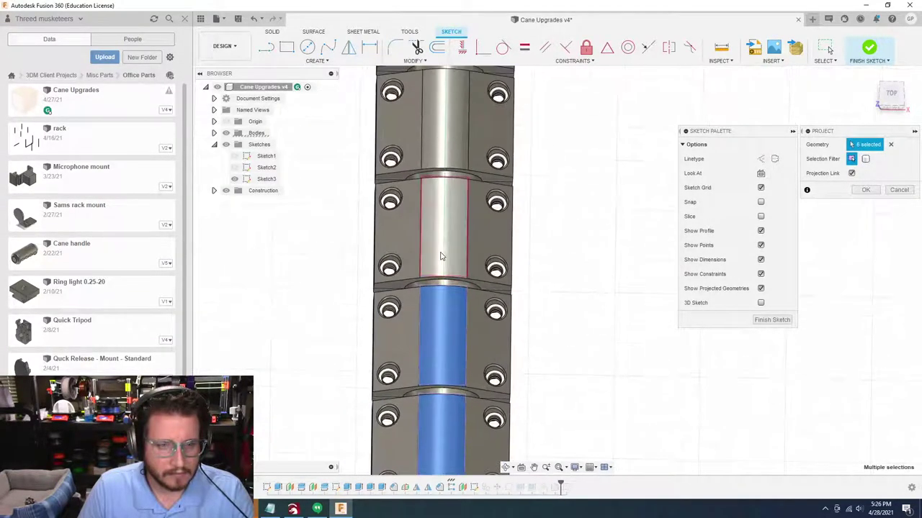
click(439, 257)
click(439, 230)
click(442, 188)
click(438, 171)
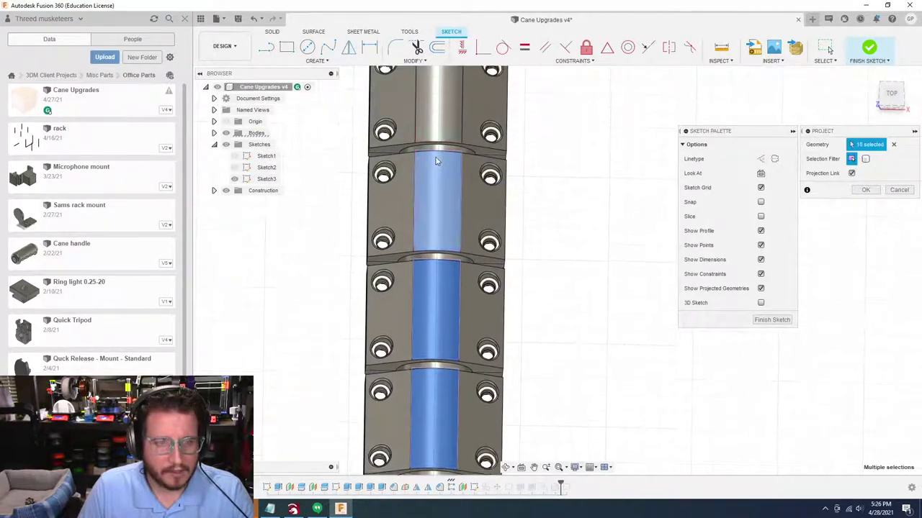
click(436, 150)
scroll(437, 152, down, 3)
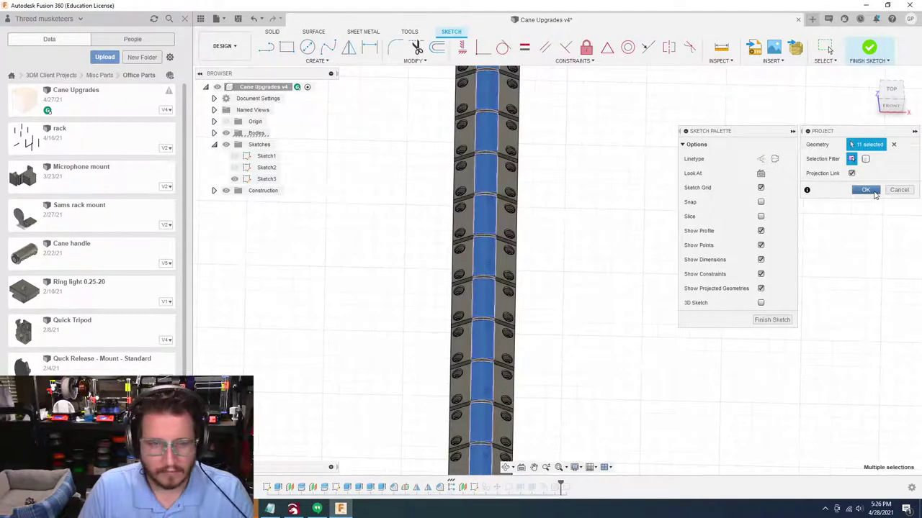
click(874, 195)
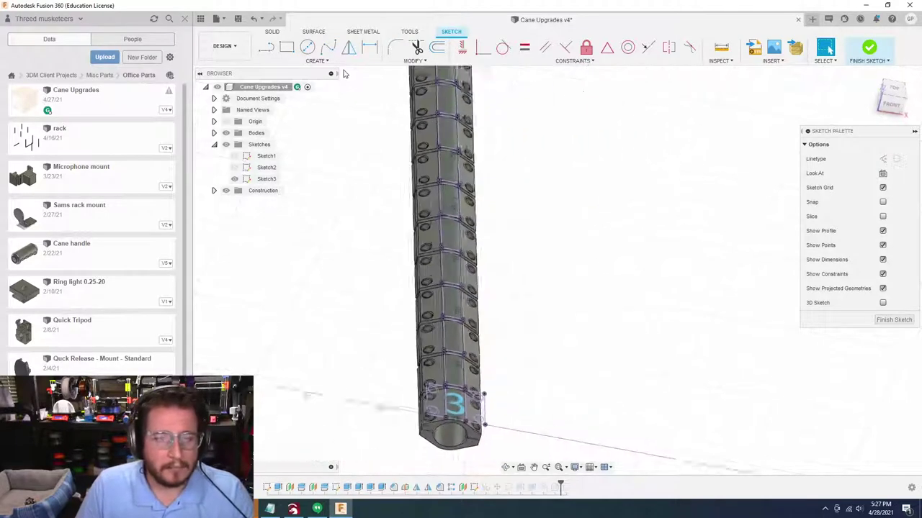
click(329, 62)
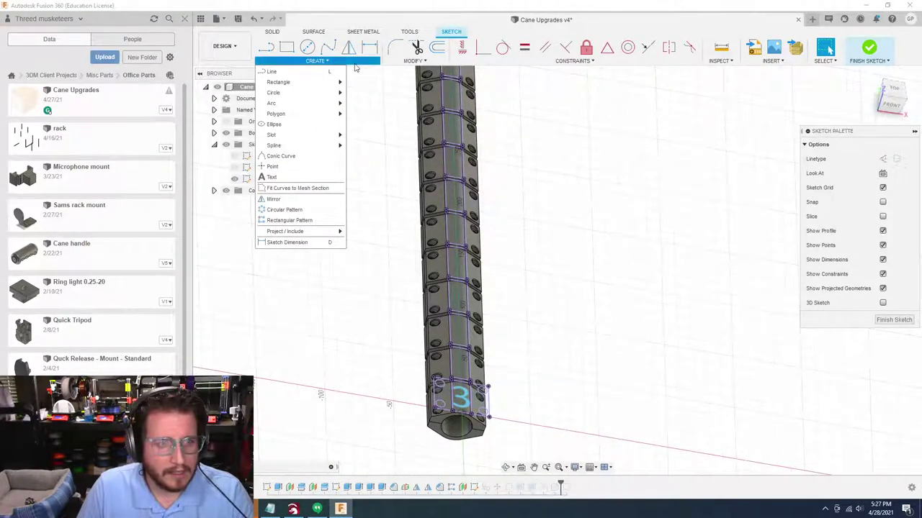
click(414, 62)
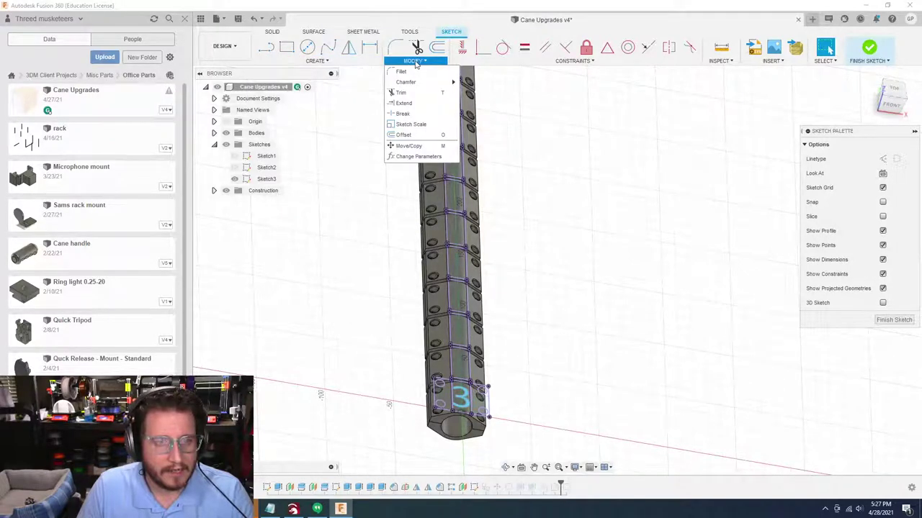
mouse_move(534, 61)
mouse_move(323, 60)
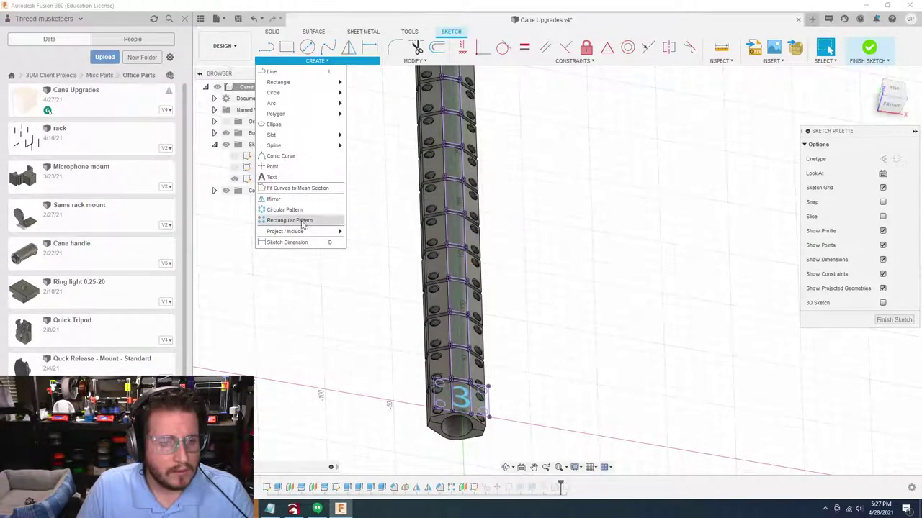
mouse_move(305, 234)
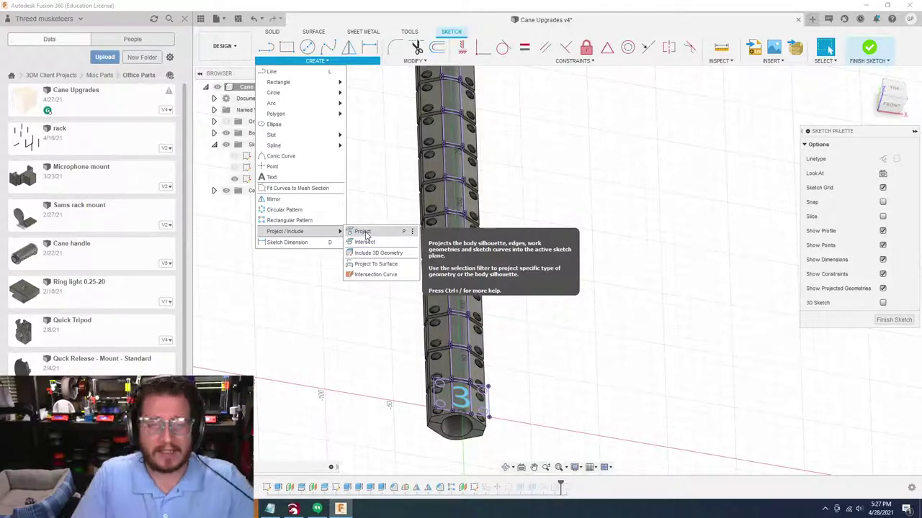
click(574, 381)
Create a sketch text box spanning the projected central rectangle of the segment directly above the 3
scroll(552, 365, up, 8)
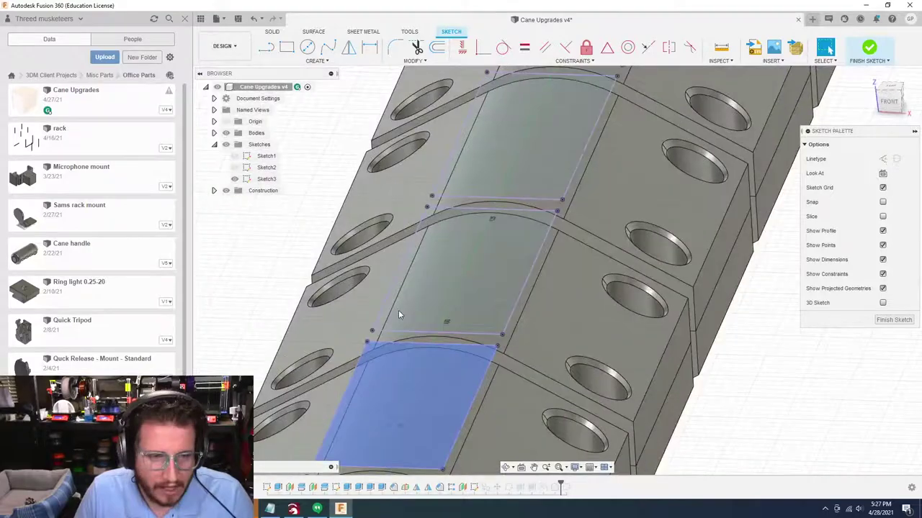
scroll(398, 312, down, 6)
shift+middle_drag(399, 312, 573, 337)
scroll(343, 312, up, 7)
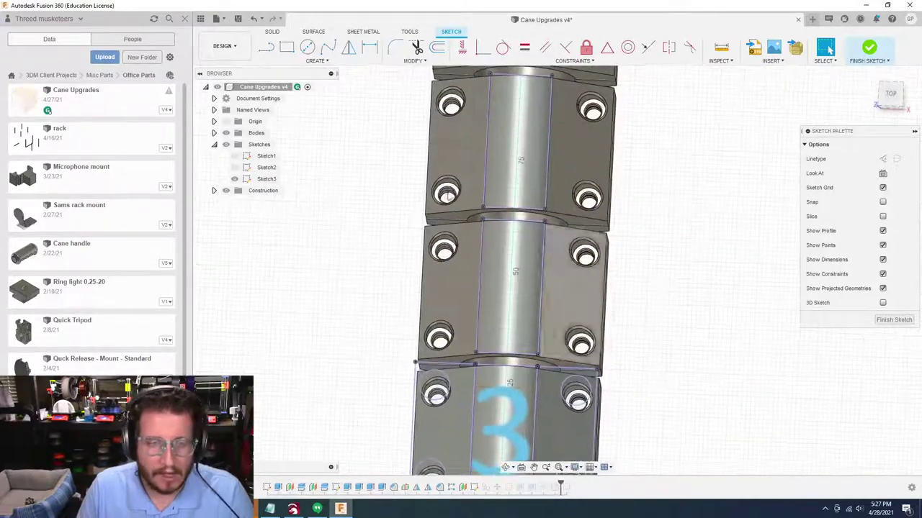
click(309, 62)
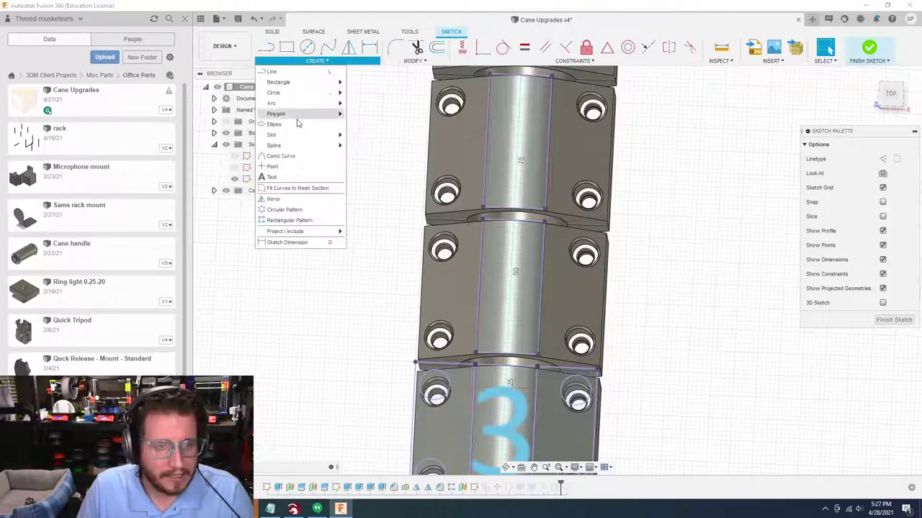
click(292, 177)
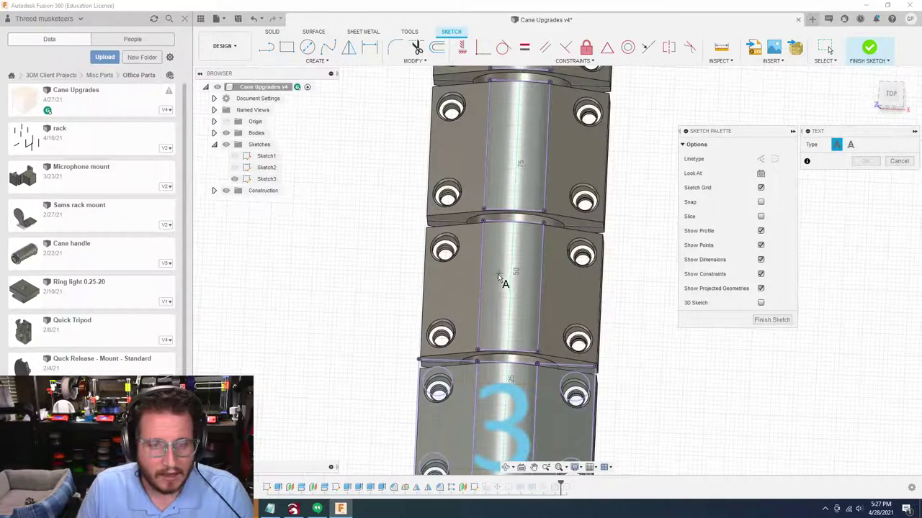
click(536, 356)
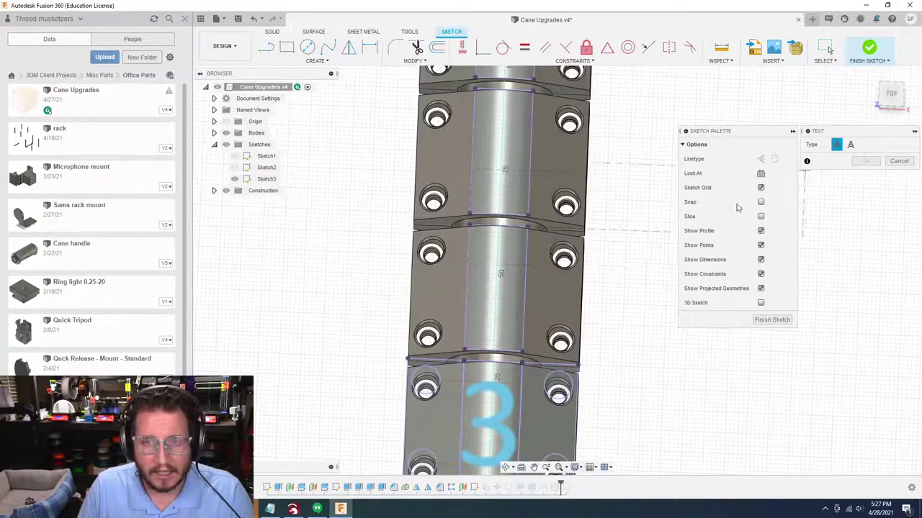
click(524, 360)
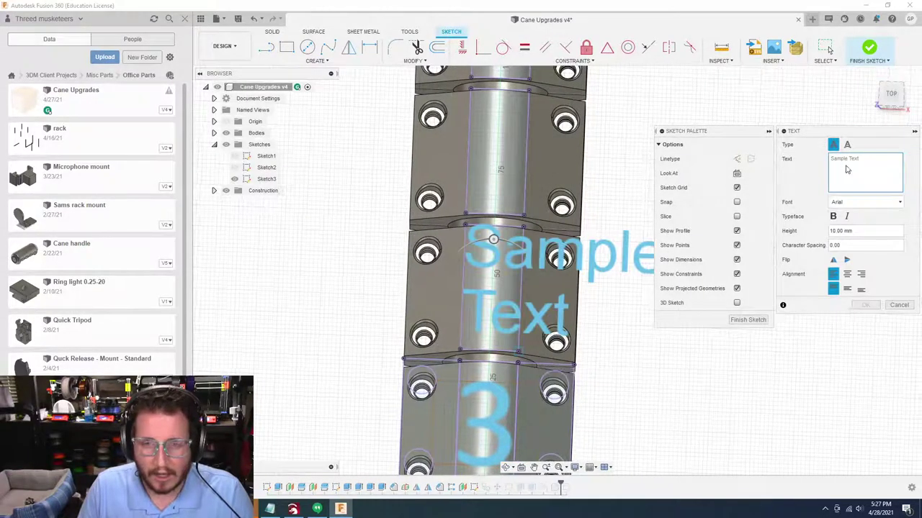
Set the new text's font to osifont and enter the letter D
click(850, 205)
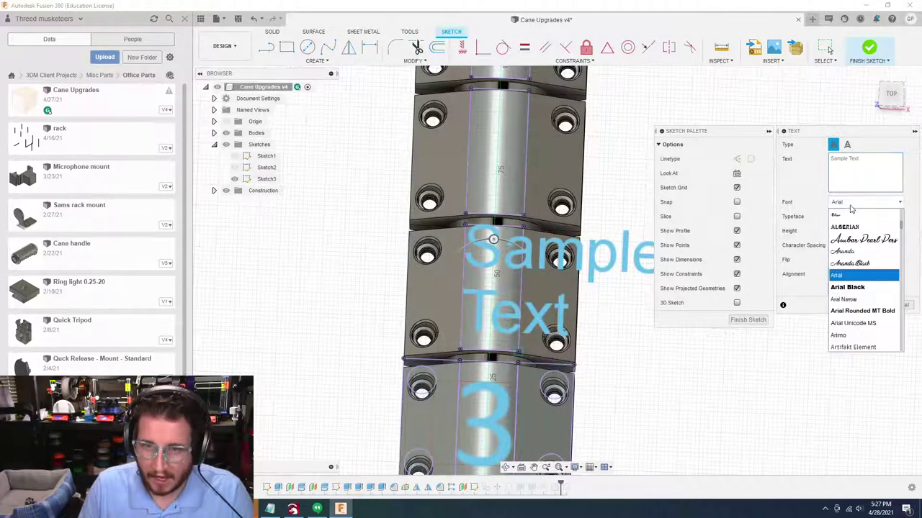
text(os)
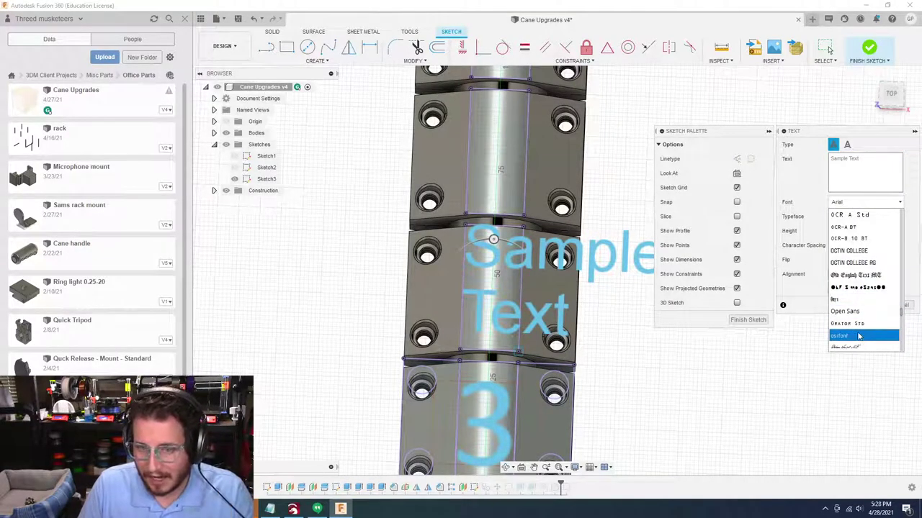
scroll(858, 336, down, 3)
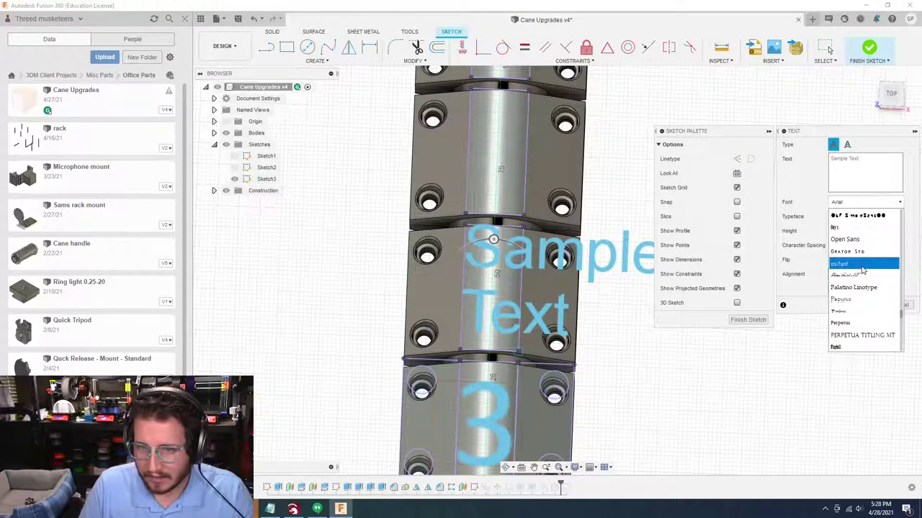
click(862, 264)
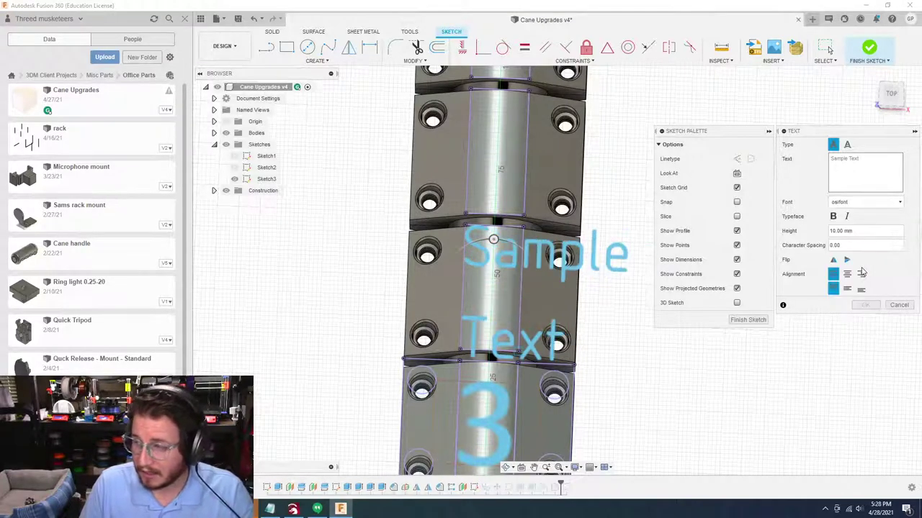
click(858, 162)
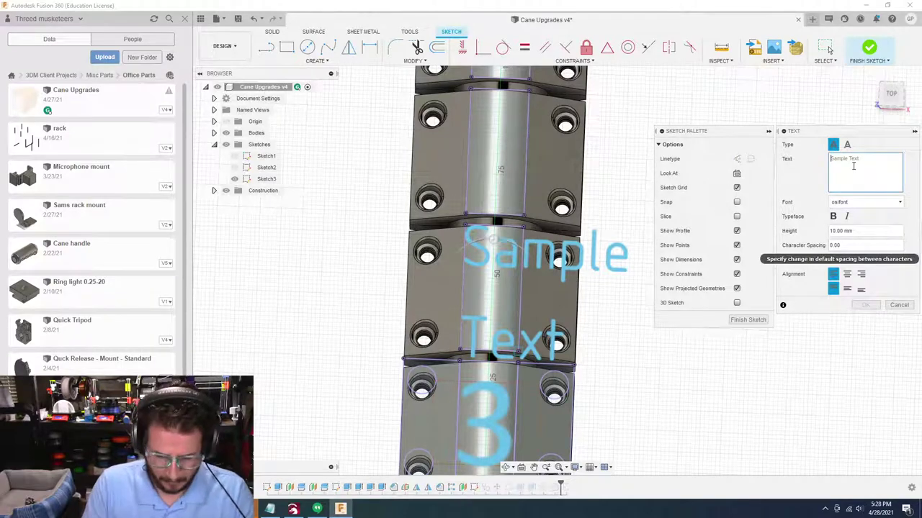
text(D)
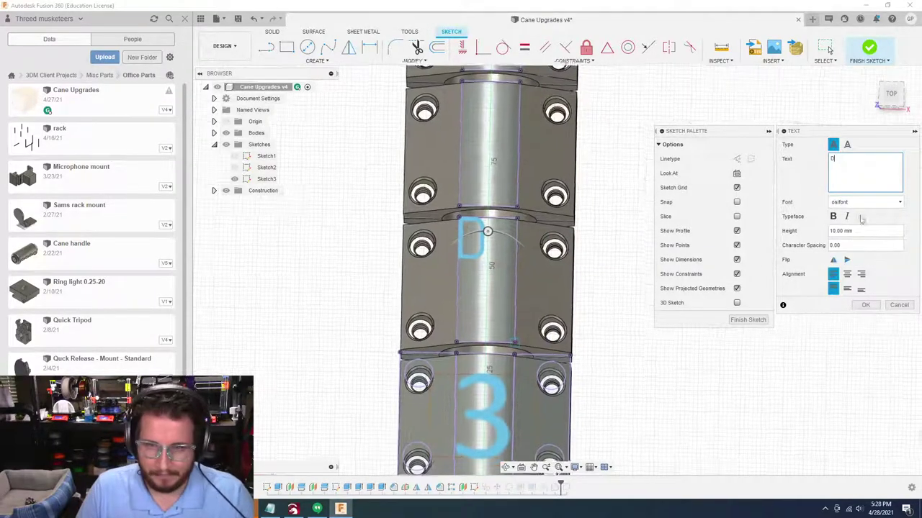
Set the letter's height to 20 mm and align it to the center horizontally and the middle vertically, keeping the regular typeface
double_click(842, 230)
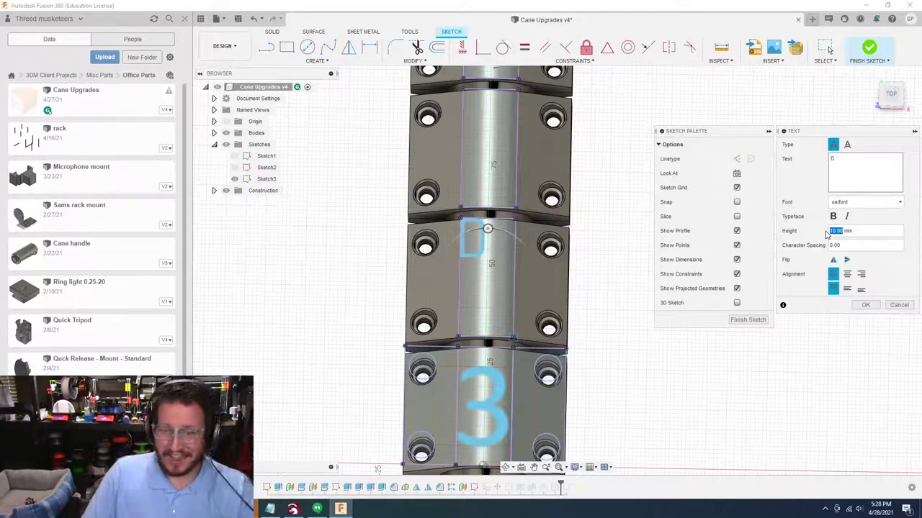
text(20)
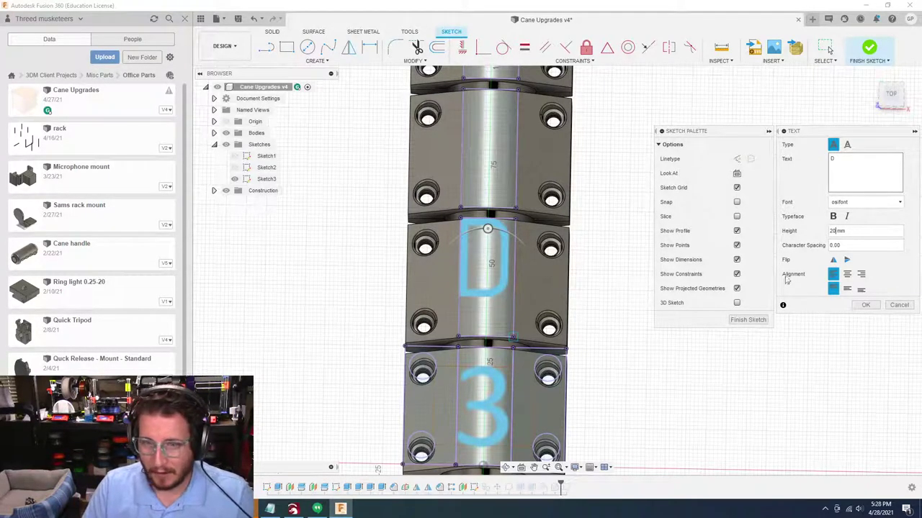
click(847, 274)
click(847, 289)
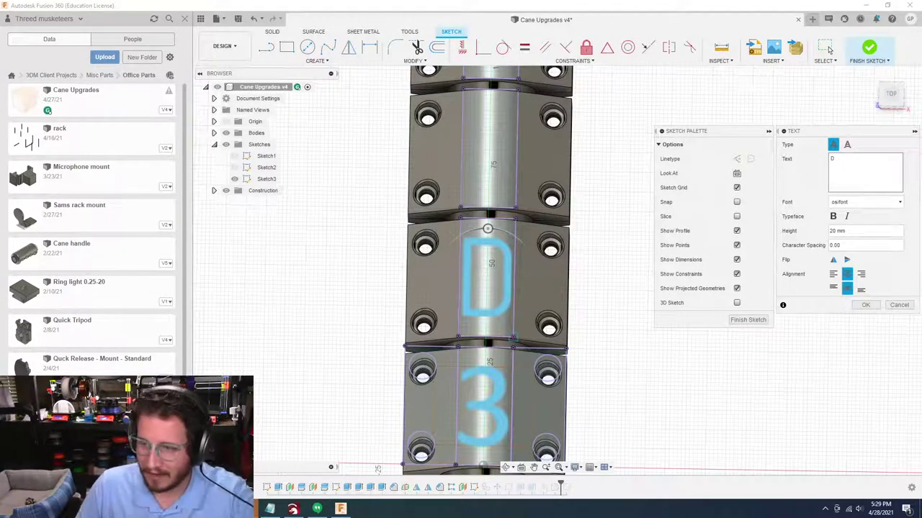
click(833, 216)
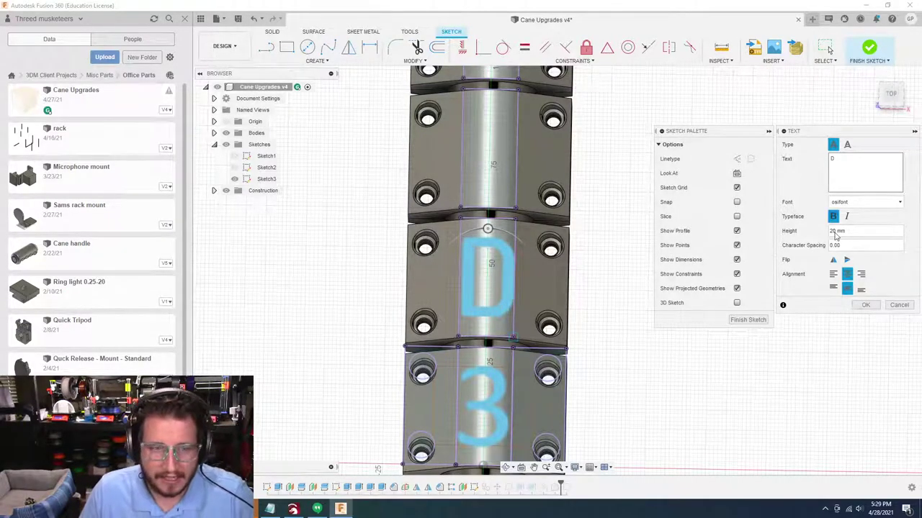
click(833, 216)
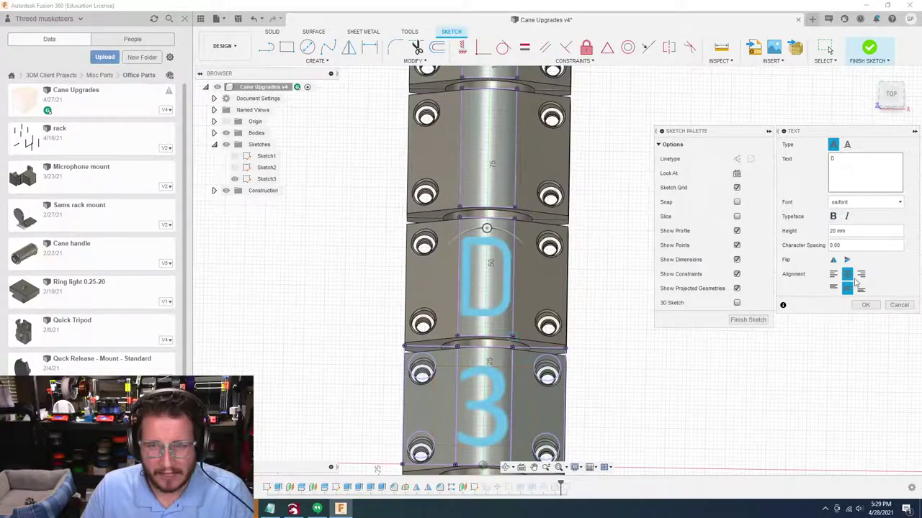
Accept the letter D text, then restyle the number 3 below it in bold osifont
click(866, 306)
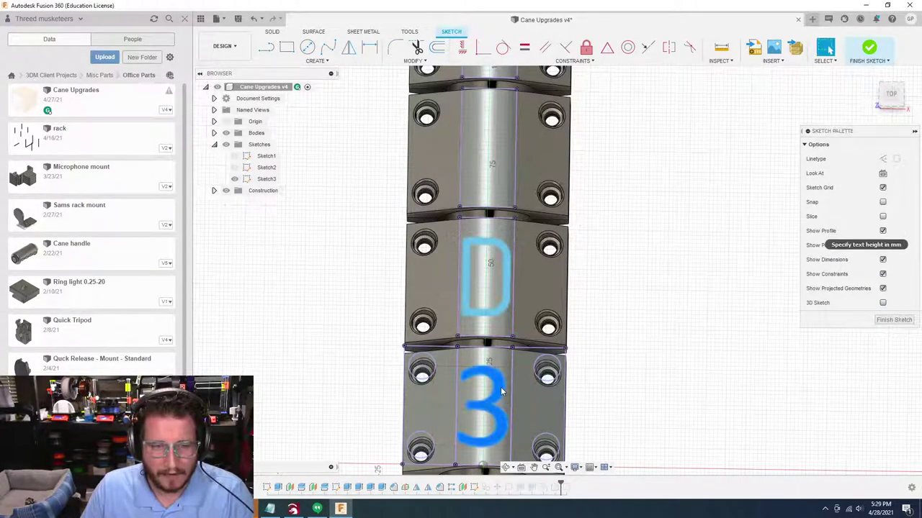
double_click(521, 394)
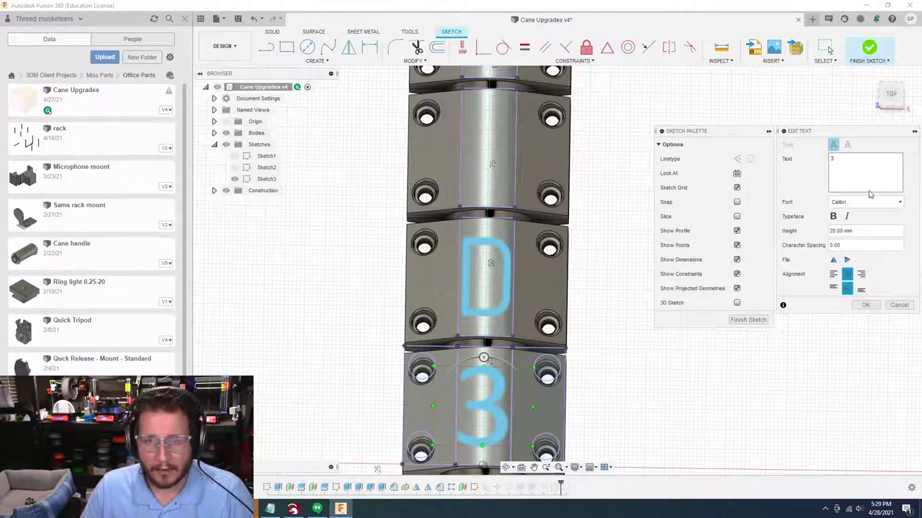
click(866, 207)
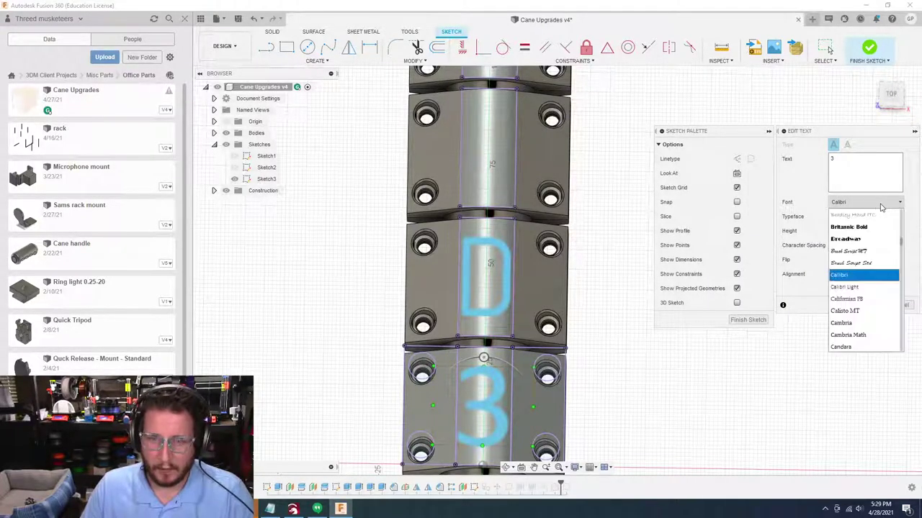
text(osifont)
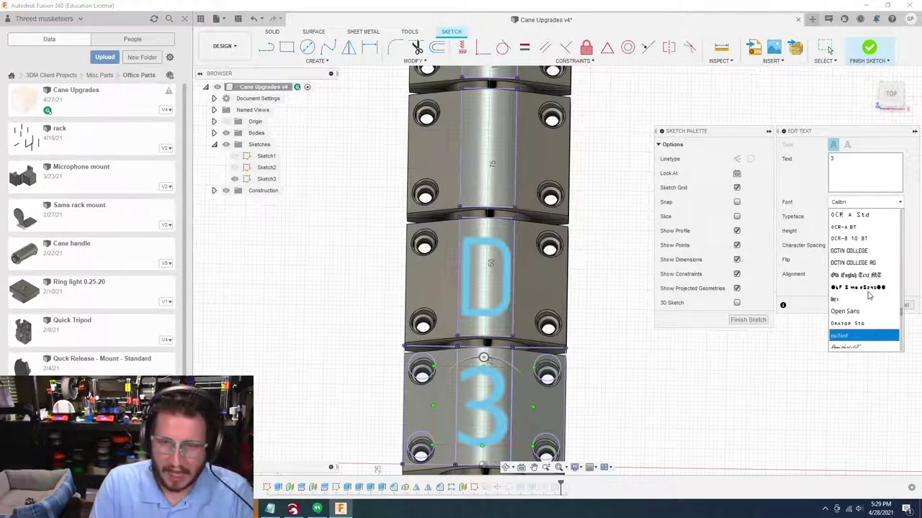
key(Return)
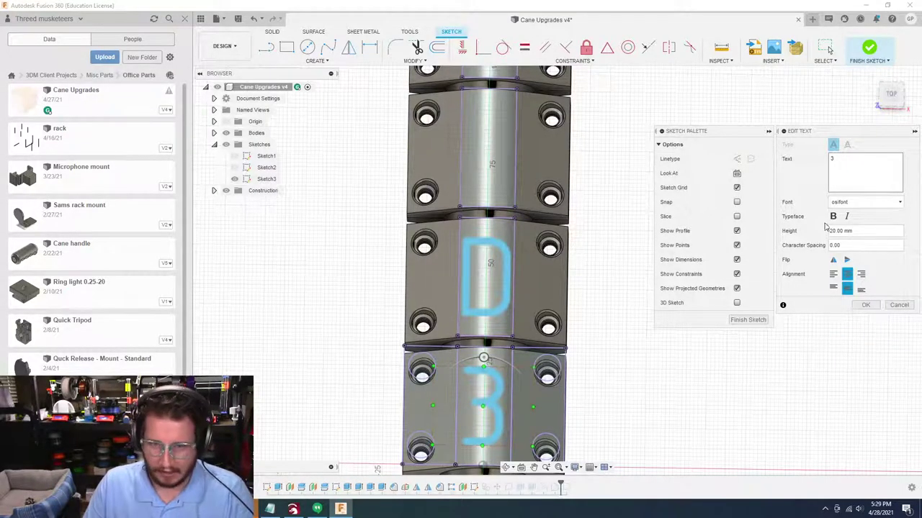
click(834, 216)
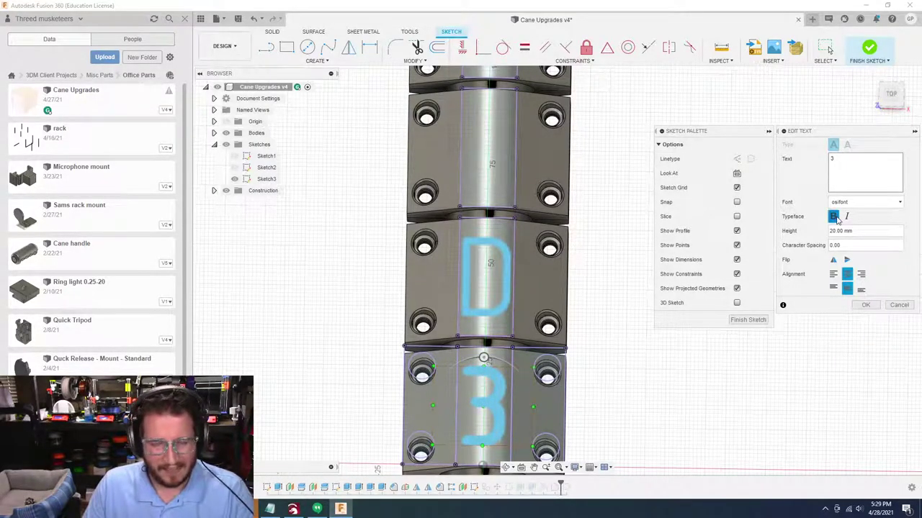
click(834, 217)
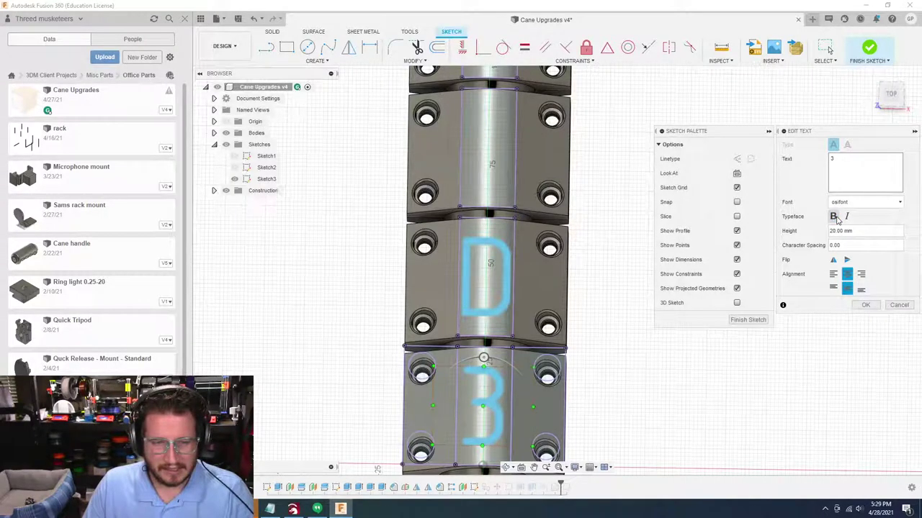
click(836, 219)
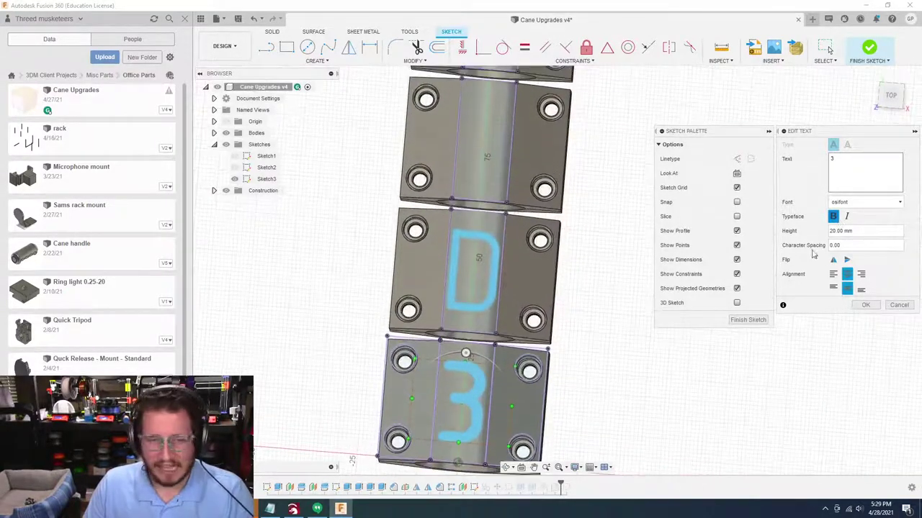
click(866, 304)
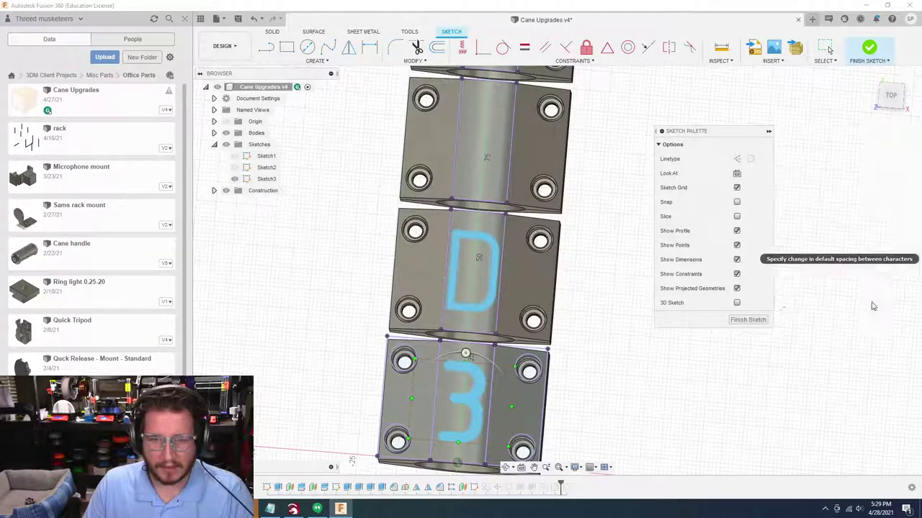
Make the letter D bold to match the 3 and finish the sketch
double_click(497, 286)
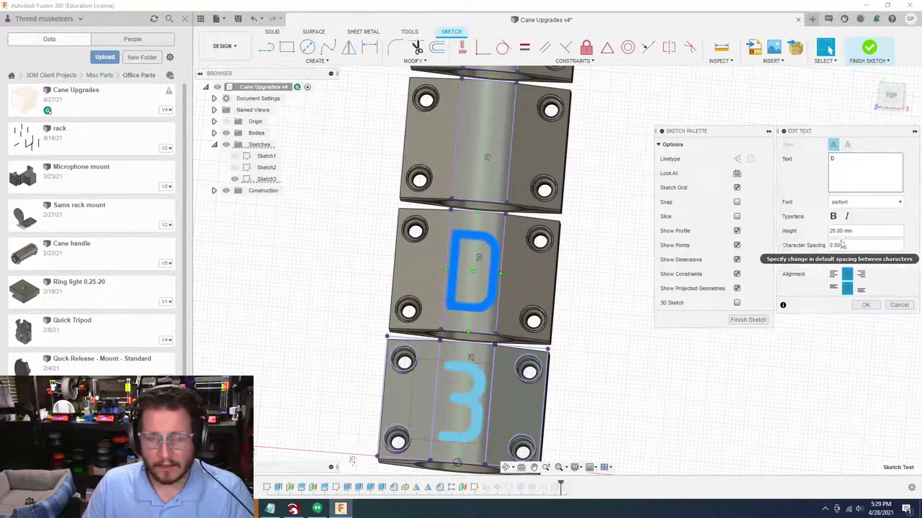
click(833, 216)
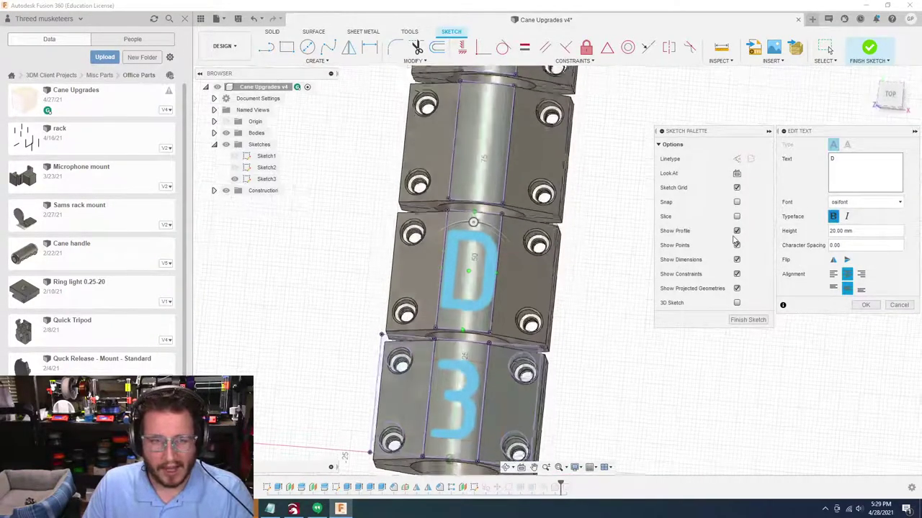
scroll(458, 264, up, 4)
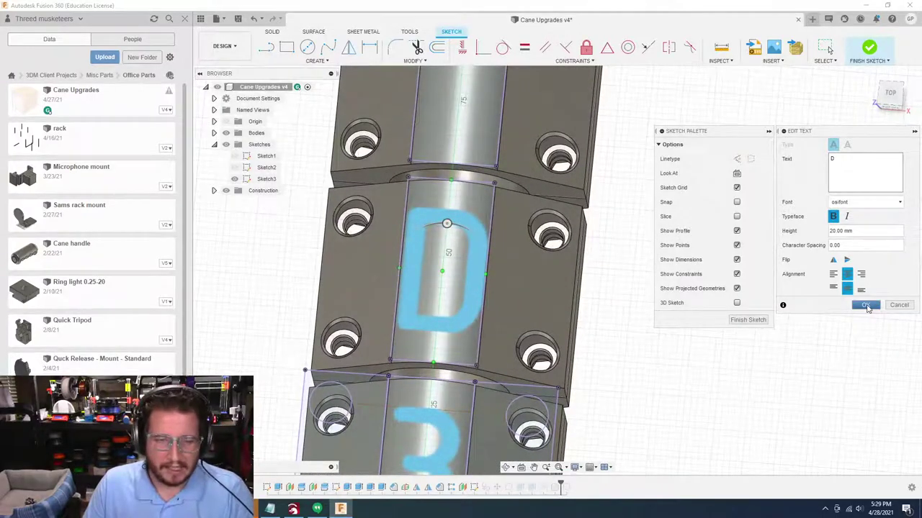
click(865, 305)
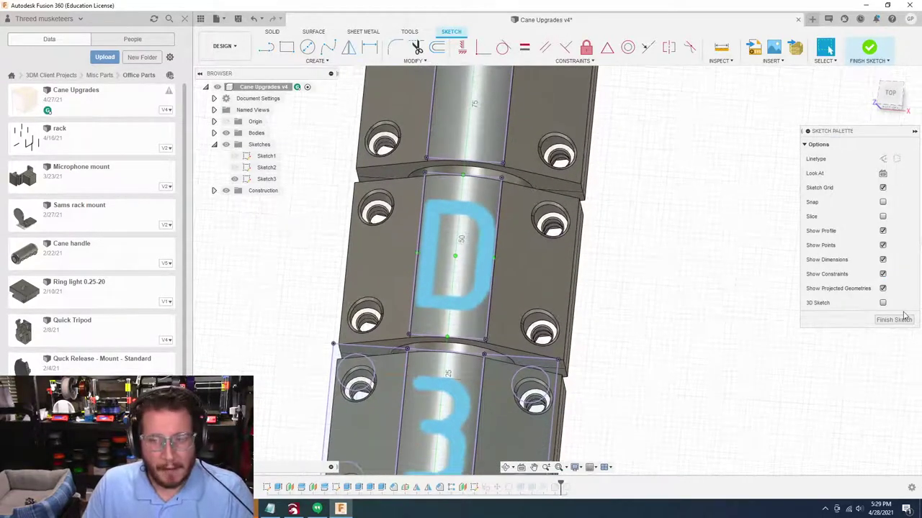
click(903, 320)
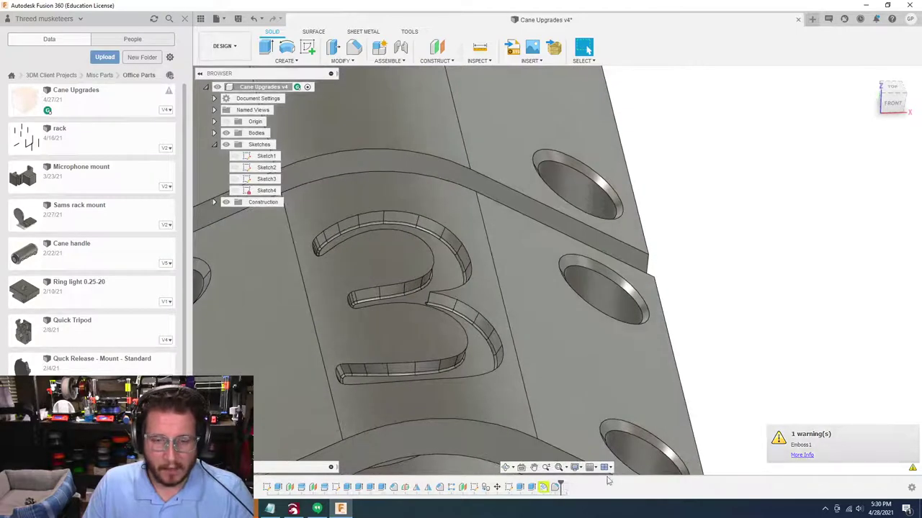
Examine the warning details for the emboss feature and the engraved 3 on the model
click(805, 455)
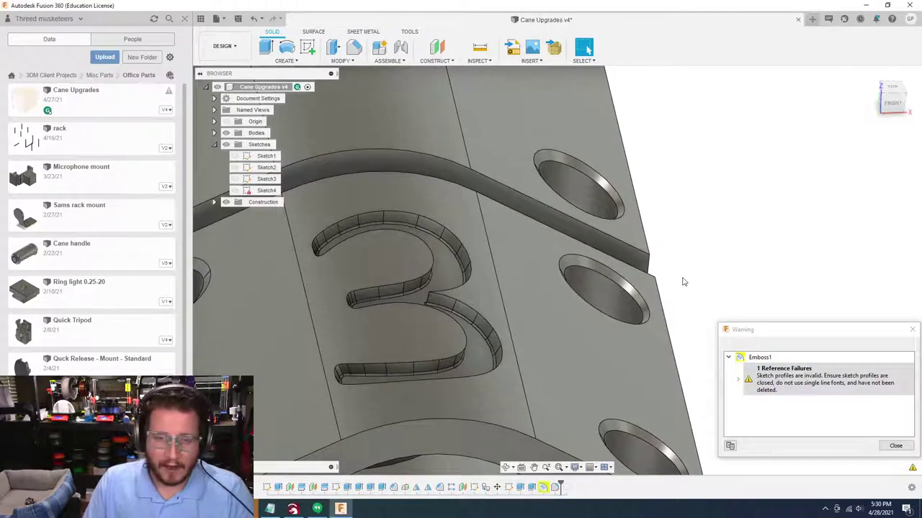
shift+middle_drag(683, 282, 661, 282)
click(894, 450)
click(895, 447)
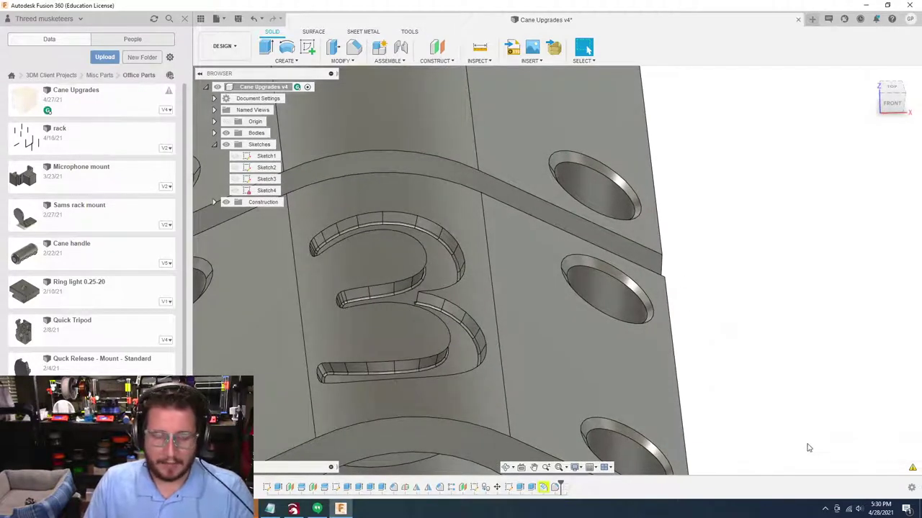
shift+middle_drag(809, 448, 766, 453)
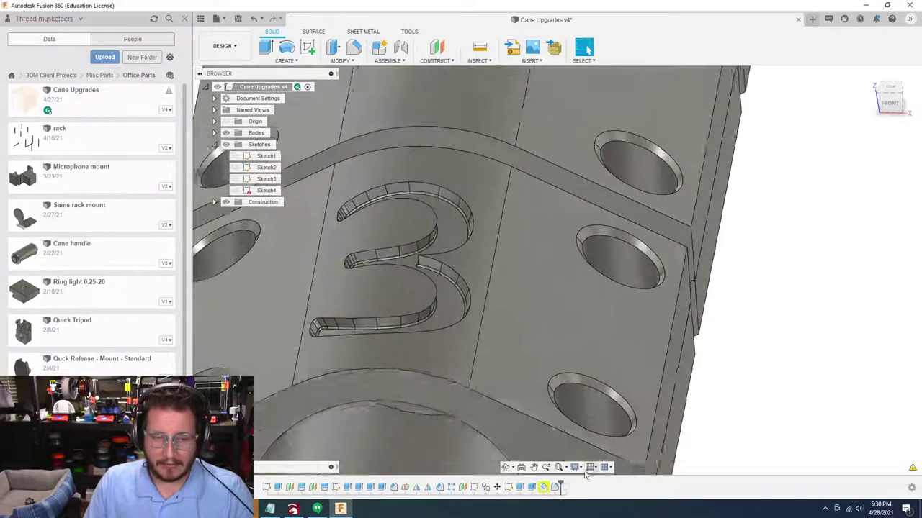
Try to repair the emboss by reselecting the 3 text as its profile and the end segment's top face, then discard the edit
double_click(543, 487)
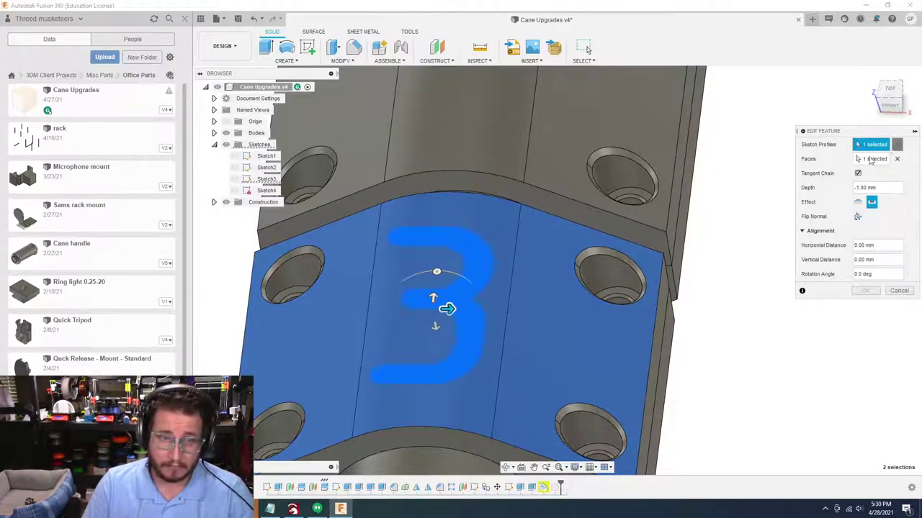
click(897, 144)
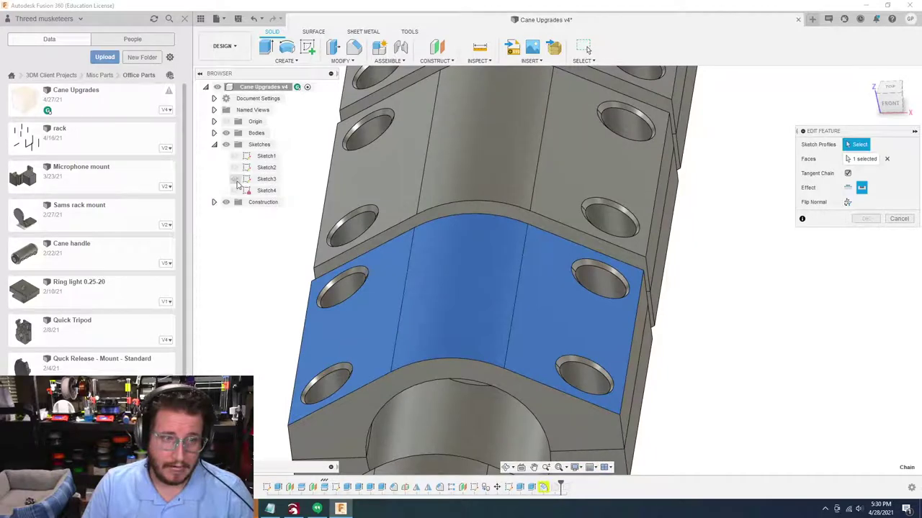
click(234, 179)
click(487, 257)
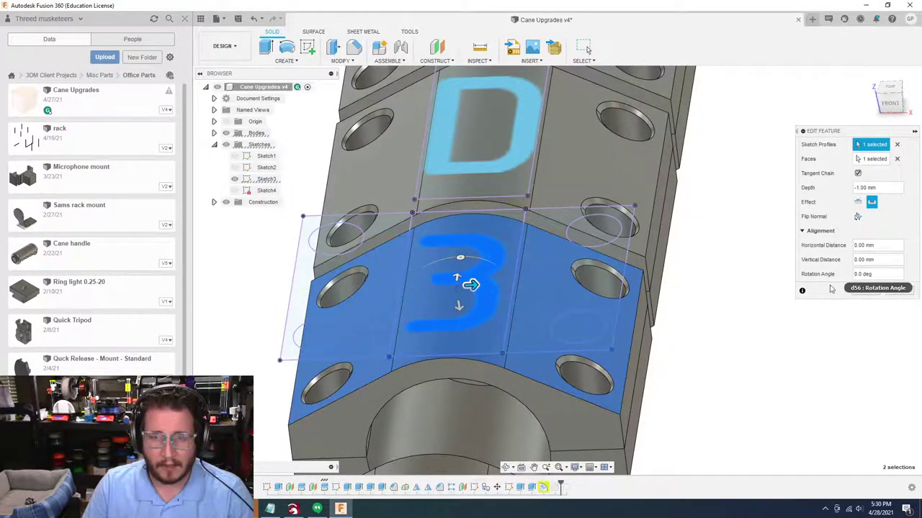
shift+middle_drag(553, 298, 476, 298)
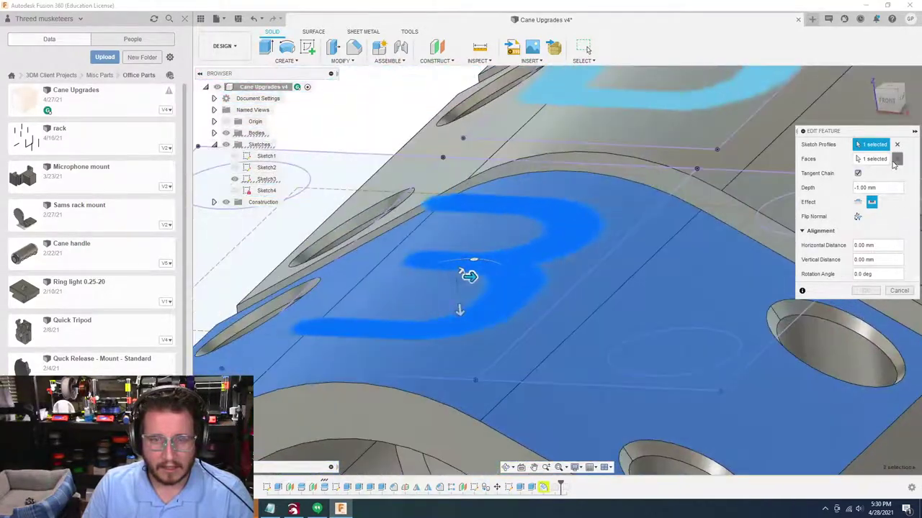
click(898, 159)
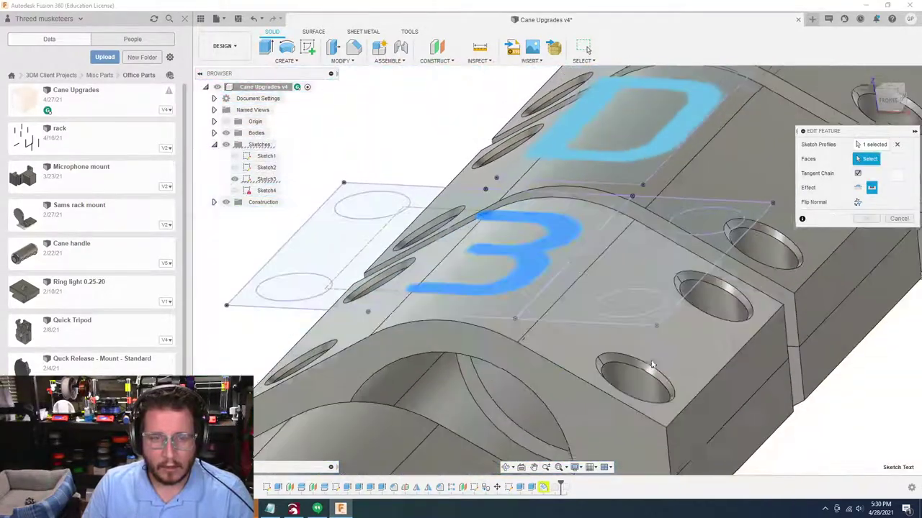
click(554, 344)
click(553, 347)
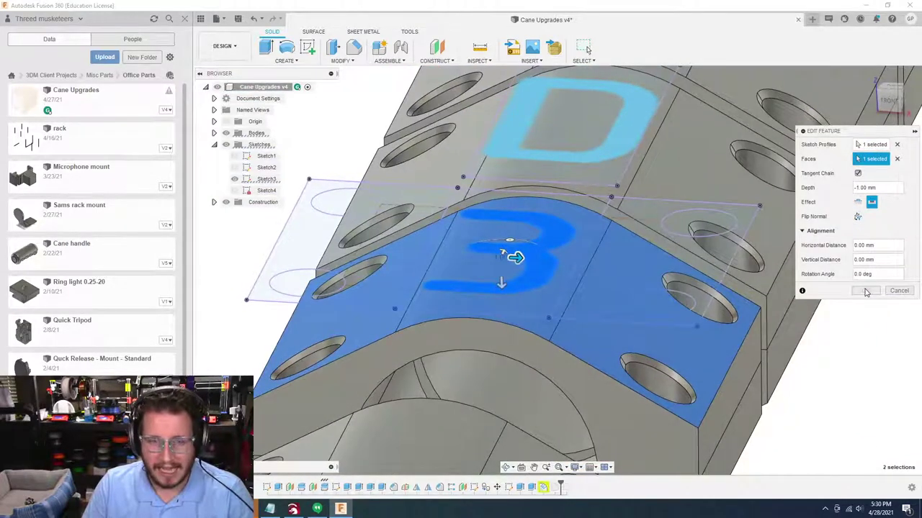
click(873, 146)
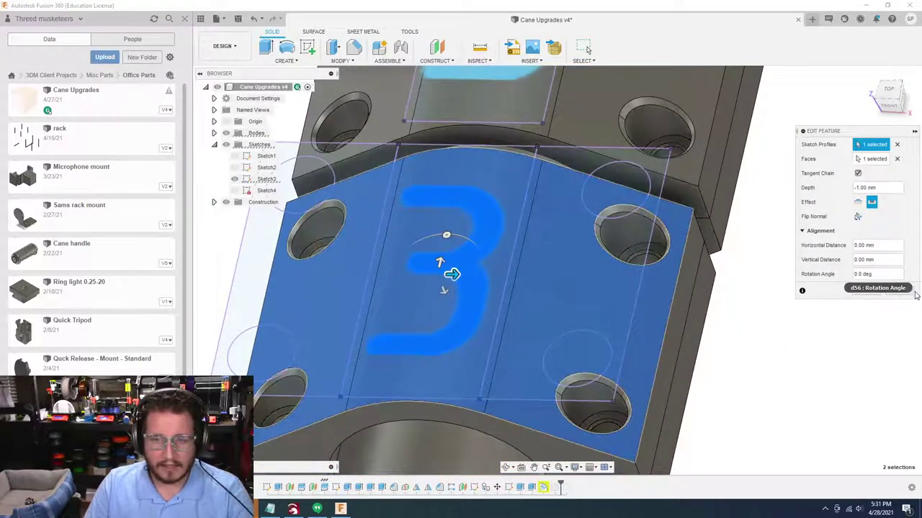
click(911, 293)
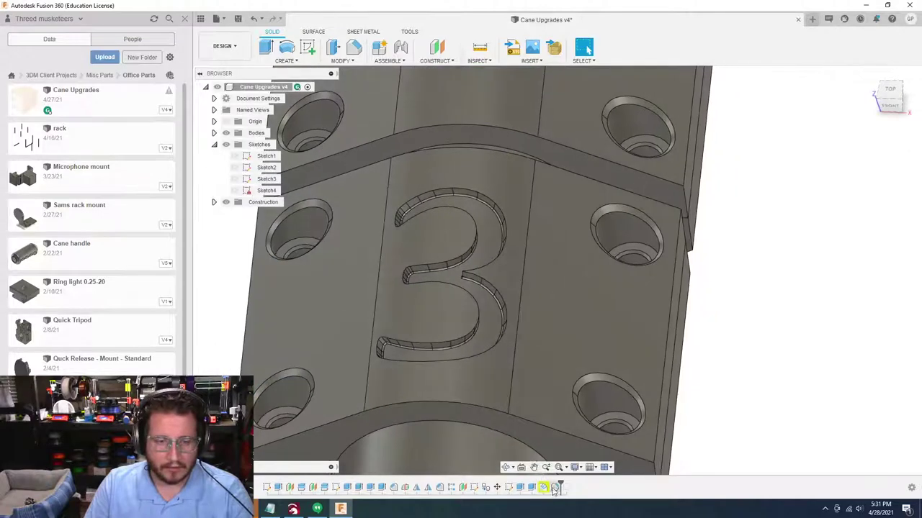
Roll the design history back to just before the emboss and show the text sketch to examine the options for the 3
drag(562, 481, 538, 487)
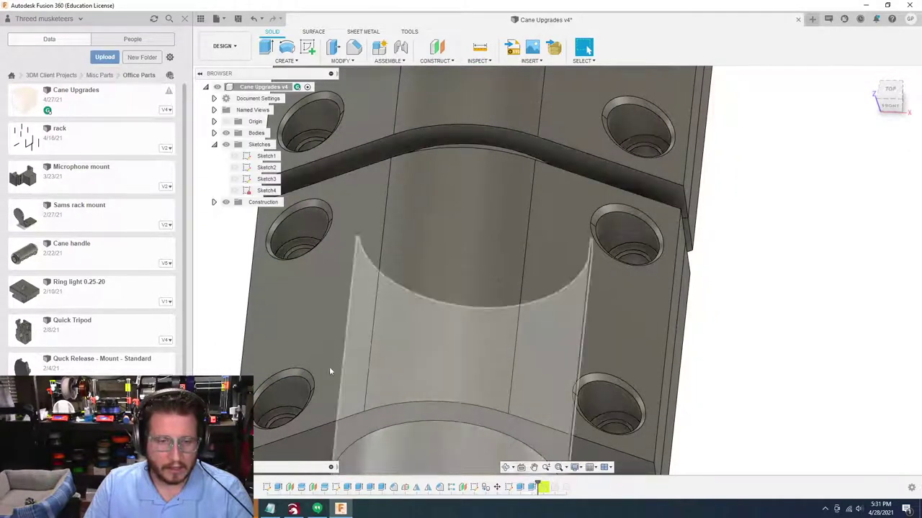
click(235, 179)
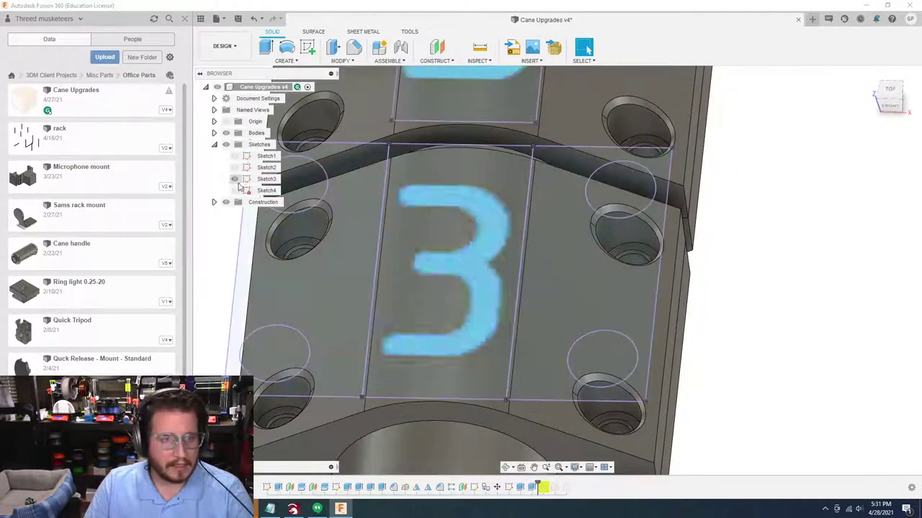
right_click(469, 253)
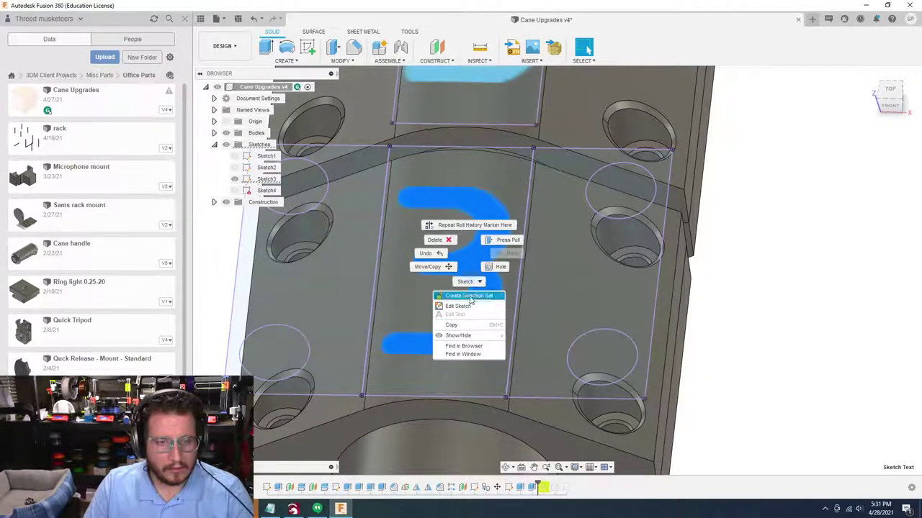
click(467, 264)
right_click(467, 265)
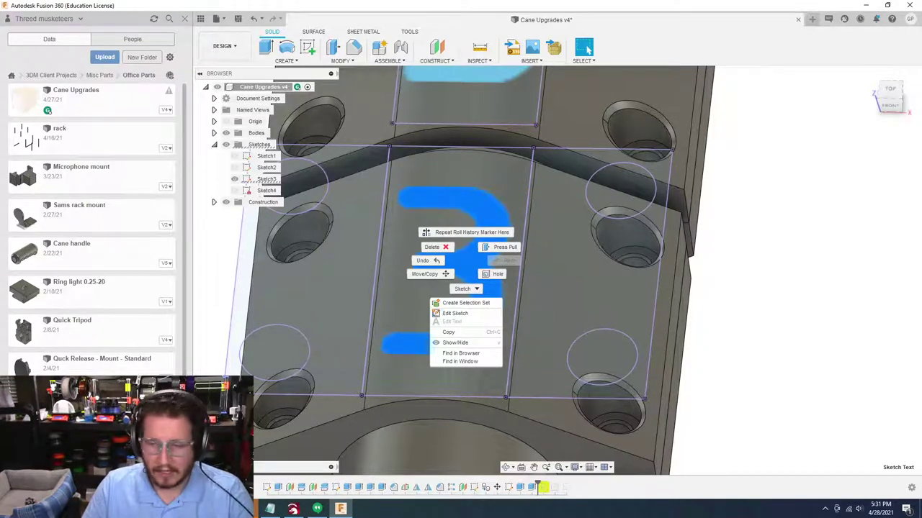
key(Escape)
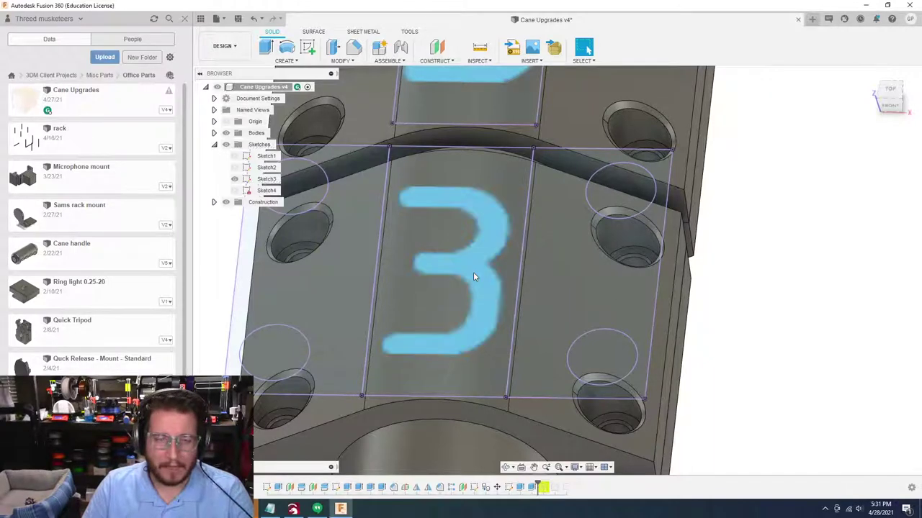
shift+middle_drag(473, 273, 478, 265)
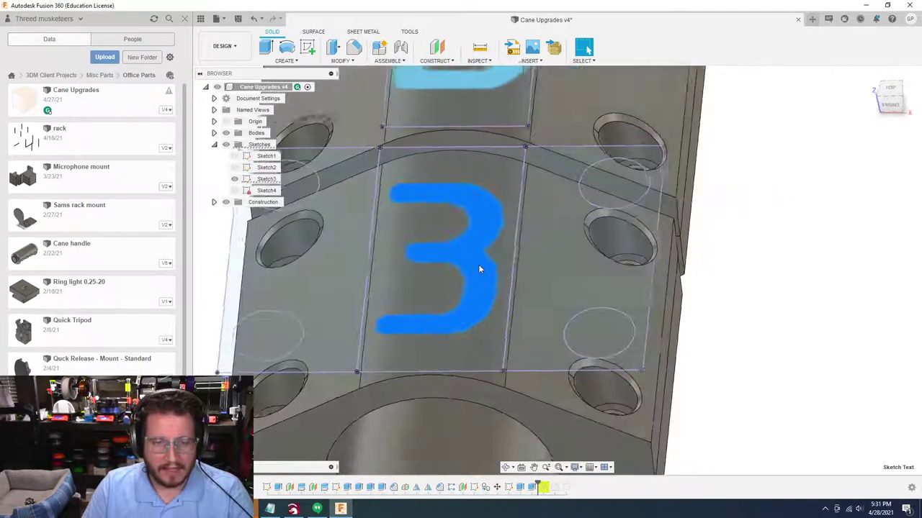
right_click(480, 269)
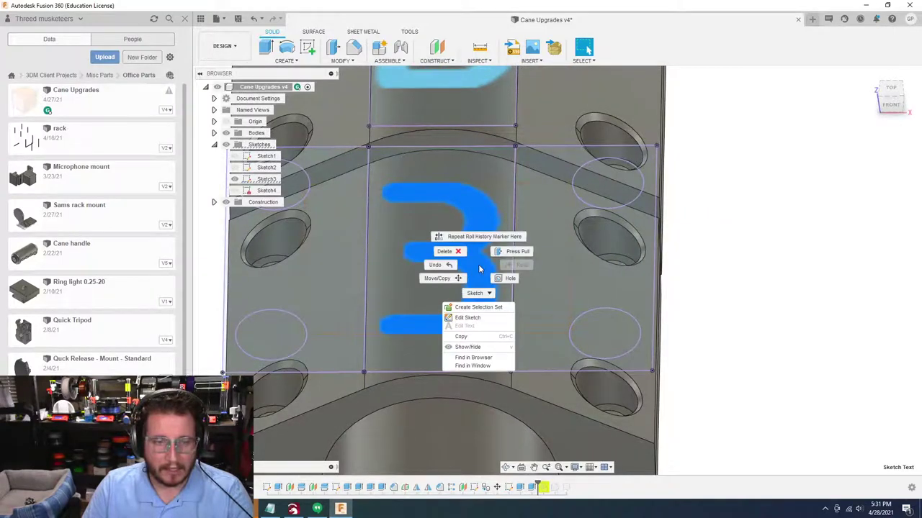
click(773, 229)
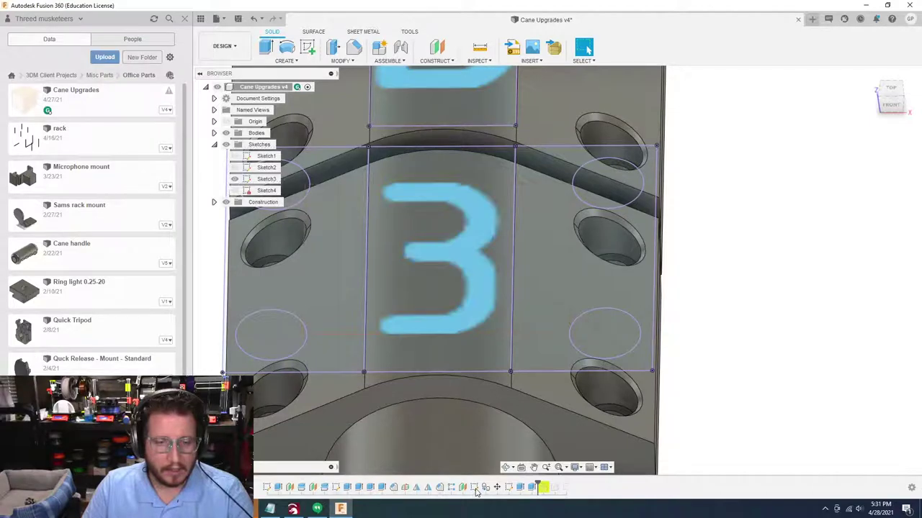
Explode the 3 text in Sketch3 into outline curves and finish the sketch
double_click(475, 489)
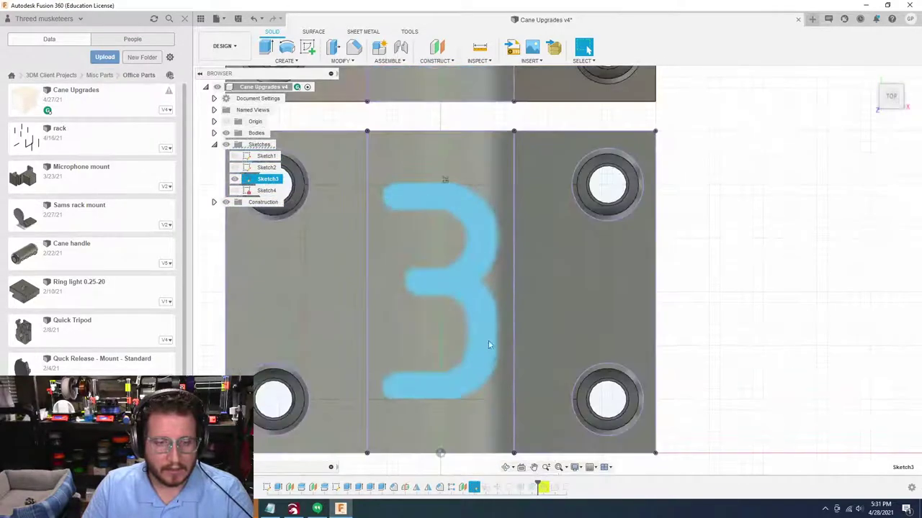
right_click(475, 295)
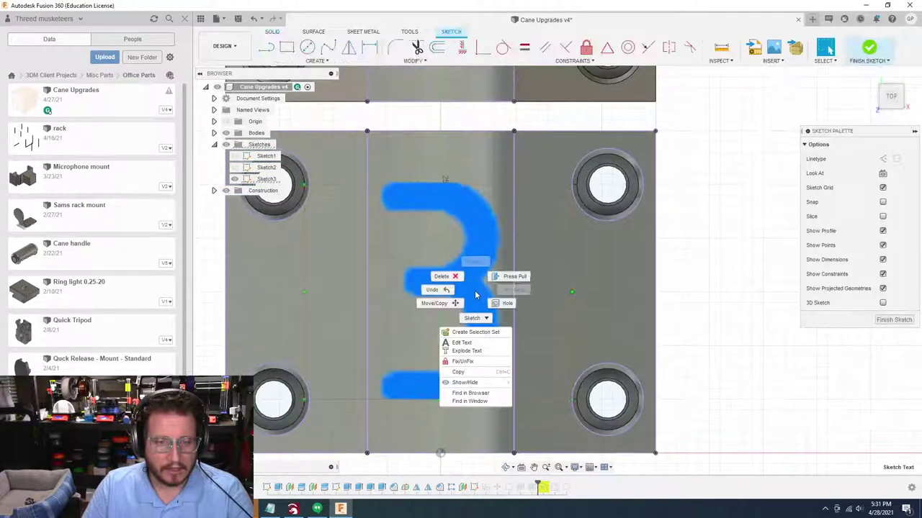
click(482, 352)
shift+middle_drag(483, 350, 666, 294)
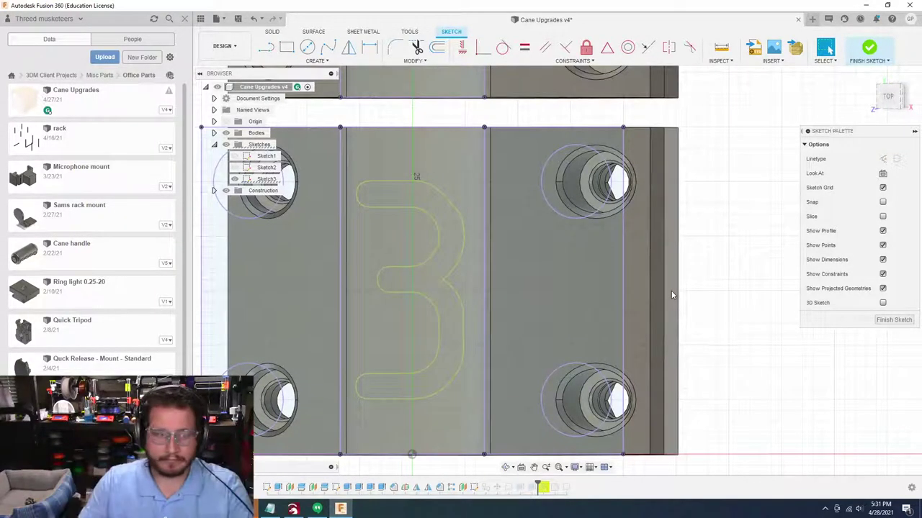
click(893, 320)
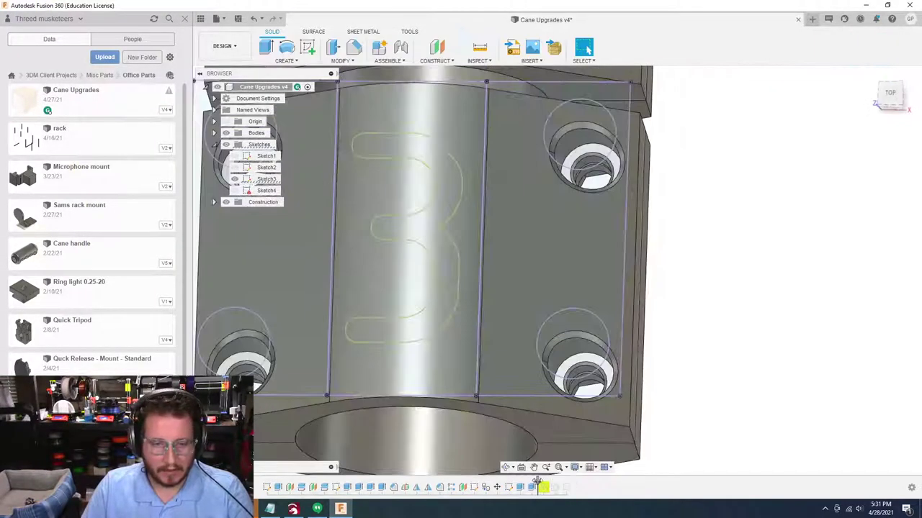
Try to repair the emboss by moving the history marker past it and picking the end segment's middle rectangle as its profile, then discard the edit
drag(539, 485, 552, 492)
double_click(543, 487)
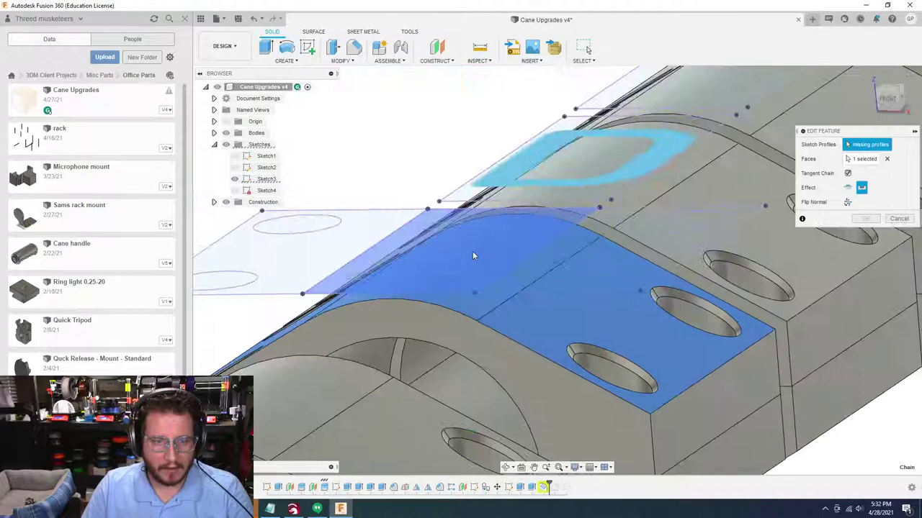
click(464, 251)
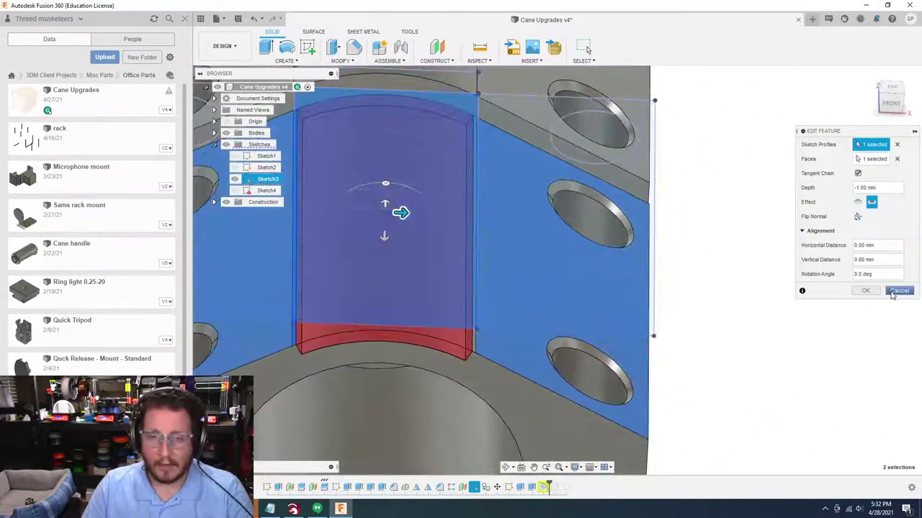
click(899, 290)
Undo the history marker move and the explosion of the 3 text
key(ctrl+z)
key(ctrl+z)
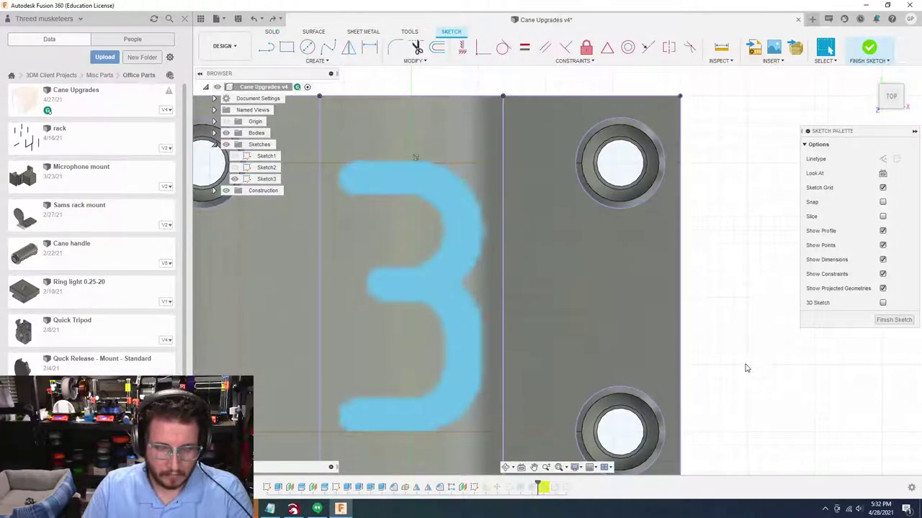
key(ctrl+z)
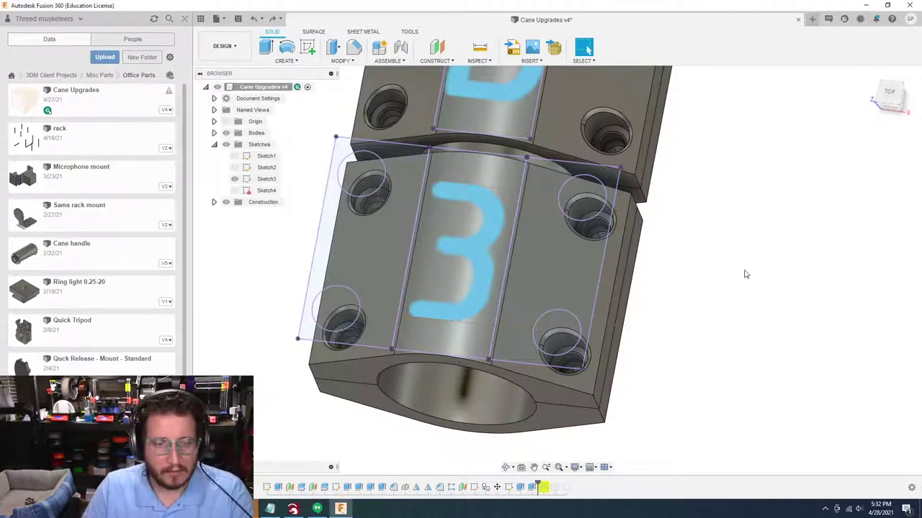
Open Sketch3 and examine the 3's text settings and font choice, leaving the text edit without changes
scroll(496, 274, up, 3)
click(476, 272)
shift+middle_drag(794, 235, 767, 216)
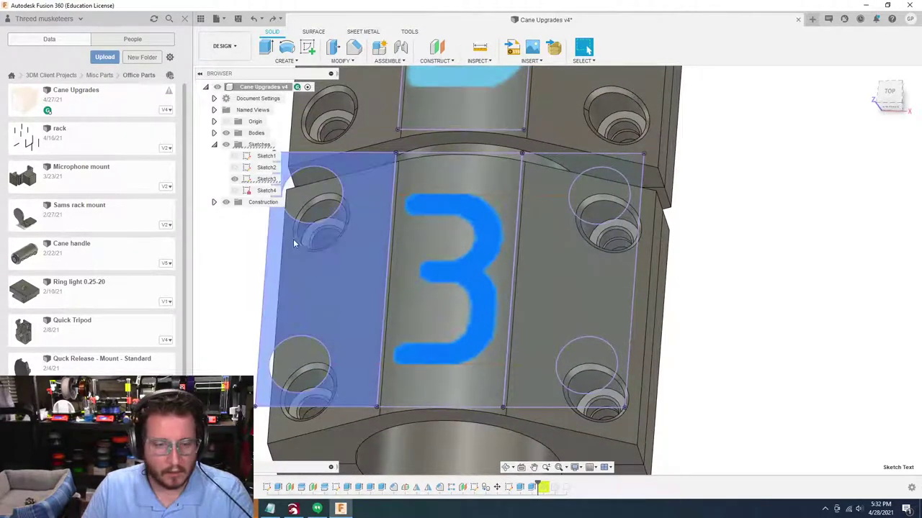
double_click(260, 178)
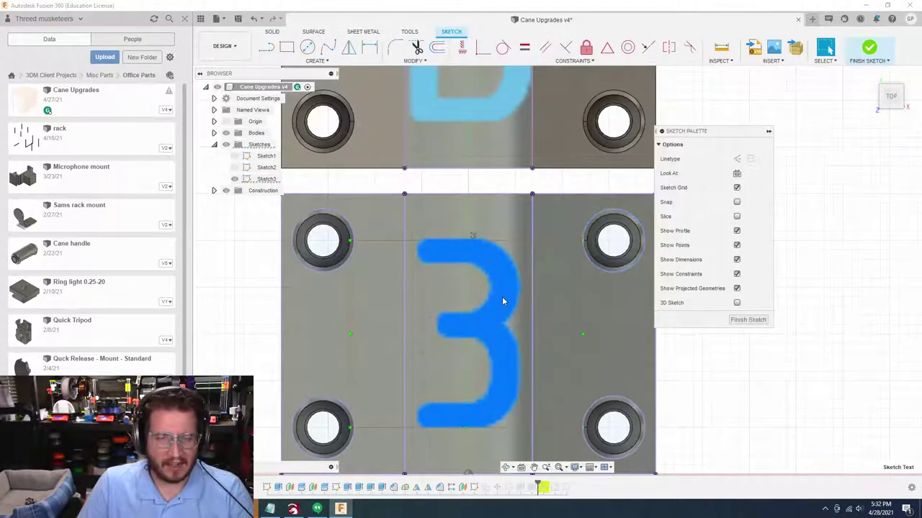
double_click(502, 297)
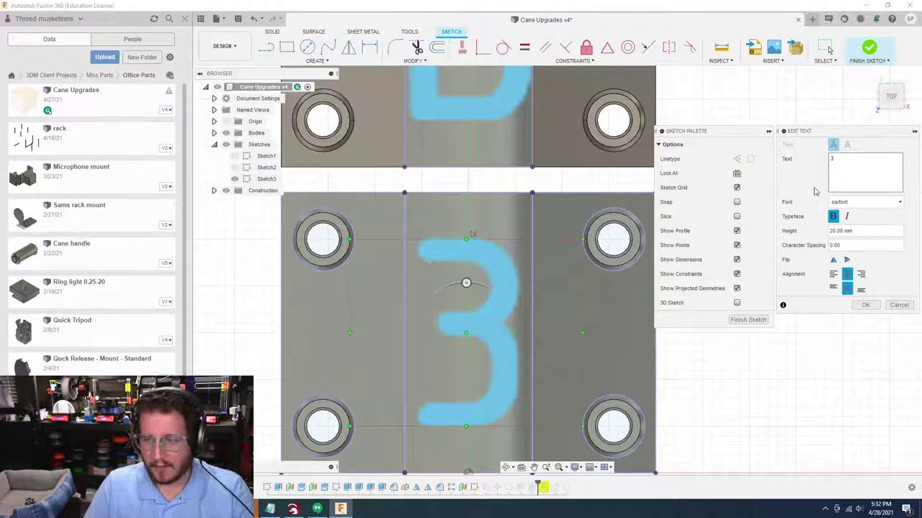
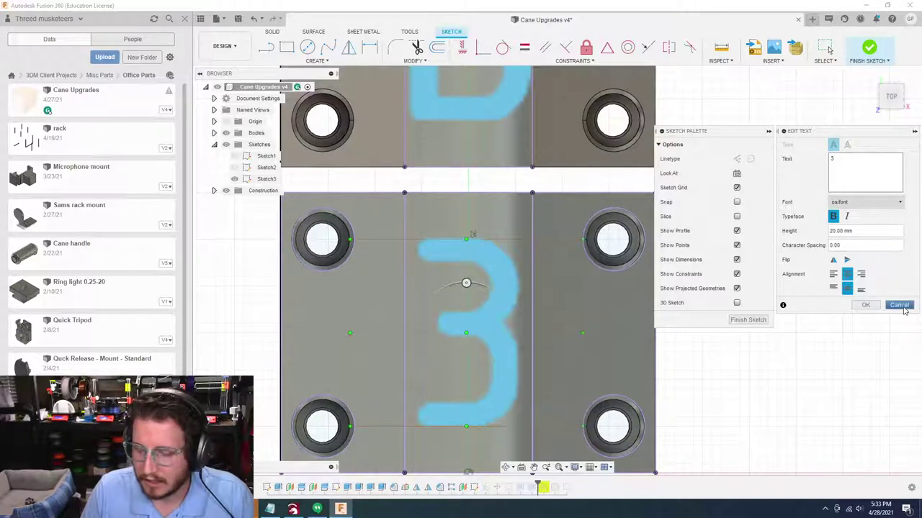
click(900, 305)
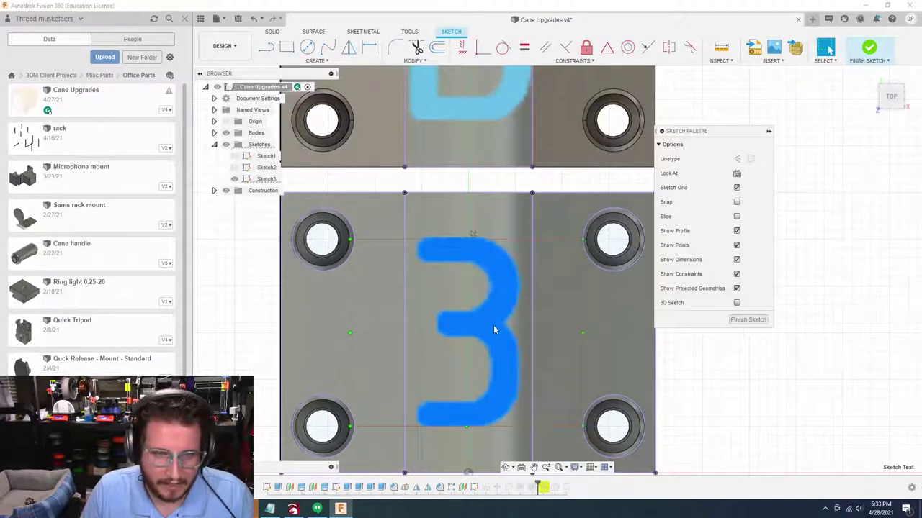
double_click(553, 294)
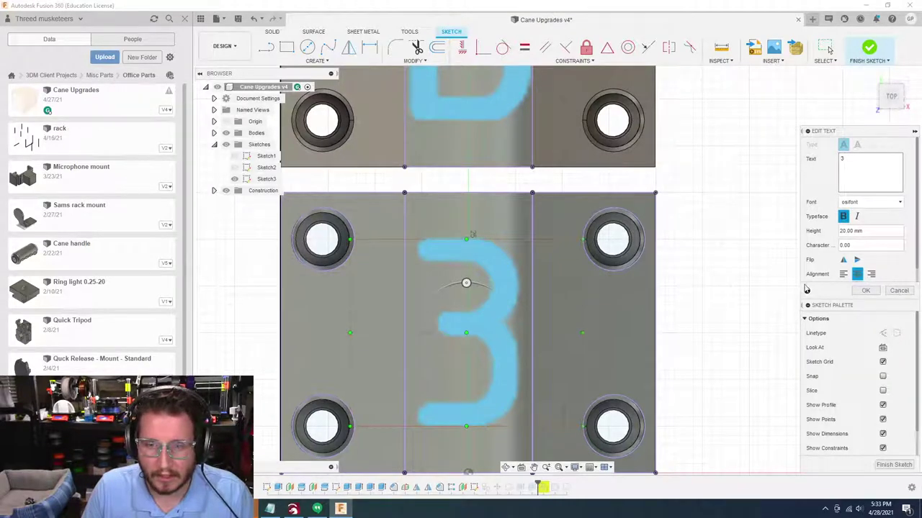
mouse_move(863, 306)
mouse_down()
mouse_move(688, 219)
mouse_move(742, 146)
mouse_move(741, 133)
mouse_up()
drag(861, 131, 841, 128)
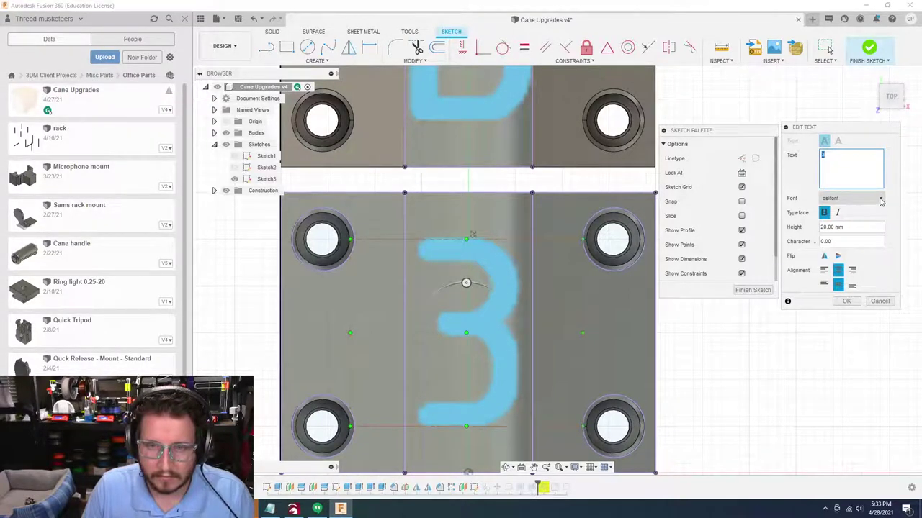
click(833, 200)
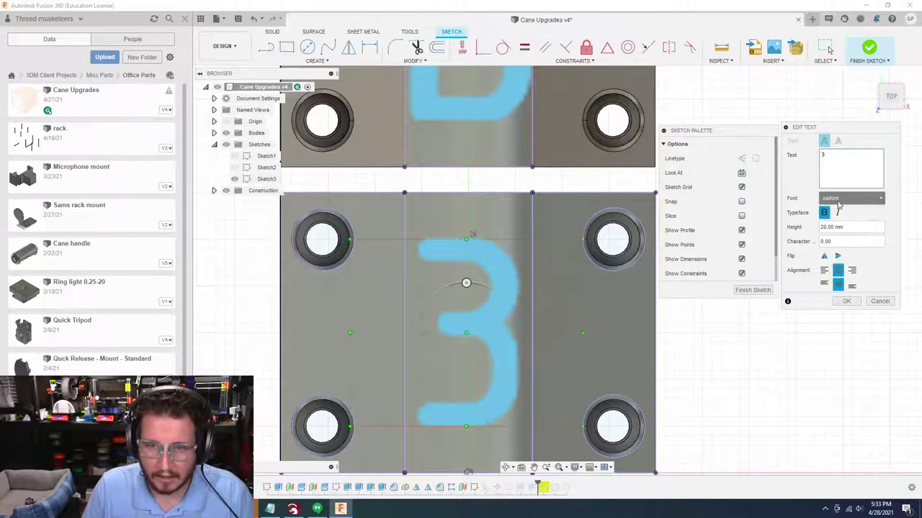
click(874, 302)
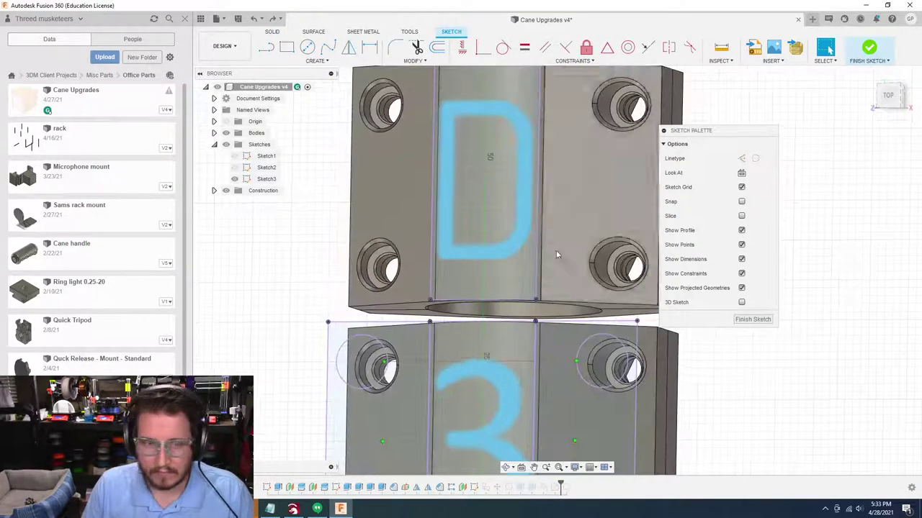
Check the font setting of the letter D on the second segment and finish the sketch
shift+middle_drag(556, 250, 523, 234)
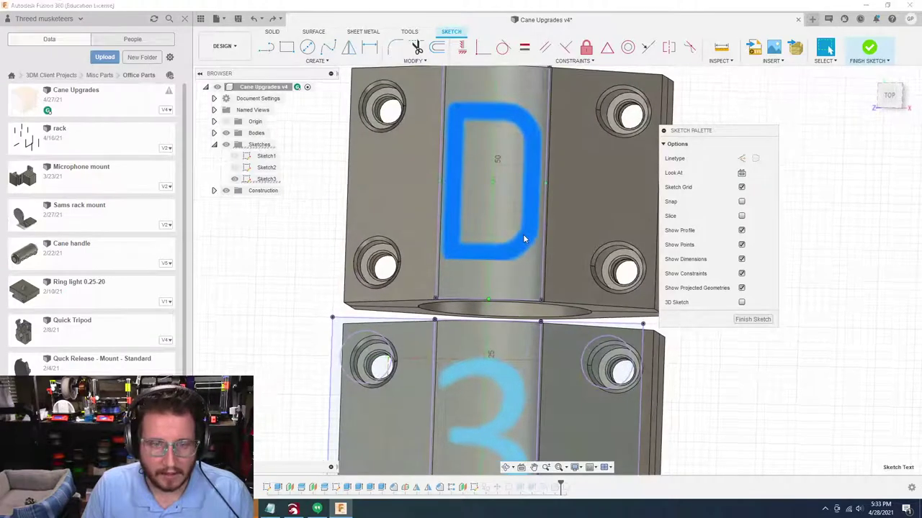
double_click(525, 234)
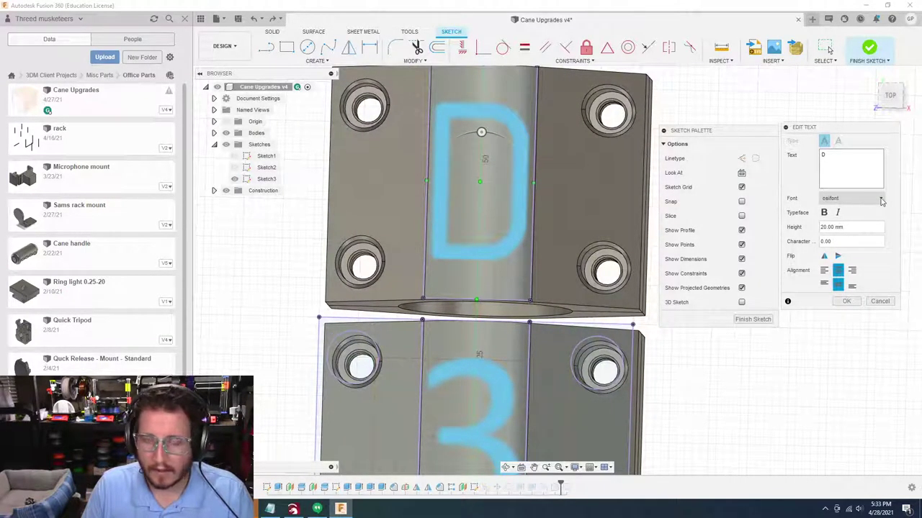
click(881, 200)
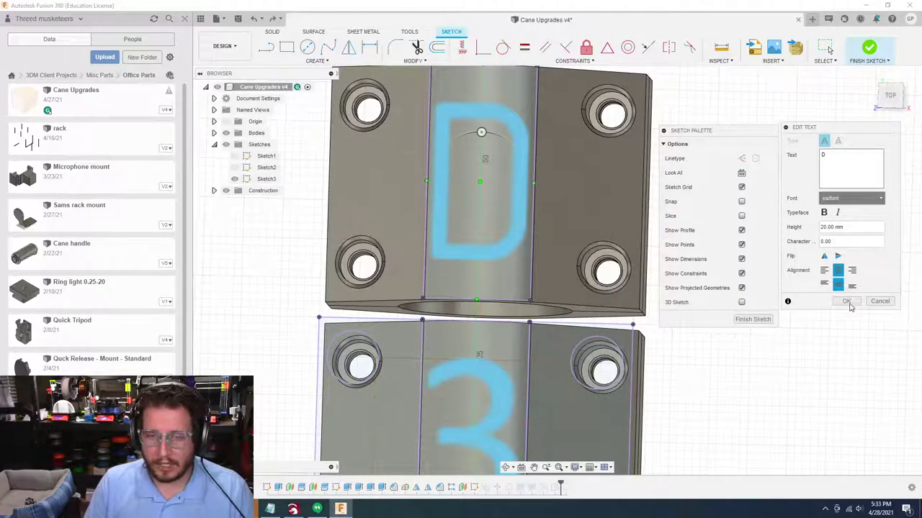
click(861, 302)
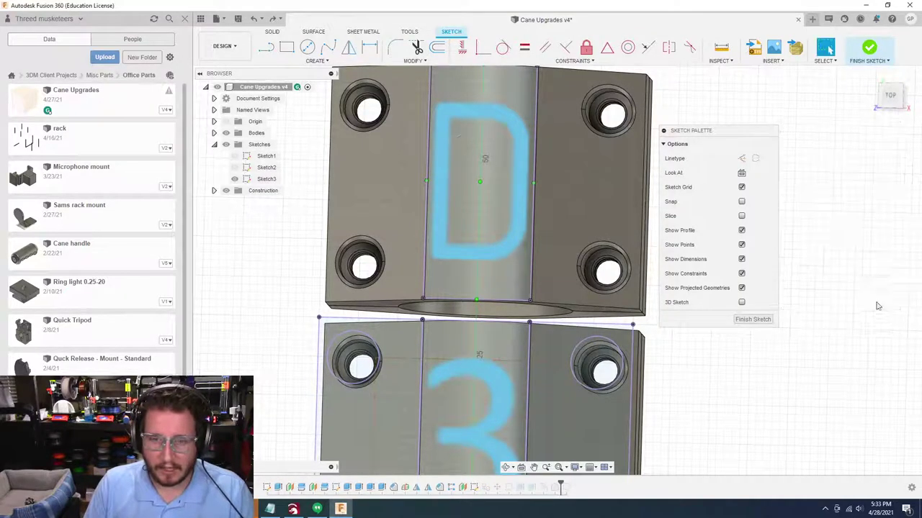
click(765, 321)
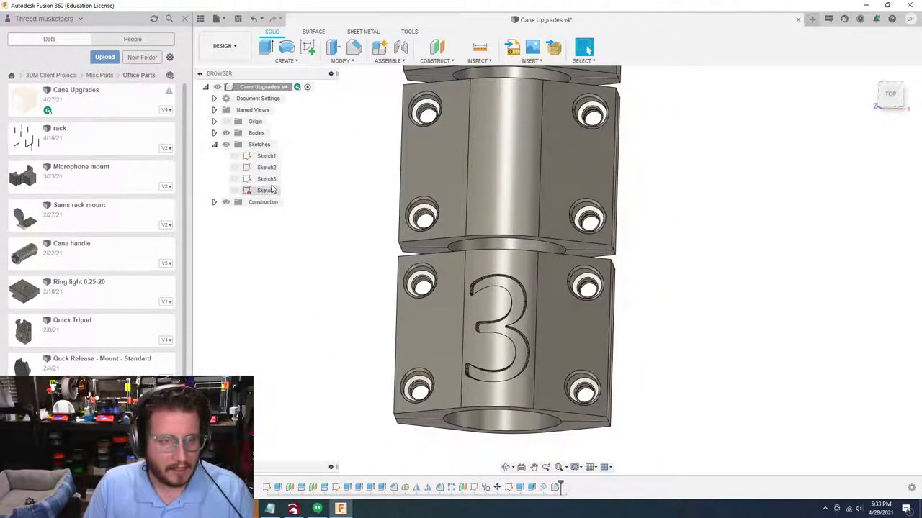
Reopen Sketch3 and inspect the letter D's font choice again, cancelling the text edit
double_click(266, 180)
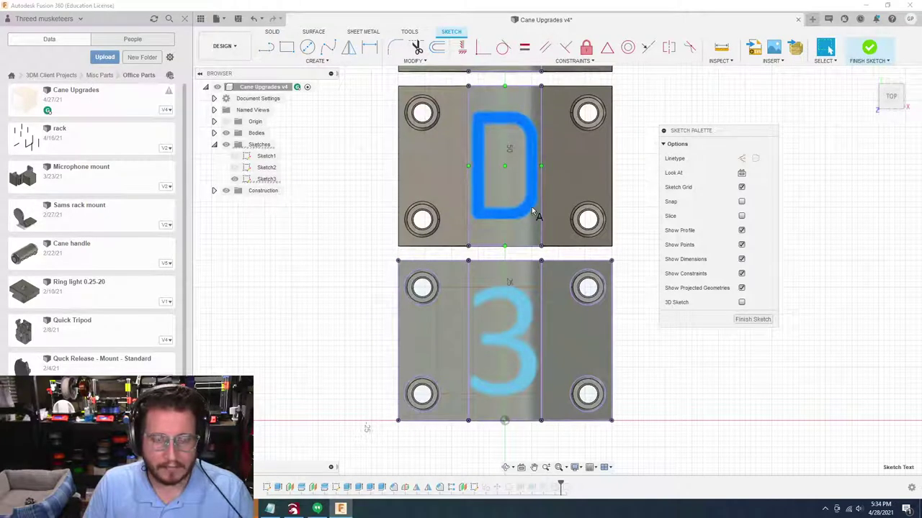
double_click(532, 210)
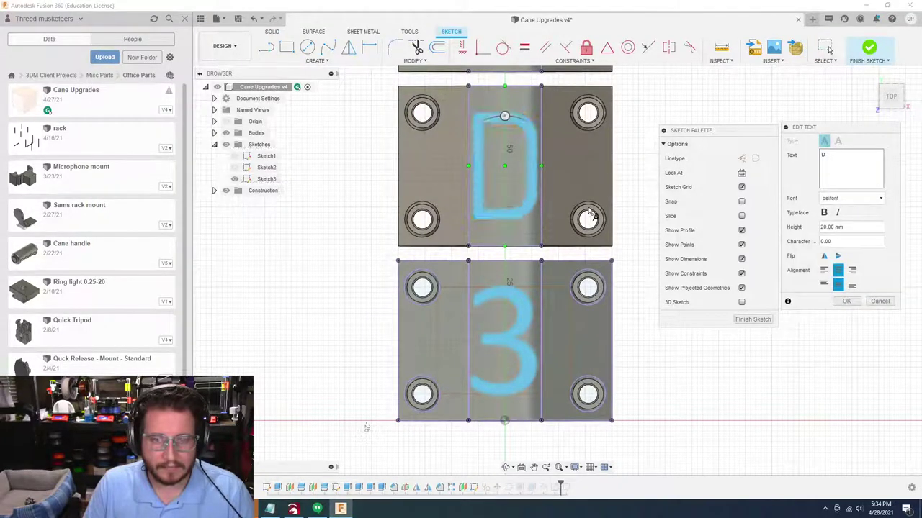
click(880, 200)
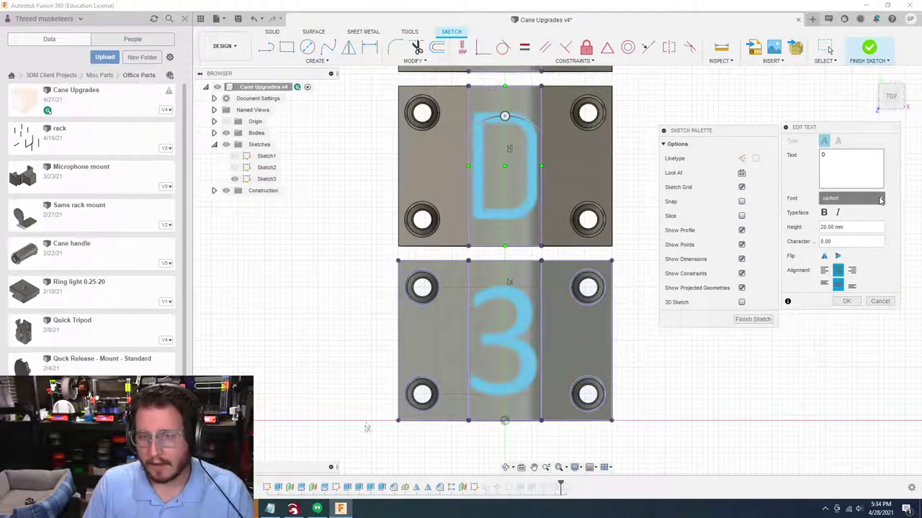
click(854, 202)
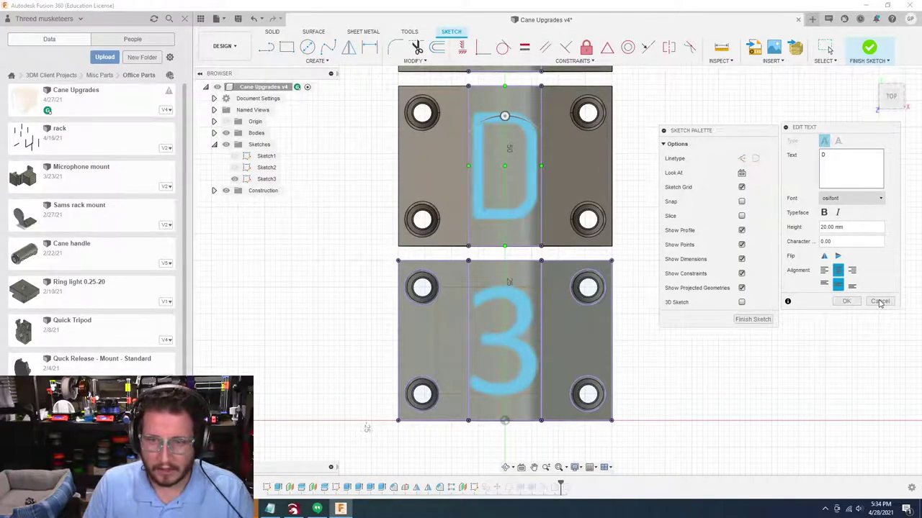
click(879, 301)
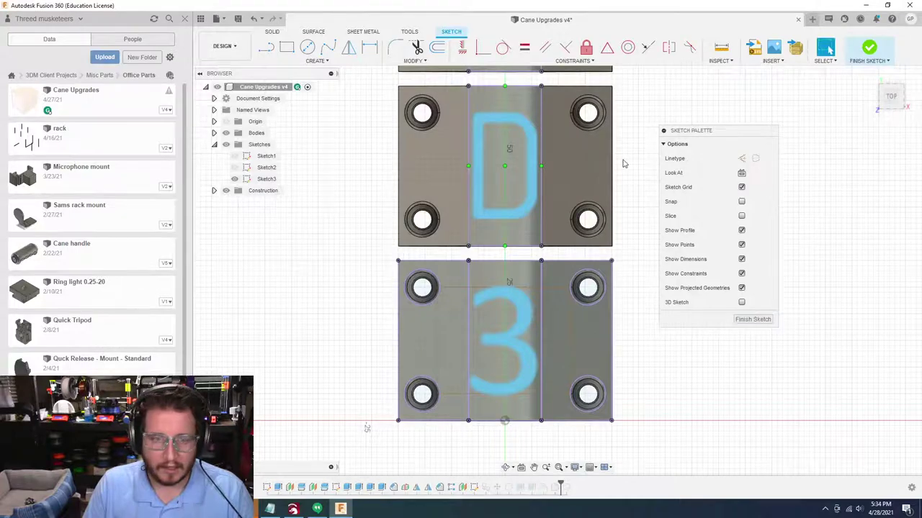
Add the text M in Palatino Linotype, 20 mm high and centred, within the middle strip of the segment above the D
click(318, 61)
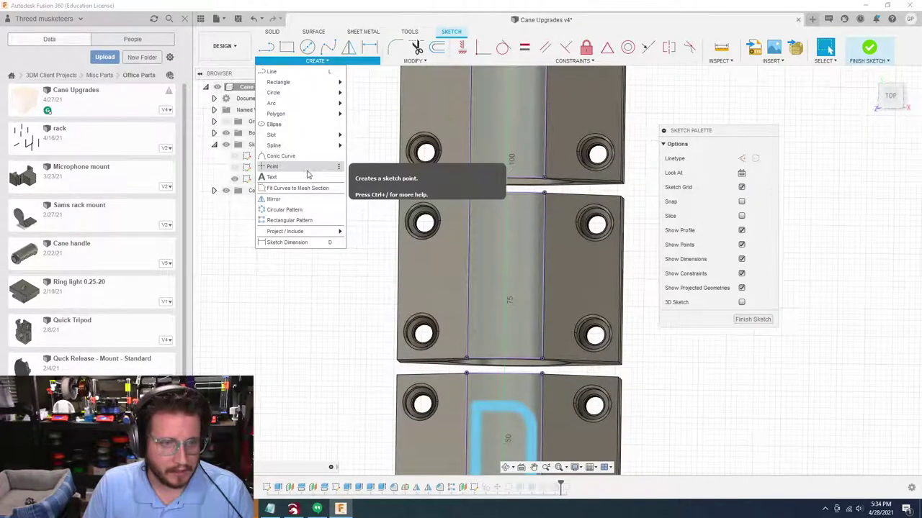
click(272, 177)
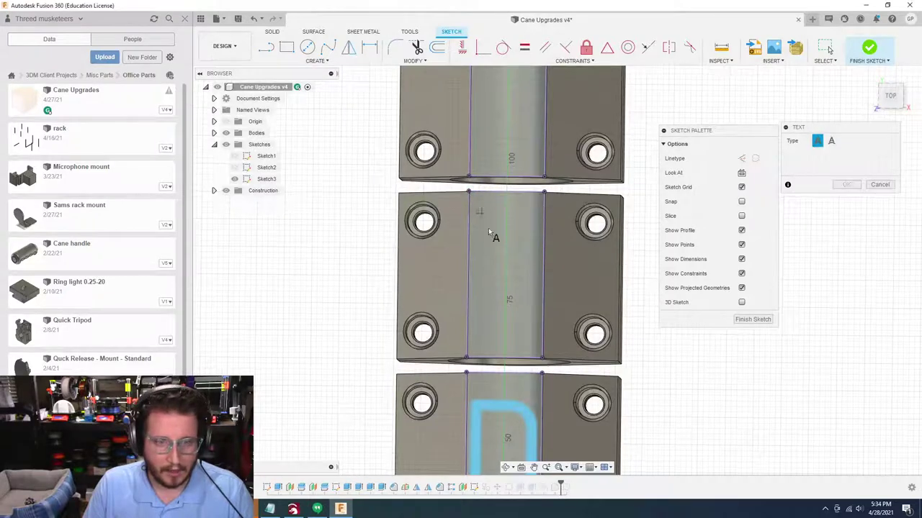
click(545, 358)
click(504, 225)
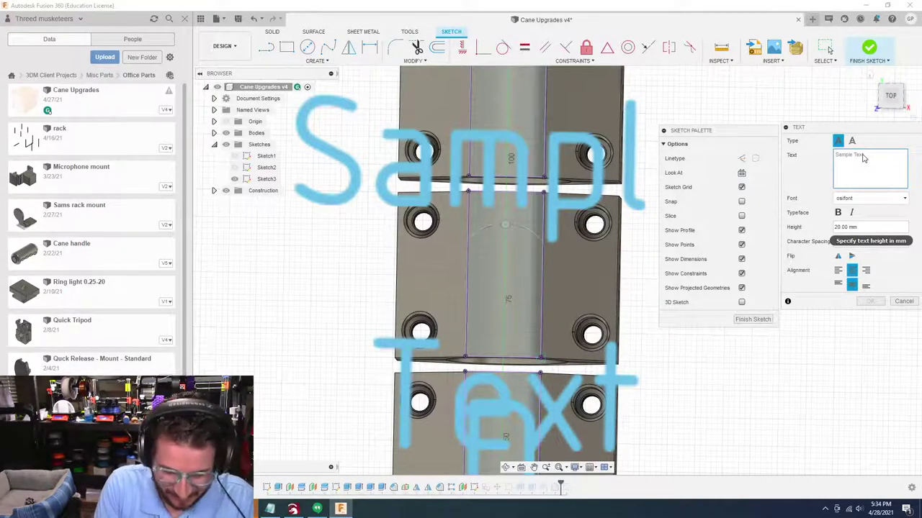
text(M)
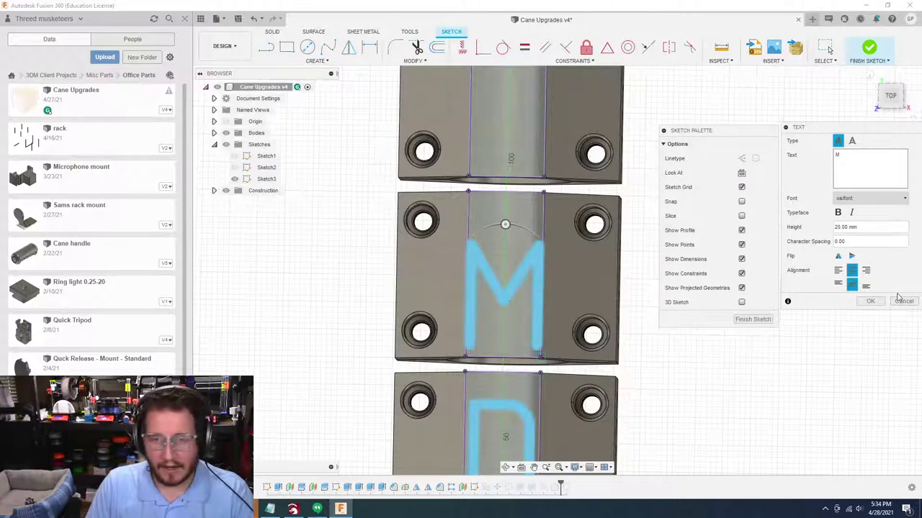
click(871, 301)
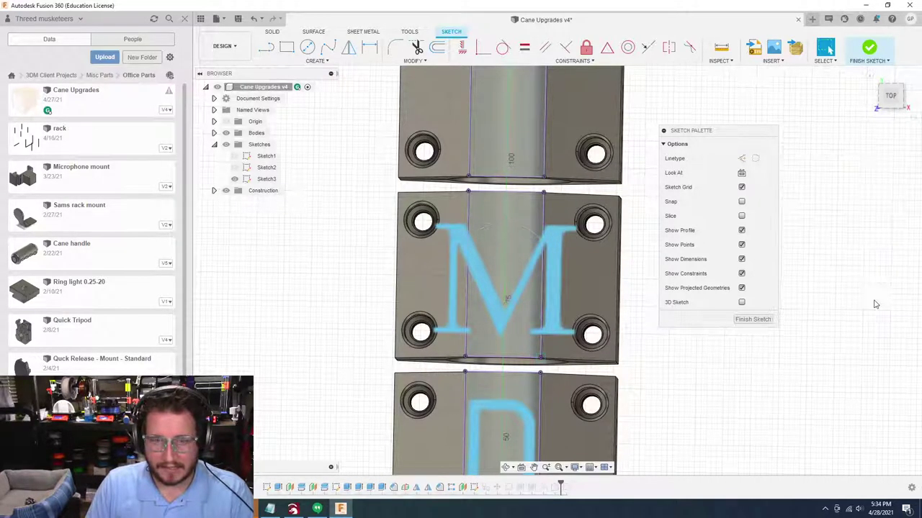
Reopen the M's text settings on the segment above the D and set its font to Clarendon BT
click(550, 290)
double_click(551, 292)
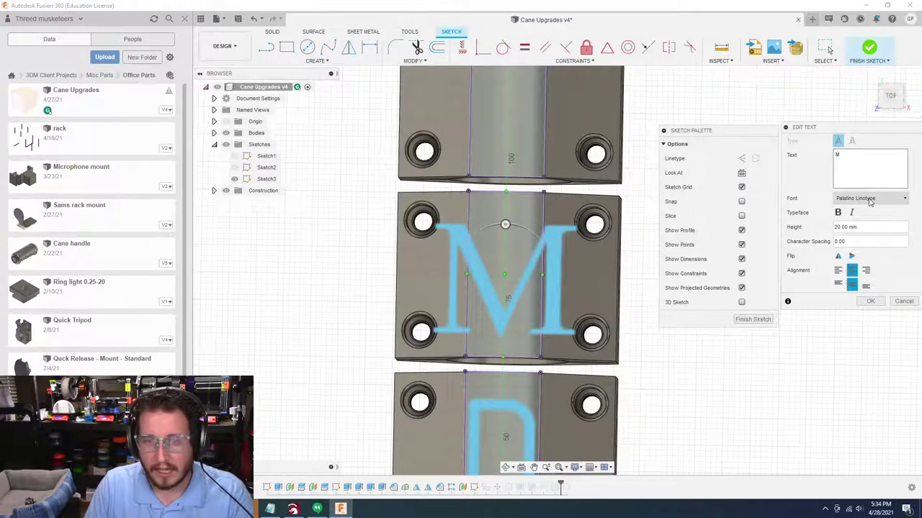
click(873, 199)
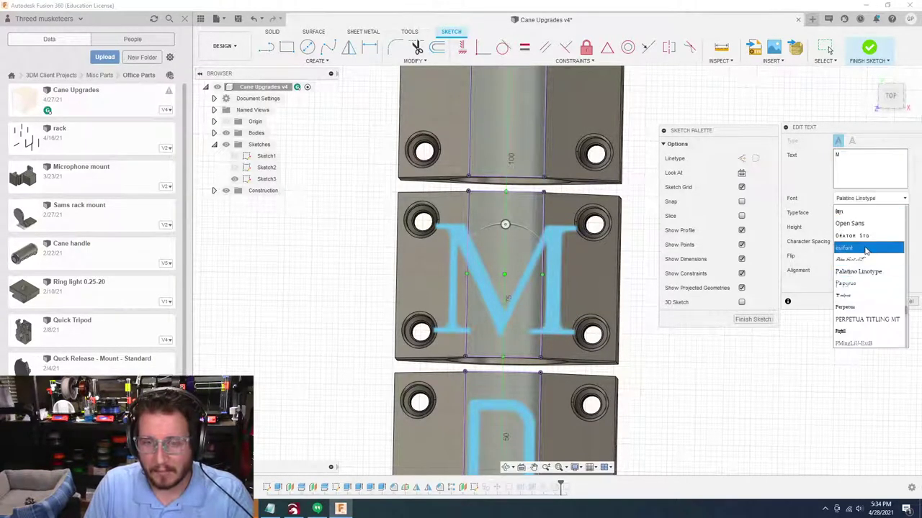
drag(906, 311, 898, 208)
scroll(872, 256, up, 10)
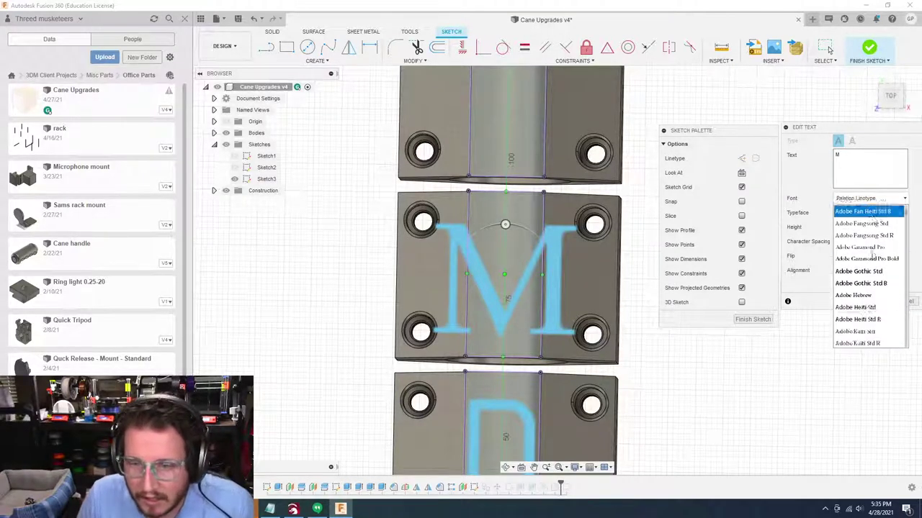
scroll(872, 255, down, 2)
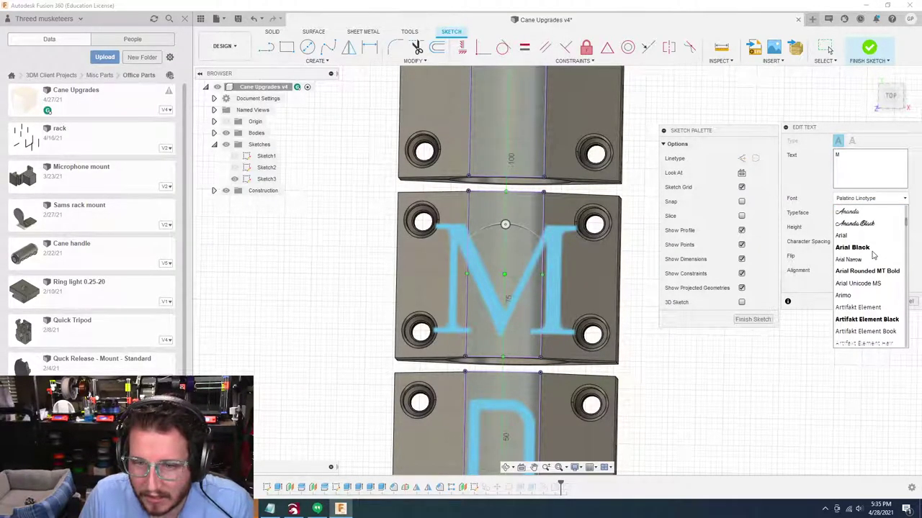
scroll(875, 257, down, 10)
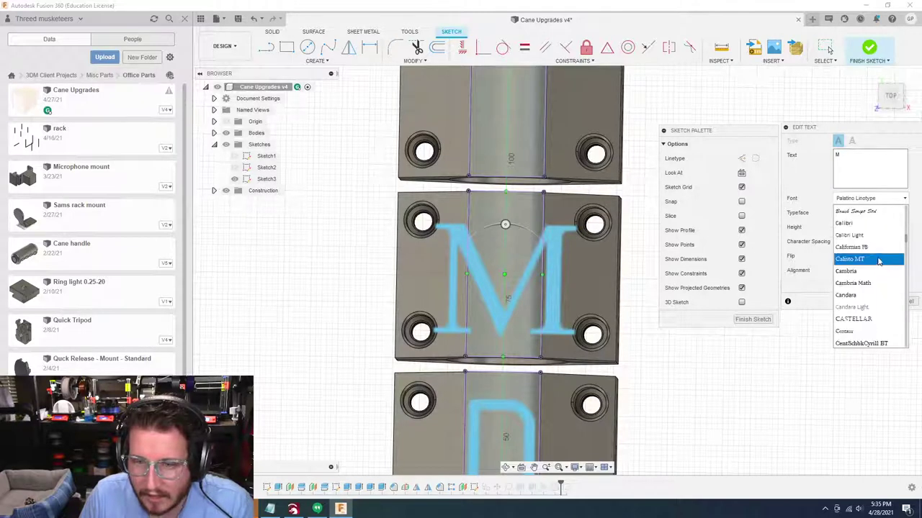
scroll(870, 280, down, 1)
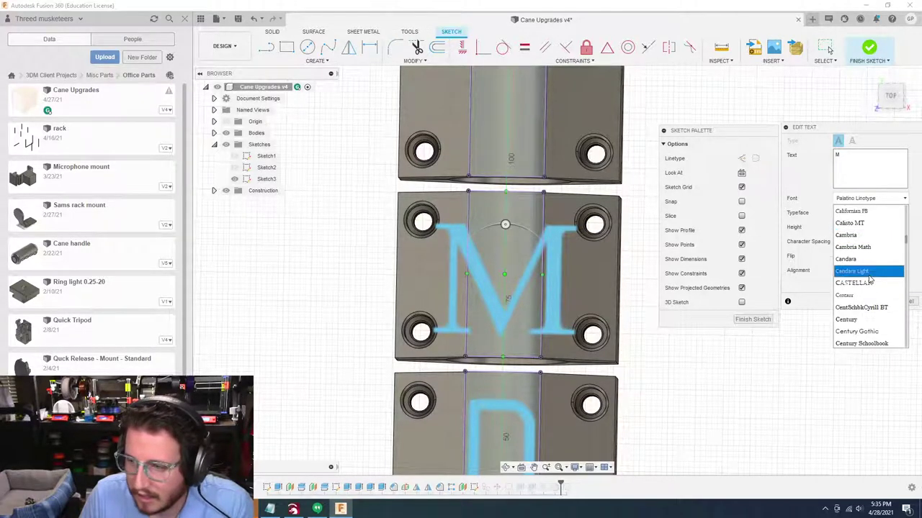
scroll(871, 281, down, 6)
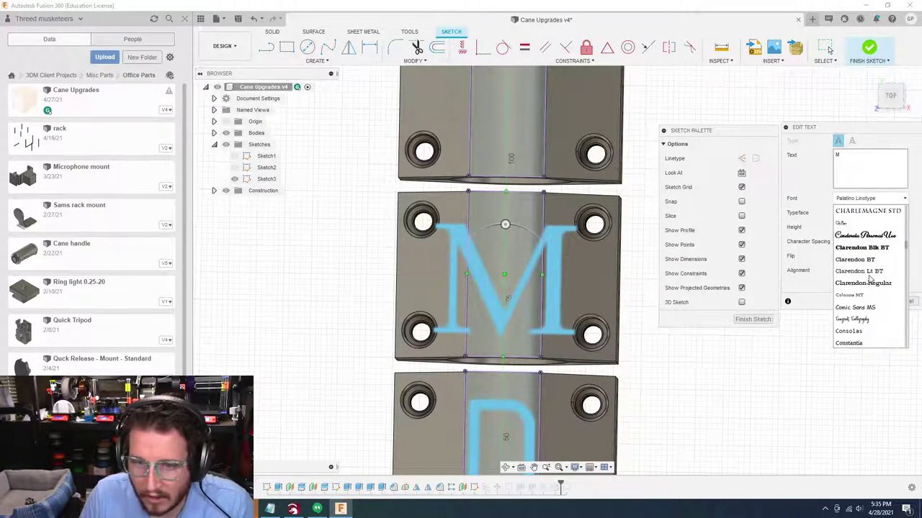
scroll(871, 281, up, 2)
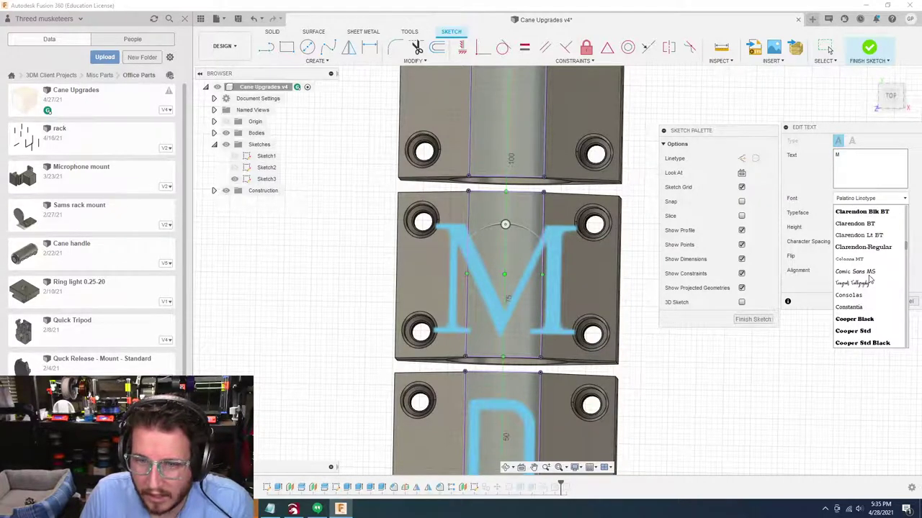
scroll(872, 261, up, 1)
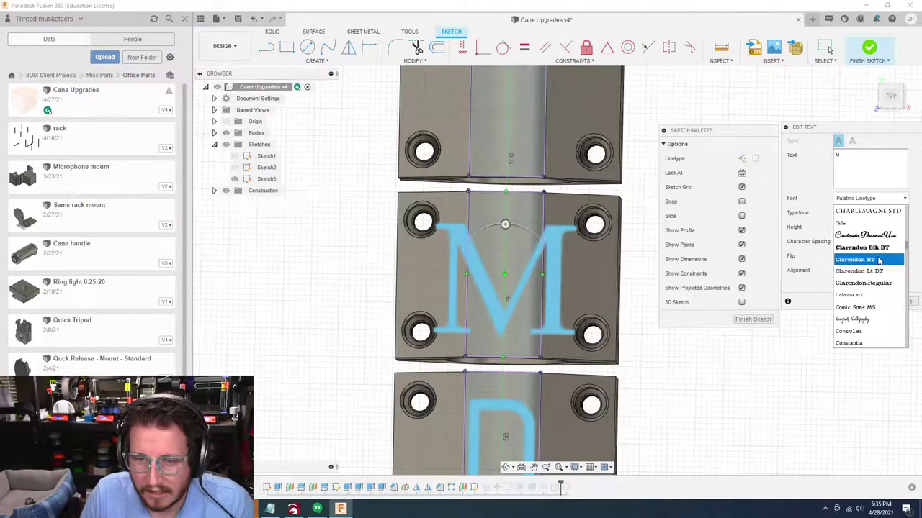
click(878, 261)
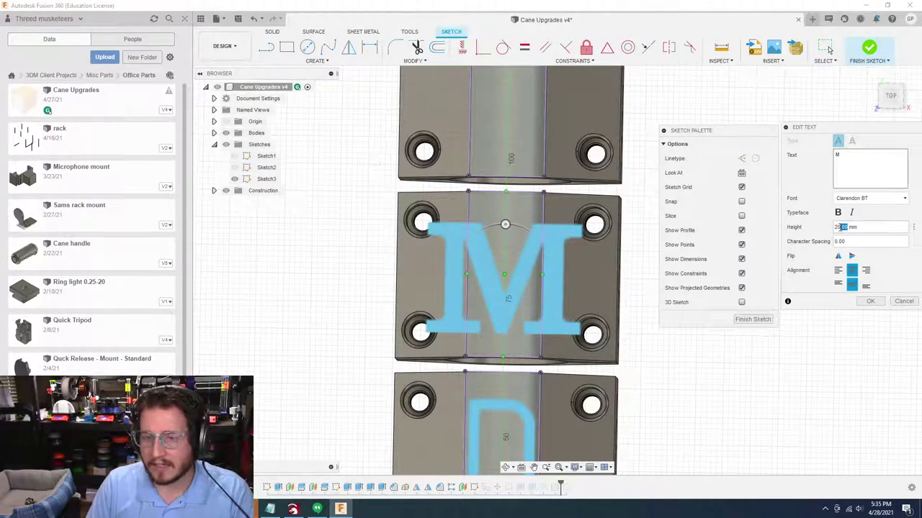
Set the M's text height to 10 mm and switch its font to Clarendon Lt BT
drag(840, 226, 832, 228)
text(10)
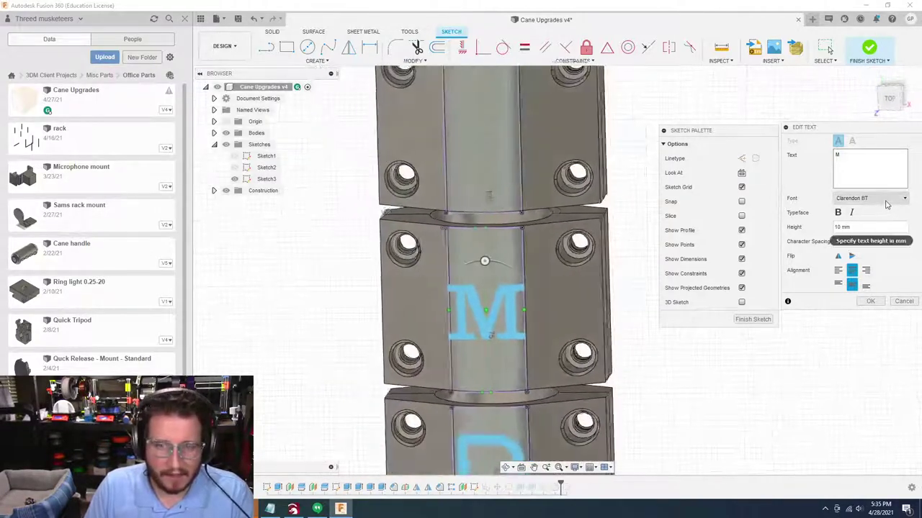
click(885, 200)
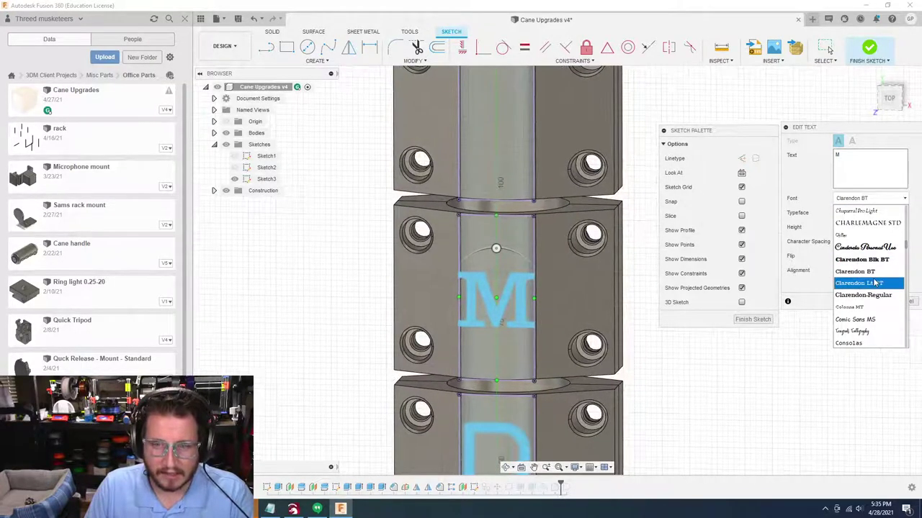
click(879, 282)
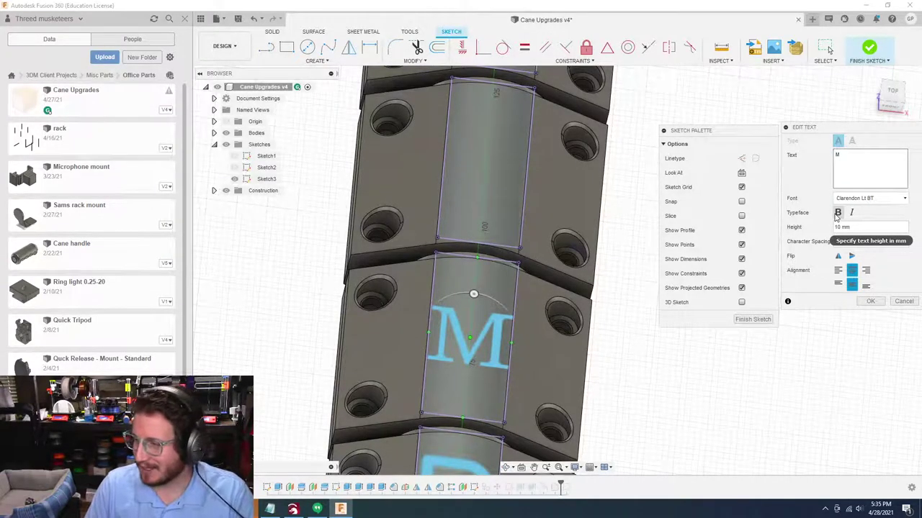
Compare the M in bold, in Clarendon-Regular and in Clarendon BT, returning it to non-bold Clarendon Lt BT
click(837, 214)
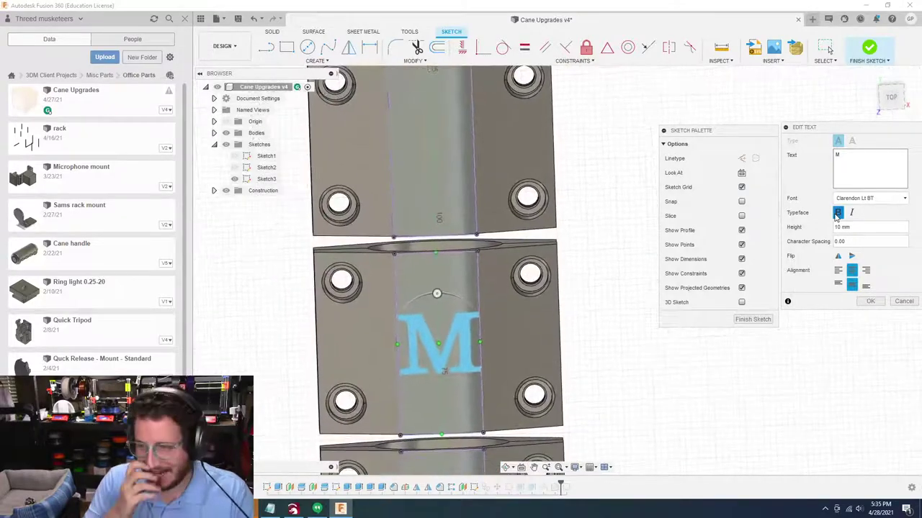
click(838, 214)
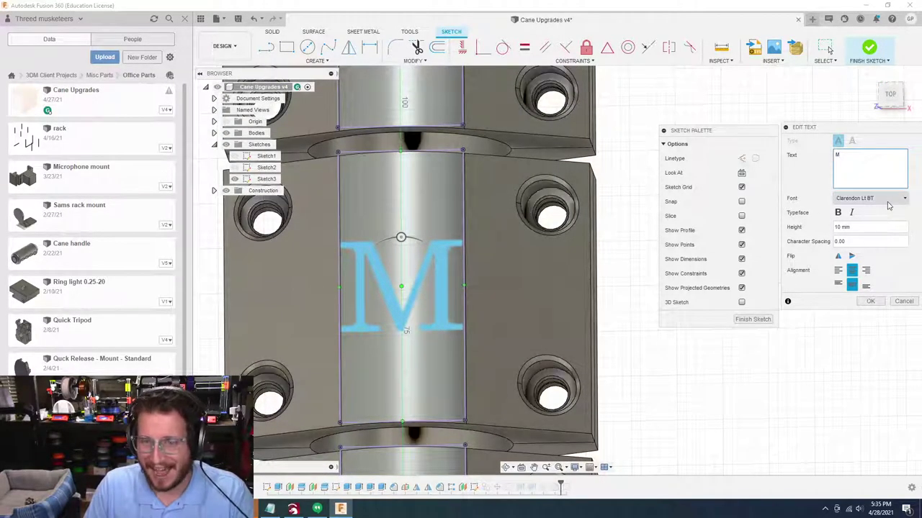
click(888, 200)
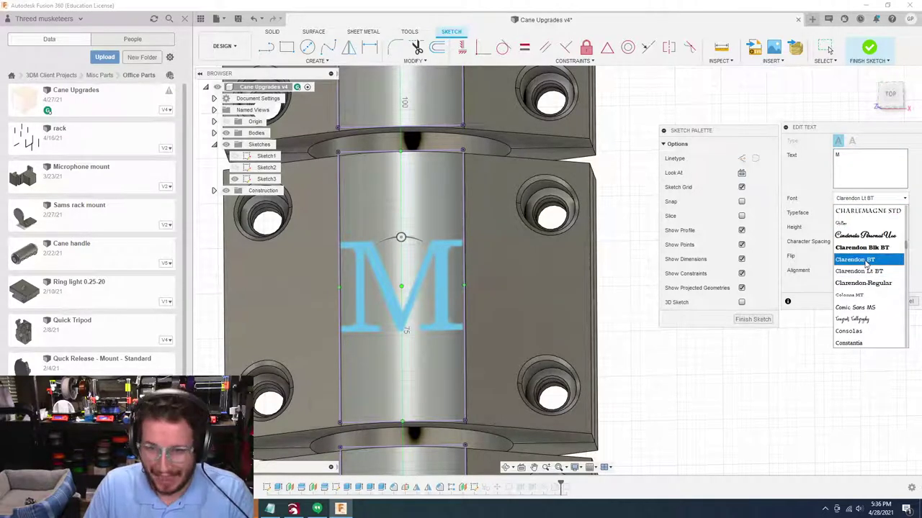
click(866, 283)
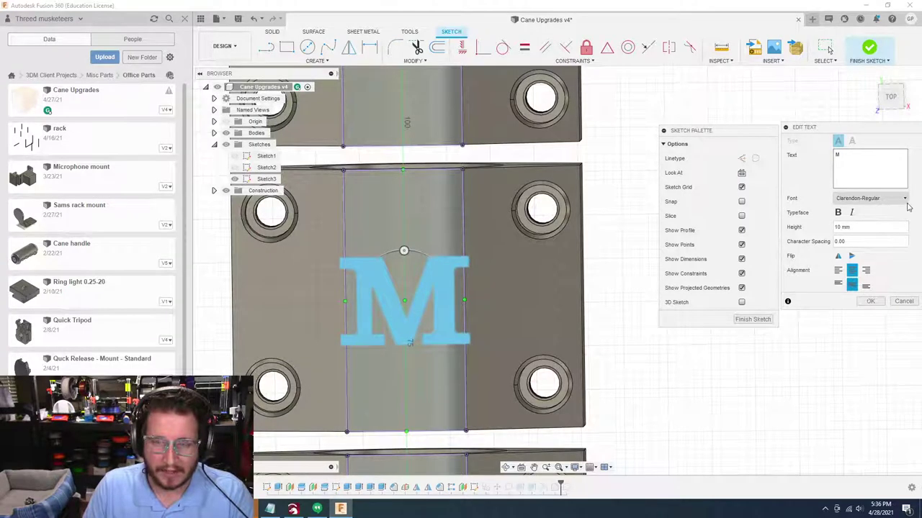
click(882, 201)
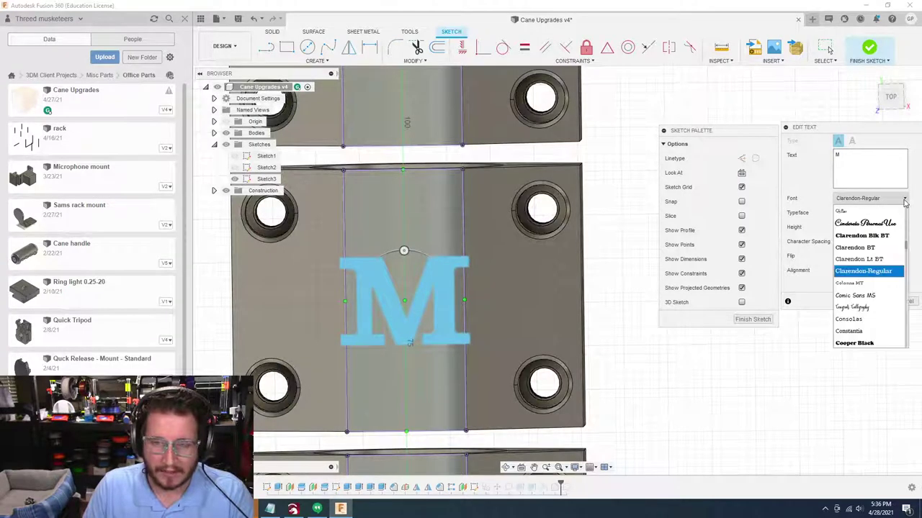
click(871, 248)
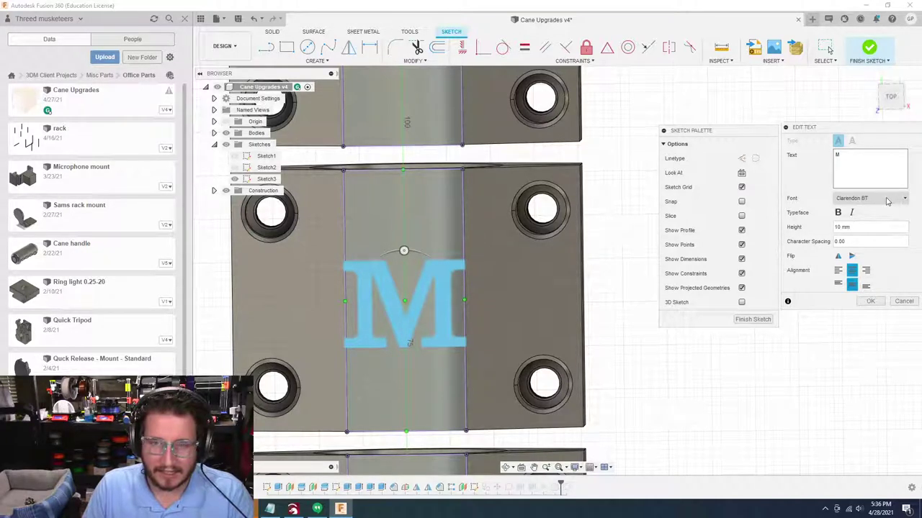
click(878, 200)
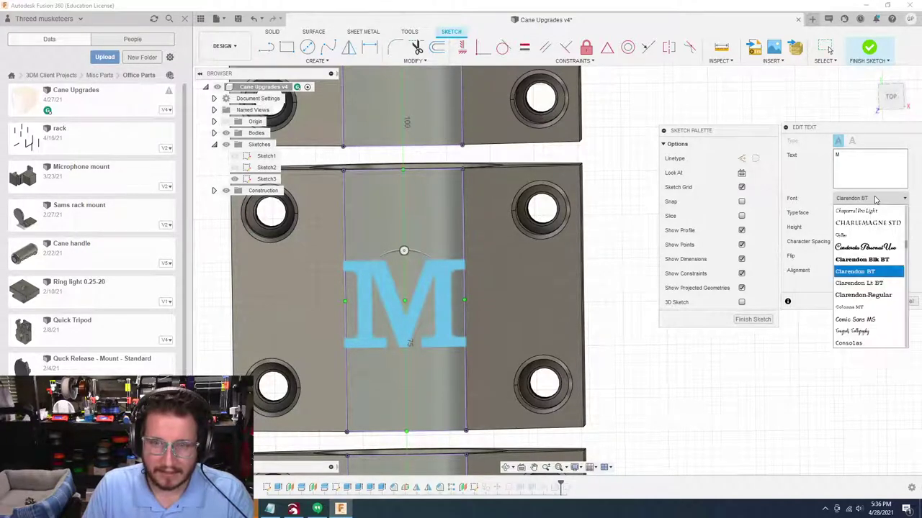
click(868, 283)
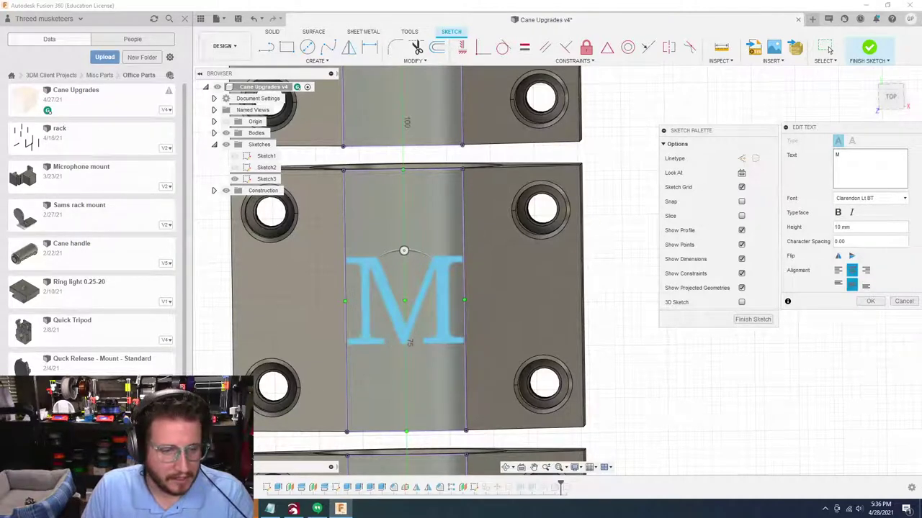
Open Task Manager to check the CPU performance graphs, and return to Fusion 360
key(ctrl+shift+Escape)
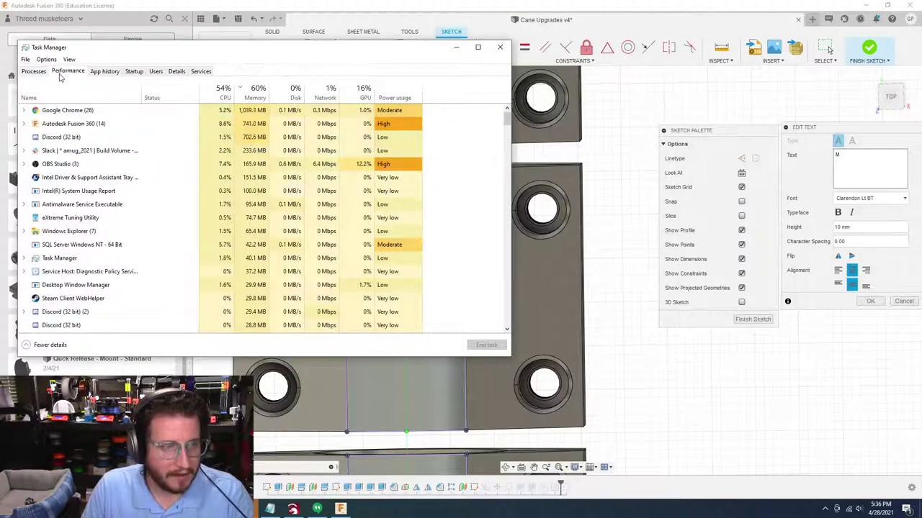
click(66, 71)
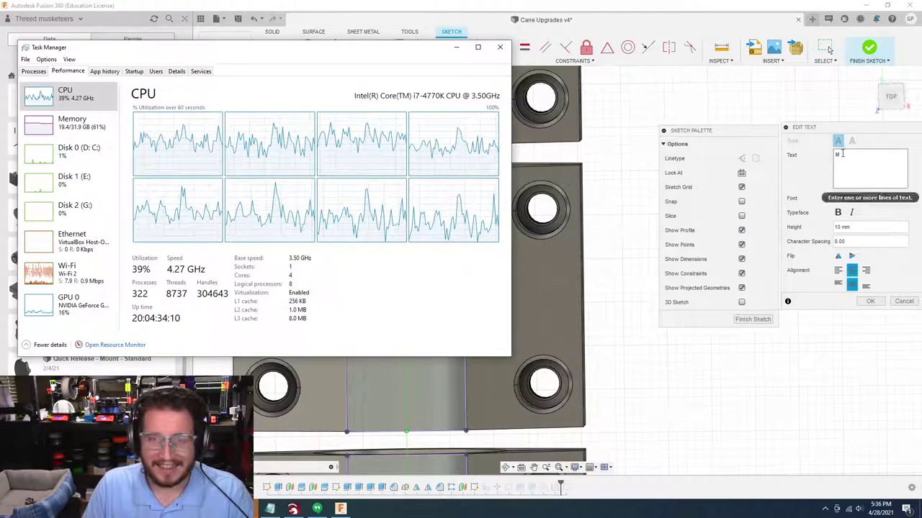
click(807, 176)
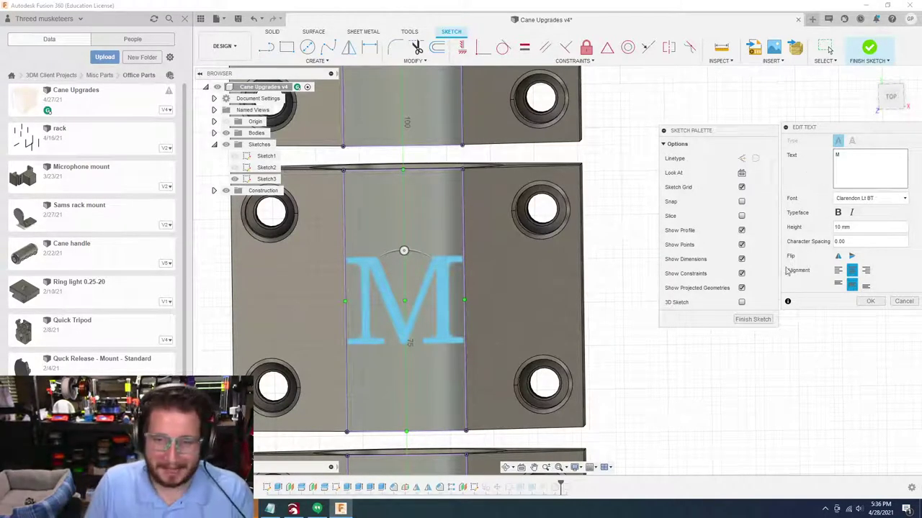
Set the M's text height to 15 mm, keeping it non-bold, and accept the text edit
click(837, 213)
click(837, 212)
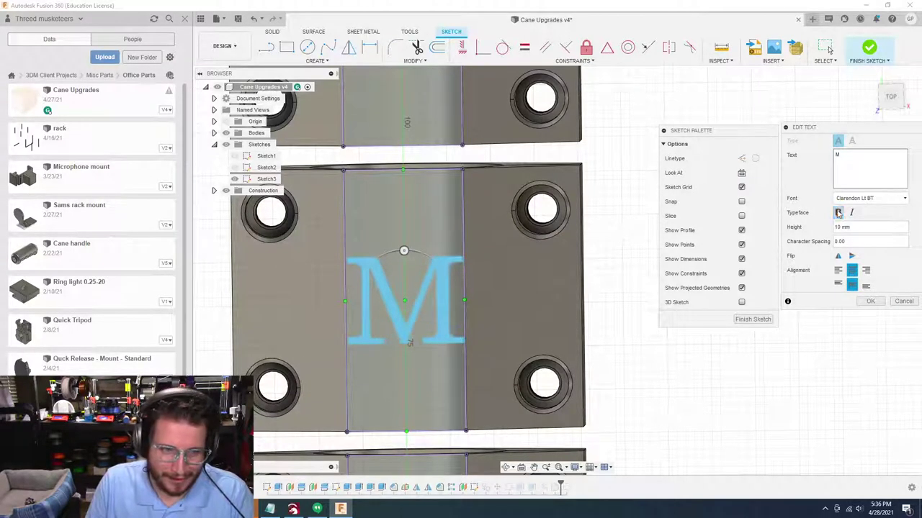
click(838, 227)
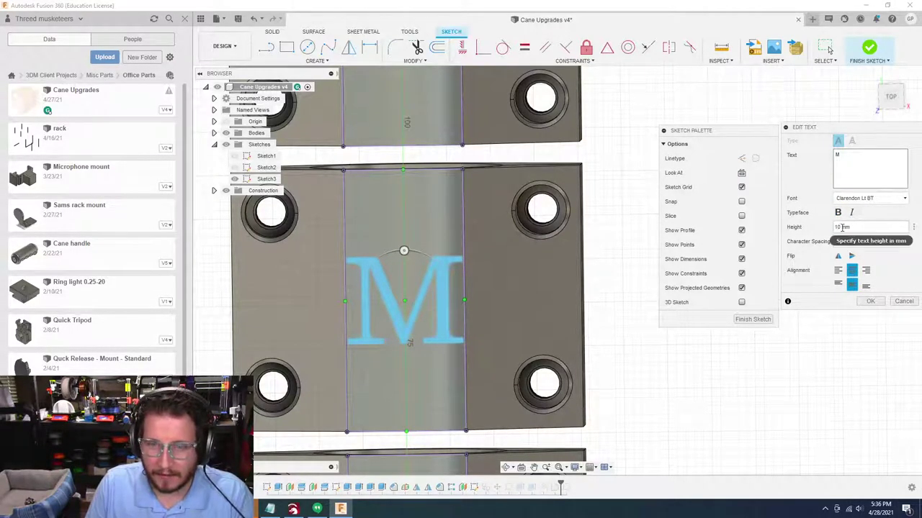
key(BackSpace)
text(5)
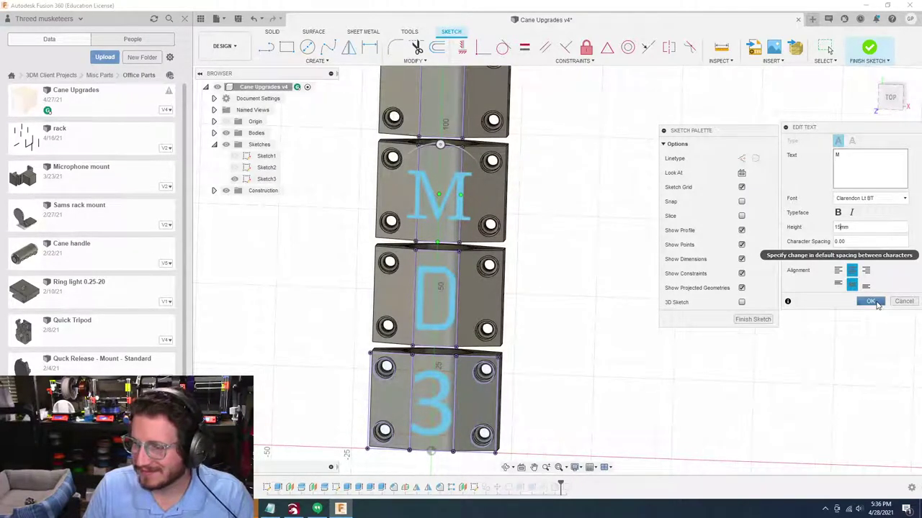
click(873, 303)
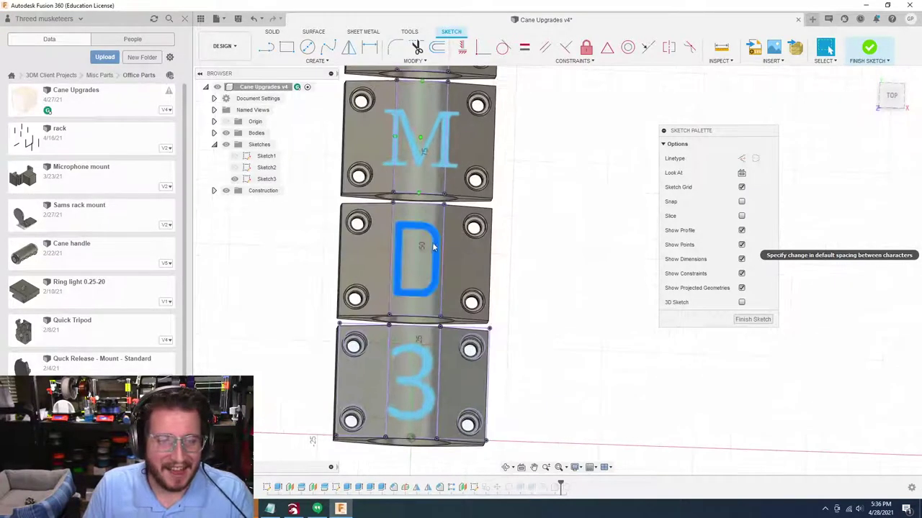
Restyle the D text in Clarendon Lt BT with a height of 15 mm and accept the text edit
double_click(435, 246)
double_click(441, 249)
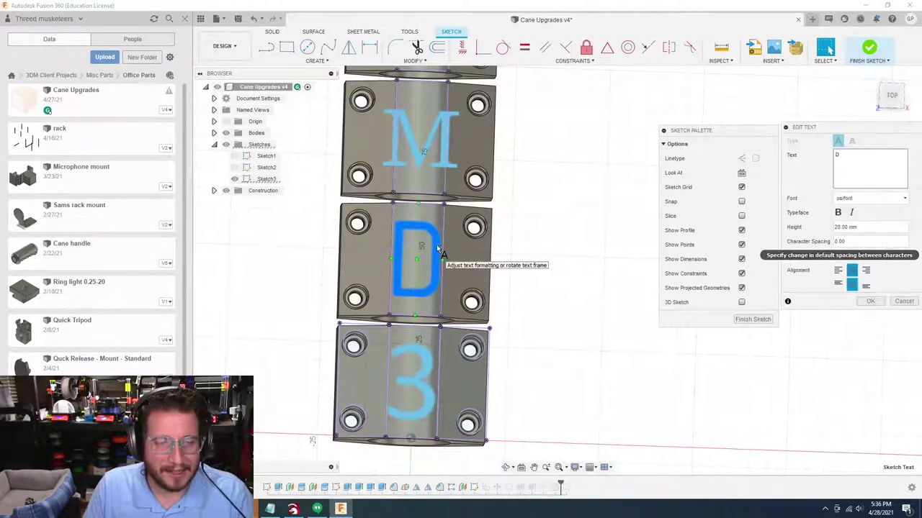
click(858, 200)
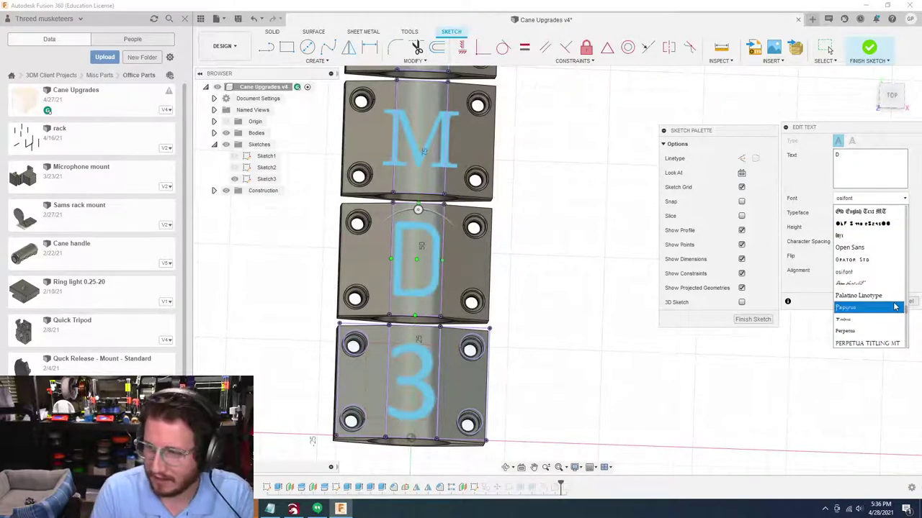
key(c)
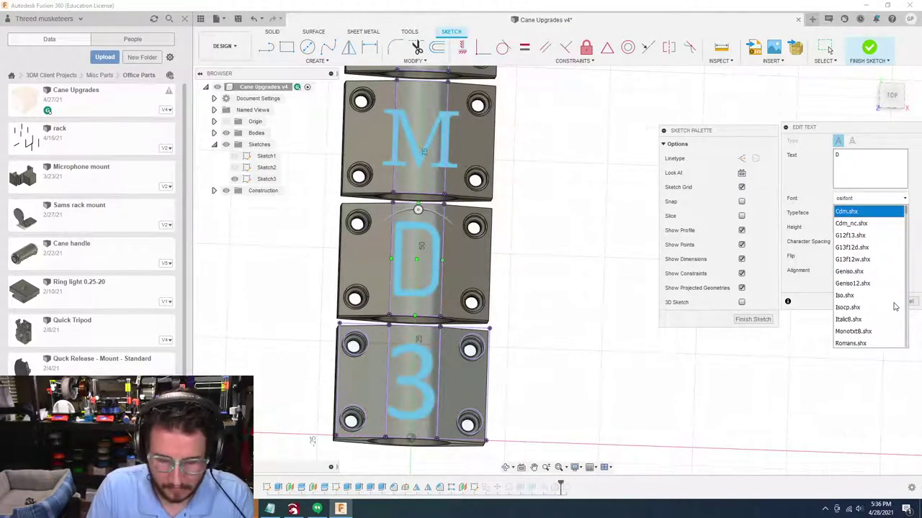
key(l)
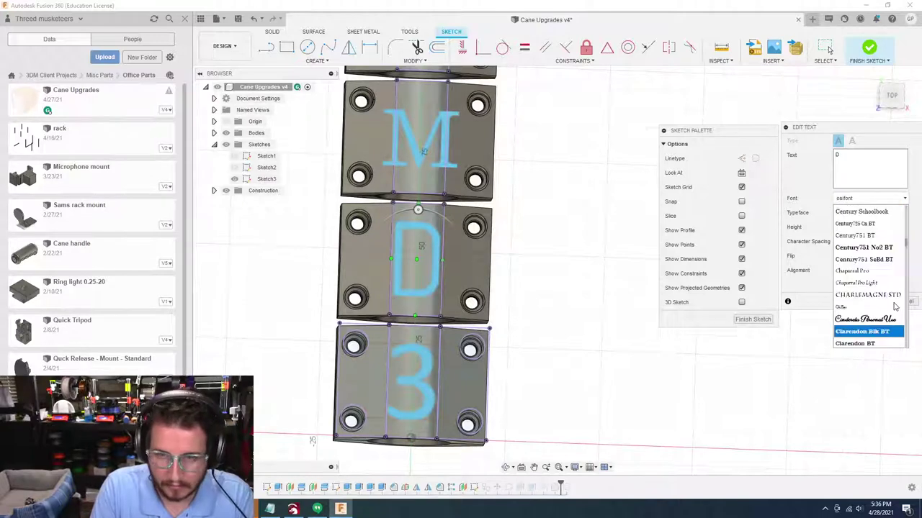
scroll(890, 316, down, 1)
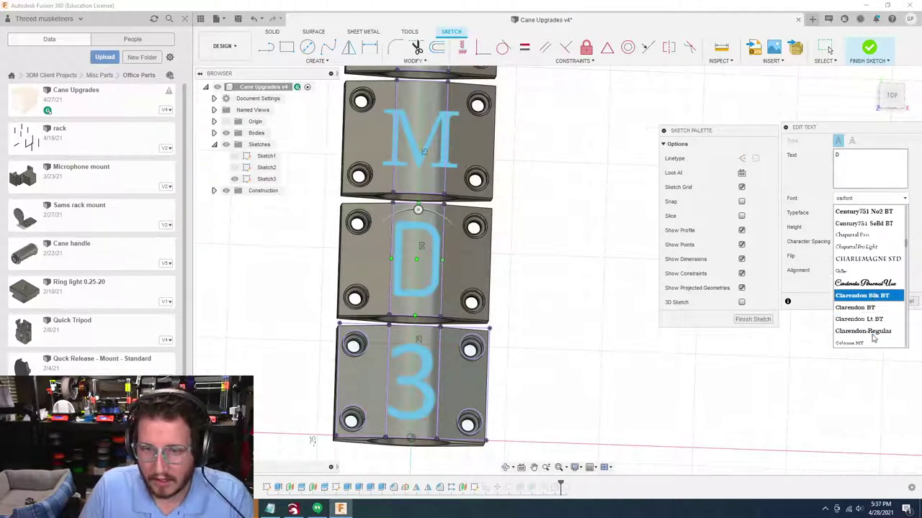
click(881, 324)
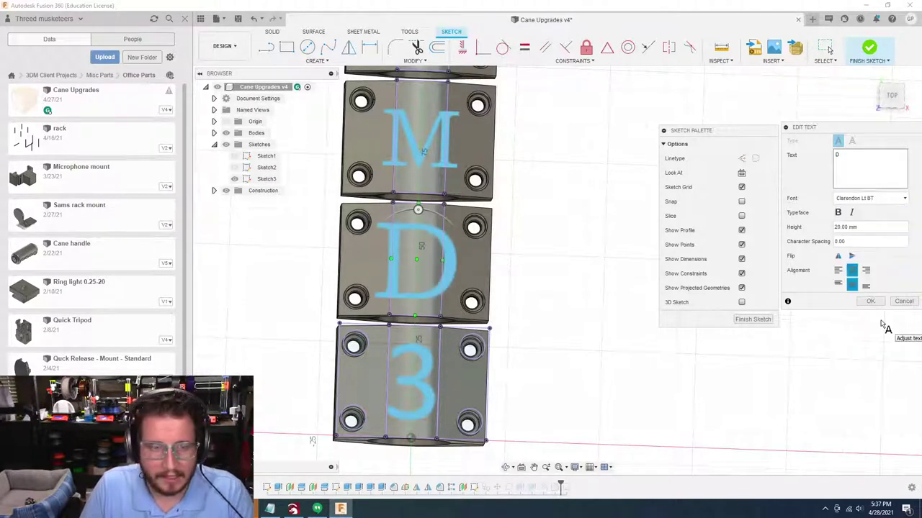
drag(840, 226, 831, 230)
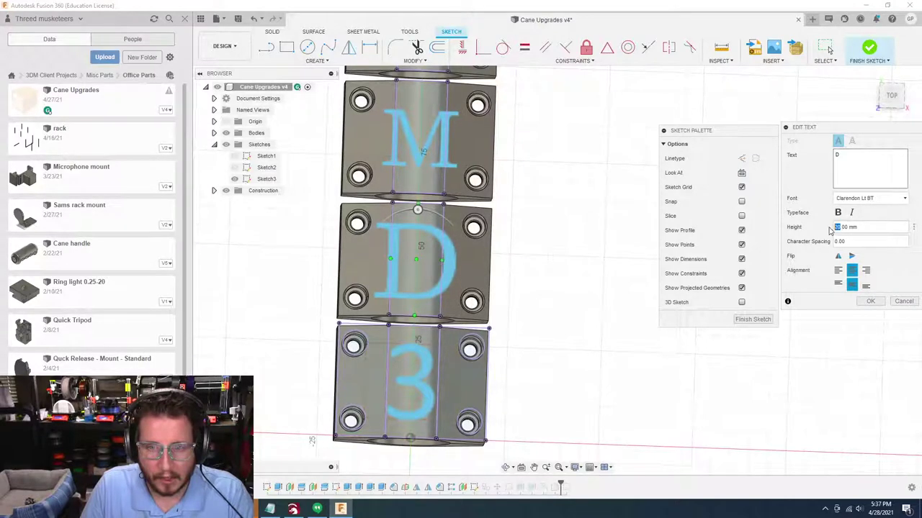
text(15)
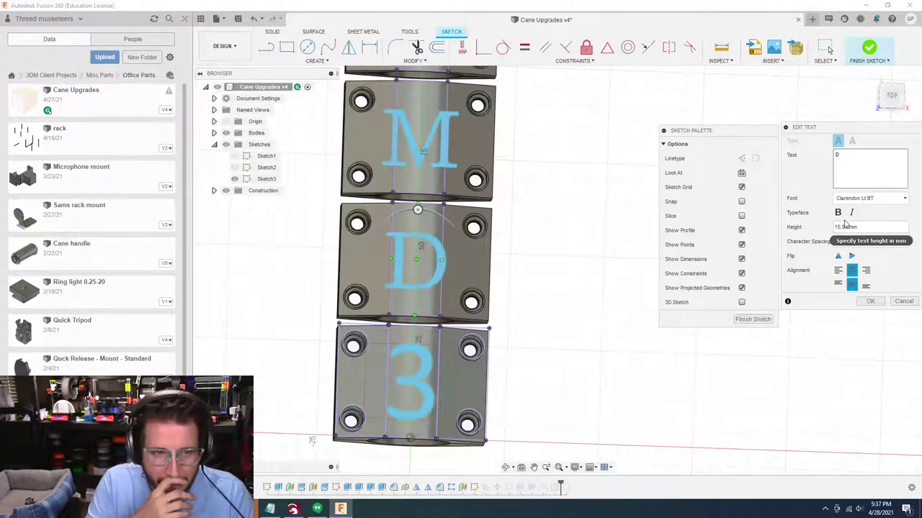
click(870, 300)
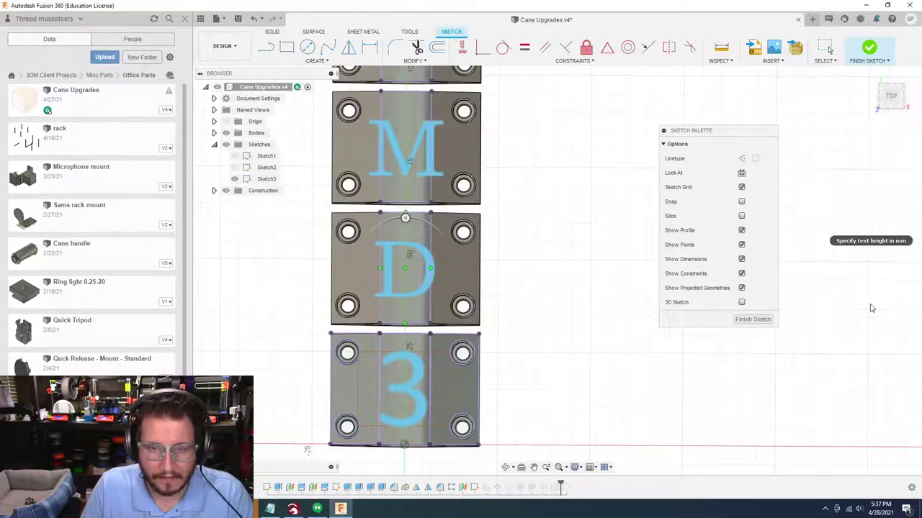
Switch the 3's font to Clarendon Lt BT and set its text height to 15 mm
double_click(409, 390)
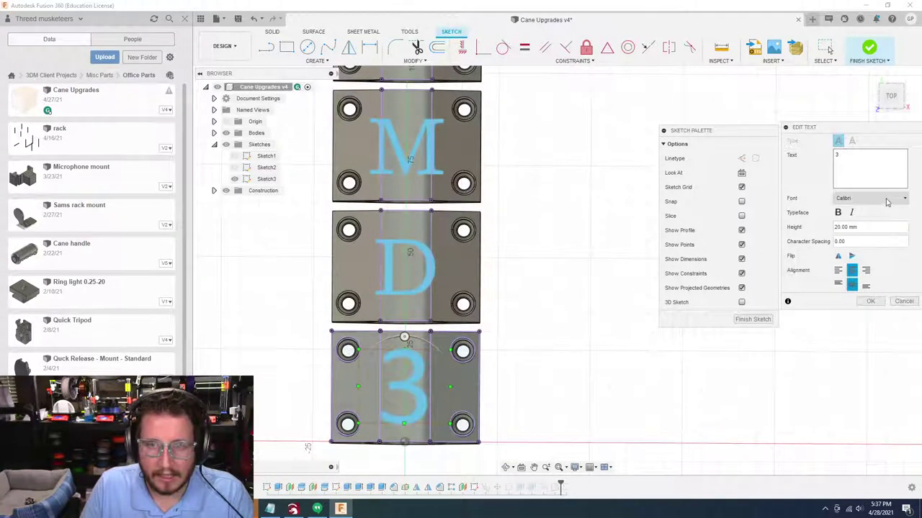
click(874, 200)
text(cl)
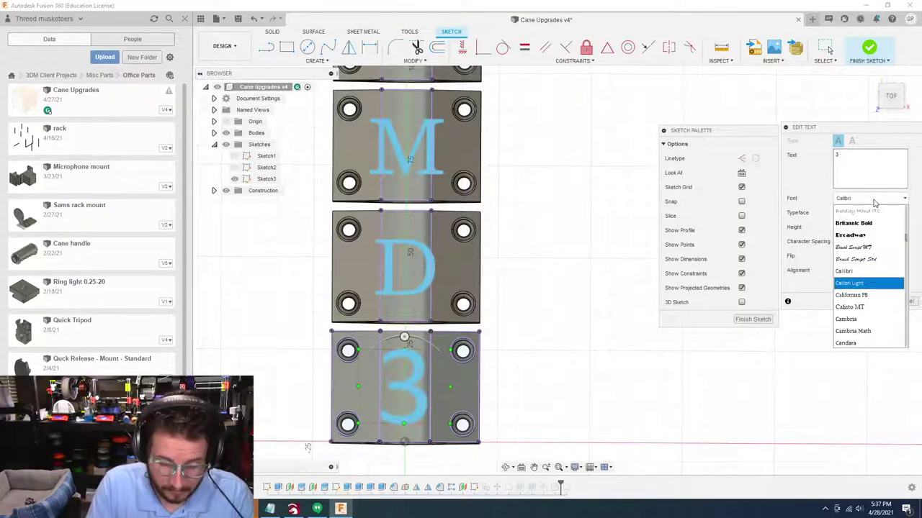
scroll(883, 342, down, 3)
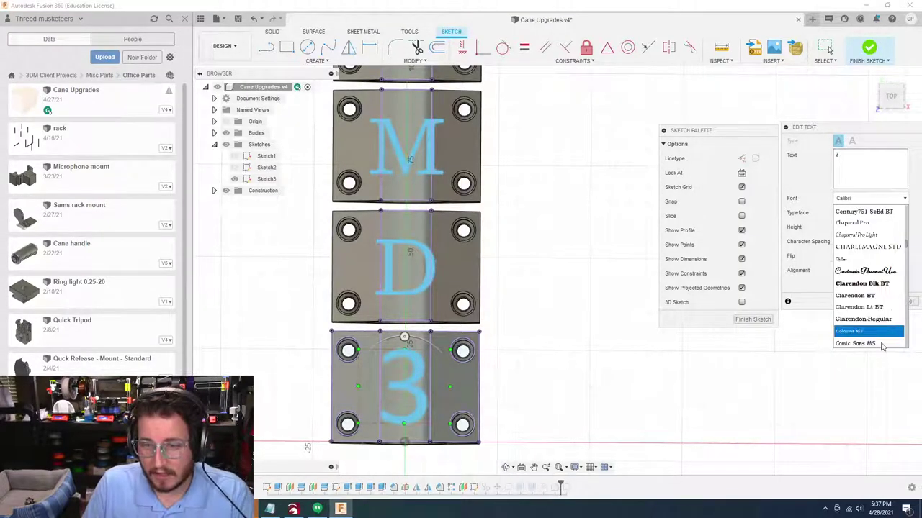
click(869, 245)
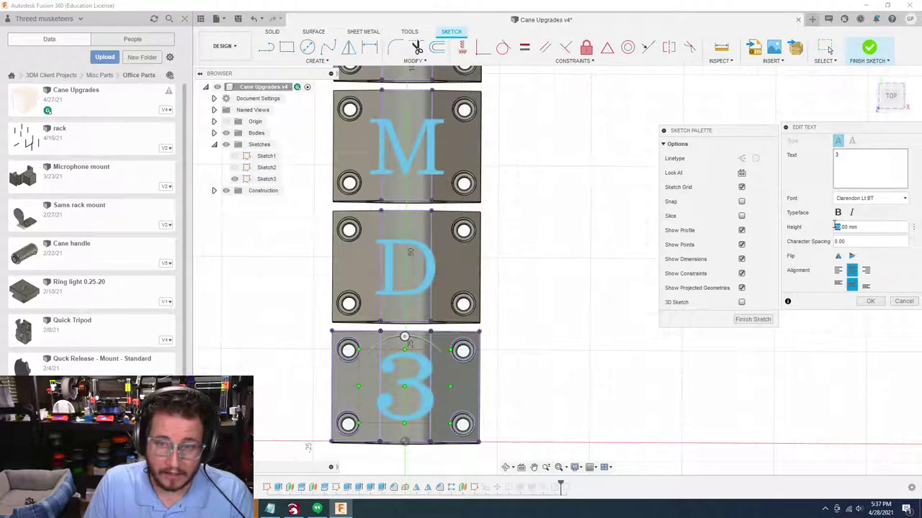
text(15)
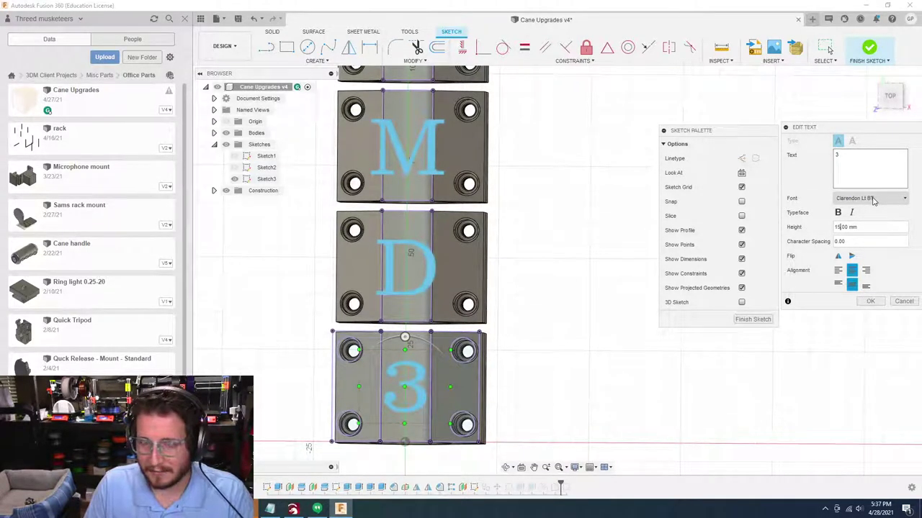
Browse the font list for an alternative typeface for the 3, from Cooper Black through the DejaVu fonts
click(873, 200)
scroll(869, 272, down, 4)
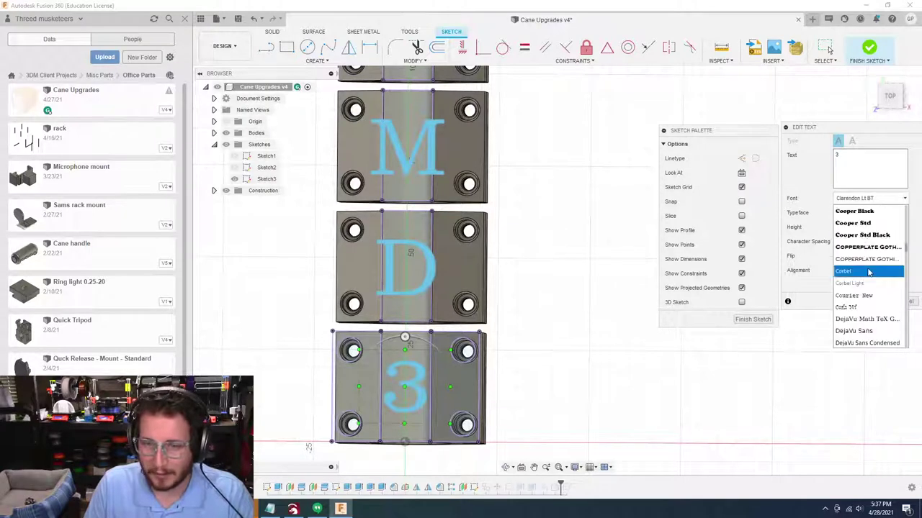
scroll(869, 273, down, 1)
scroll(870, 267, up, 1)
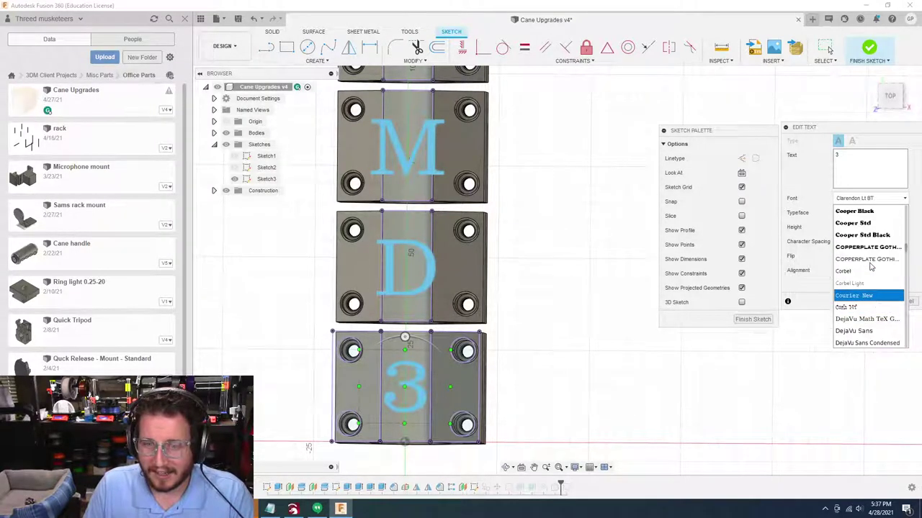
scroll(868, 265, down, 1)
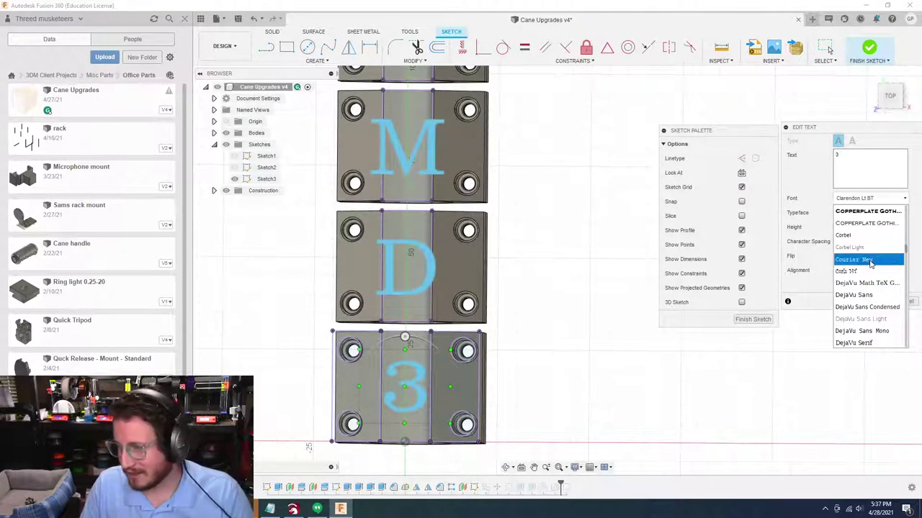
scroll(868, 265, down, 3)
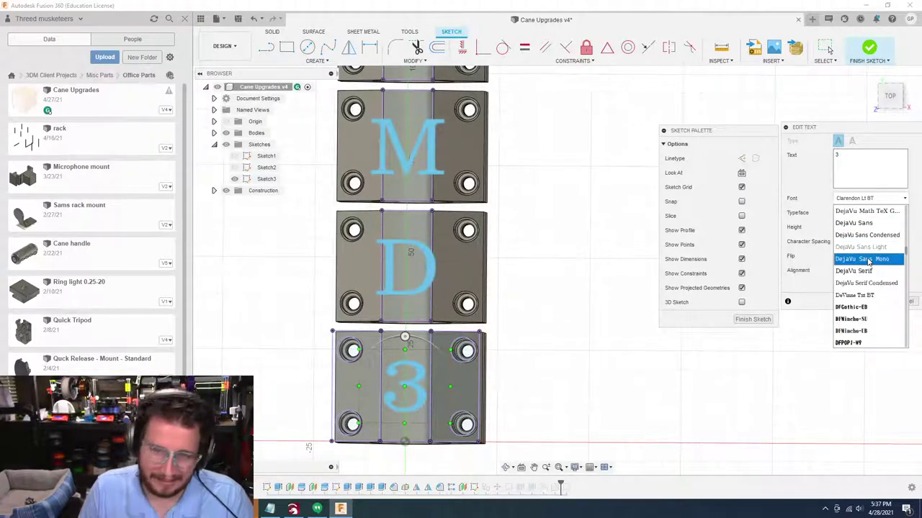
scroll(872, 261, up, 3)
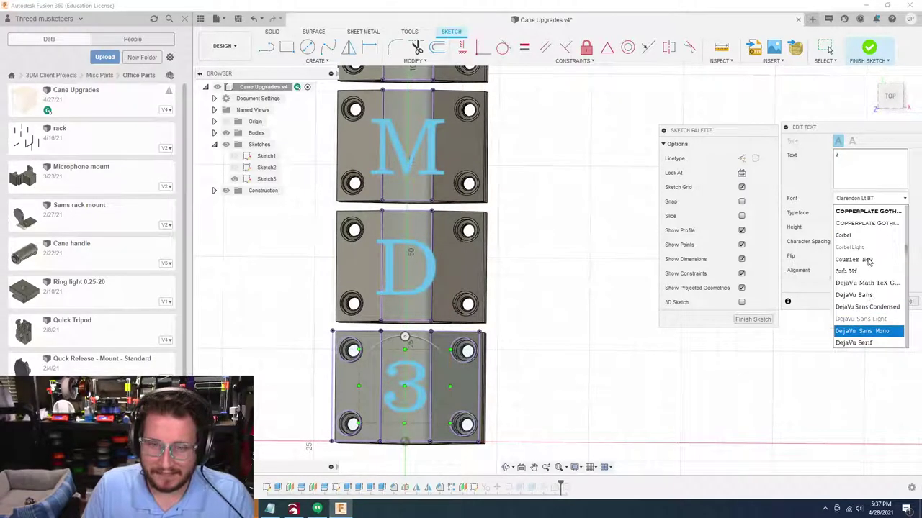
click(787, 180)
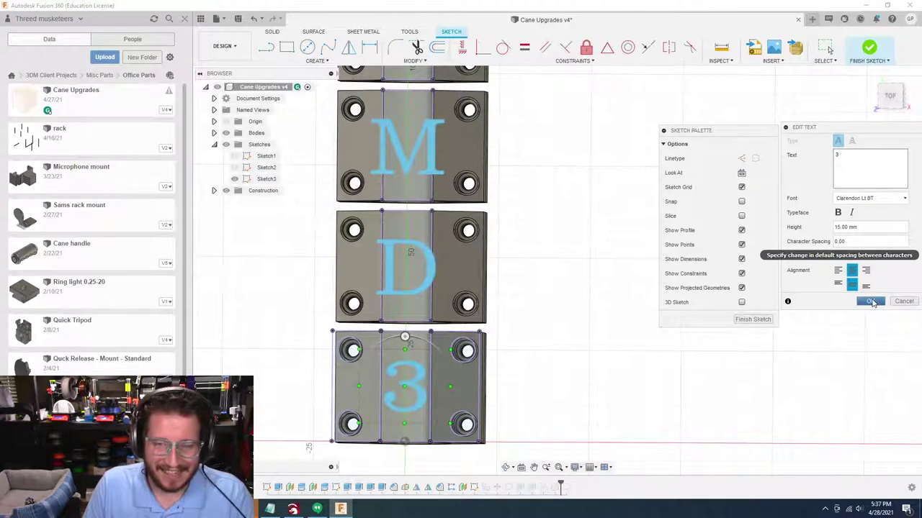
Accept the 3's text edit and finish the sketch
click(871, 302)
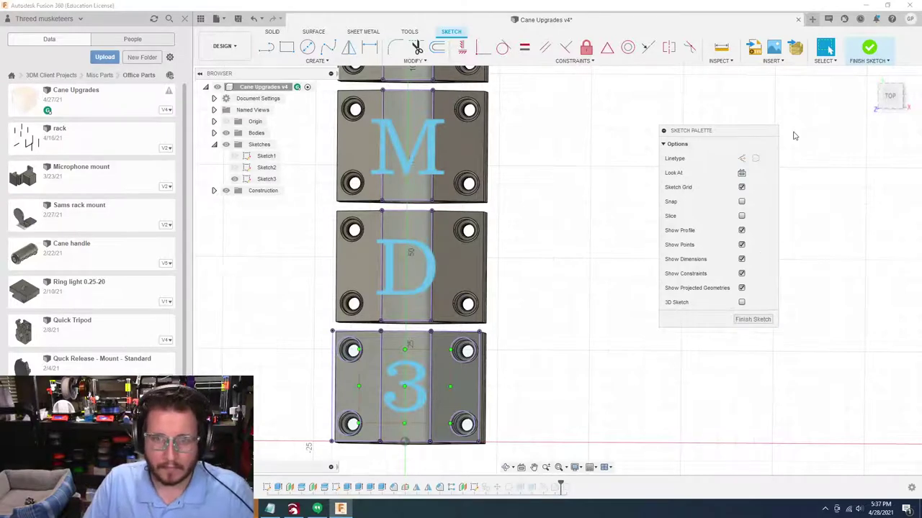
drag(722, 131, 856, 123)
click(884, 312)
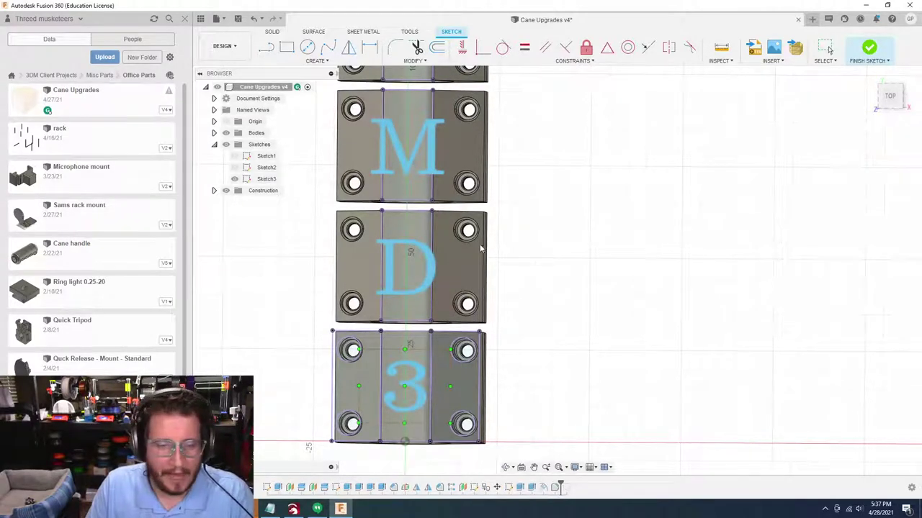
Try adding the D and M texts as extra sketch profiles to the 3's existing deboss feature
scroll(594, 262, up, 6)
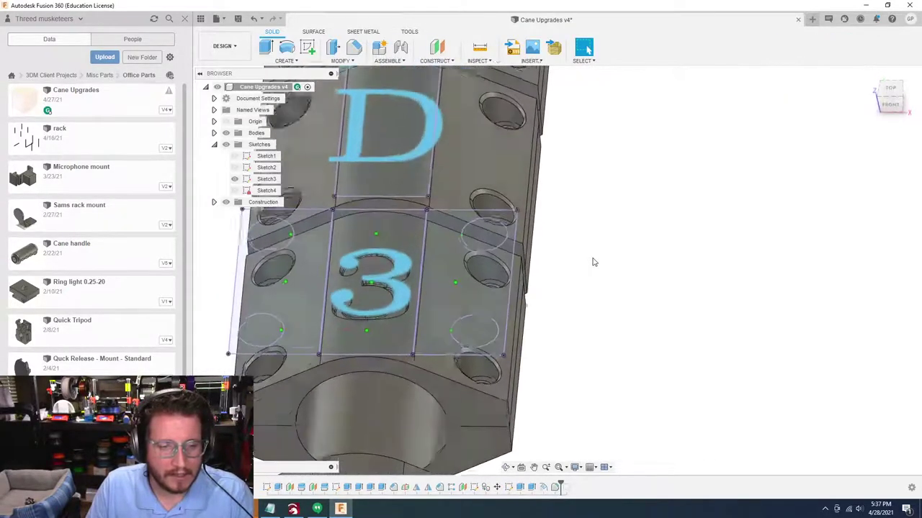
scroll(597, 282, down, 3)
shift+middle_drag(599, 280, 641, 335)
scroll(597, 459, down, 5)
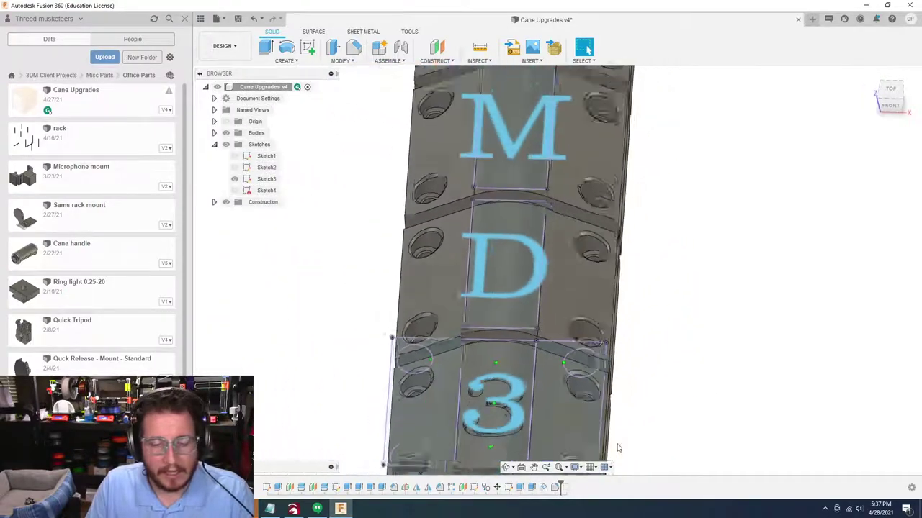
double_click(544, 487)
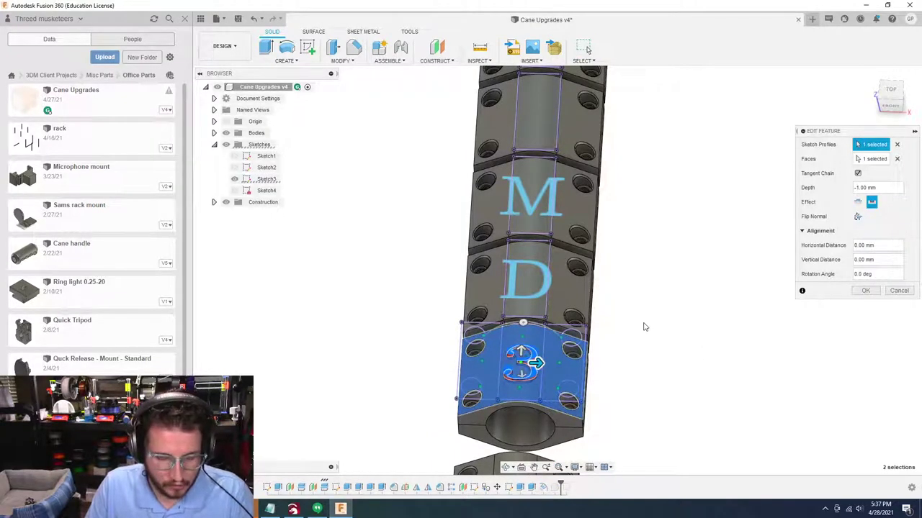
click(550, 182)
shift+middle_drag(702, 206, 836, 222)
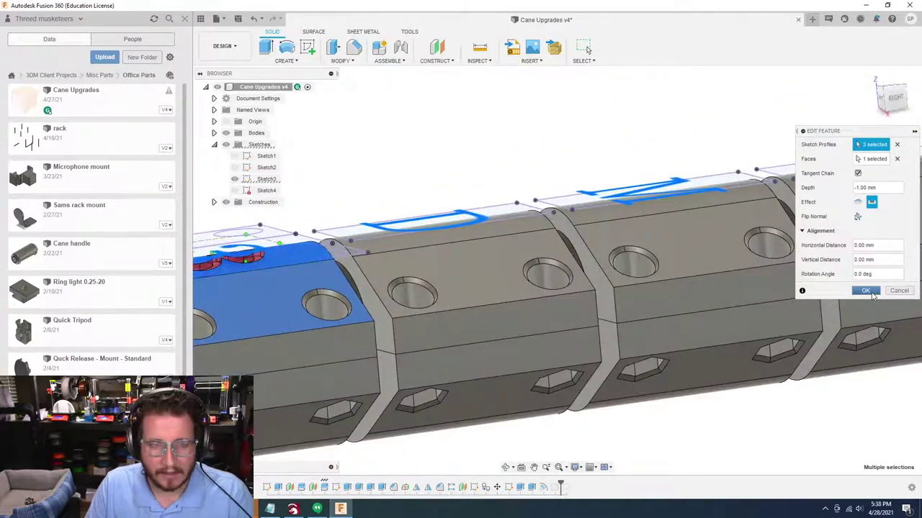
click(866, 291)
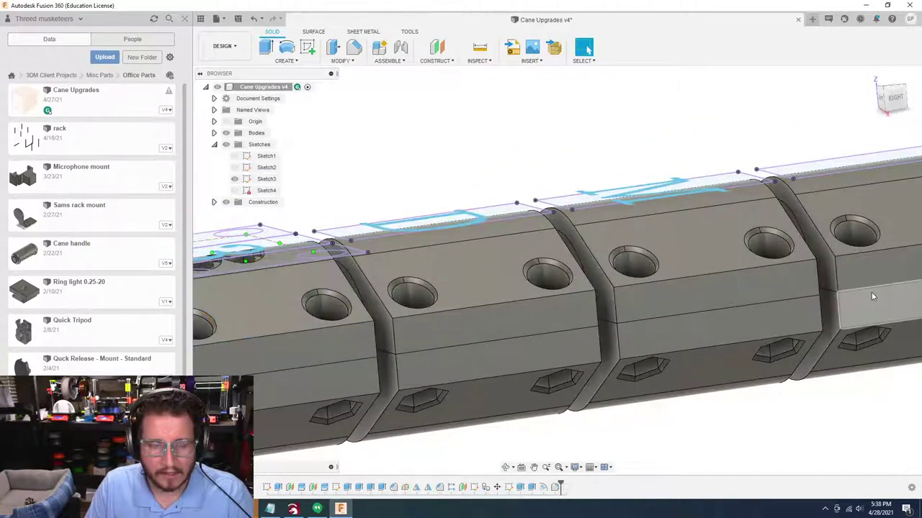
Clear the deboss feature's sketch profiles and reselect only the 3 as its profile
shift+middle_drag(871, 296, 563, 502)
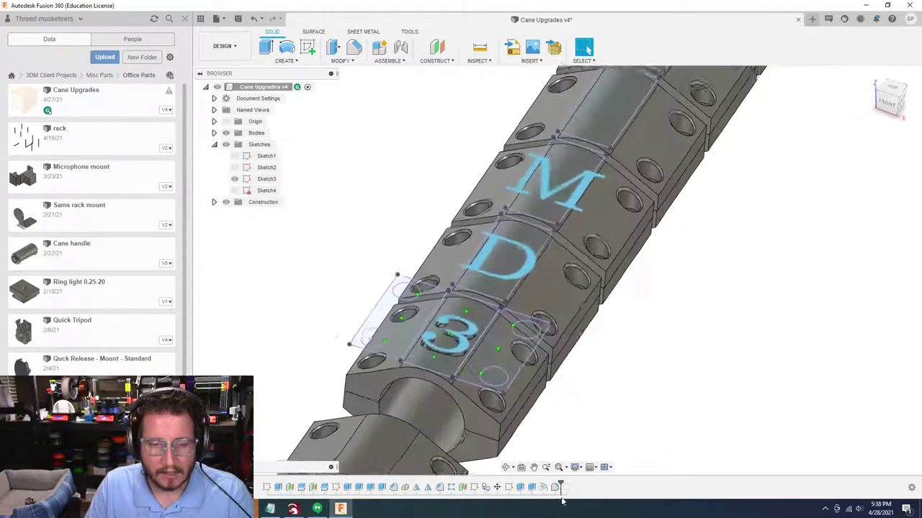
double_click(555, 487)
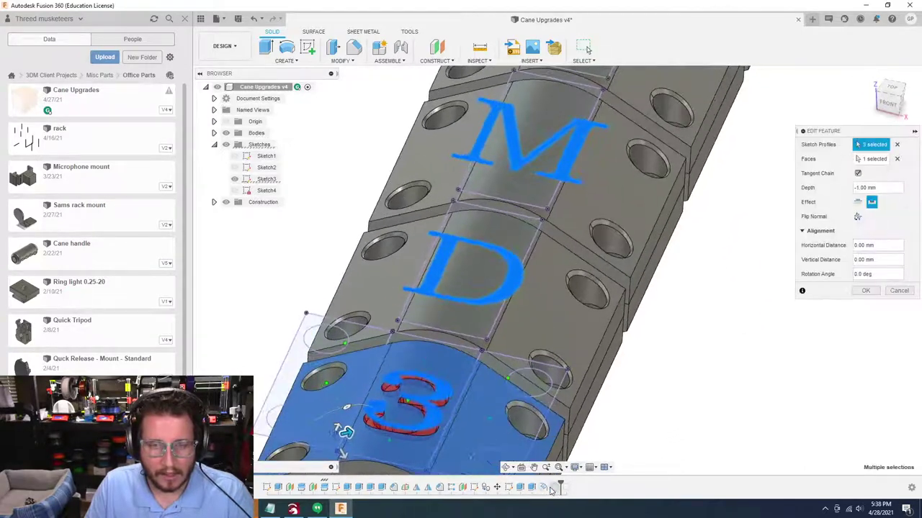
click(869, 159)
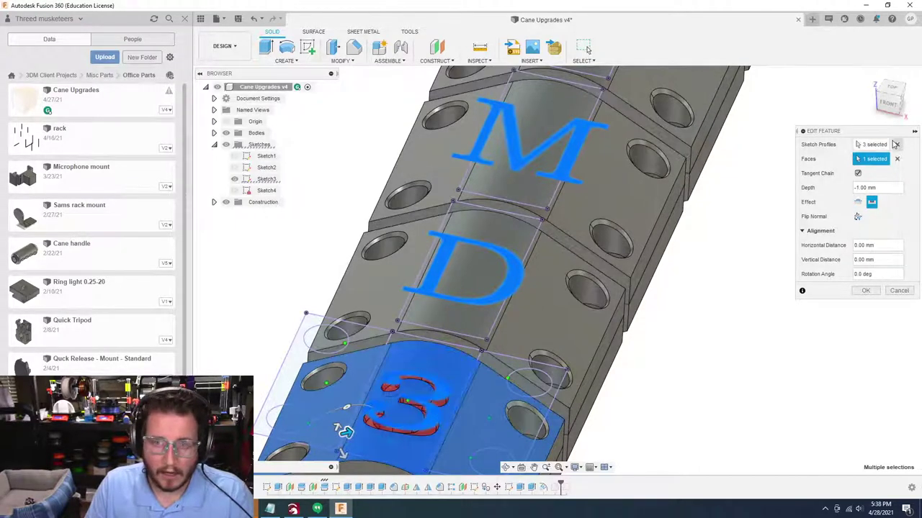
click(896, 144)
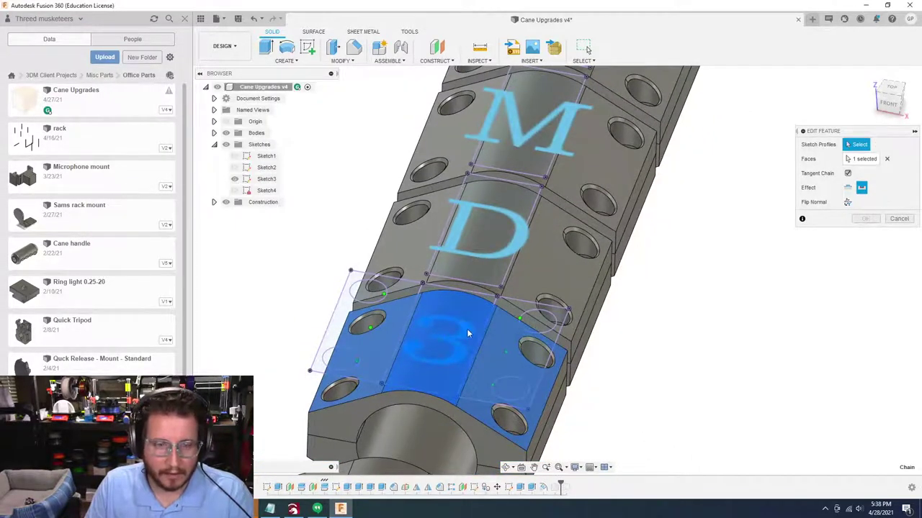
click(468, 332)
click(866, 291)
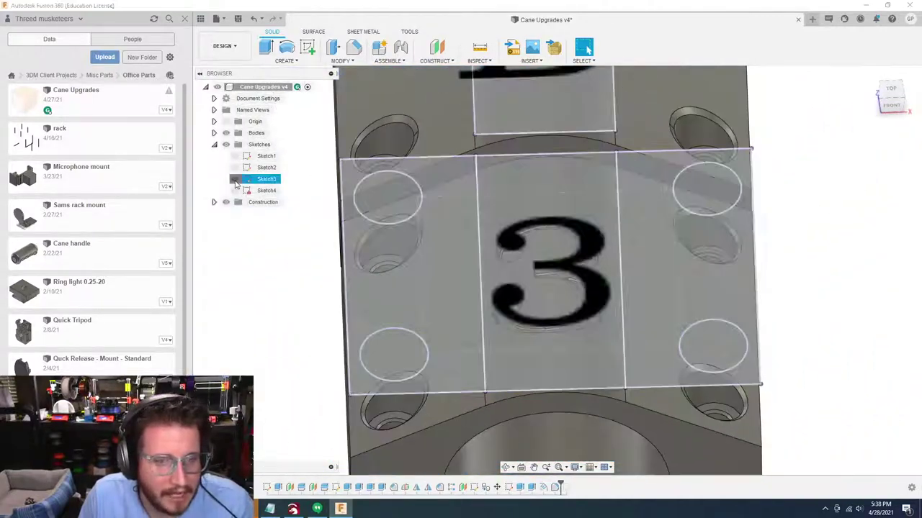
Hide Sketch3 and try a 0.5 mm radius on the existing fillet around the 3's recessed face
click(235, 178)
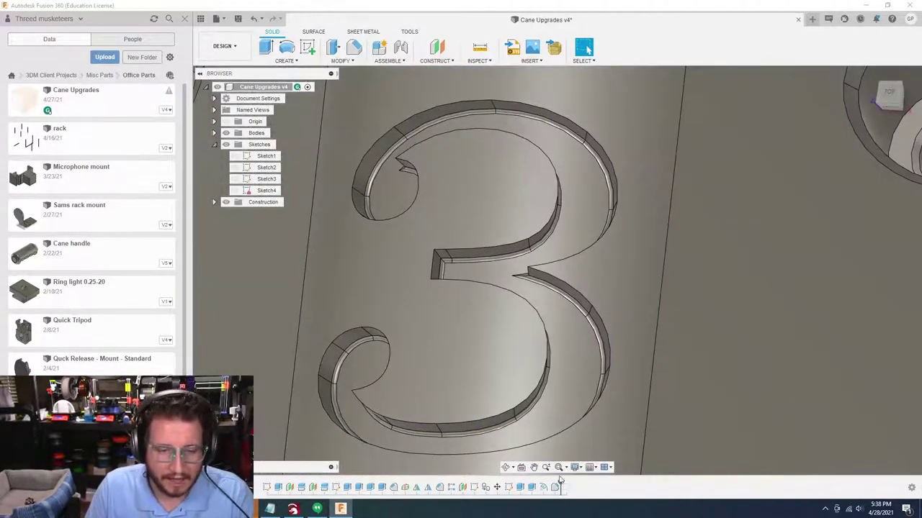
click(556, 488)
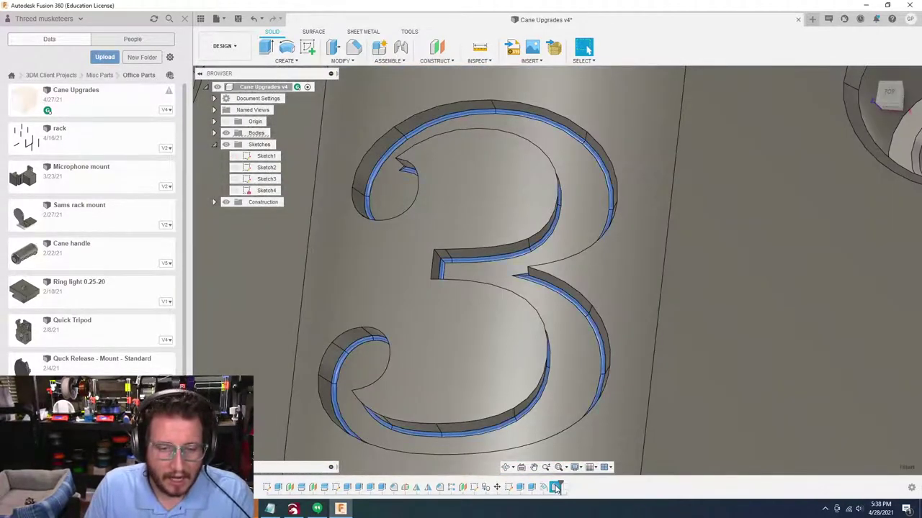
double_click(555, 487)
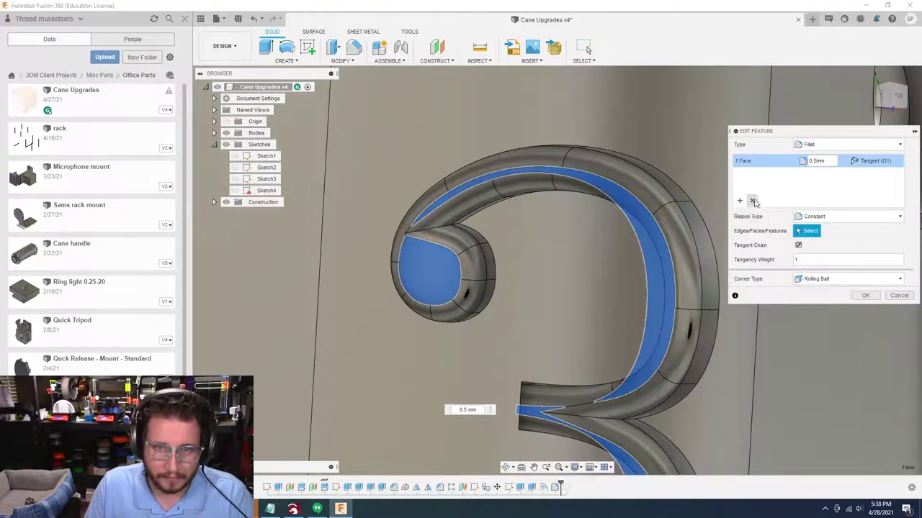
click(898, 295)
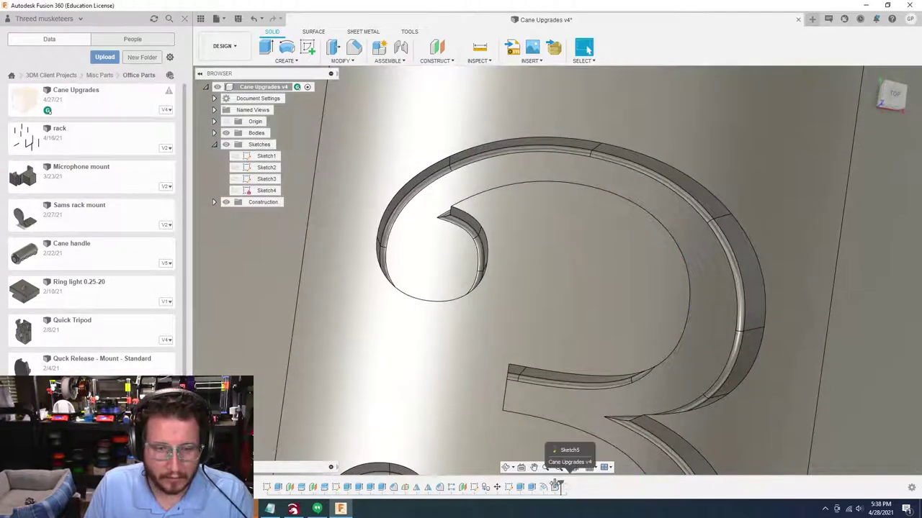
Roll the history back before the 3's face fillet and set up a 0.15 mm fillet on the sharp inner edges of its two curls
drag(561, 488, 550, 488)
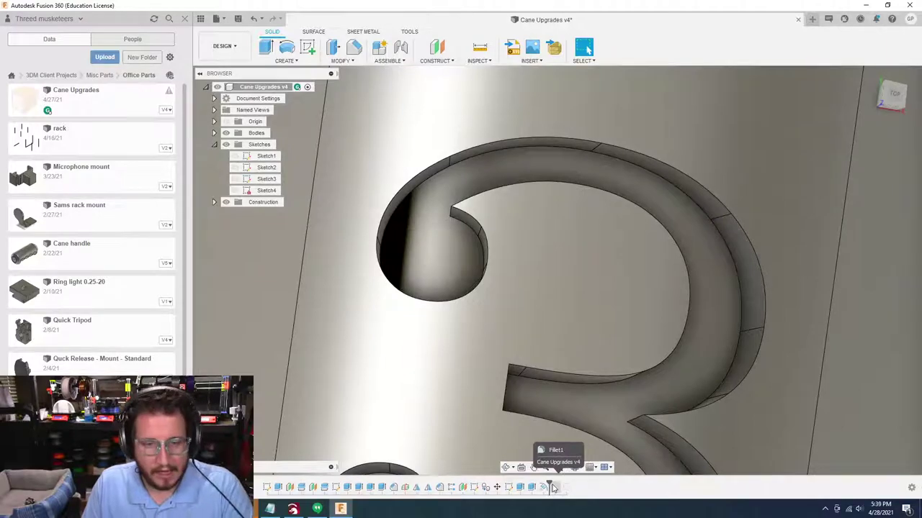
key(f)
shift+middle_drag(504, 427, 514, 109)
click(504, 243)
scroll(509, 259, up, 3)
shift+middle_drag(509, 258, 550, 337)
click(586, 317)
scroll(545, 342, down, 3)
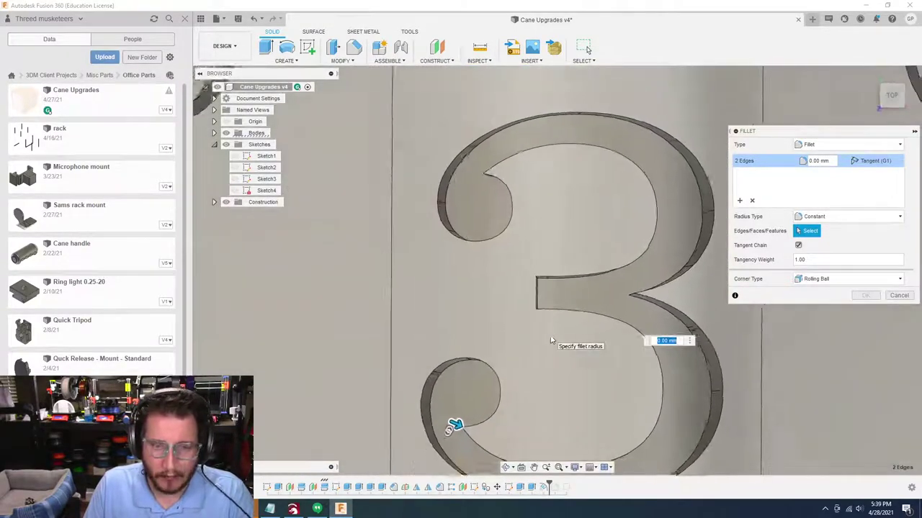
text(0)
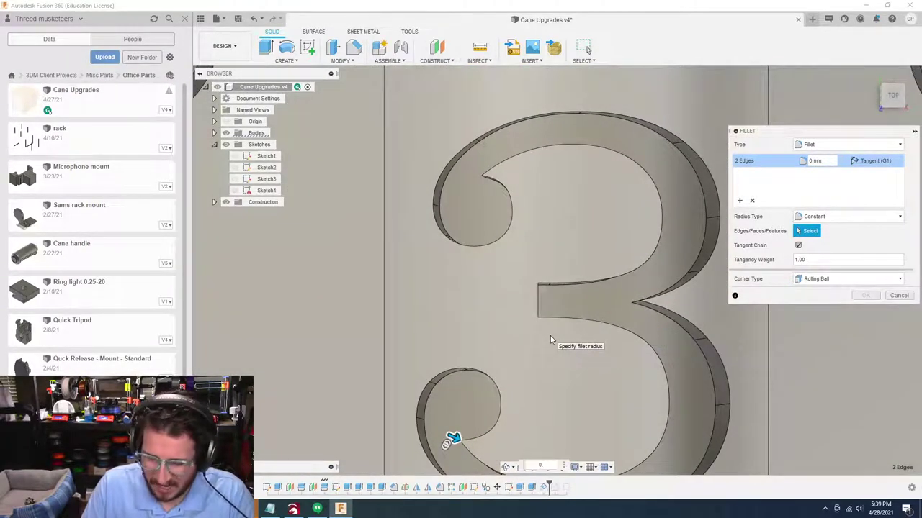
text(.15)
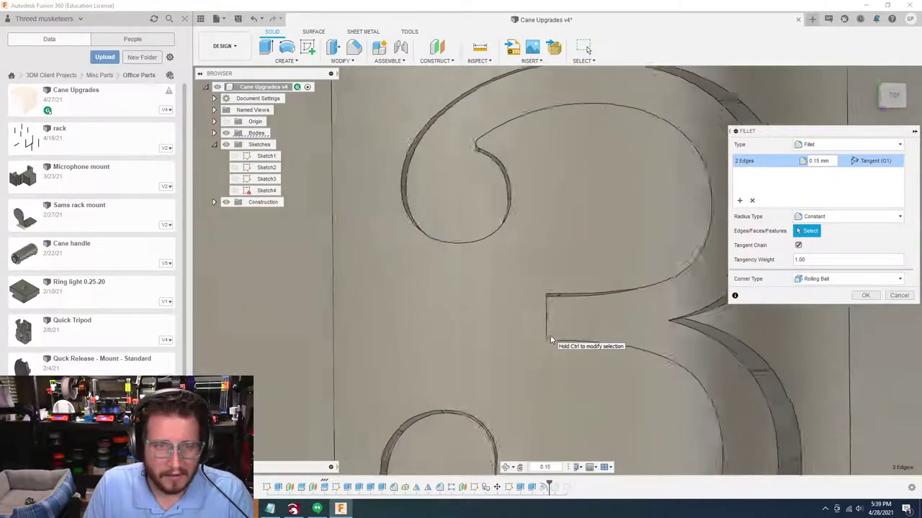
Add the 3's central notch edge and both corner edges of its middle bar to the 0.15 mm fillet and accept it
scroll(550, 340, down, 6)
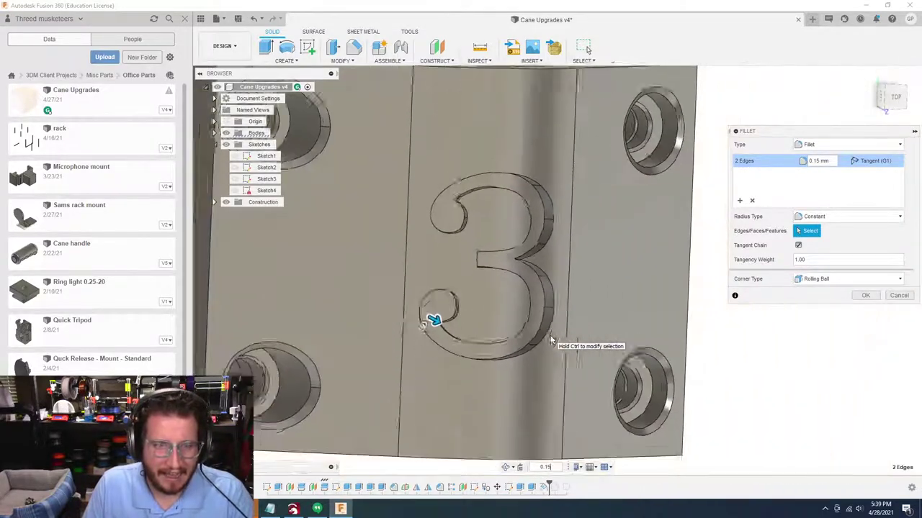
scroll(550, 340, down, 3)
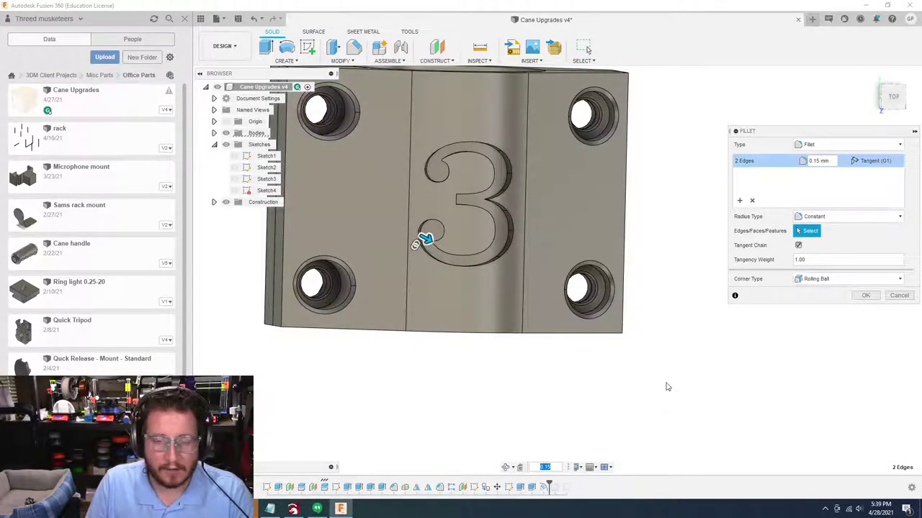
scroll(667, 386, up, 8)
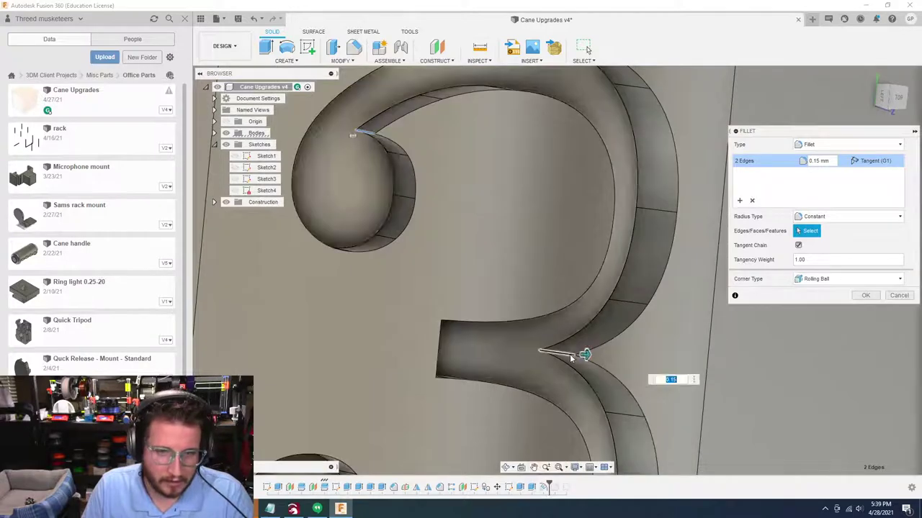
click(571, 357)
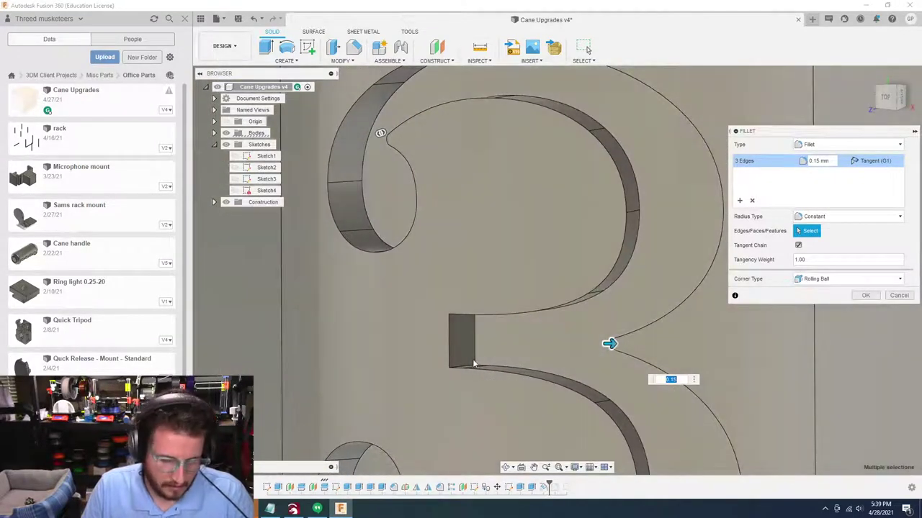
click(471, 364)
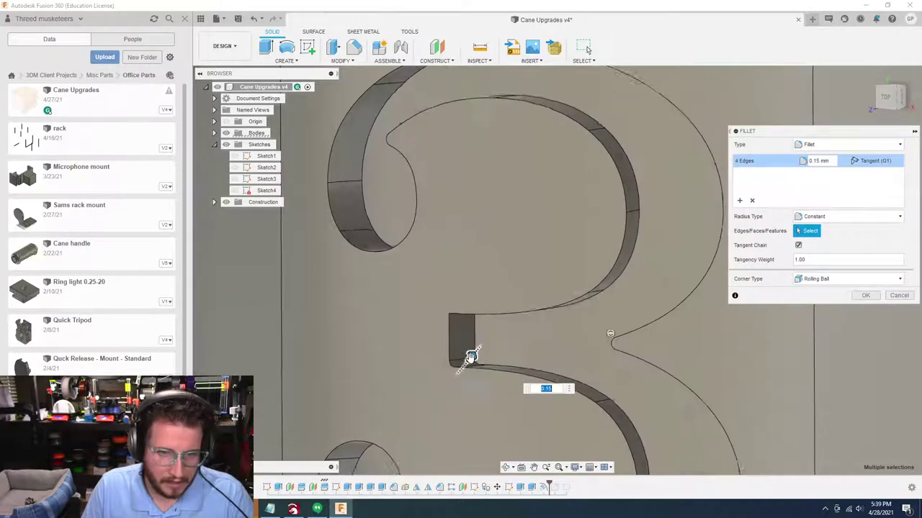
mouse_move(471, 356)
shift+middle_down()
mouse_move(487, 329)
mouse_move(523, 365)
shift+middle_up()
click(470, 328)
scroll(523, 362, down, 2)
scroll(523, 363, down, 4)
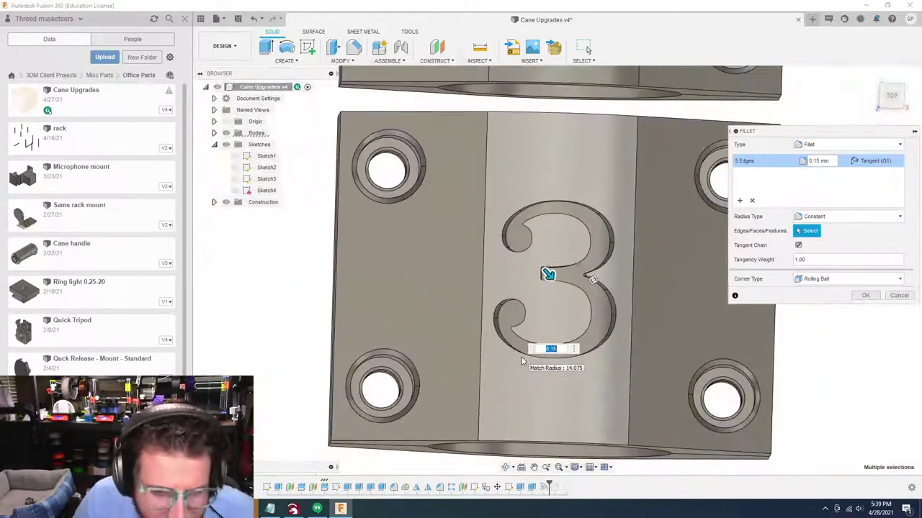
scroll(523, 362, up, 3)
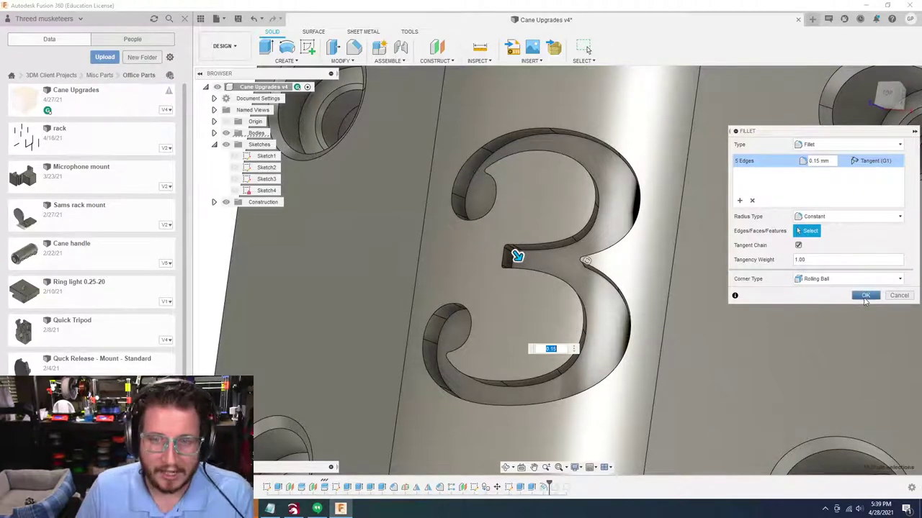
click(866, 298)
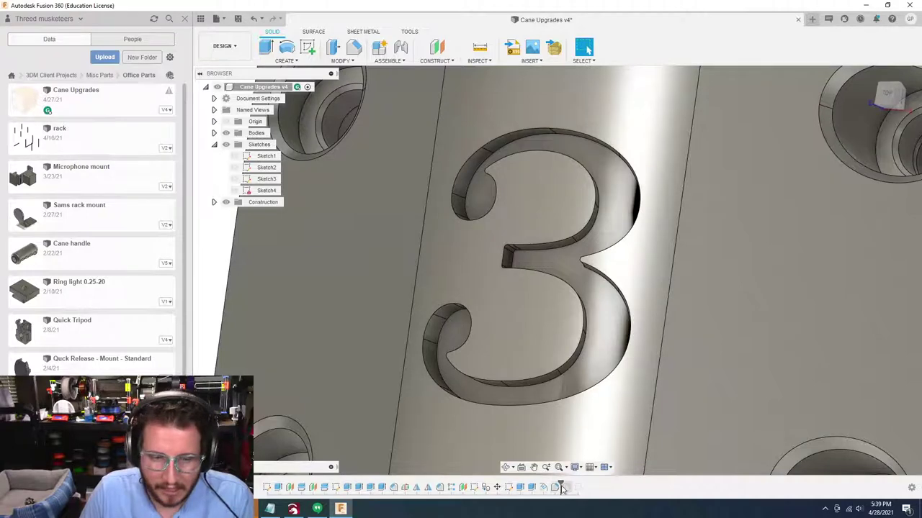
Roll the history forward past the 3's face fillet and set that fillet's radius to 0.25 mm
drag(560, 487, 571, 487)
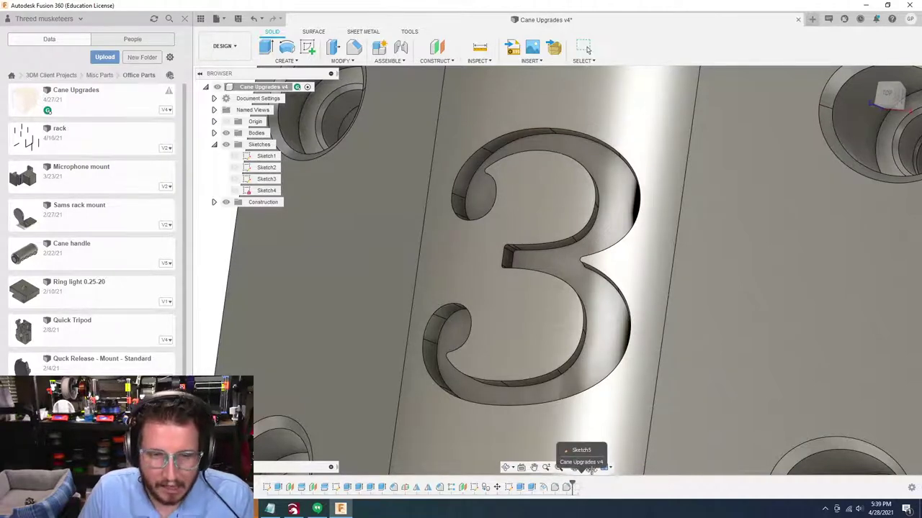
shift+middle_drag(745, 319, 724, 342)
double_click(567, 487)
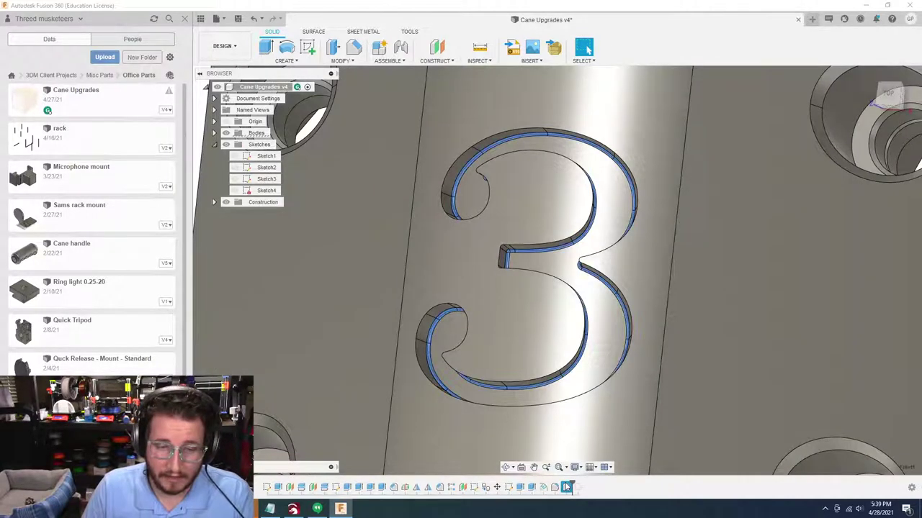
double_click(566, 487)
scroll(497, 256, up, 4)
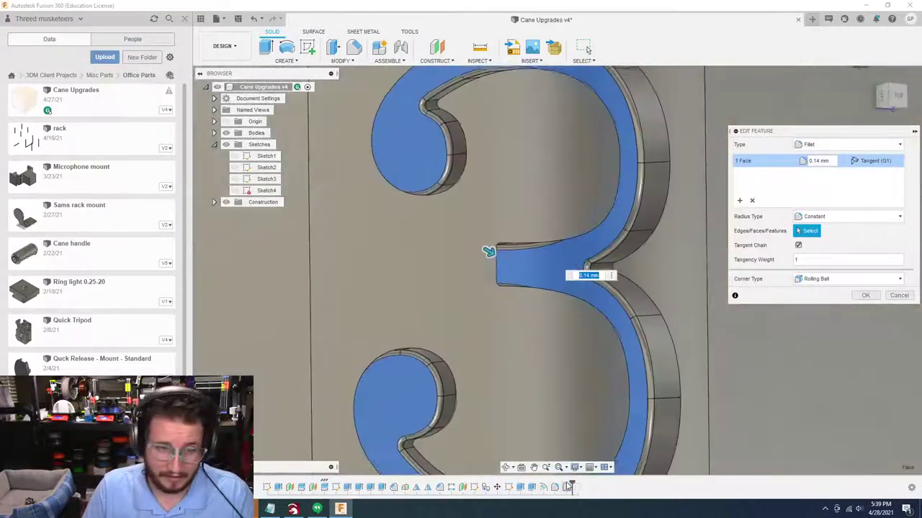
scroll(532, 194, down, 3)
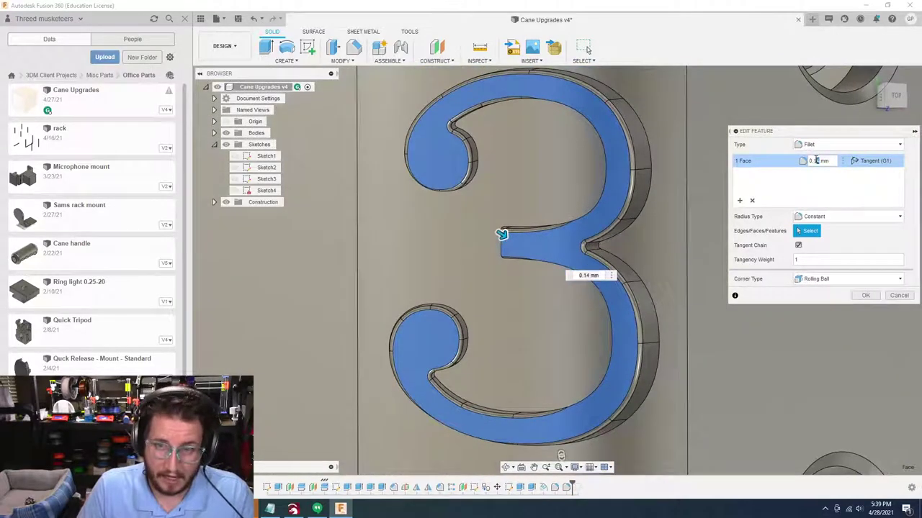
text(25)
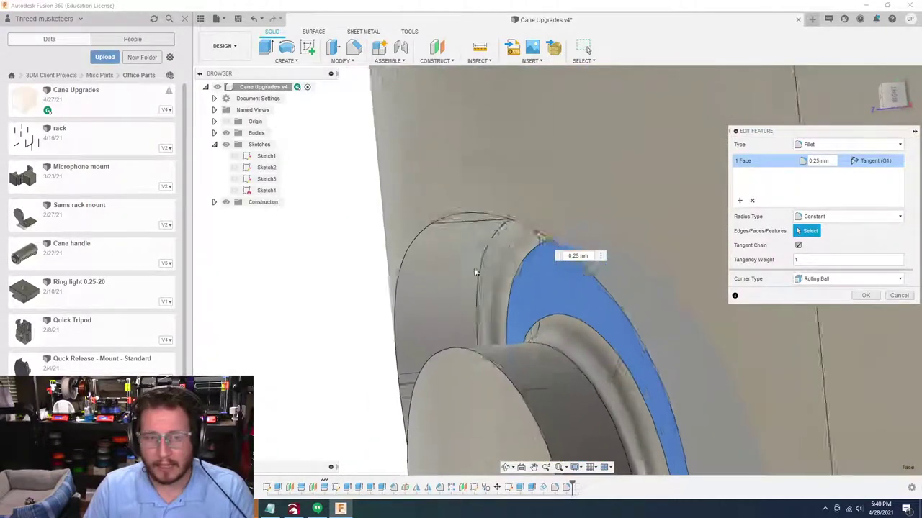
shift+middle_drag(468, 275, 454, 278)
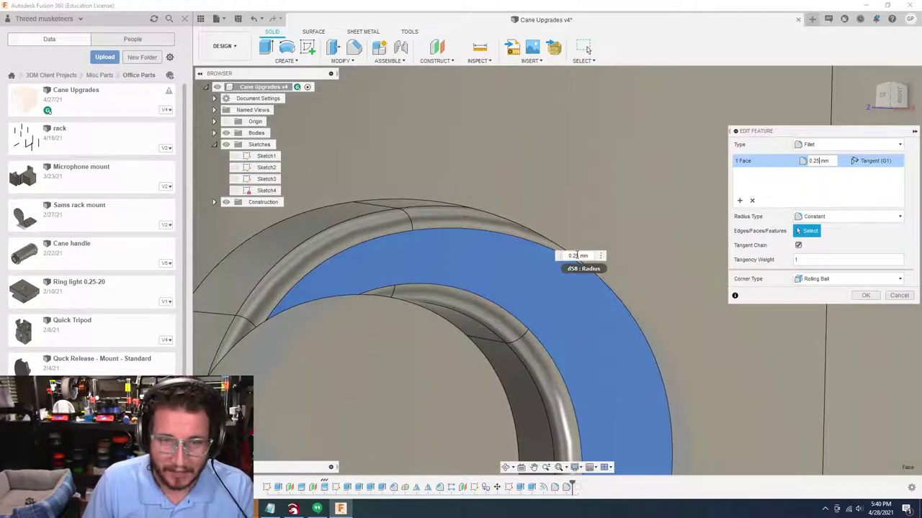
Try larger radii of 0.5, 0.45 and 0.35 mm on the 3's face fillet
key(BackSpace)
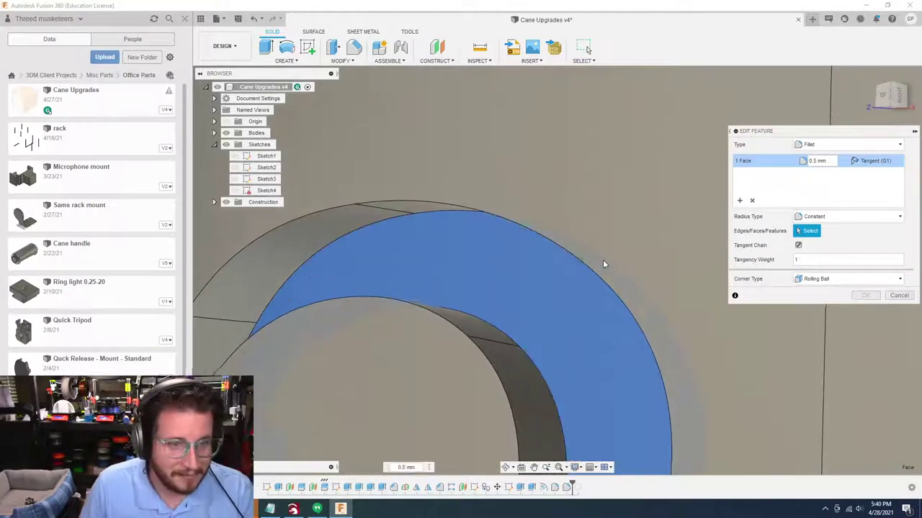
scroll(603, 264, down, 8)
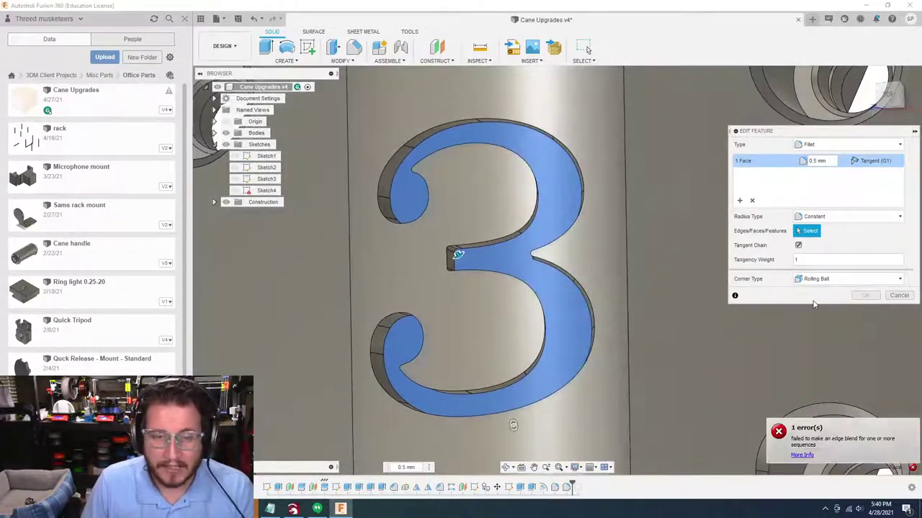
scroll(461, 295, up, 8)
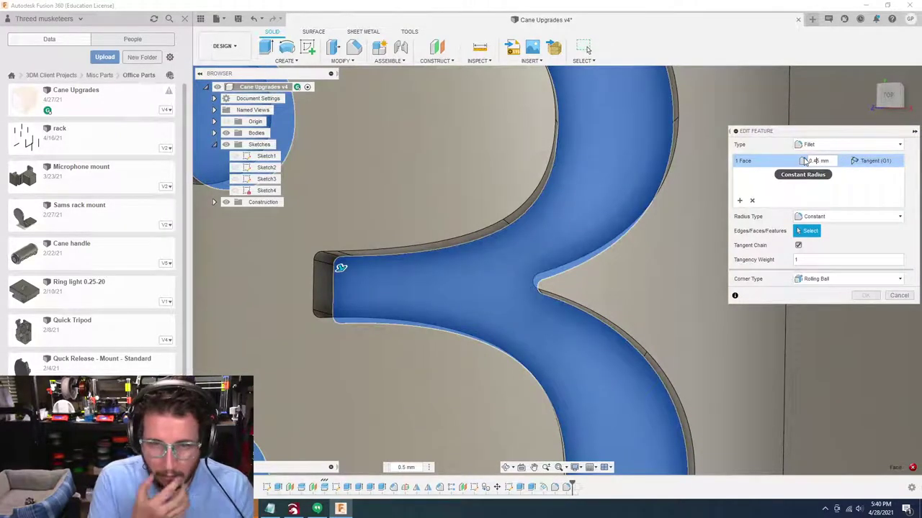
scroll(805, 160, down, 3)
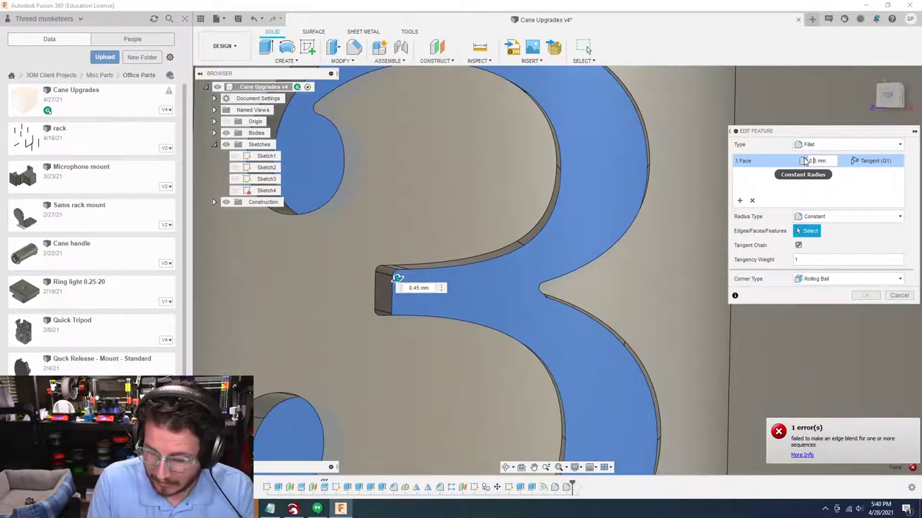
text(0.35)
key(Return)
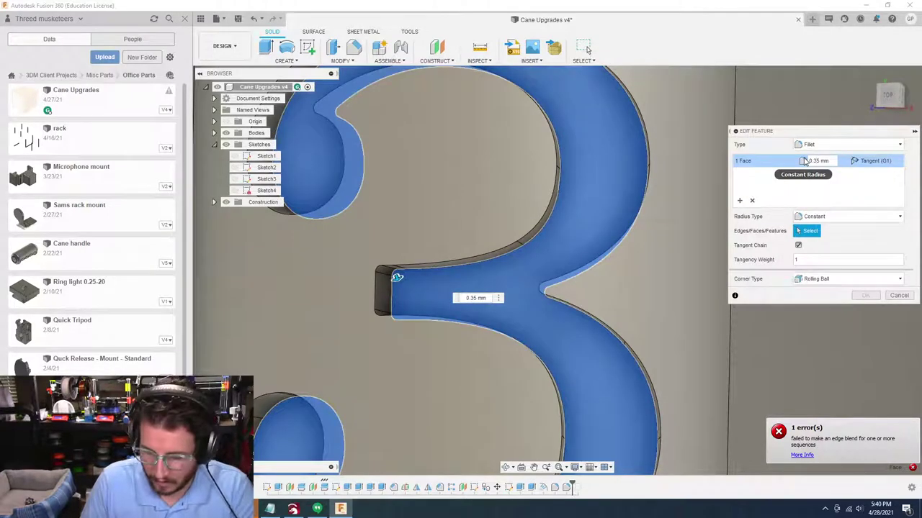
Return the 3's face fillet radius to 0.25 mm and accept the edit
scroll(591, 203, down, 6)
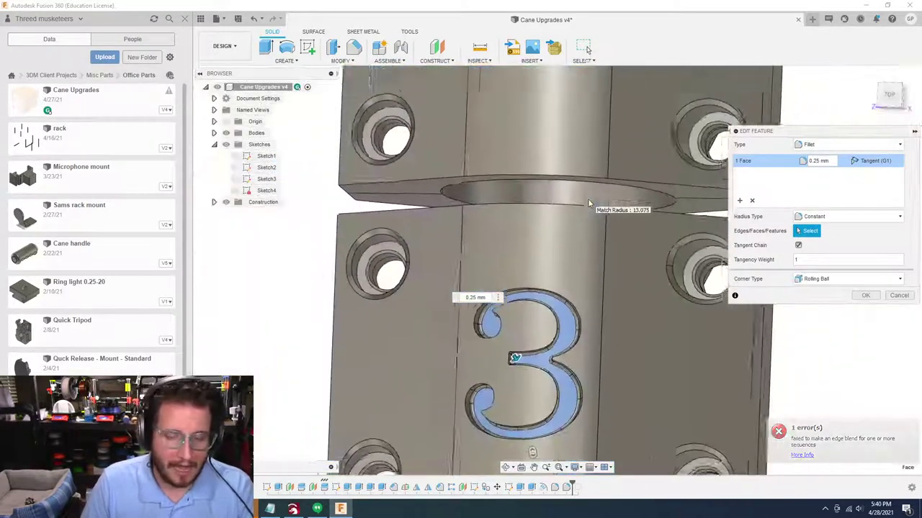
shift+middle_drag(591, 203, 531, 210)
click(861, 295)
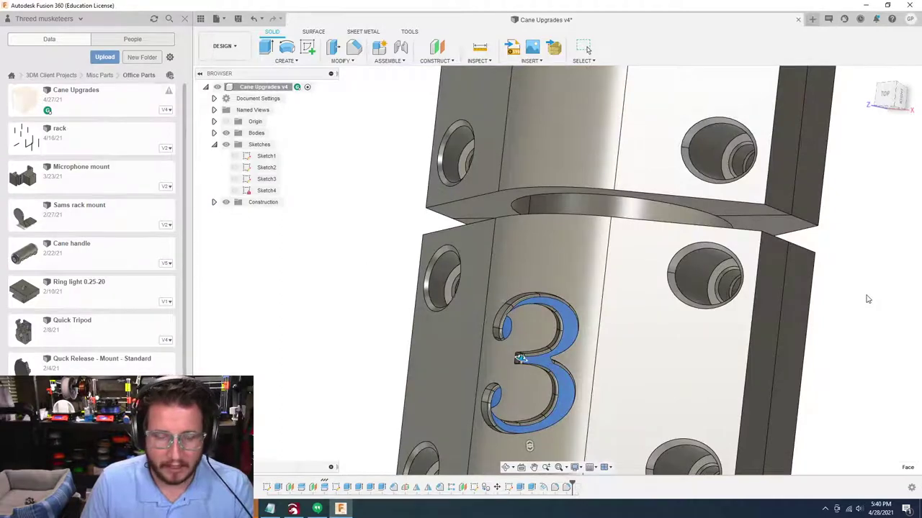
key(Escape)
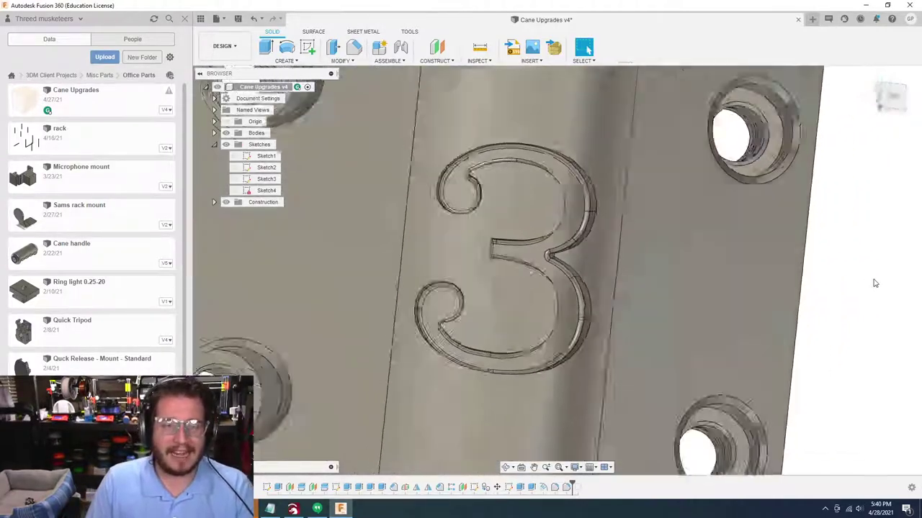
Show Sketch3, which holds the D and M text
shift+middle_drag(875, 283, 825, 268)
shift+middle_drag(514, 216, 555, 207)
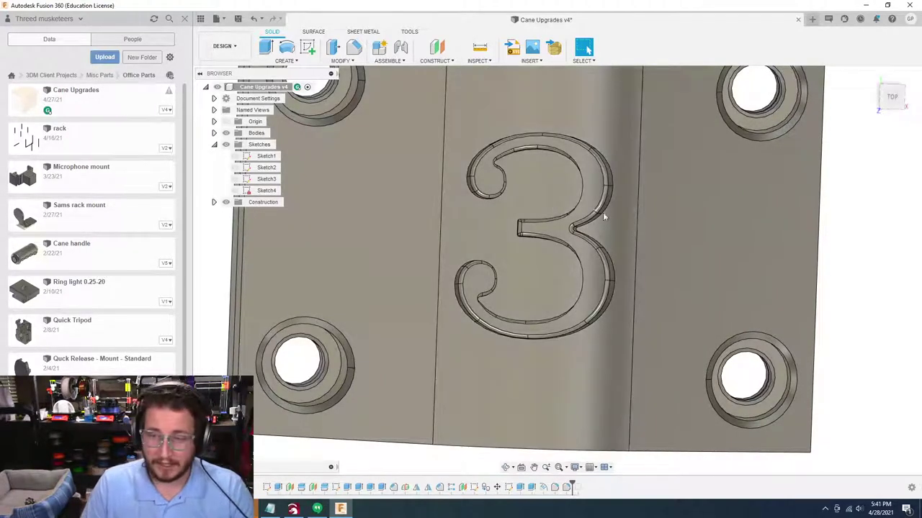
shift+middle_drag(465, 240, 328, 221)
scroll(327, 221, down, 5)
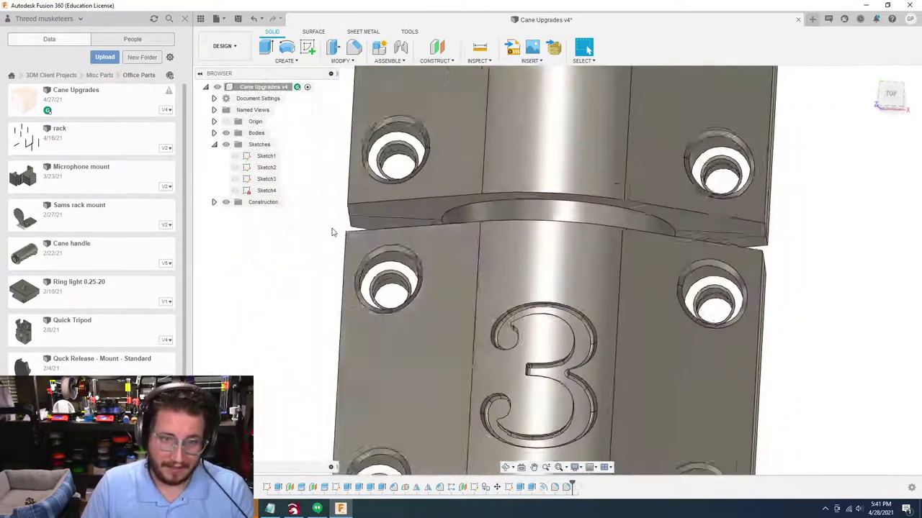
click(234, 179)
scroll(234, 180, up, 3)
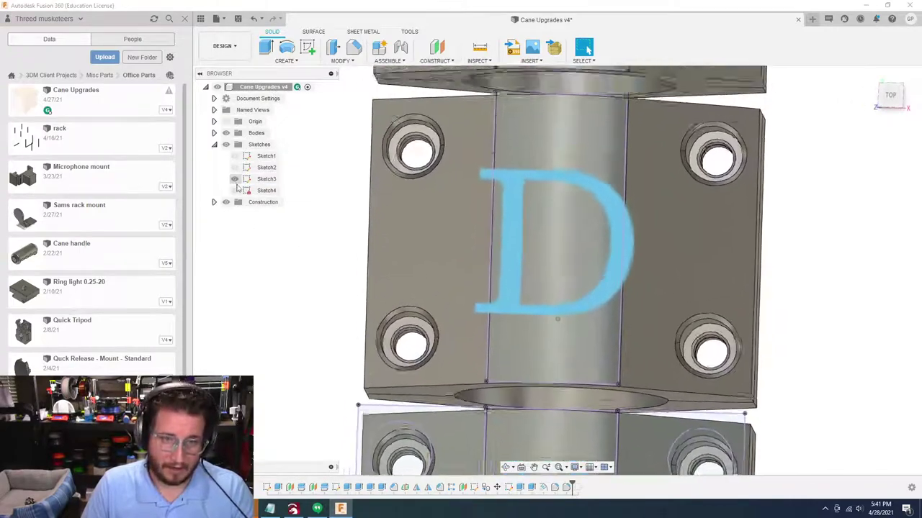
Deboss the D from Sketch3 1 mm deep into the faces of its cane segment with Emboss
click(288, 62)
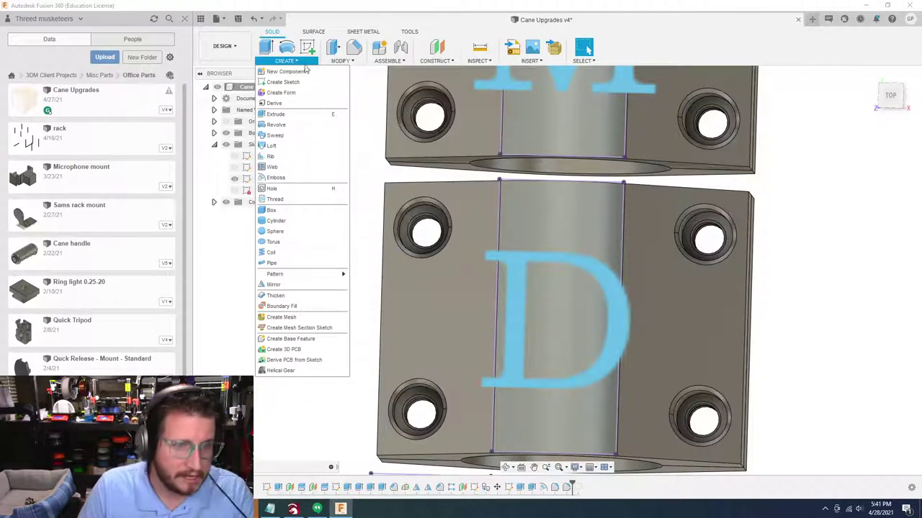
click(303, 177)
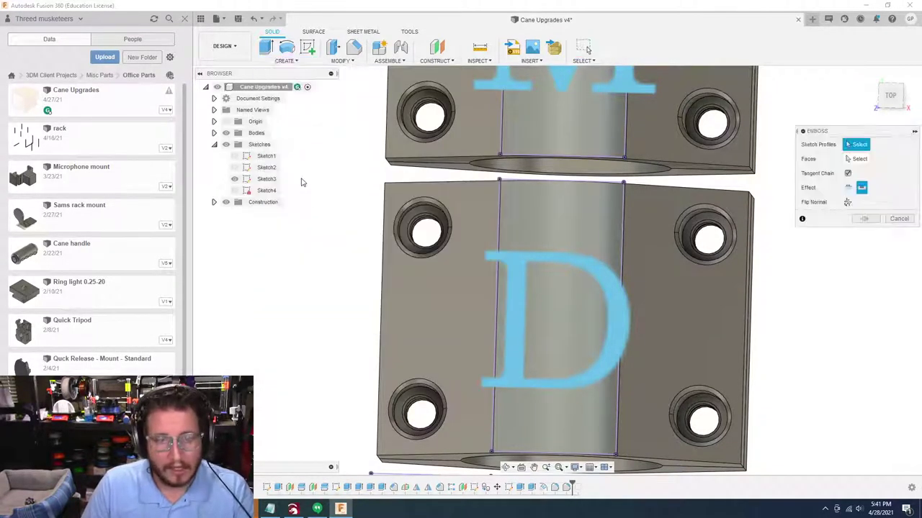
click(518, 292)
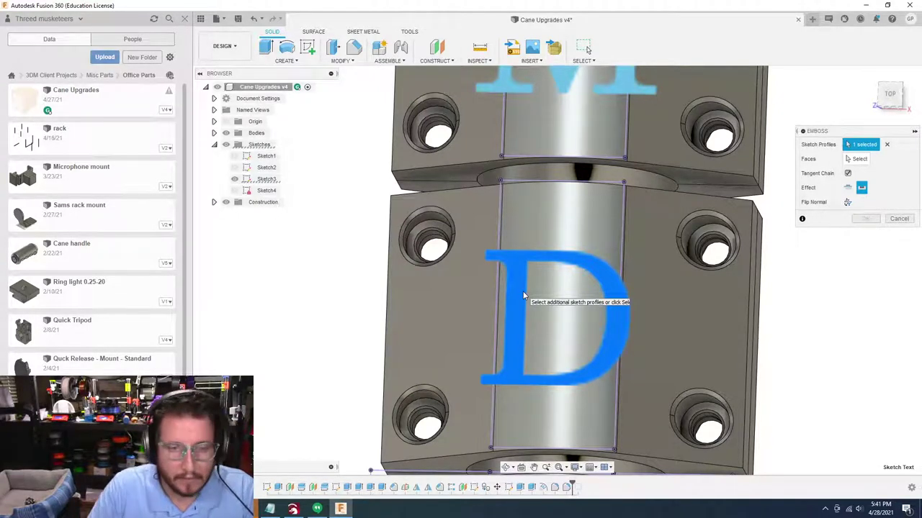
click(851, 160)
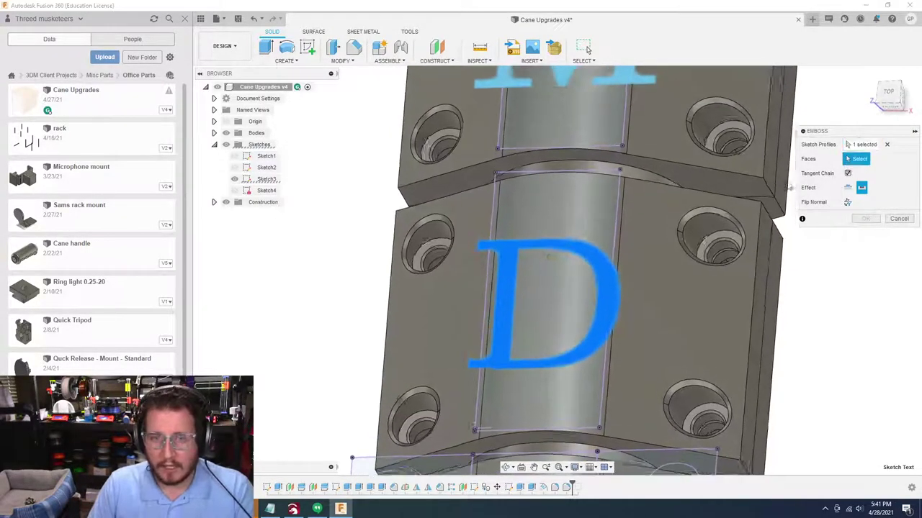
shift+middle_drag(547, 255, 763, 235)
click(656, 227)
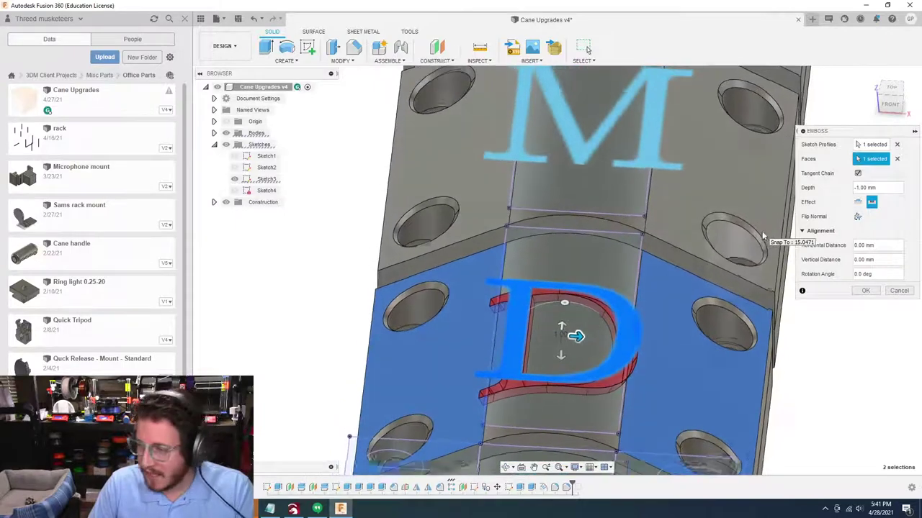
shift+middle_drag(764, 235, 807, 259)
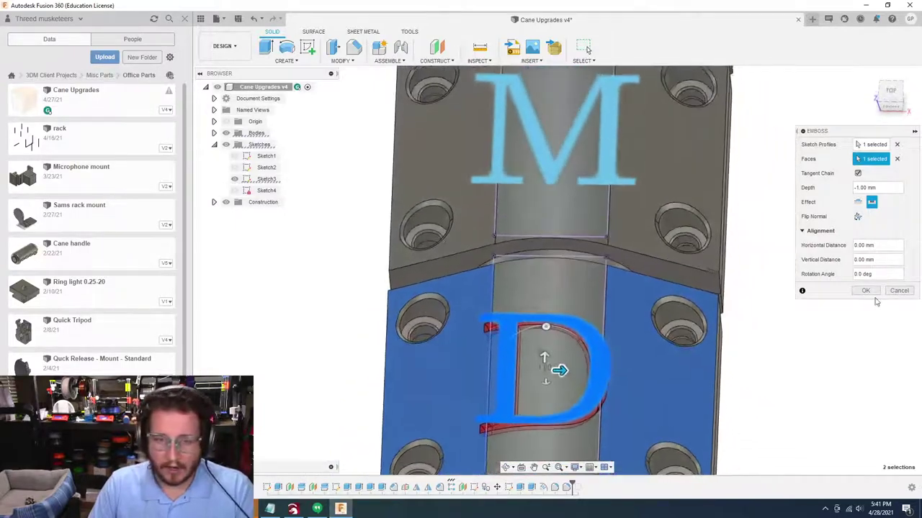
click(865, 290)
Deboss the M 1 mm deep into the faces of its cane segment and hide Sketch3
shift+middle_drag(871, 296, 391, 327)
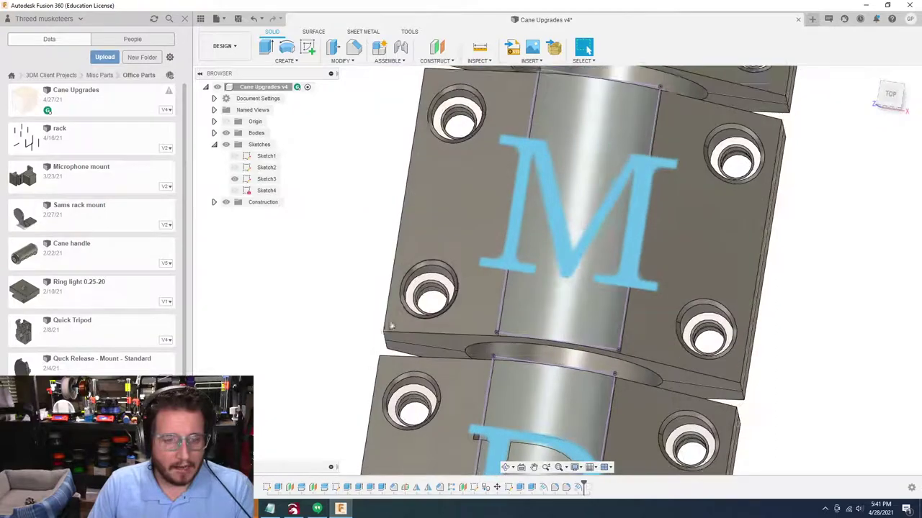
click(344, 61)
click(284, 61)
click(296, 180)
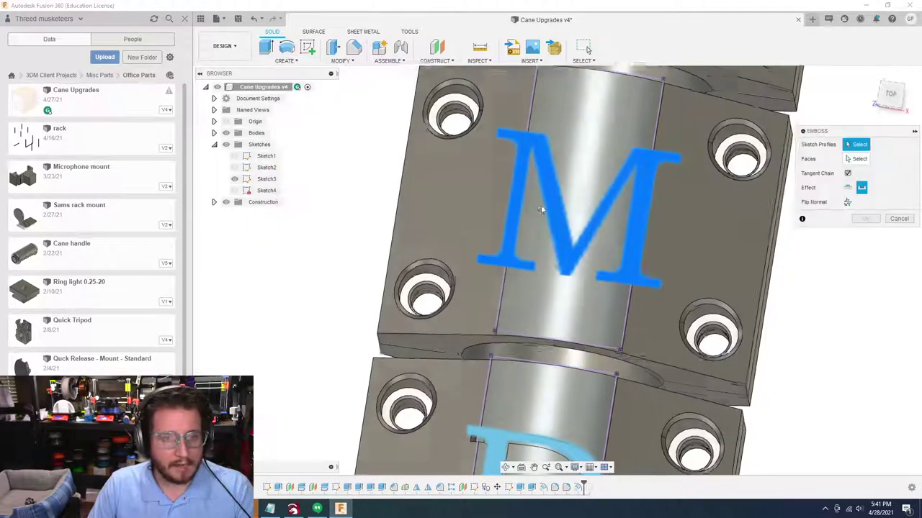
click(553, 211)
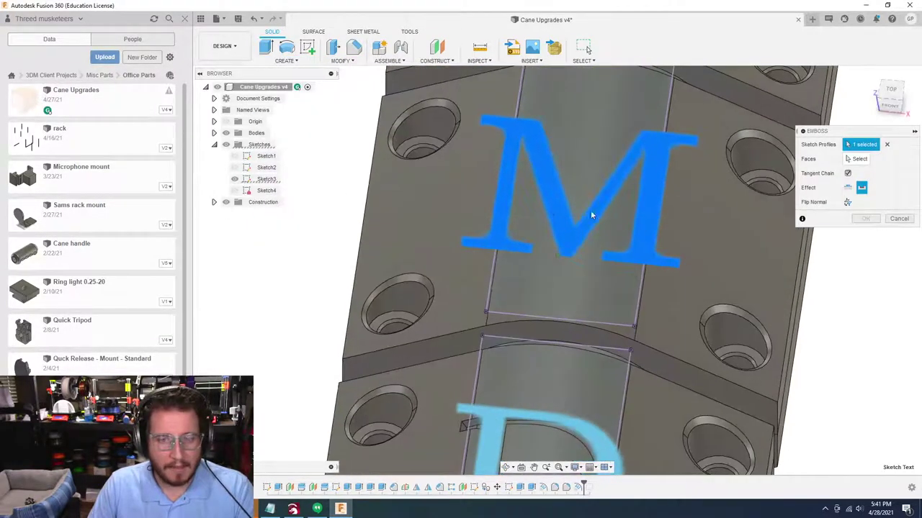
click(859, 159)
click(699, 245)
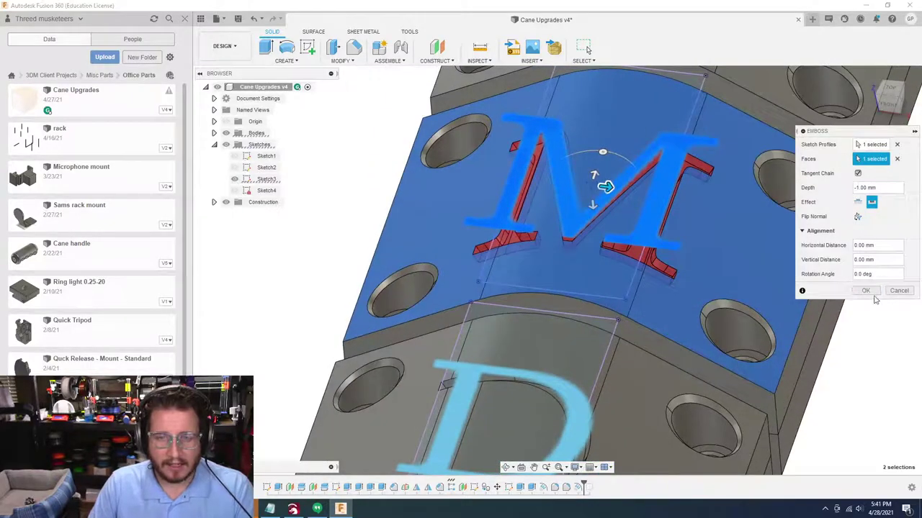
click(865, 291)
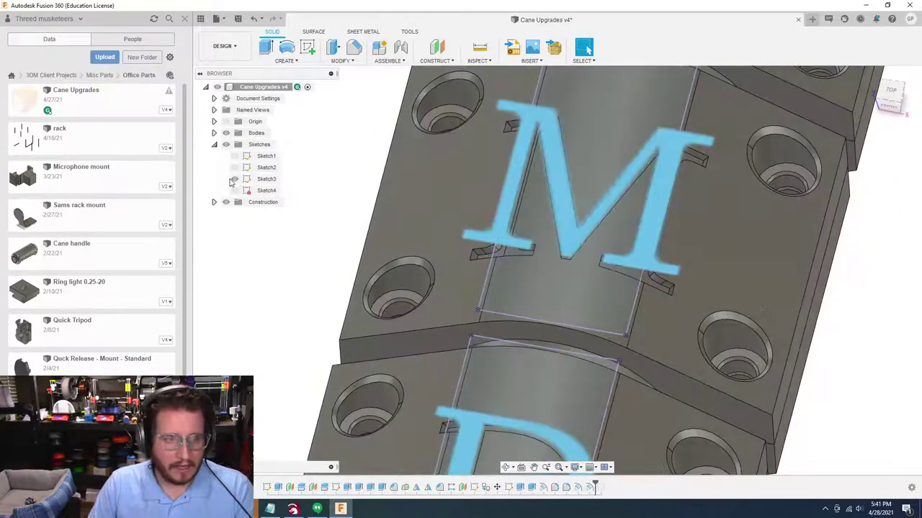
click(234, 178)
click(240, 191)
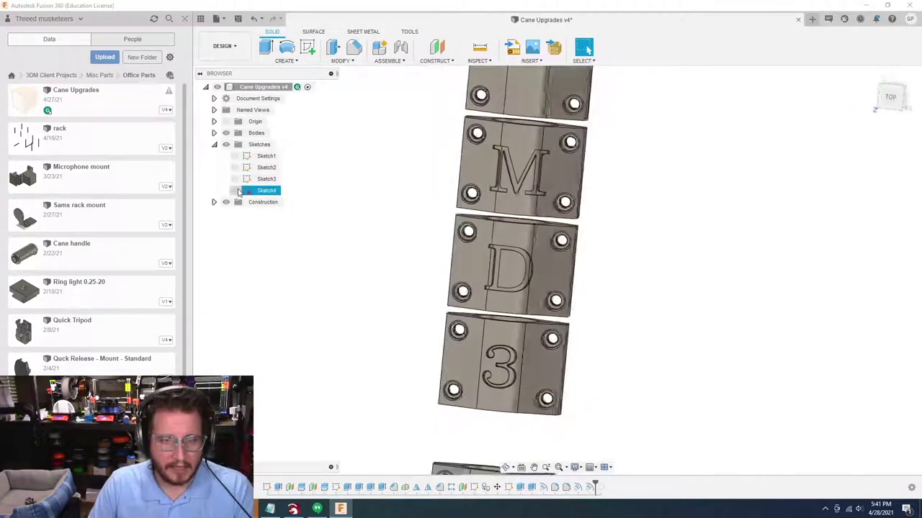
scroll(332, 100, up, 10)
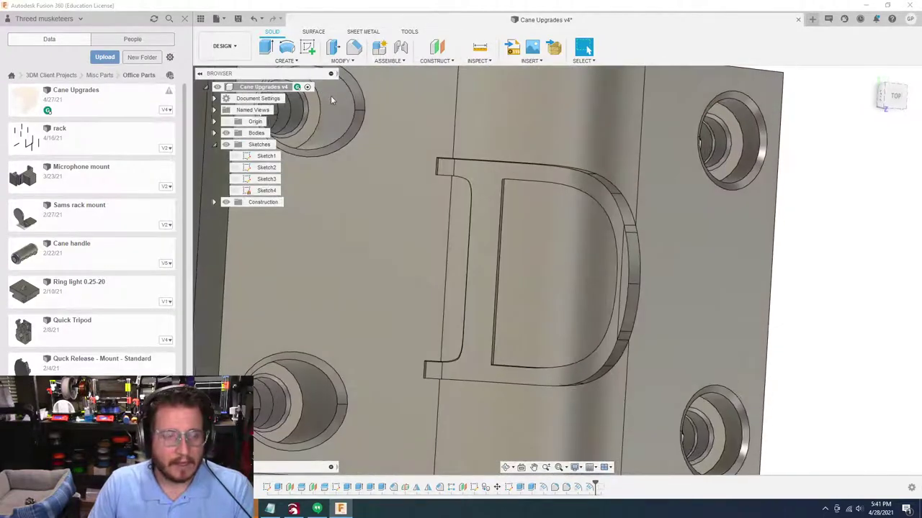
key(f)
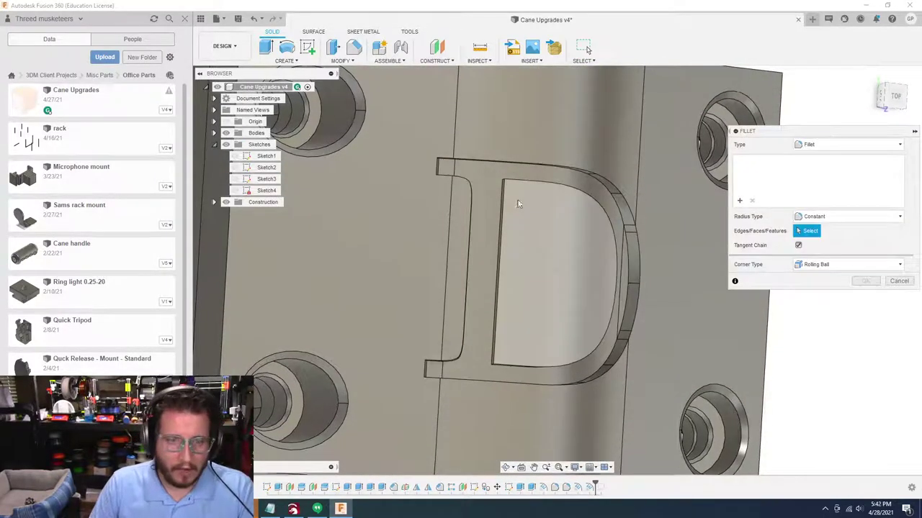
scroll(504, 191, up, 5)
click(485, 162)
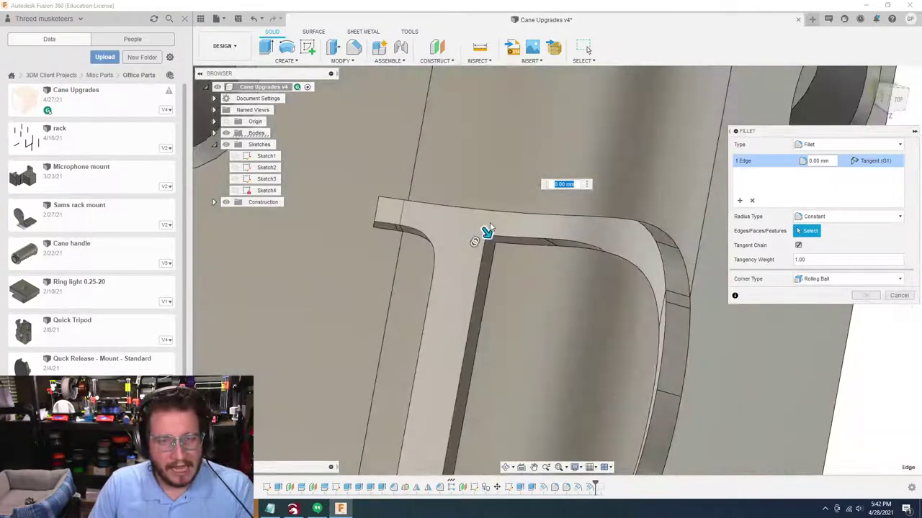
shift+middle_drag(488, 229, 493, 245)
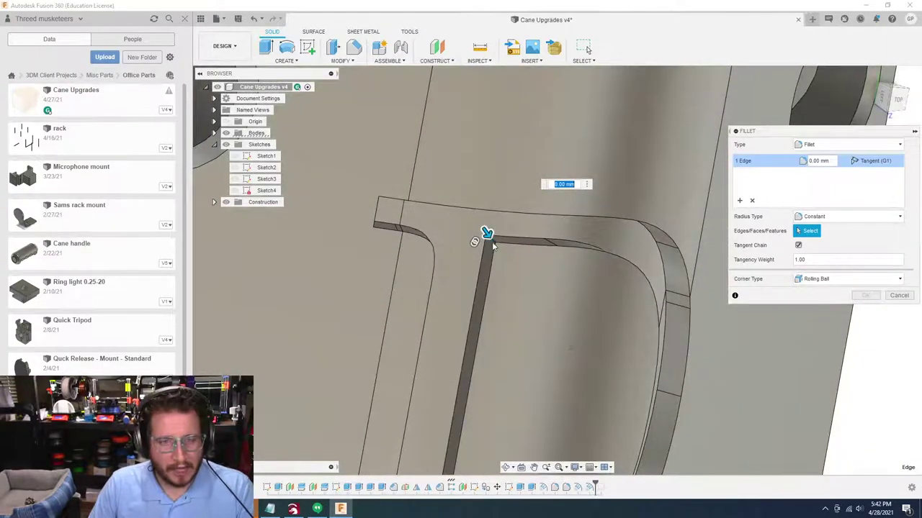
click(493, 245)
scroll(494, 246, down, 5)
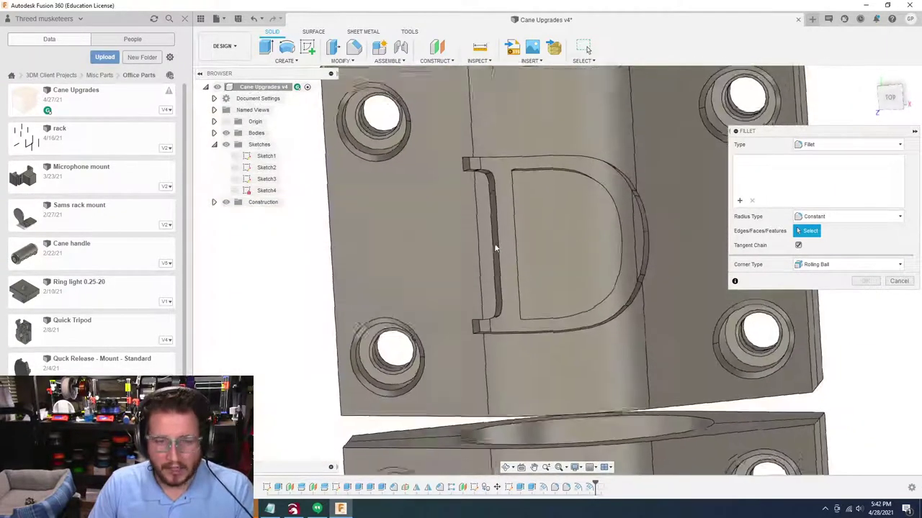
scroll(527, 329, up, 4)
scroll(528, 330, up, 1)
shift+middle_drag(478, 329, 480, 336)
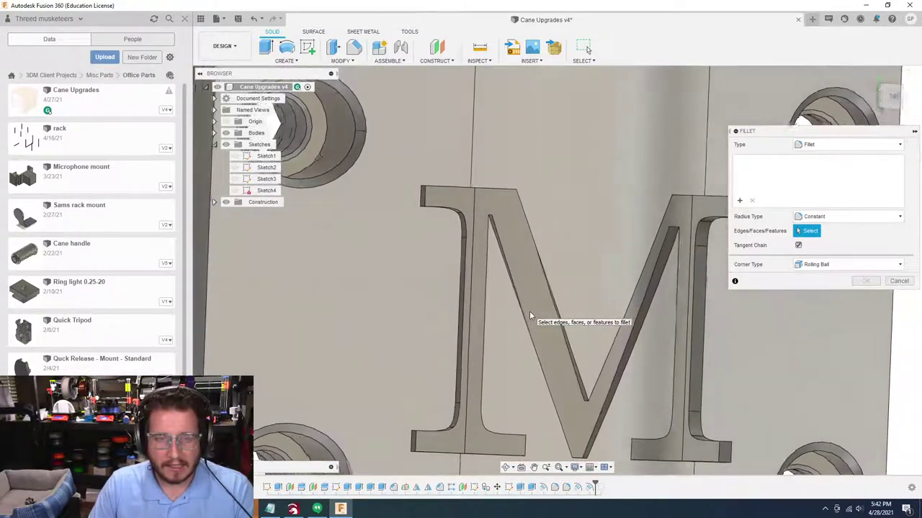
scroll(529, 315, down, 3)
scroll(530, 316, down, 5)
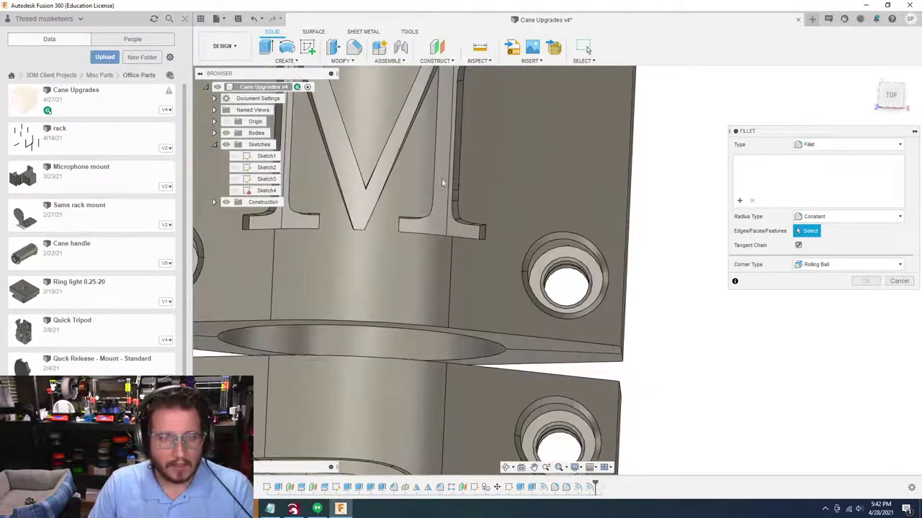
click(441, 178)
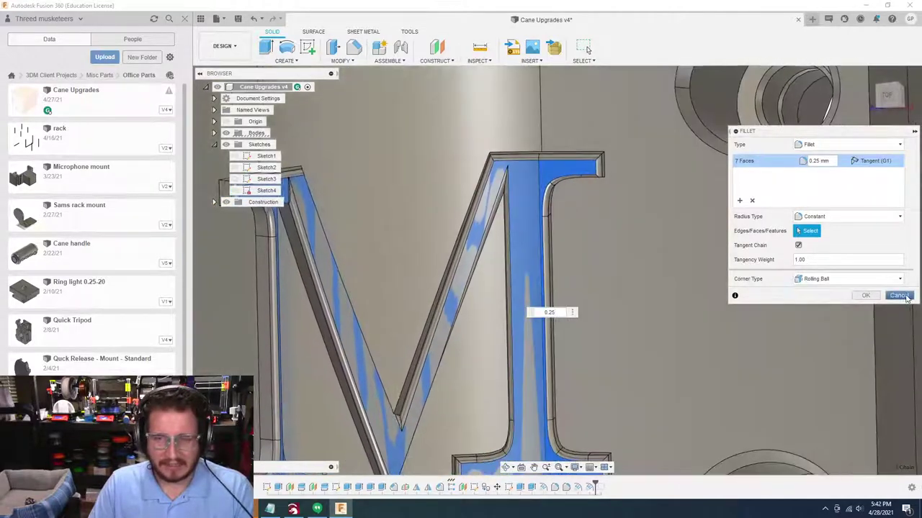
click(907, 297)
Fillet the two upper inner corner edges of the M recess, beside its vertical stems, with a 0.15 mm radius
key(f)
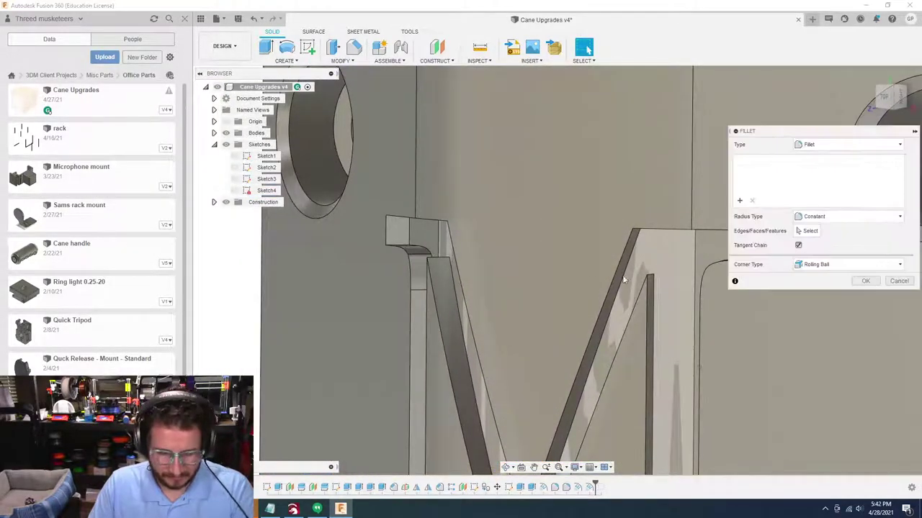
shift+middle_drag(624, 279, 401, 267)
click(715, 355)
click(402, 265)
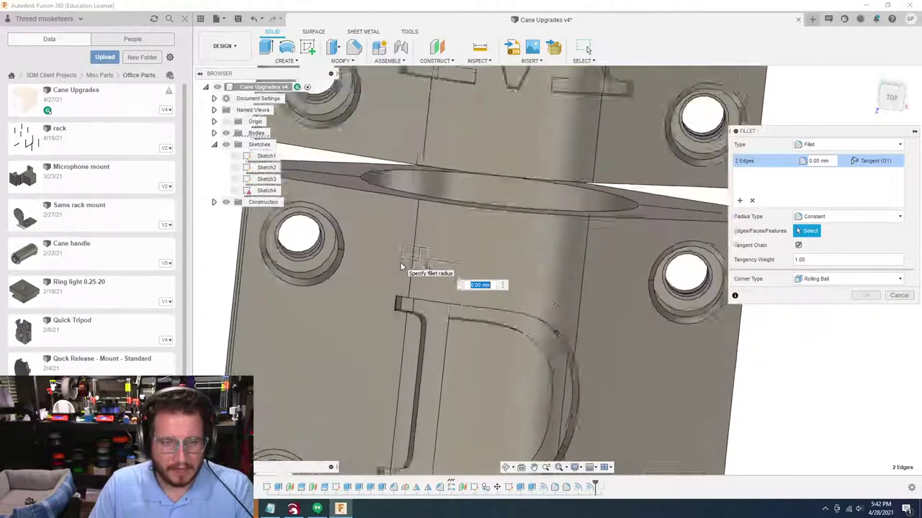
text(0)
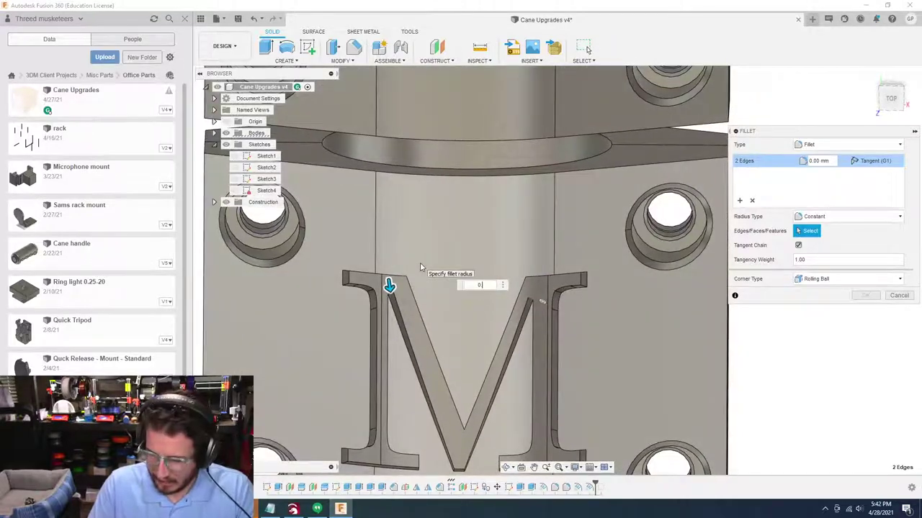
text(.15)
key(BackSpace)
text(15)
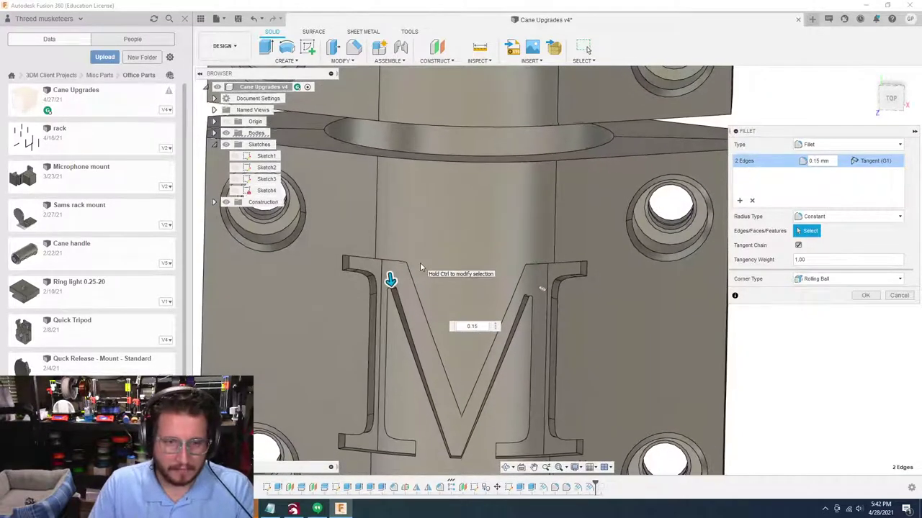
click(863, 298)
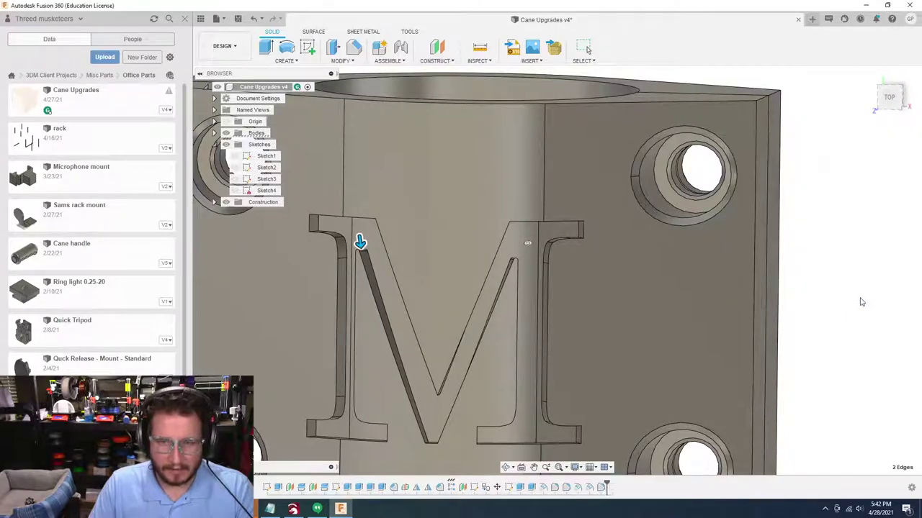
Fillet the floor faces of the M and D recesses together with a 0.25 mm radius
key(f)
shift+middle_drag(516, 244, 531, 242)
click(531, 242)
scroll(531, 240, down, 5)
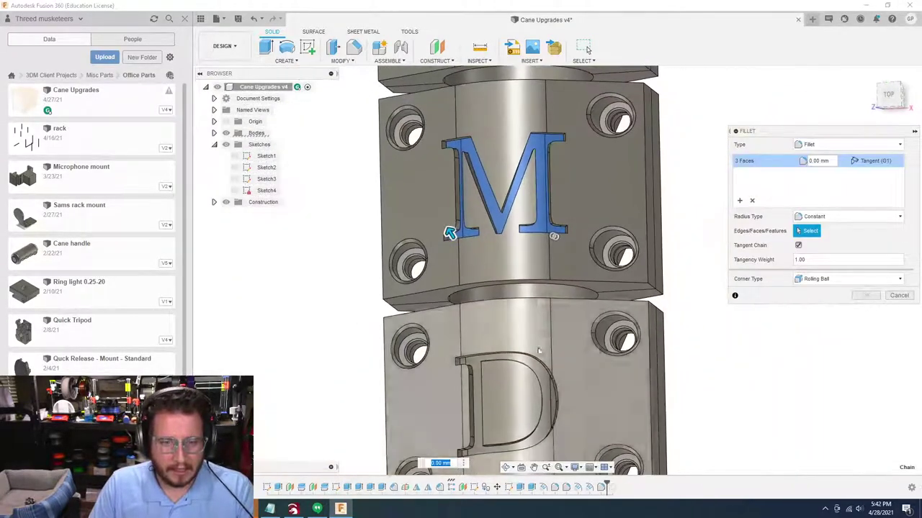
click(545, 368)
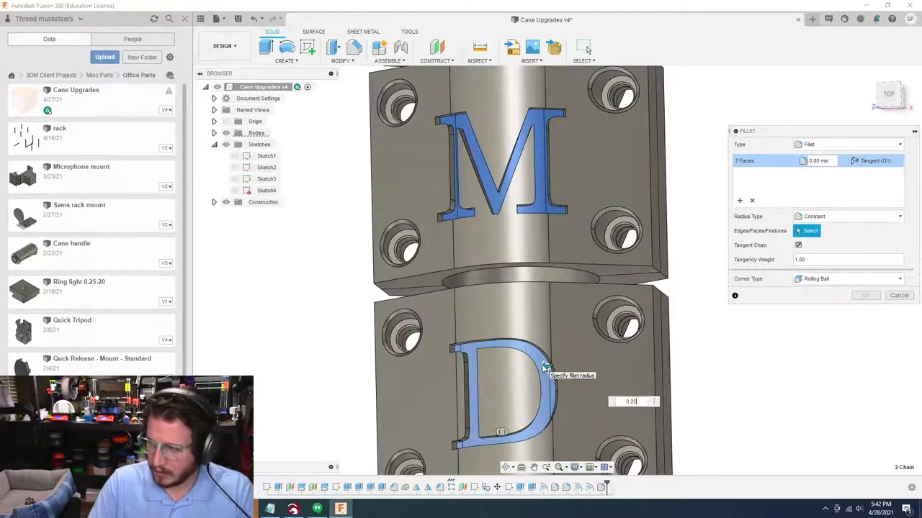
scroll(546, 369, up, 6)
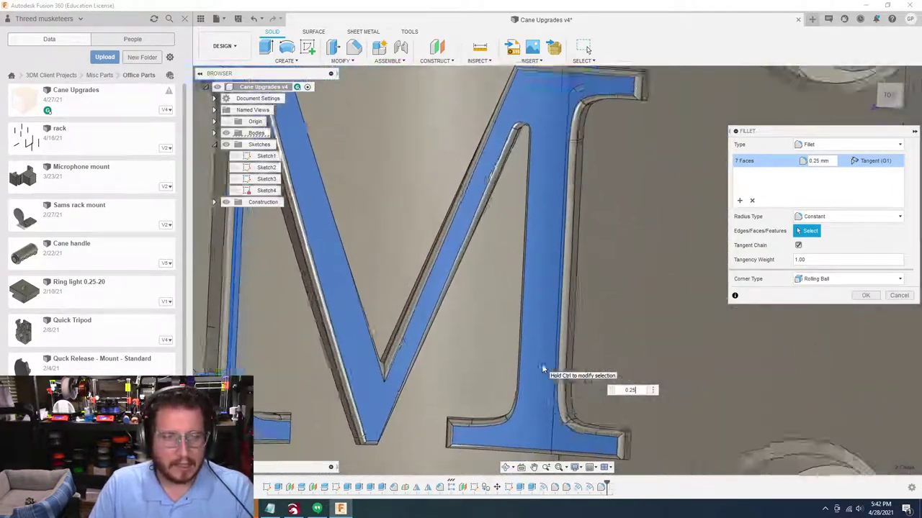
shift+middle_drag(543, 369, 544, 370)
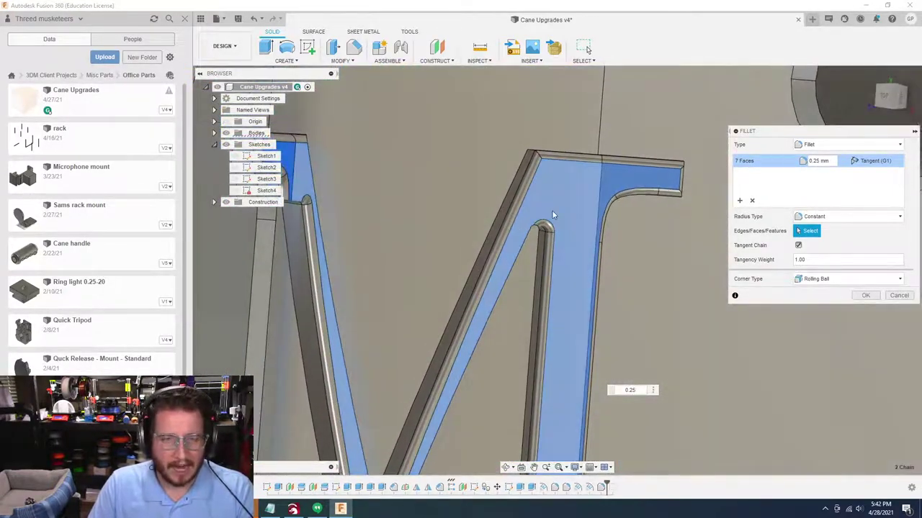
shift+middle_drag(529, 223, 624, 241)
click(868, 295)
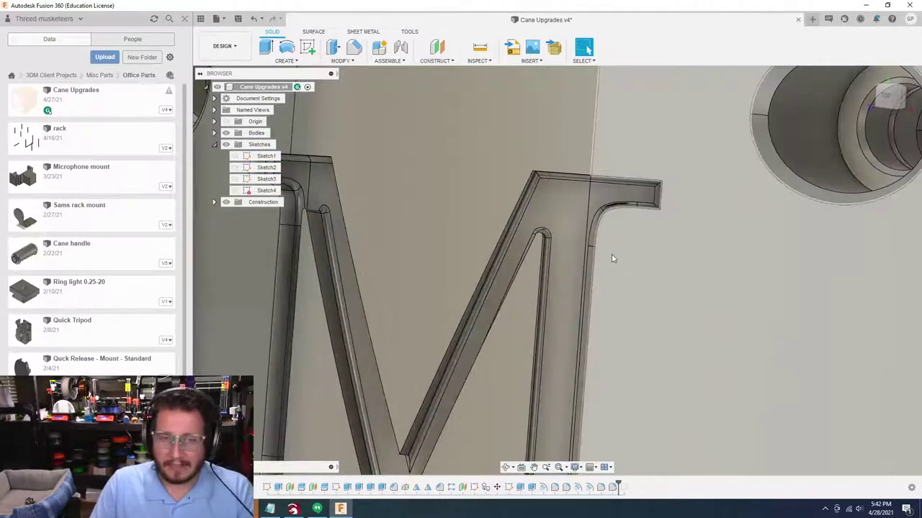
shift+middle_drag(612, 255, 515, 267)
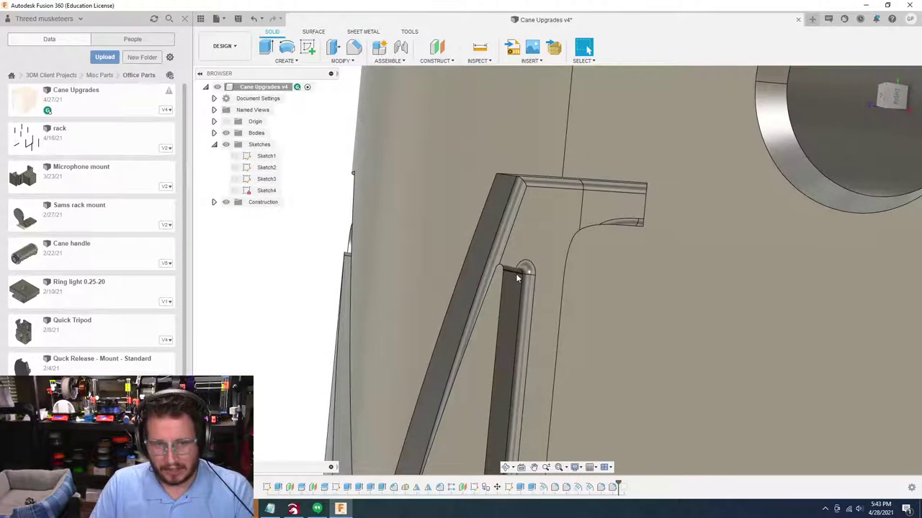
scroll(521, 277, down, 1)
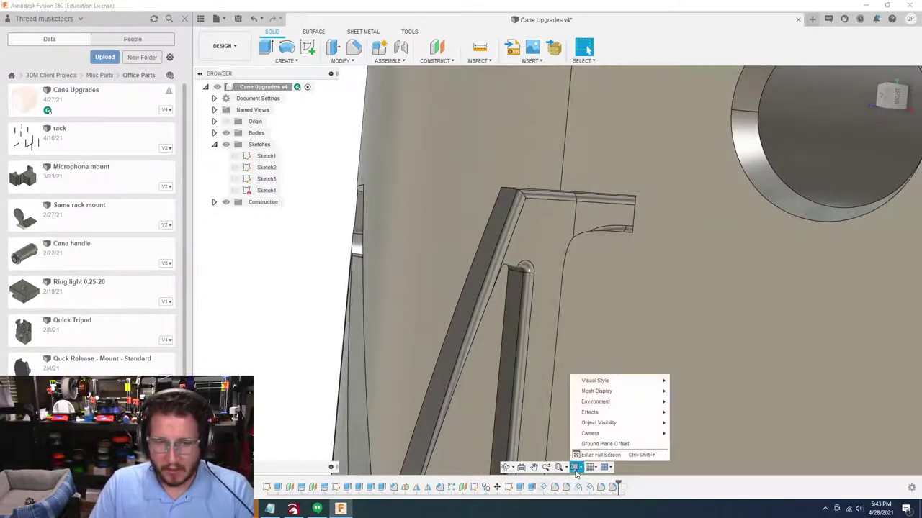
Set the visual style to Shaded with Hidden Edges and view the M recess
mouse_move(598, 393)
mouse_move(636, 383)
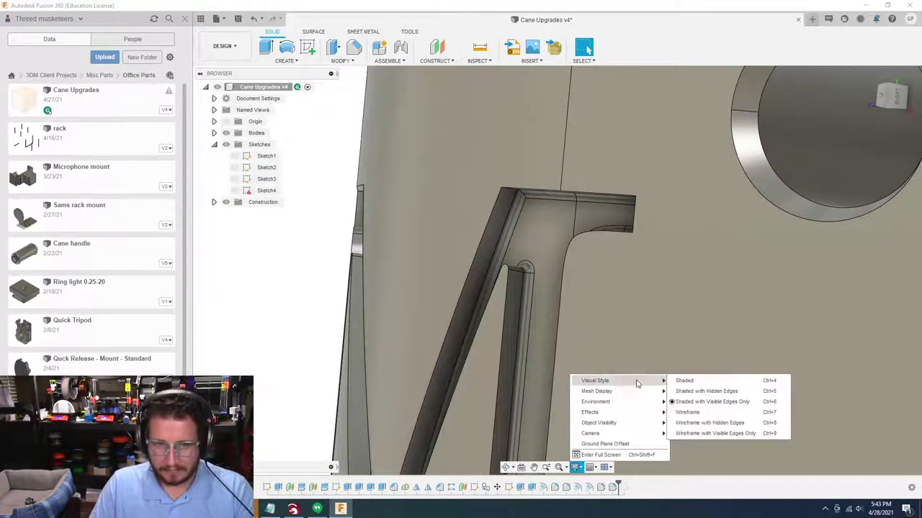
click(689, 391)
scroll(689, 390, down, 3)
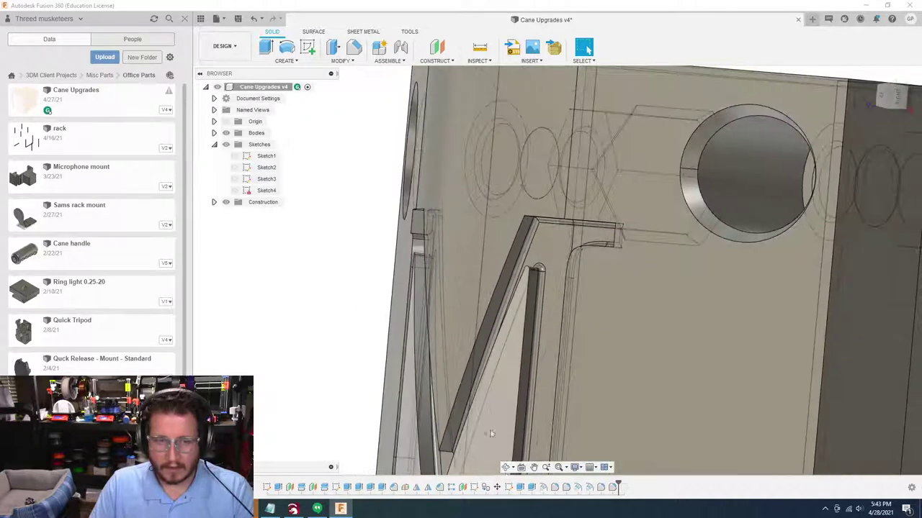
Switch the visual style to Shaded and examine the filleted M recess without edge lines
click(575, 467)
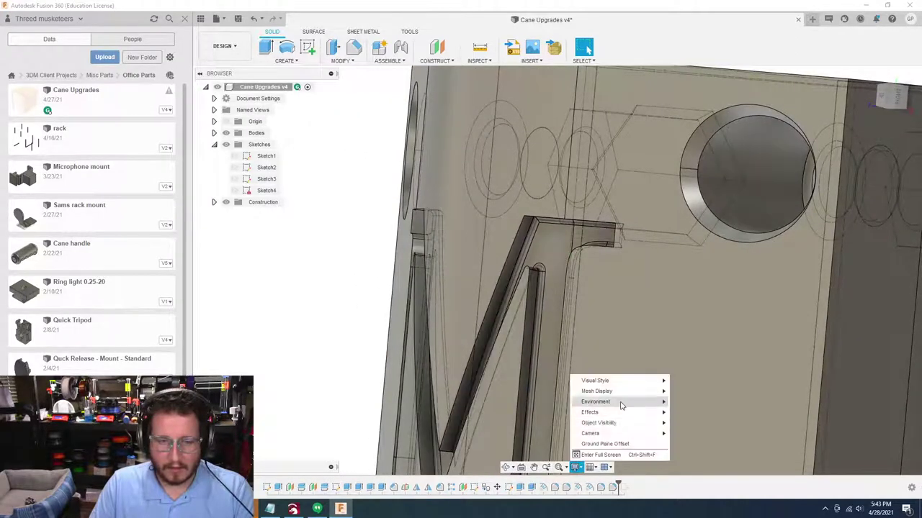
mouse_move(633, 384)
click(710, 381)
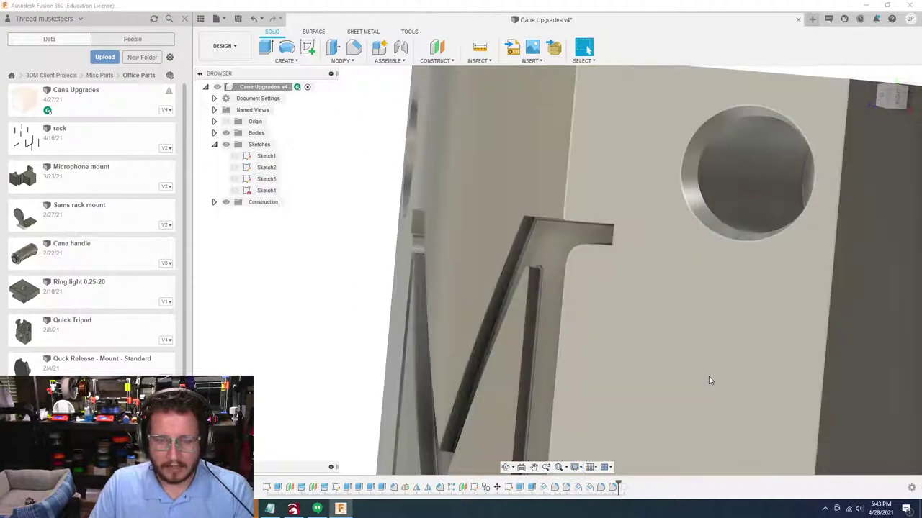
scroll(704, 382, down, 5)
scroll(571, 261, up, 10)
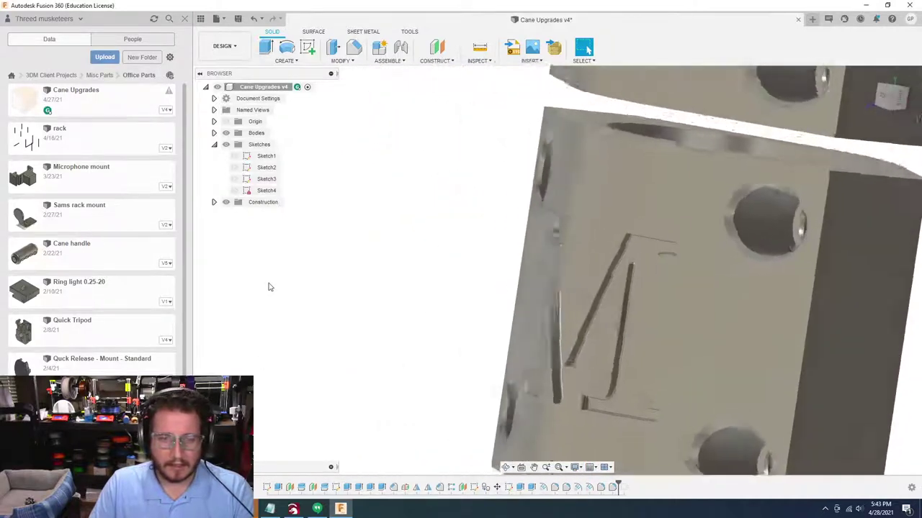
scroll(679, 234, down, 8)
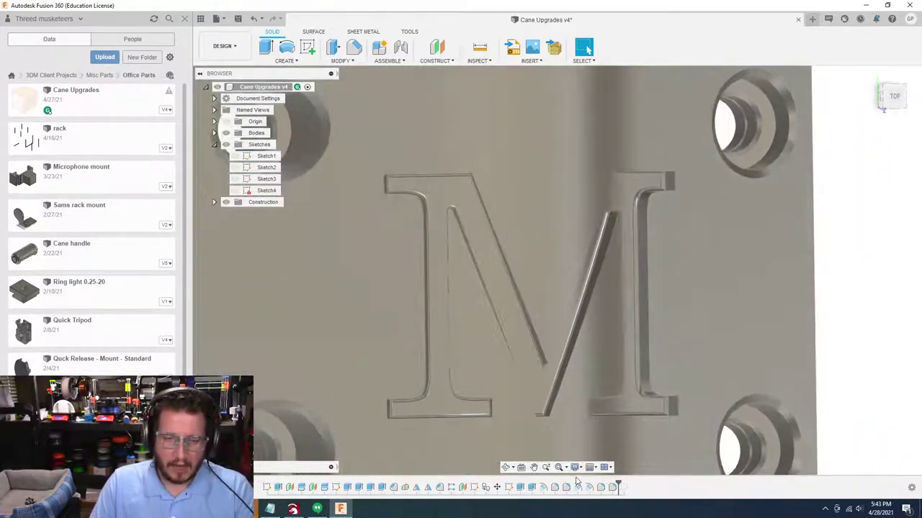
Change the visual style to show the shaded model with its visible edges
click(576, 467)
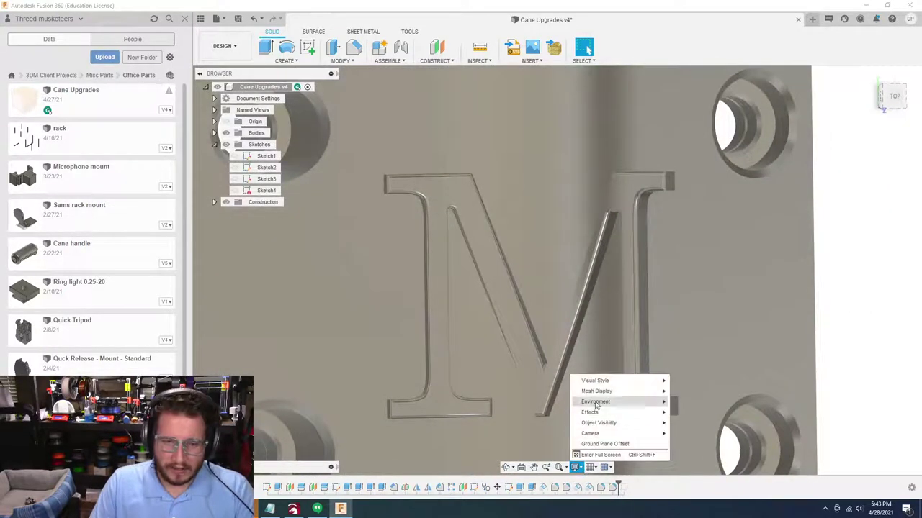
mouse_move(612, 383)
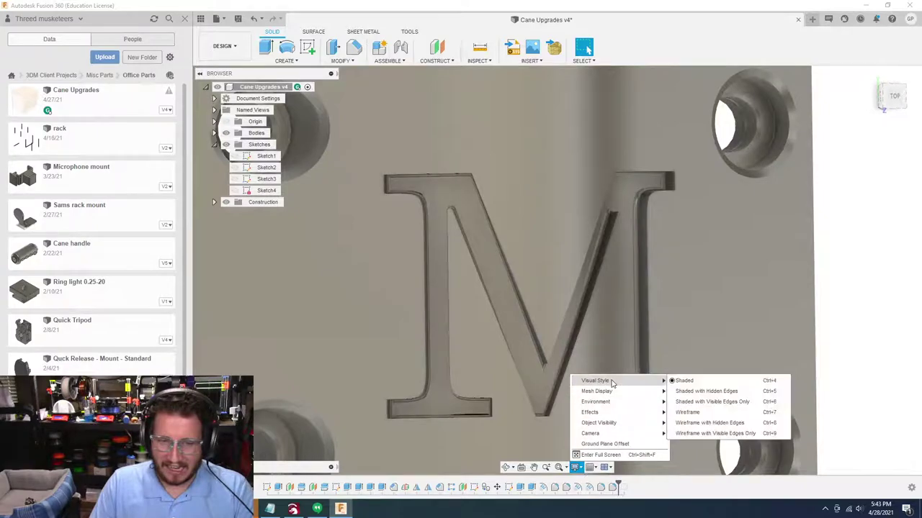
click(693, 391)
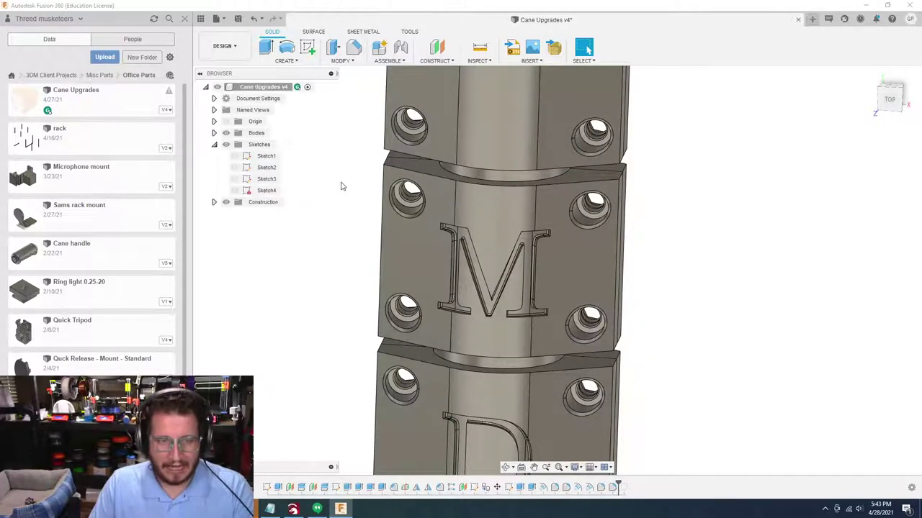
Open the Appearance settings and expand the Plastic category of the Fusion 360 library
key(a)
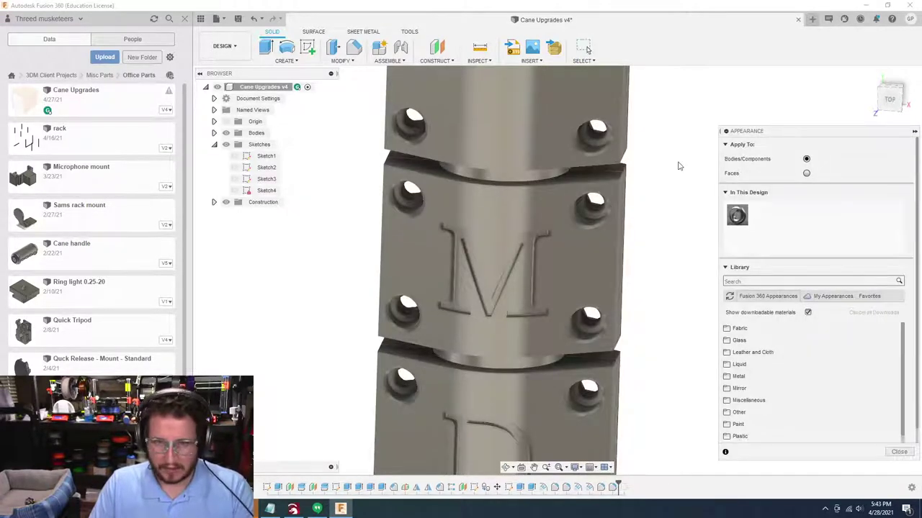
scroll(678, 166, down, 2)
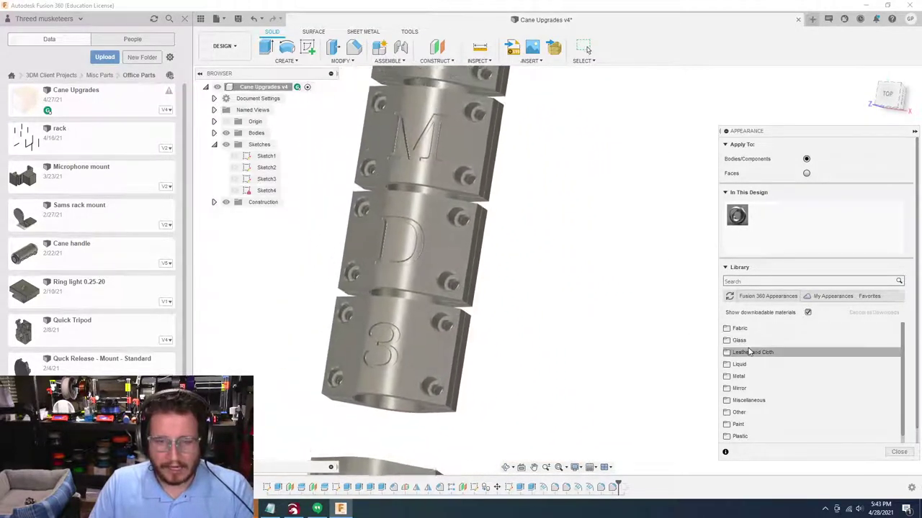
scroll(757, 380, down, 2)
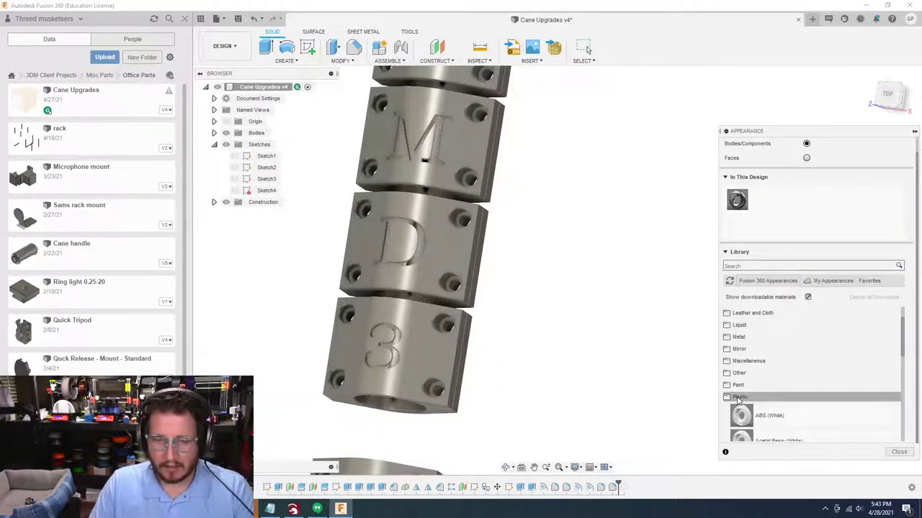
Look through the plastic appearances, including the Textured group, for a finish for the cane segments
scroll(742, 399, down, 6)
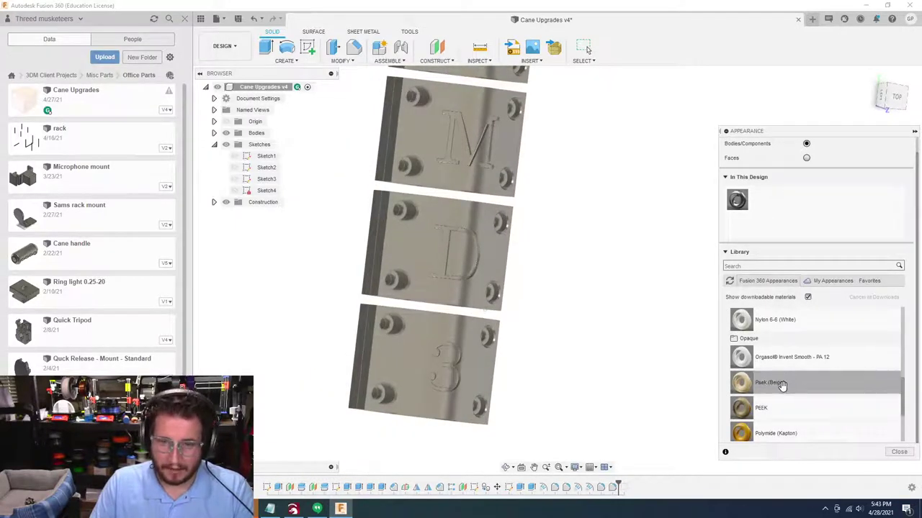
scroll(803, 388, down, 2)
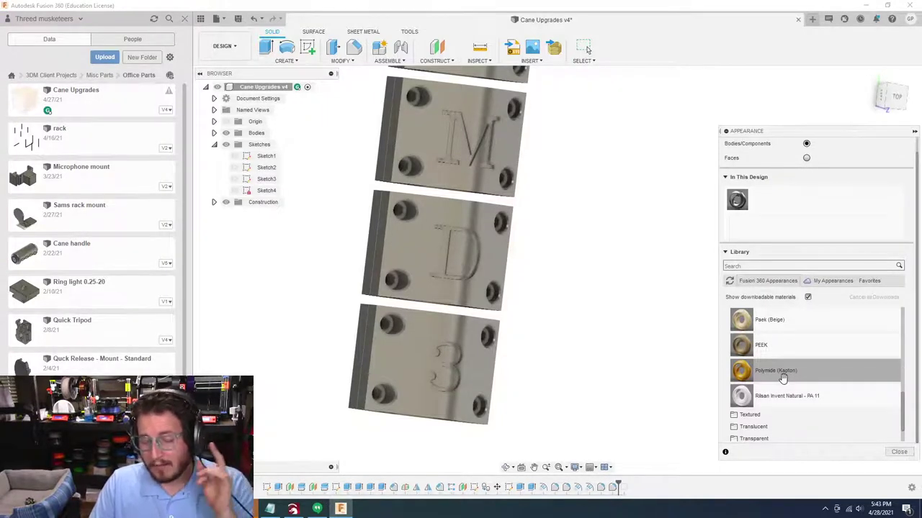
scroll(783, 378, up, 3)
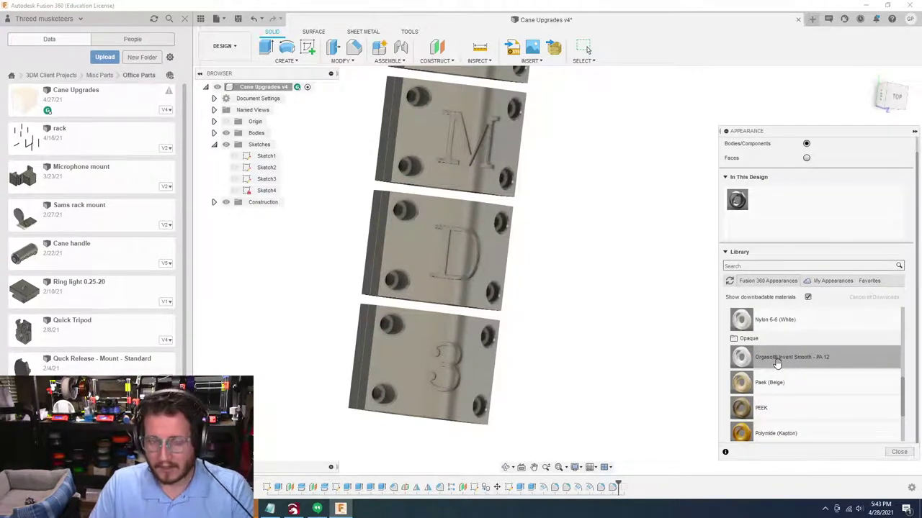
scroll(777, 364, up, 3)
scroll(807, 369, up, 2)
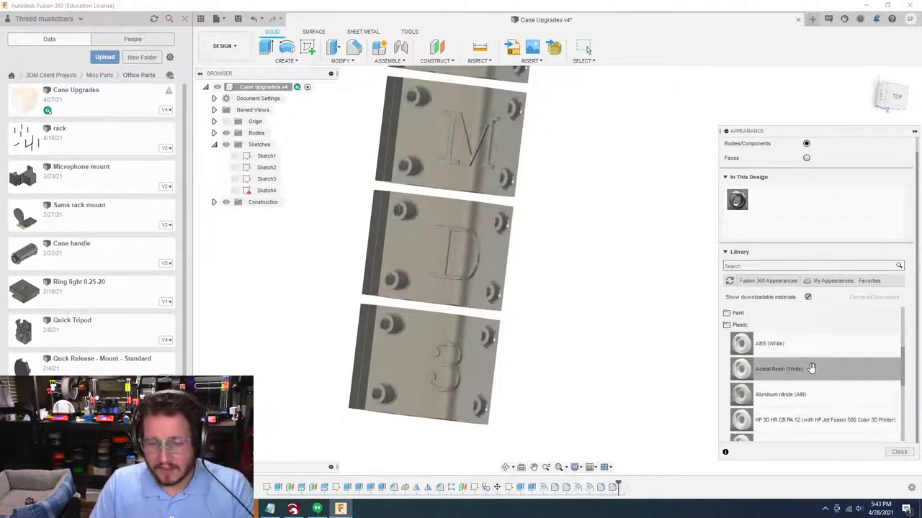
scroll(809, 370, down, 2)
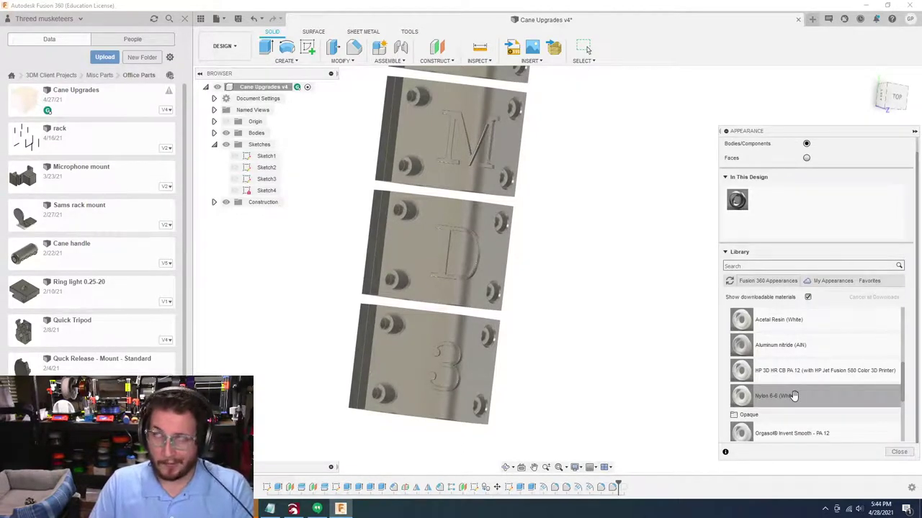
scroll(763, 370, down, 5)
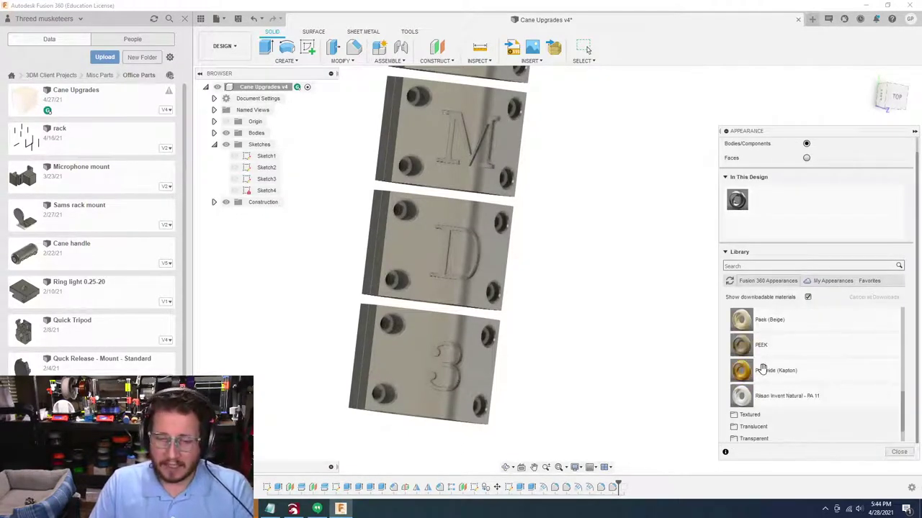
scroll(762, 370, down, 2)
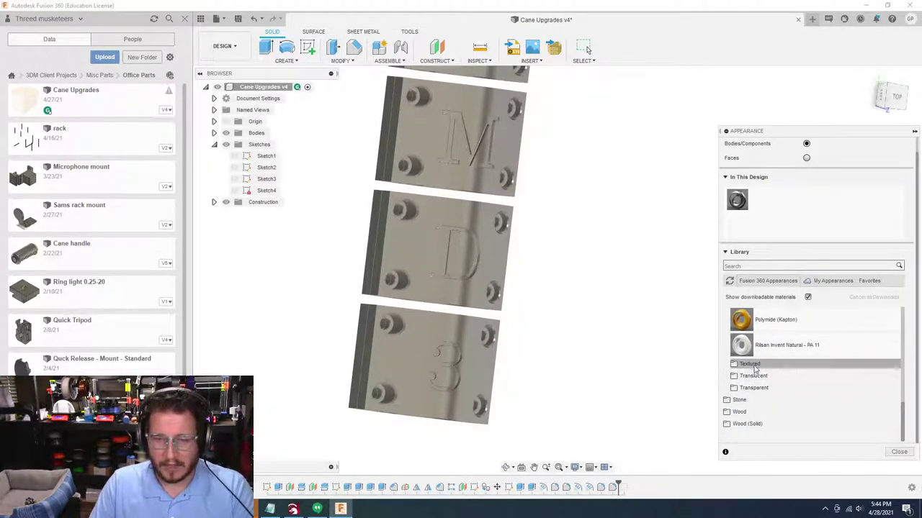
click(756, 367)
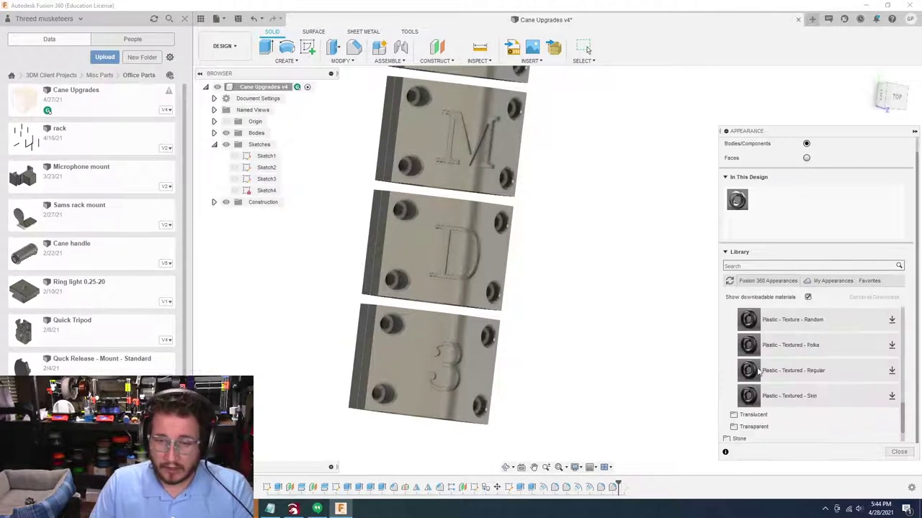
click(755, 366)
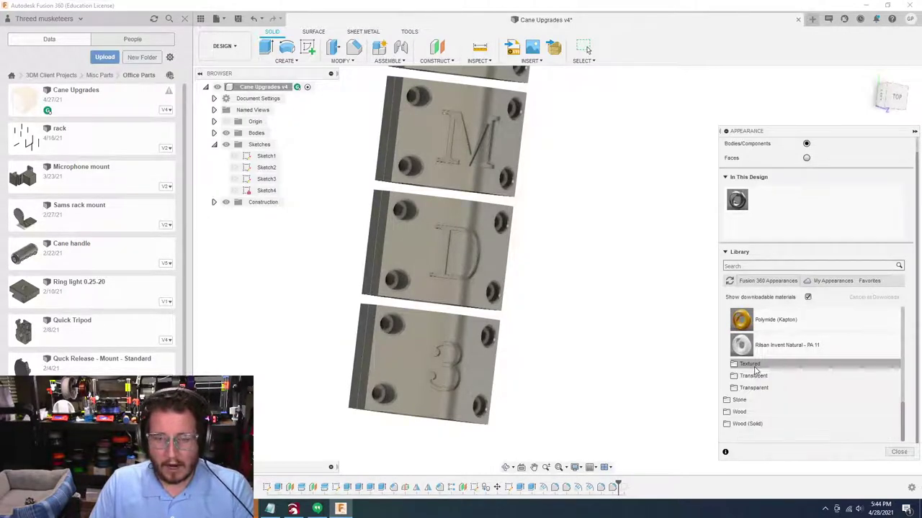
Apply the Plastic - Translucent Matte (Blue) appearance to the body carrying the 3
scroll(759, 383, down, 2)
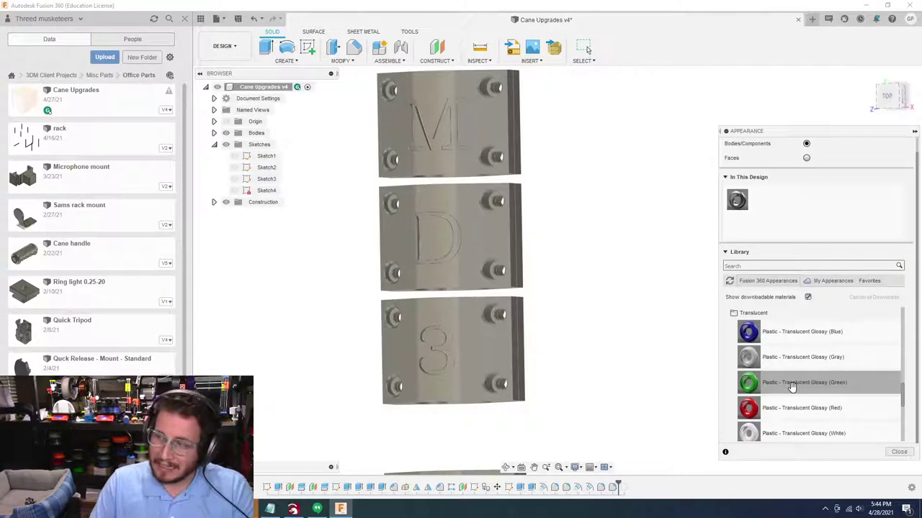
scroll(810, 409, down, 3)
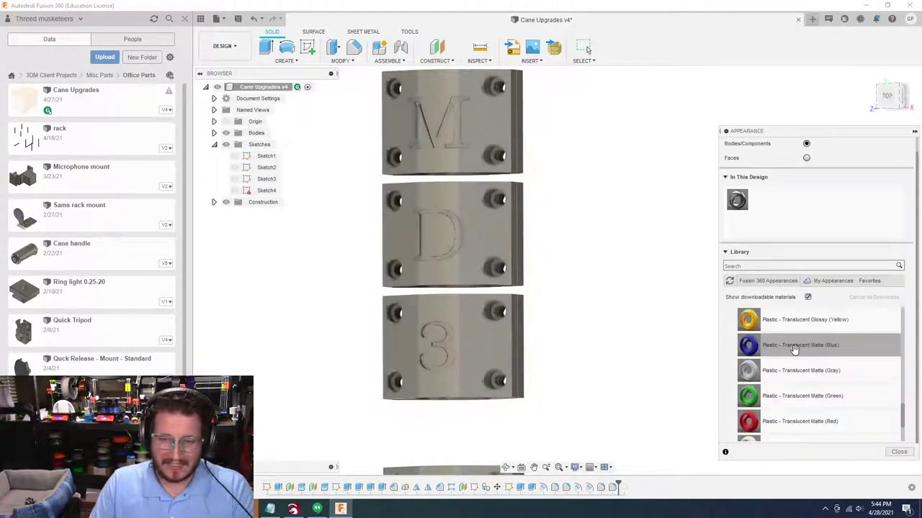
drag(794, 349, 498, 337)
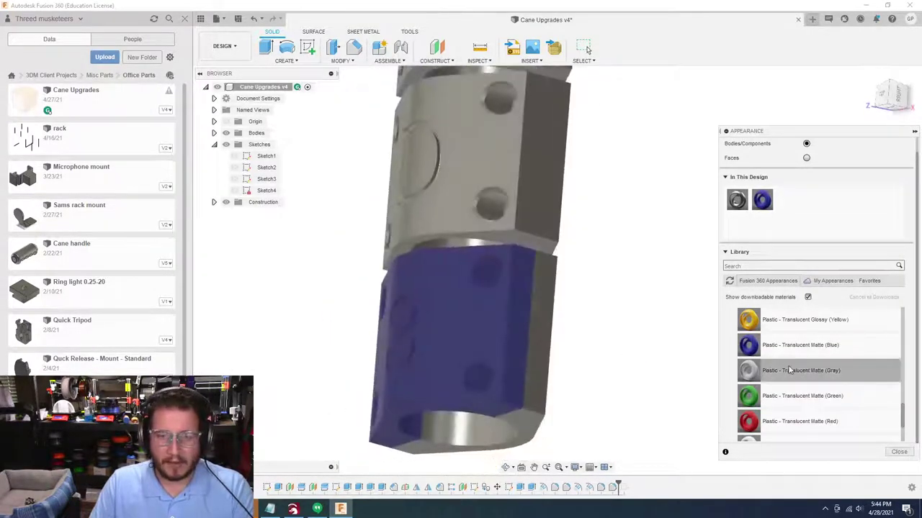
Look through the Translucent and Textured plastic groups for another finish and collapse both
scroll(789, 370, up, 5)
scroll(777, 371, down, 3)
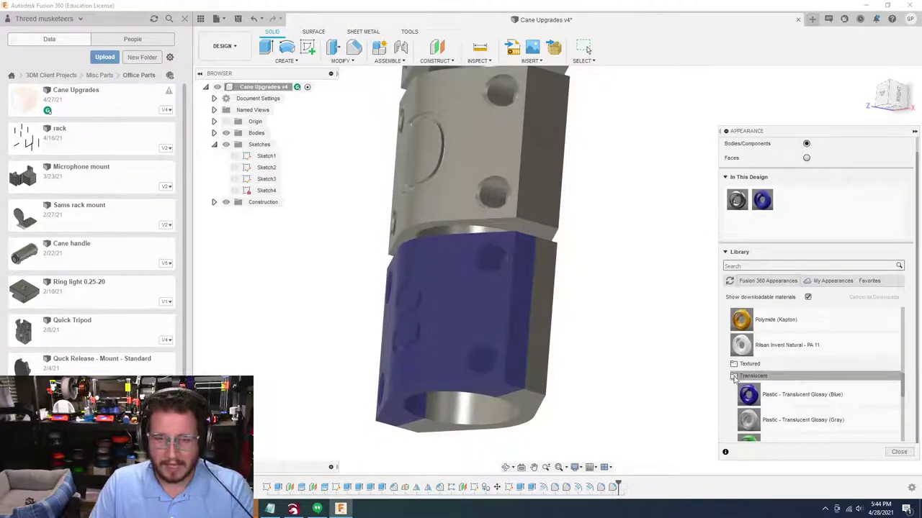
scroll(735, 379, down, 2)
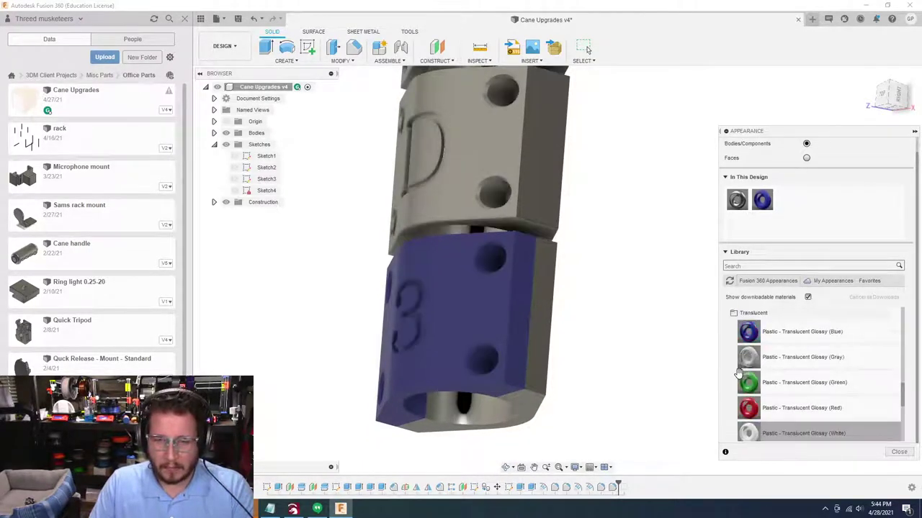
scroll(735, 373, up, 2)
click(735, 376)
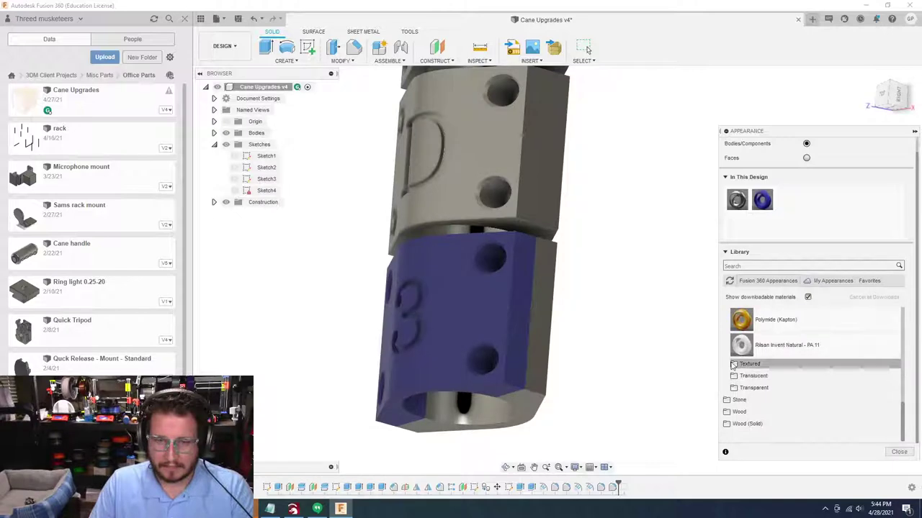
click(733, 365)
scroll(734, 353, down, 2)
scroll(733, 331, up, 1)
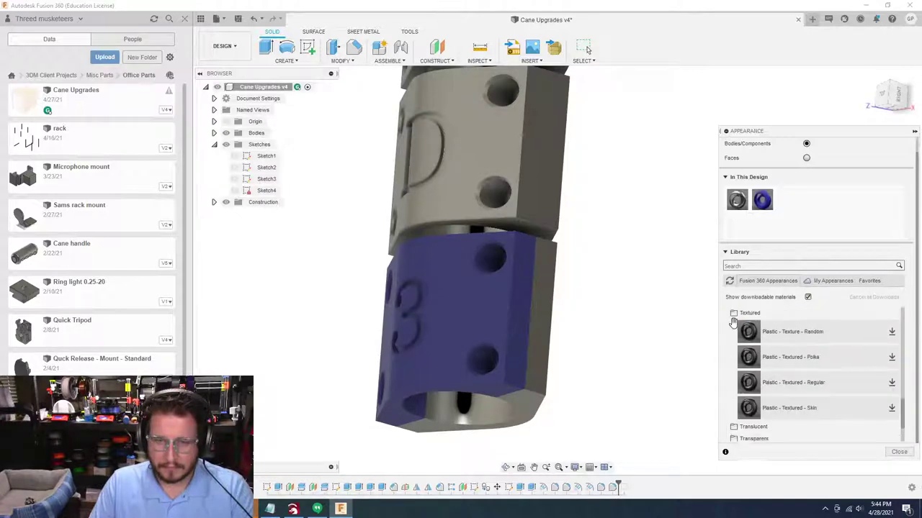
click(733, 324)
Expand the Opaque group of the plastic appearances and find its glossy and matte colours
scroll(749, 367, up, 3)
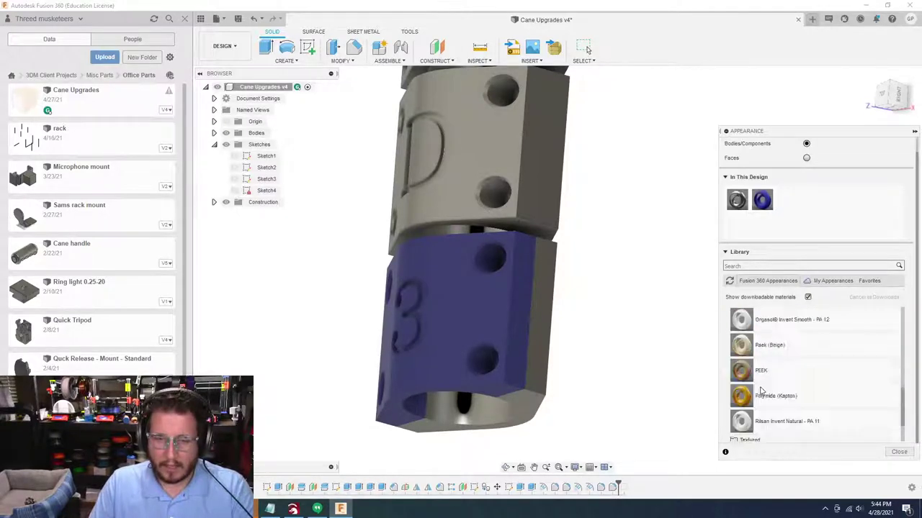
scroll(761, 391, up, 5)
scroll(761, 391, down, 3)
click(751, 365)
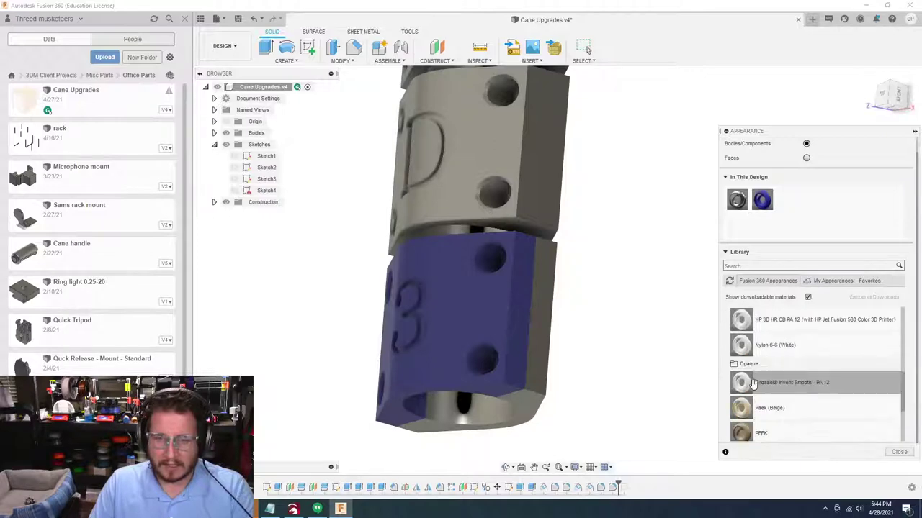
scroll(792, 374, down, 5)
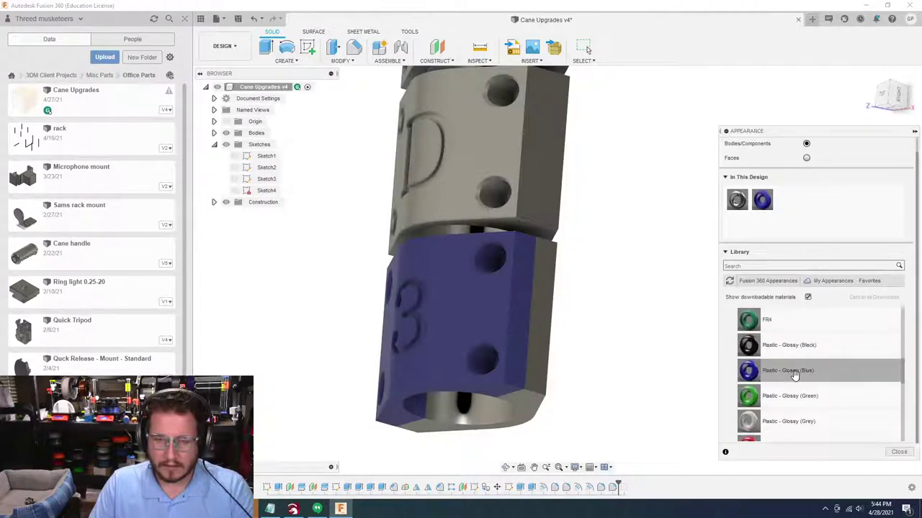
Apply the Plastic - Matte (Blue) appearance to the body carrying the 3 and inspect its recess up close
drag(788, 395, 496, 321)
shift+middle_drag(496, 322, 642, 332)
scroll(634, 332, up, 4)
scroll(632, 328, up, 5)
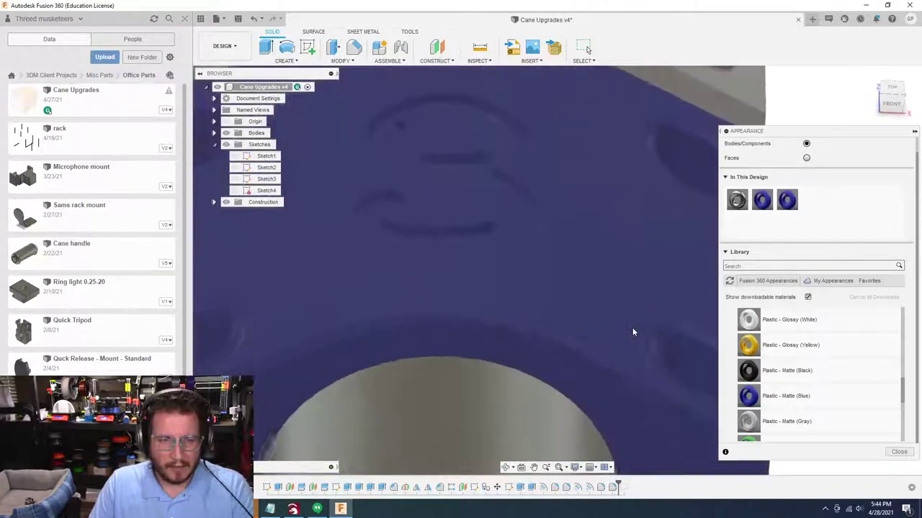
Apply the Plastic - Glossy (Yellow) appearance to the body carrying the 3
scroll(631, 327, down, 6)
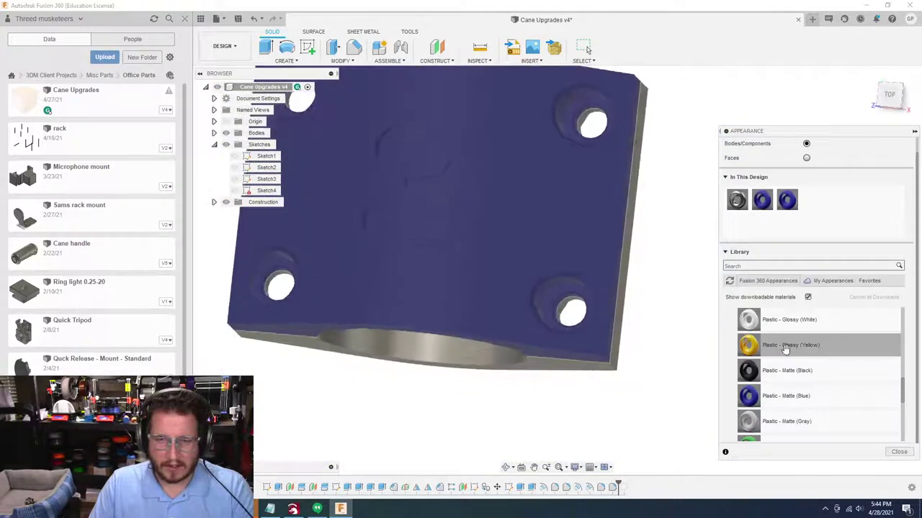
drag(749, 345, 521, 260)
shift+middle_drag(520, 259, 614, 365)
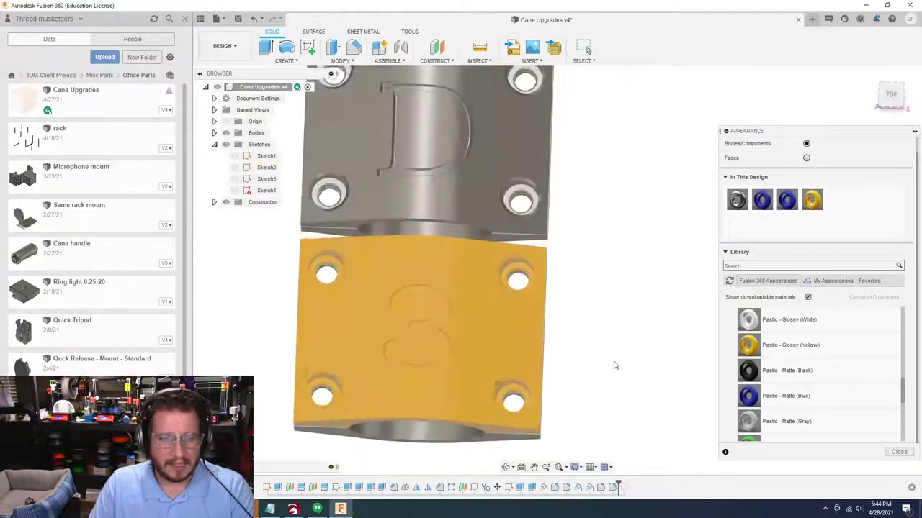
Set the model's visual style to Shaded with Visible Edges Only
click(576, 467)
mouse_move(632, 381)
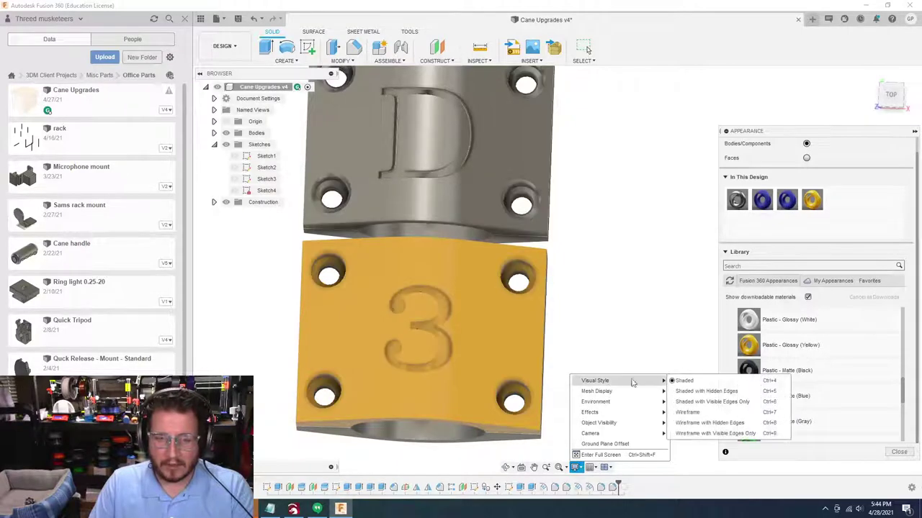
click(718, 402)
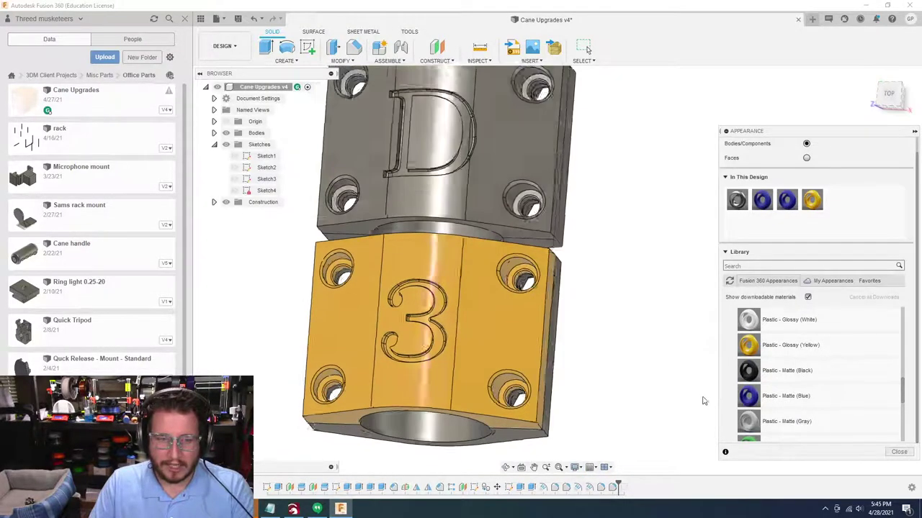
Apply the Plastic - Matte (Blue) appearance to the body carrying the 3 and inspect the character's edges up close
drag(785, 403, 480, 352)
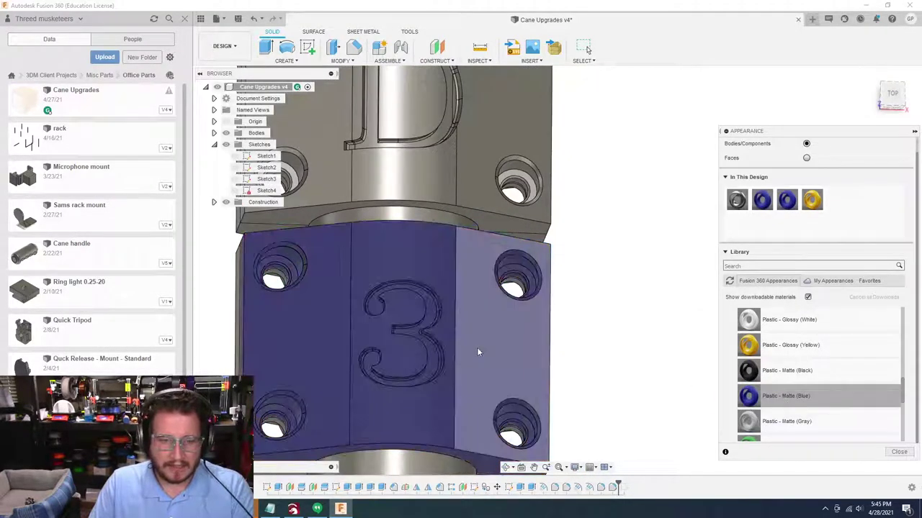
shift+middle_drag(479, 352, 662, 365)
scroll(653, 365, up, 5)
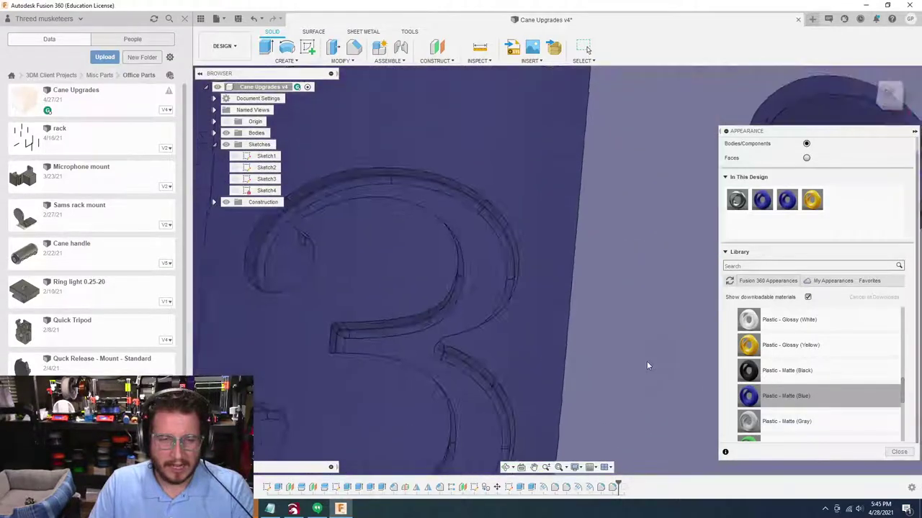
scroll(648, 366, down, 6)
Apply the Plastic - Glossy (Red) appearance to the back body of the segment carrying the 3
scroll(784, 376, down, 2)
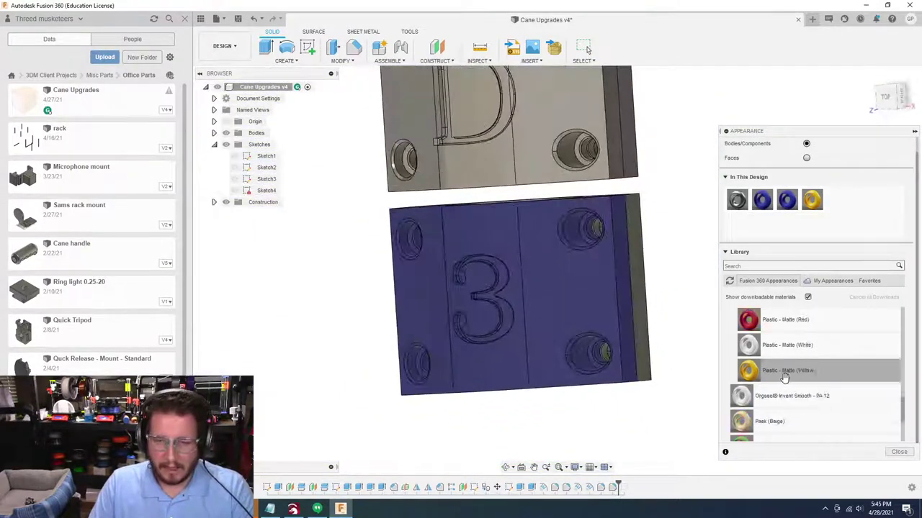
scroll(784, 376, up, 2)
scroll(784, 377, down, 1)
scroll(784, 378, up, 1)
scroll(784, 377, up, 3)
shift+middle_drag(713, 339, 694, 298)
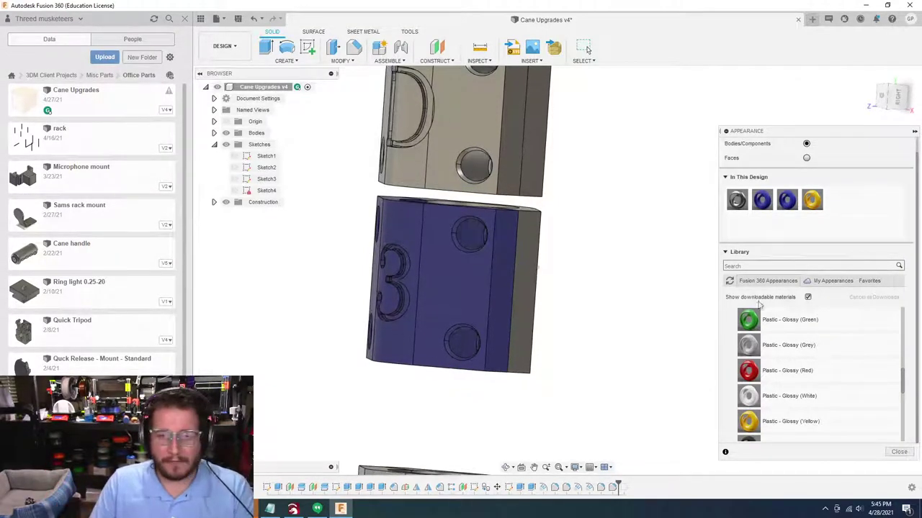
drag(748, 370, 559, 286)
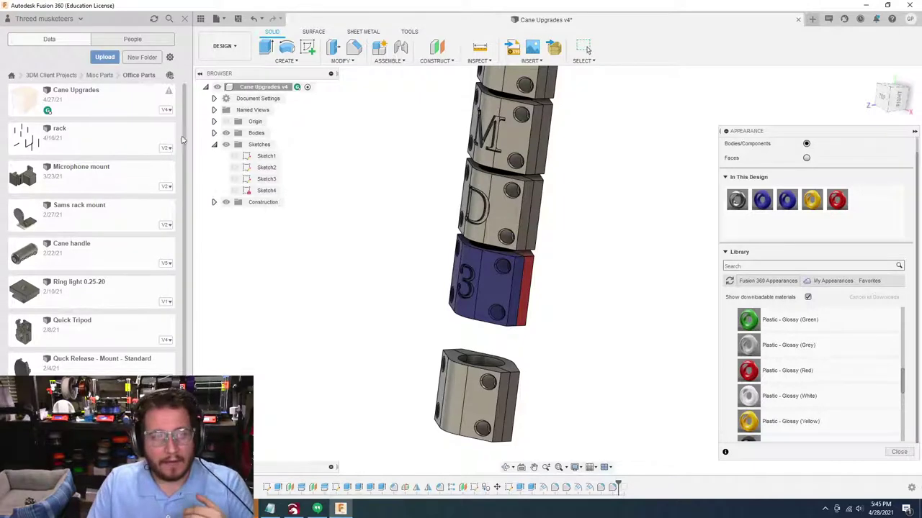
Review the list of front and back bodies and examine the rear side of the cane segments
click(213, 133)
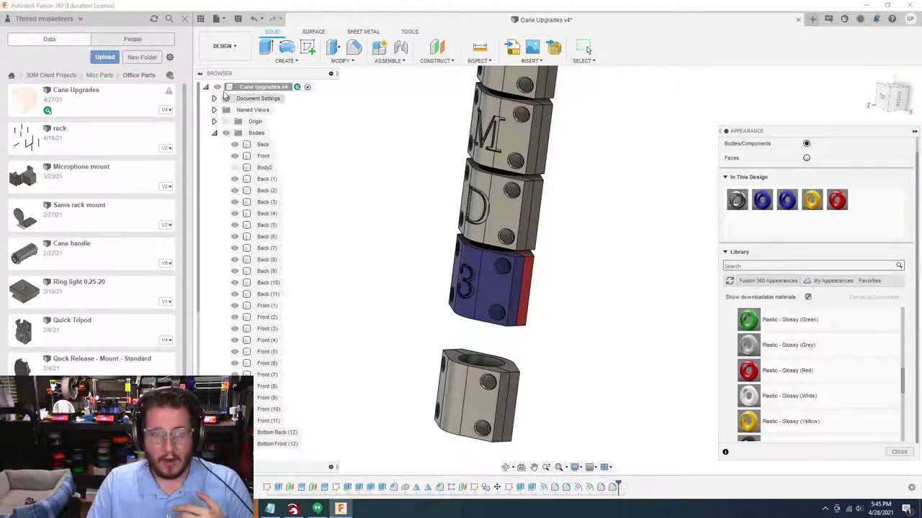
click(214, 133)
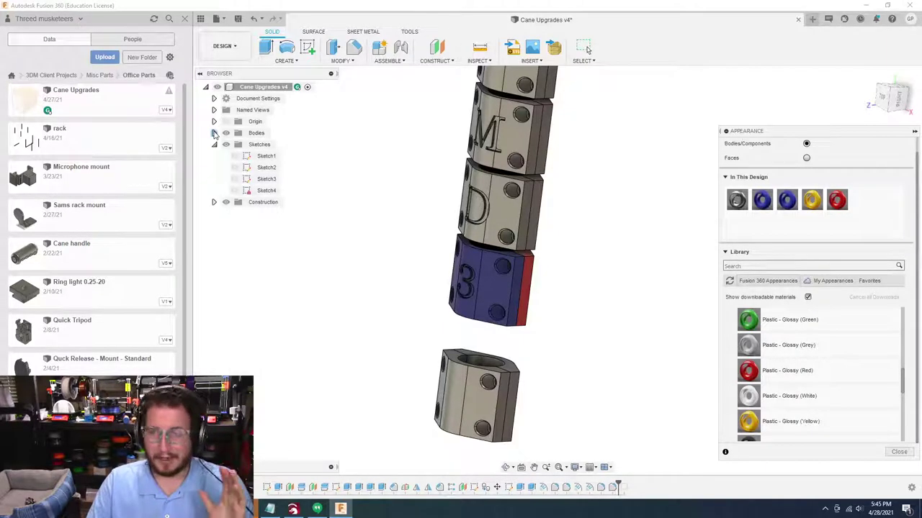
shift+middle_drag(411, 251, 395, 243)
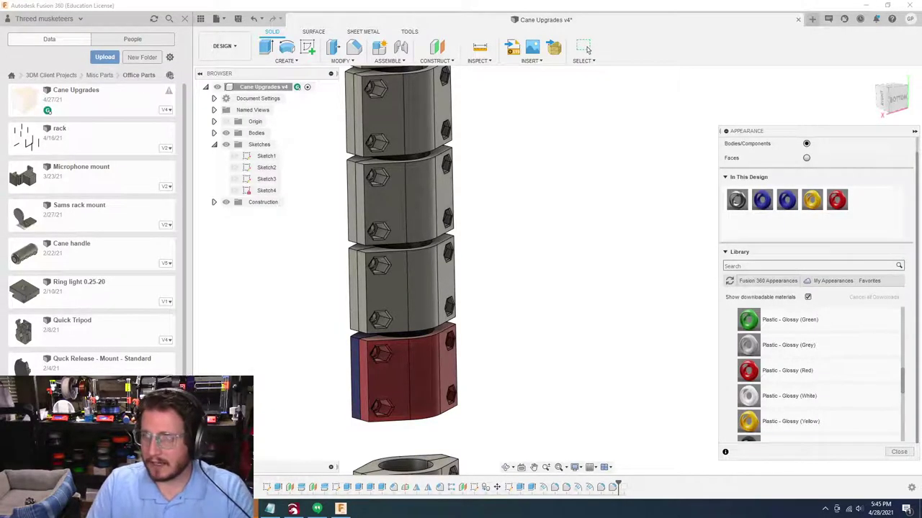
Switch to the GrabCAD library in the web browser and look over the popular models
drag(617, 108, 921, 84)
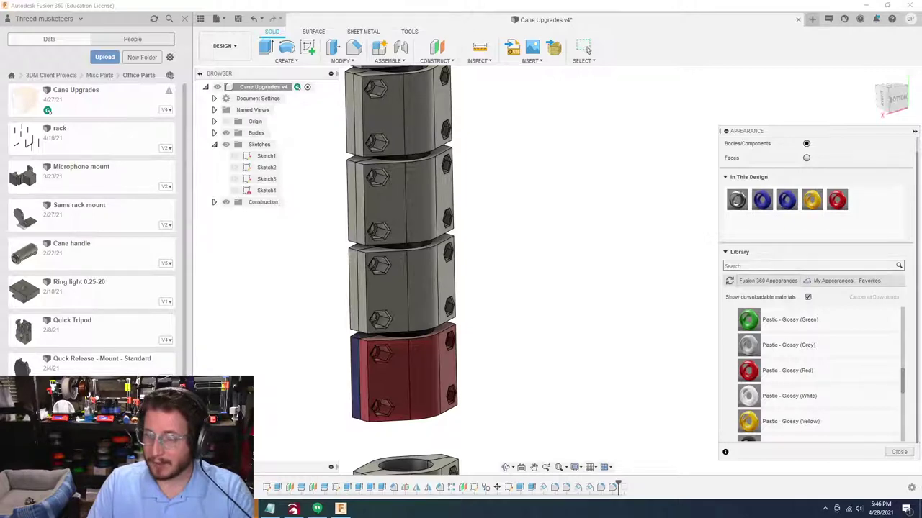
drag(920, 36, 165, 45)
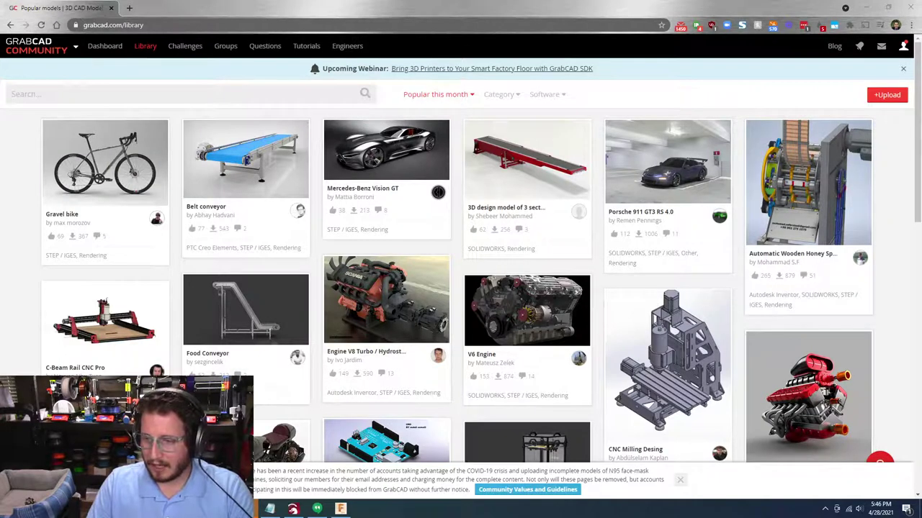
click(172, 99)
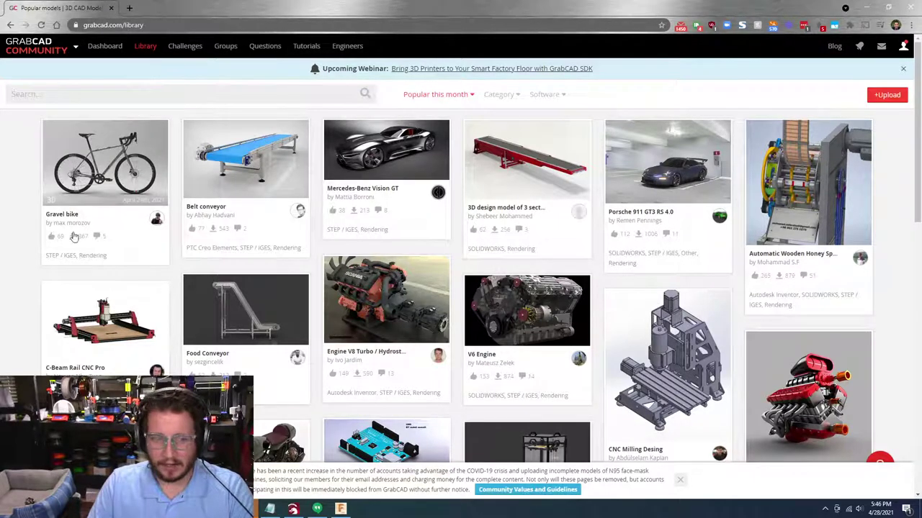
scroll(7, 245, down, 3)
scroll(5, 241, up, 3)
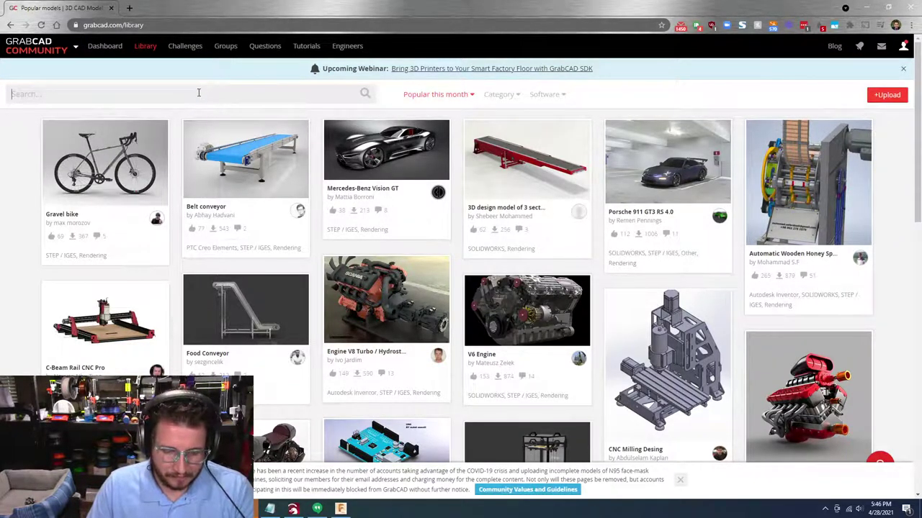
Search the GrabCAD library for "cup holder" and browse the resulting models
text(c)
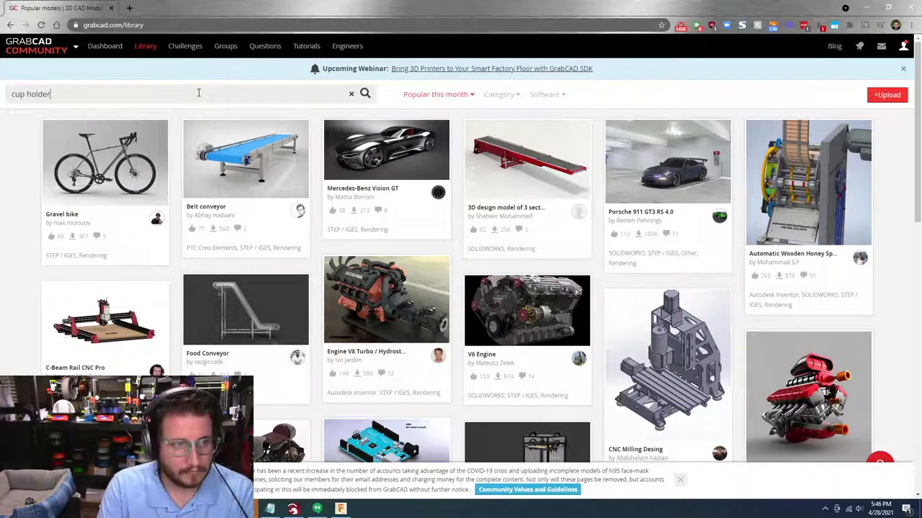
text(up holder)
key(Return)
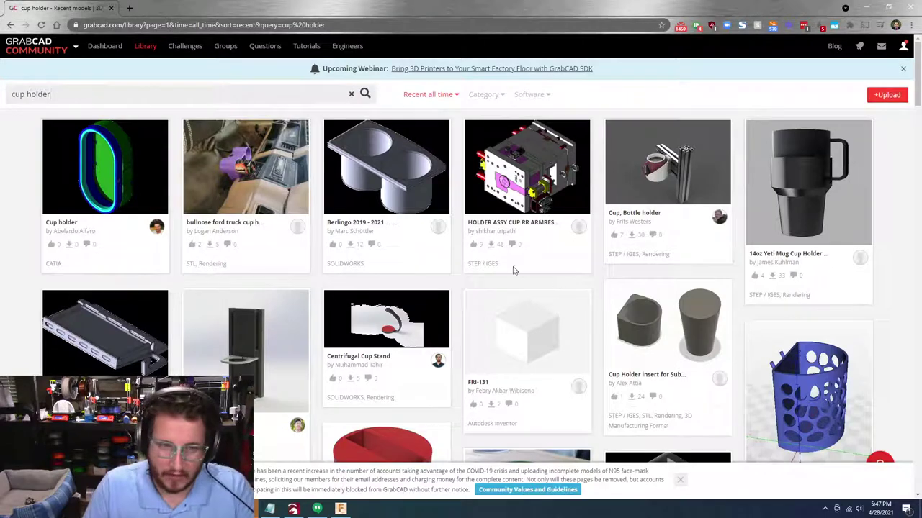
scroll(516, 269, down, 4)
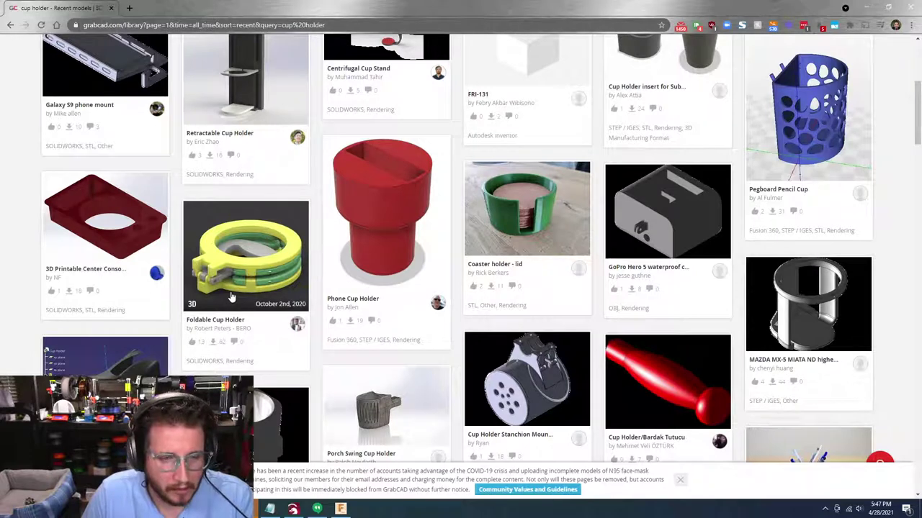
scroll(232, 297, down, 2)
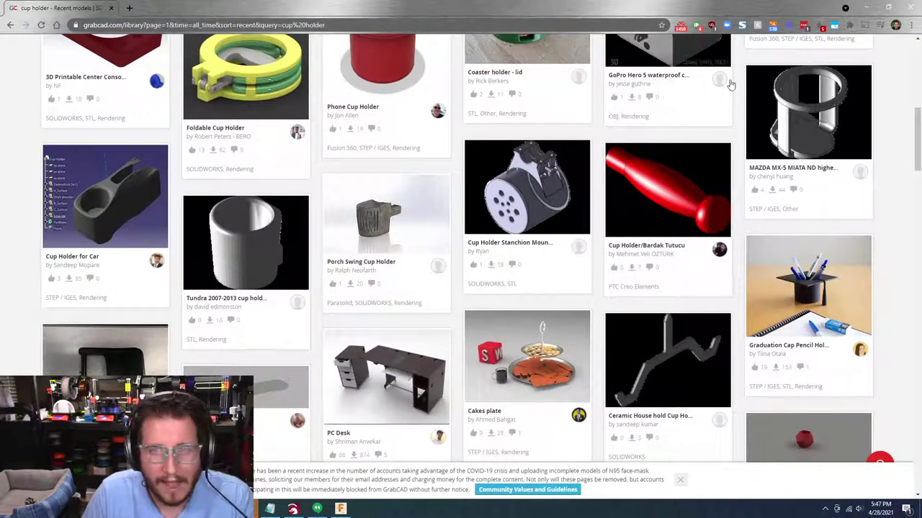
Switch to Fusion 360, close the Appearance dialog and fit the cane clamp stack in view
click(867, 7)
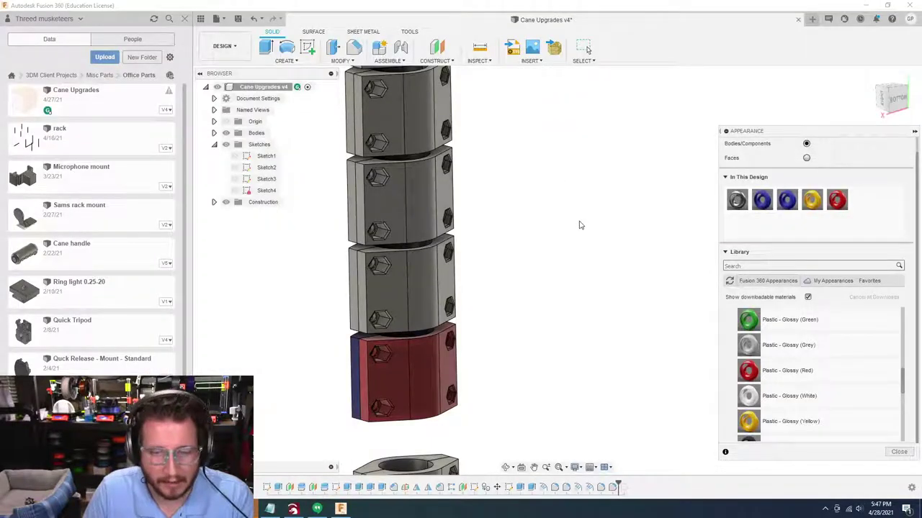
click(899, 452)
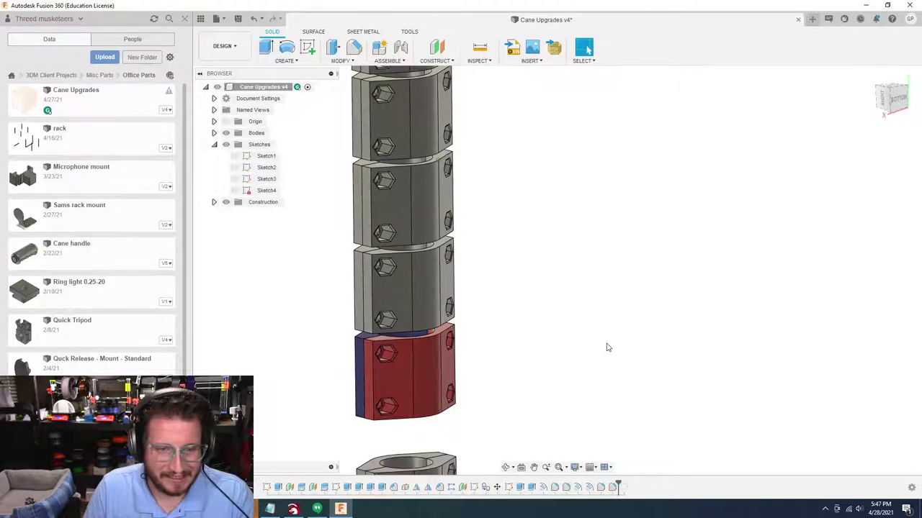
key(F6)
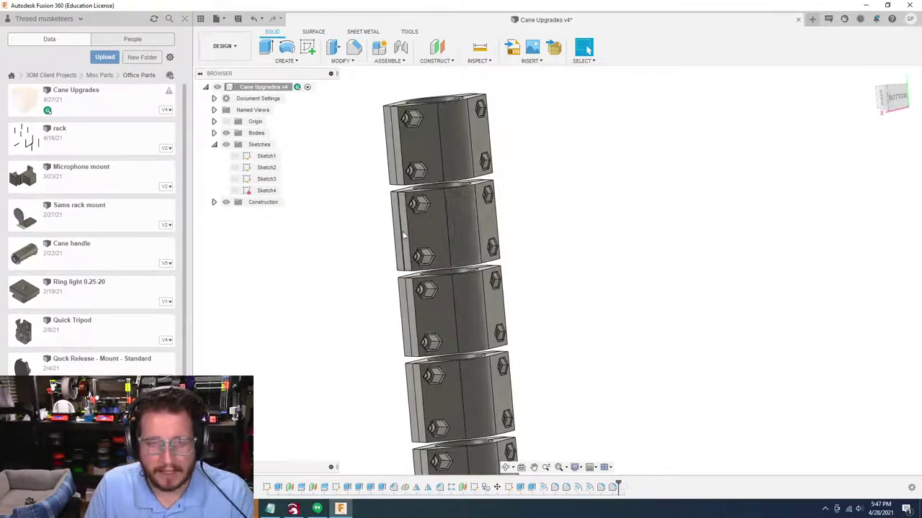
Align the hex-pocket half of the second clamp with the top clamp, matching its upper end face to the top clamp's lower end face
shift+middle_drag(401, 251, 433, 249)
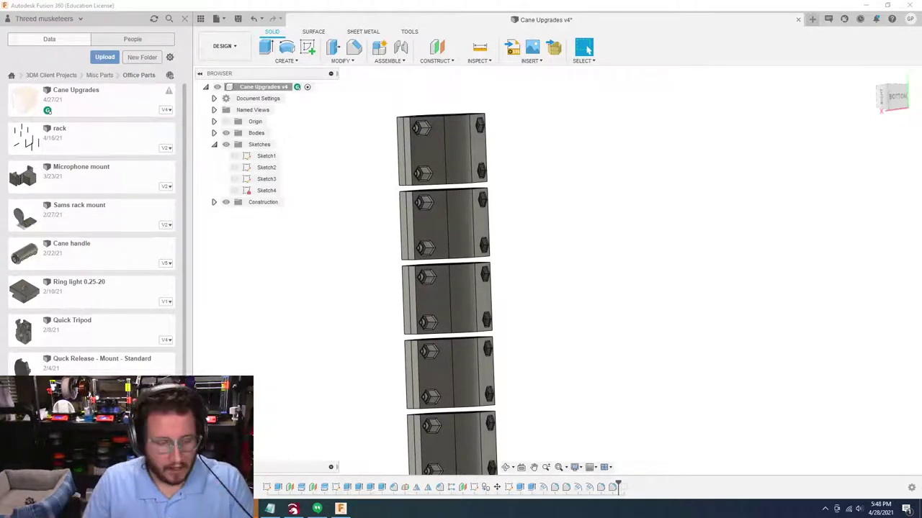
shift+middle_drag(560, 360, 525, 230)
scroll(569, 198, up, 3)
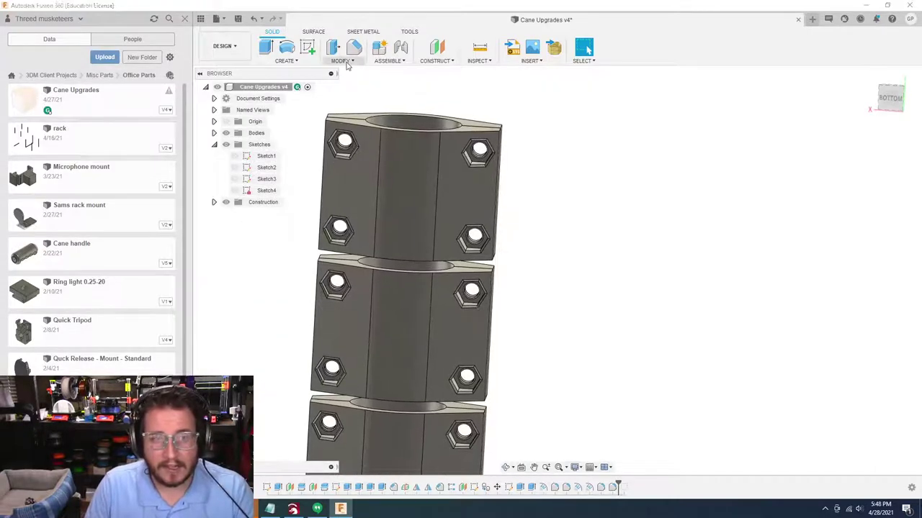
click(343, 62)
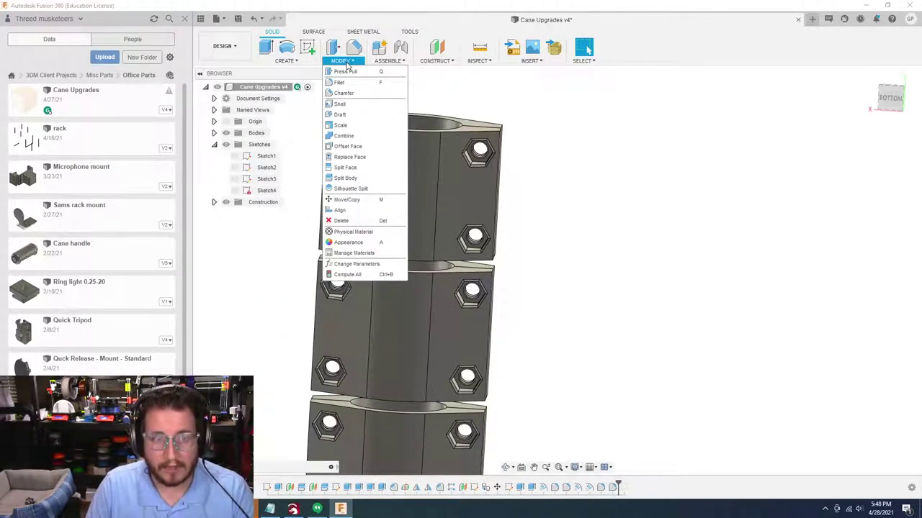
click(352, 210)
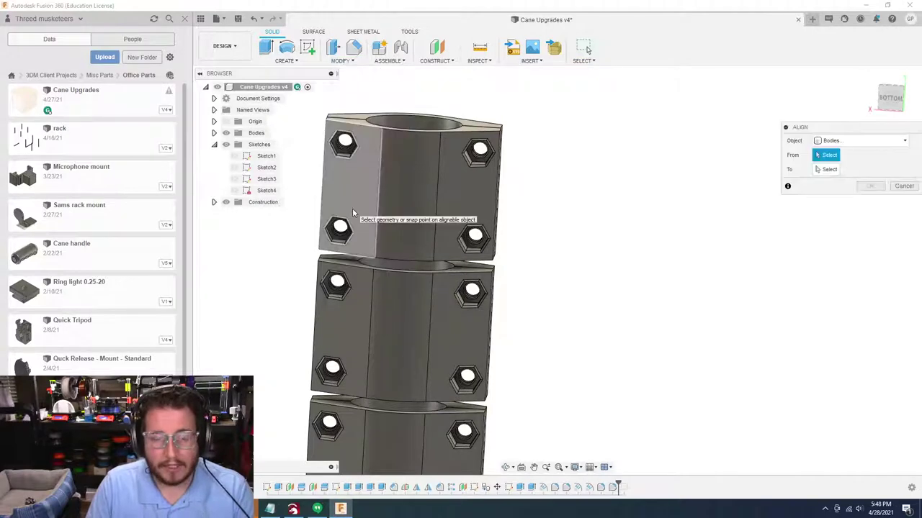
scroll(353, 213, up, 5)
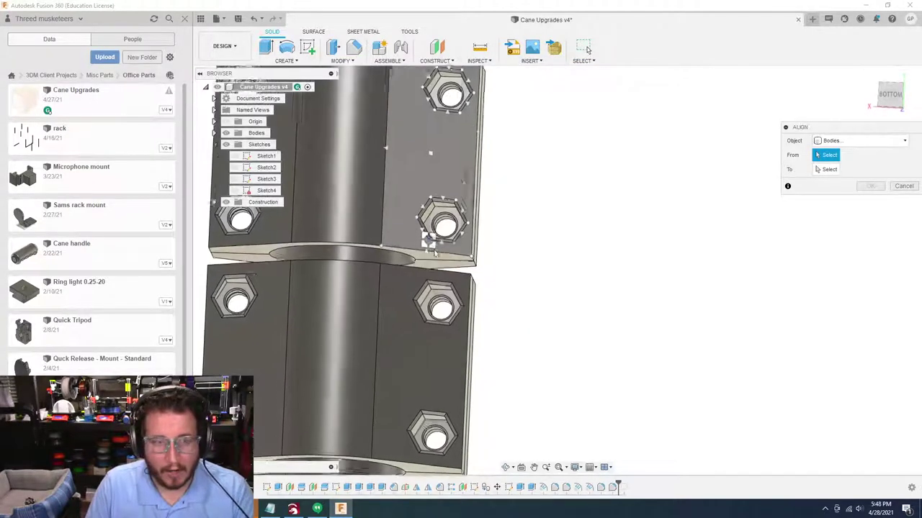
shift+middle_drag(430, 315, 476, 263)
click(472, 304)
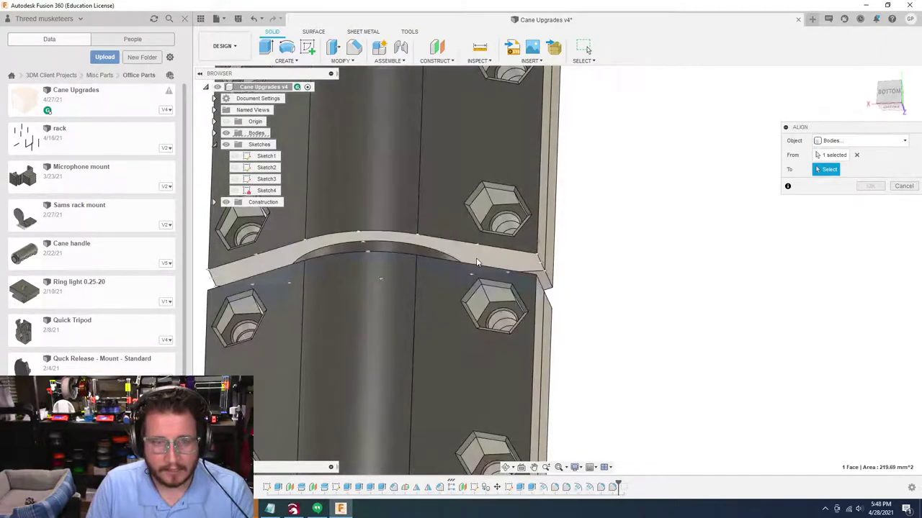
click(476, 263)
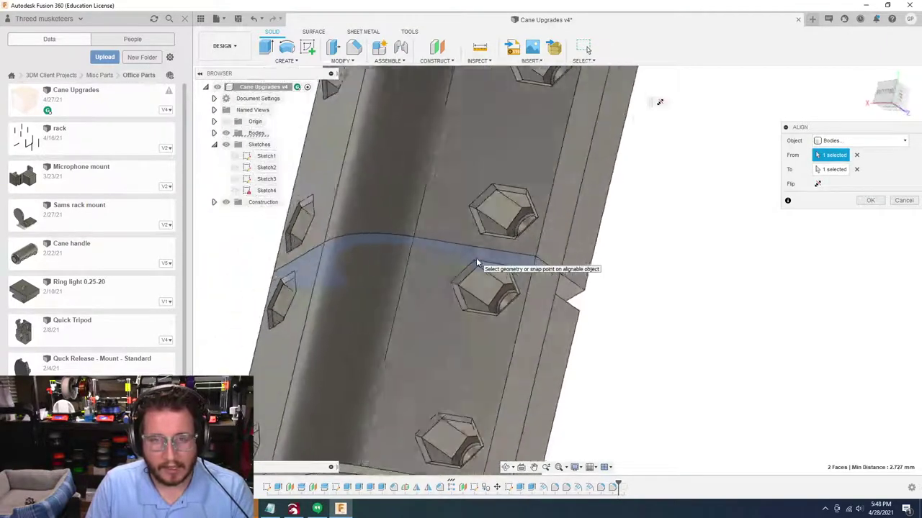
Align the other half of the second clamp with the matching lower end face of the top clamp
mouse_move(476, 263)
shift+middle_down()
mouse_move(776, 218)
mouse_move(685, 304)
mouse_move(622, 317)
mouse_move(600, 303)
shift+middle_up()
click(592, 307)
click(597, 279)
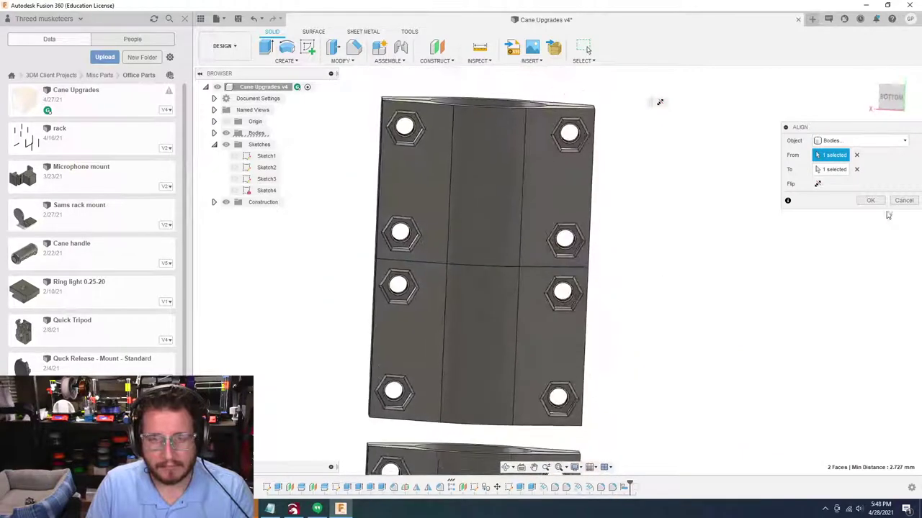
click(872, 201)
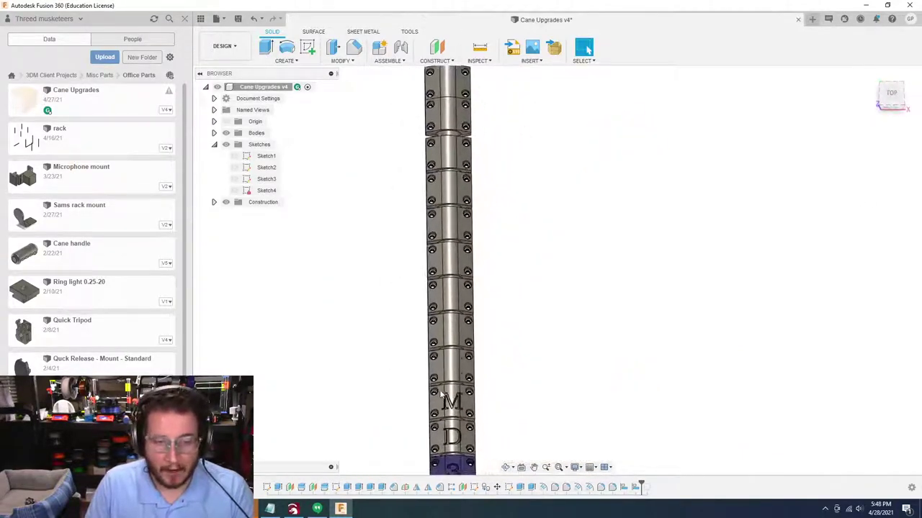
Apply the design's blue plastic appearance to the round-hole halves of the top two clamps
mouse_move(447, 423)
shift+middle_down()
mouse_move(444, 401)
mouse_move(458, 411)
shift+middle_up()
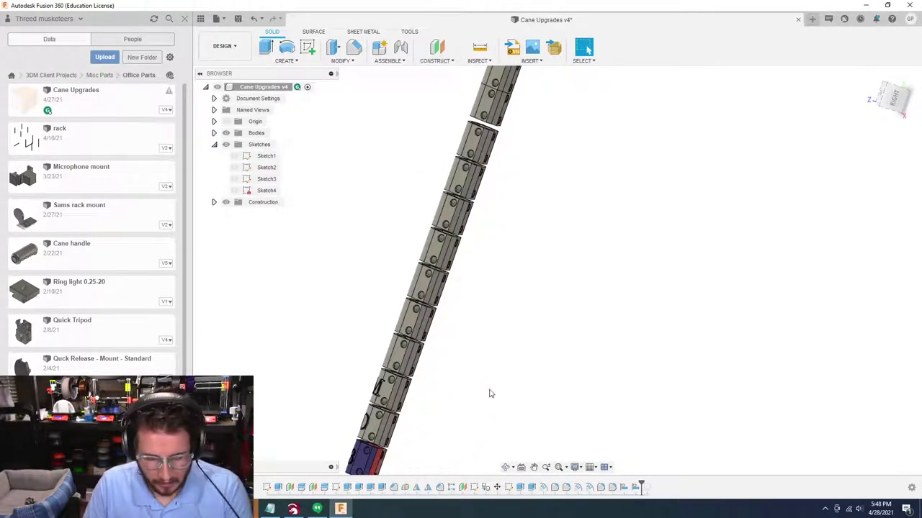
key(a)
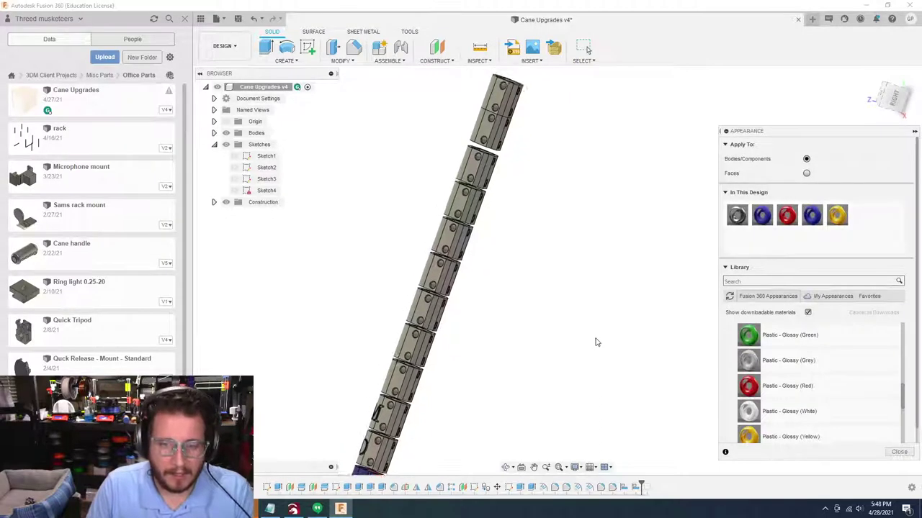
scroll(677, 283, up, 5)
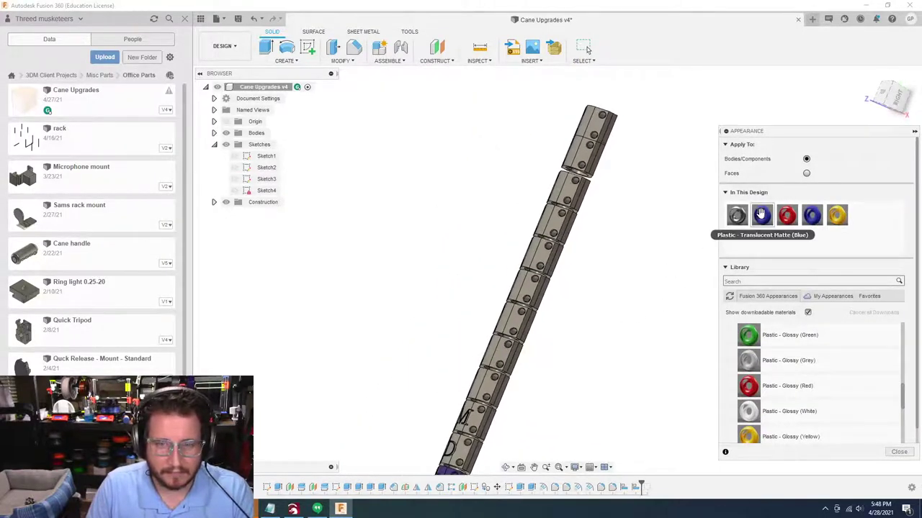
drag(812, 216, 531, 265)
drag(814, 215, 509, 201)
Apply Plastic - Matte (Red) to the hex-pocket halves of the top two clamps and close the Appearance dialog
shift+middle_drag(576, 210, 702, 234)
drag(787, 215, 575, 232)
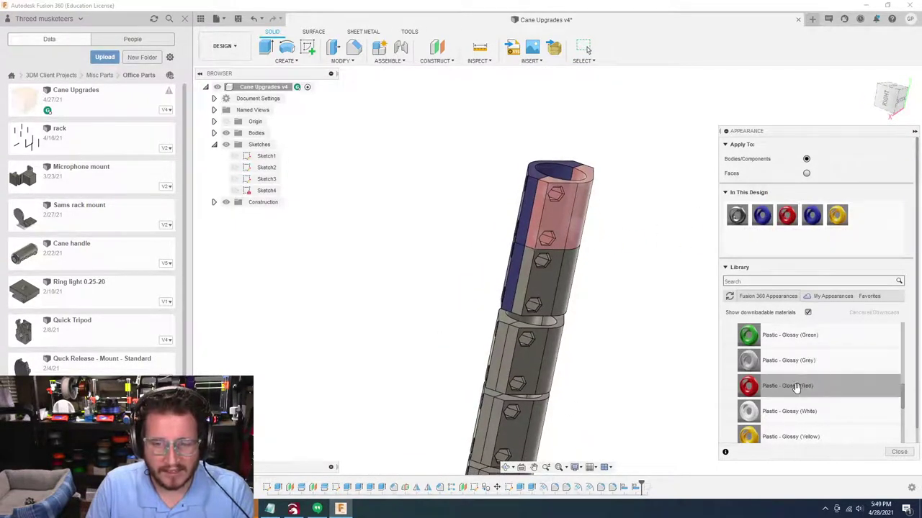
scroll(796, 387, down, 3)
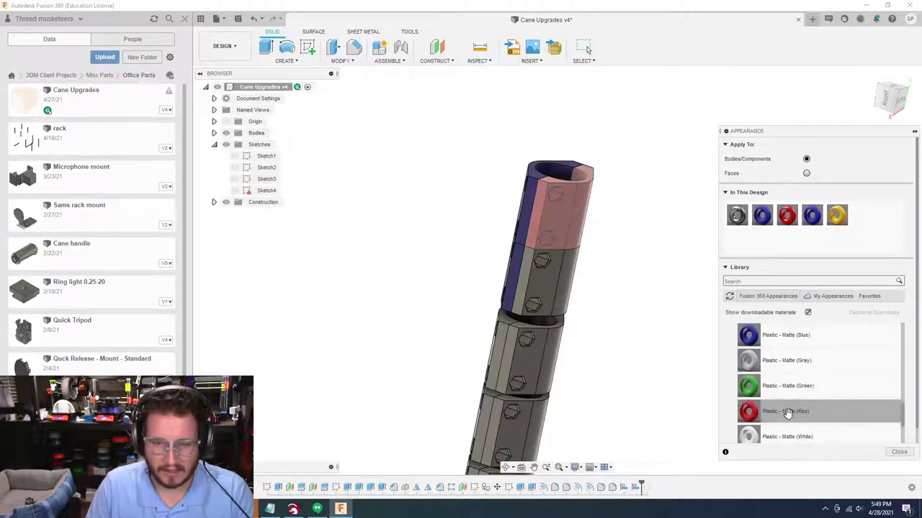
drag(788, 411, 546, 230)
drag(784, 411, 549, 288)
click(898, 451)
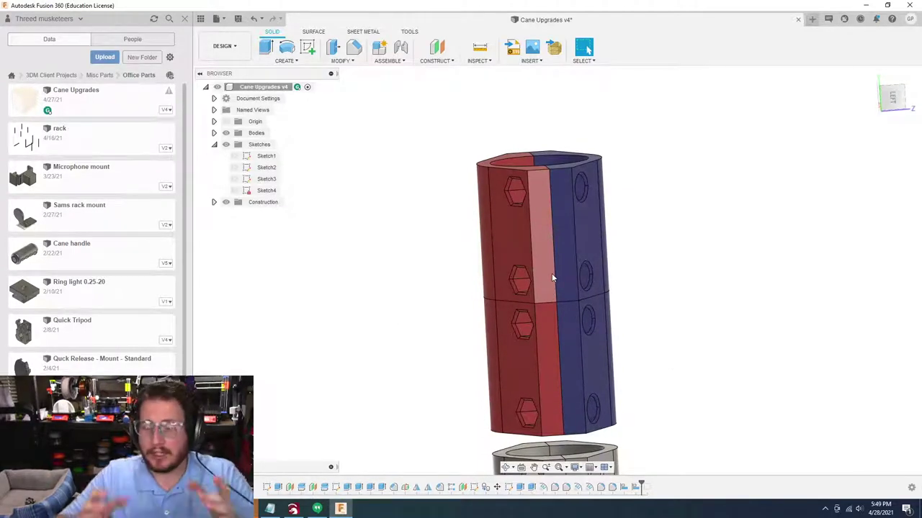
Switch to GrabCAD in the browser and search the model library for "picatinny rail"
click(552, 274)
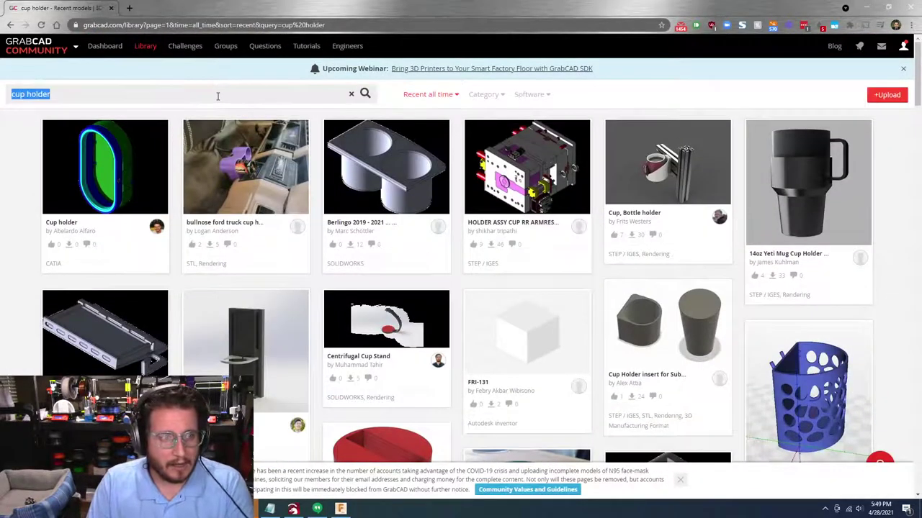
text(pl)
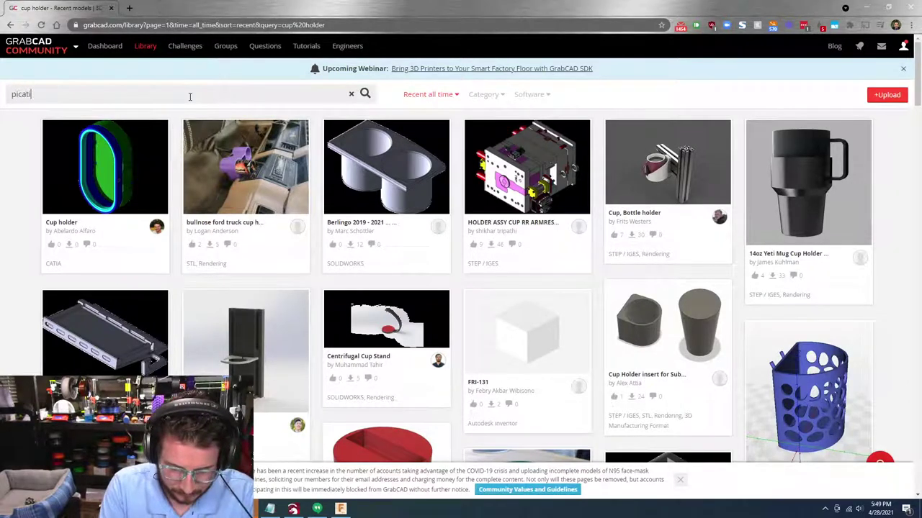
key(Return)
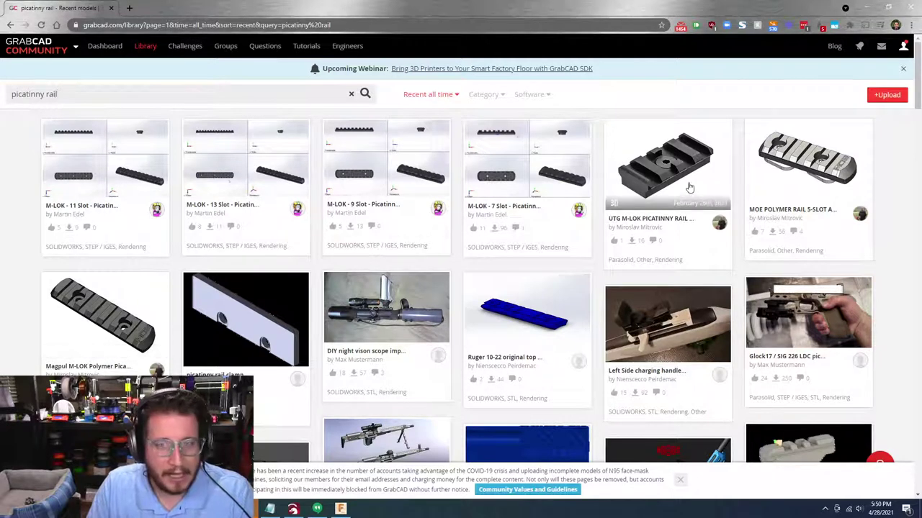
Return to Fusion 360 and measure the distance between the outer end faces of the two joined red clamp halves
click(866, 8)
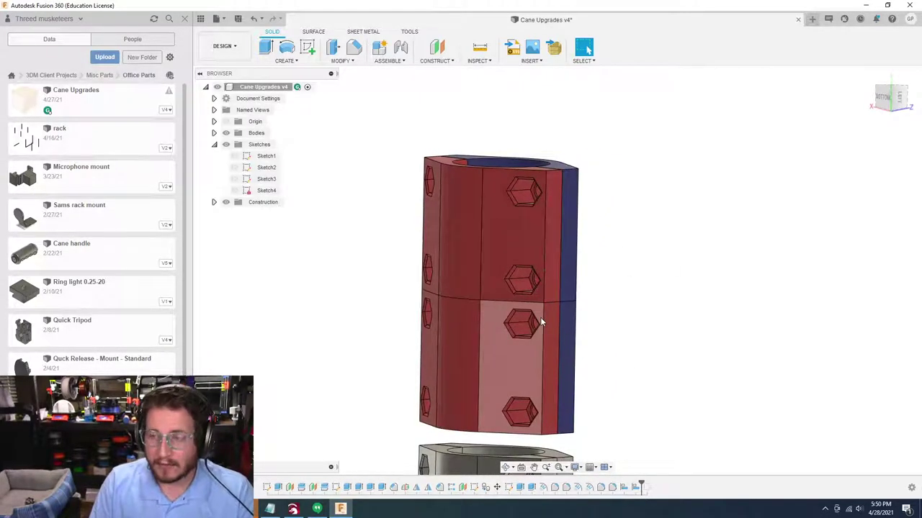
shift+middle_drag(540, 317, 733, 320)
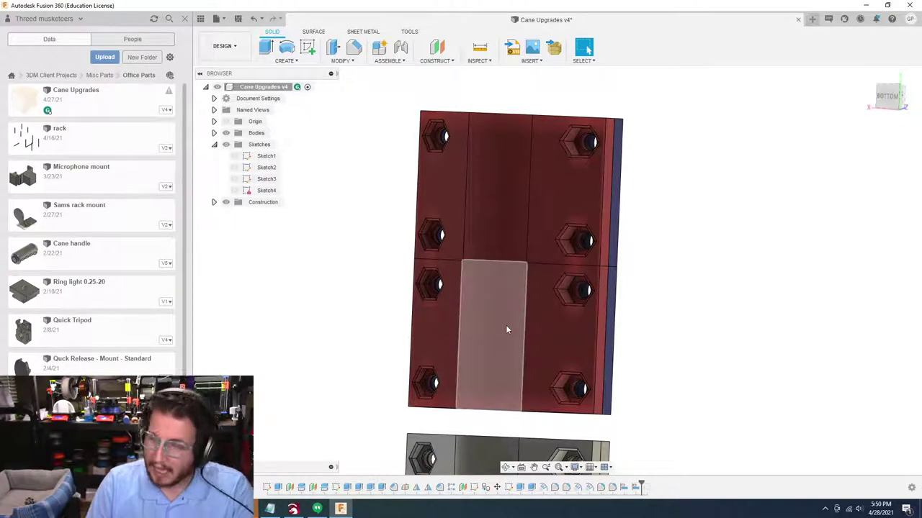
middle_drag(506, 329, 603, 282)
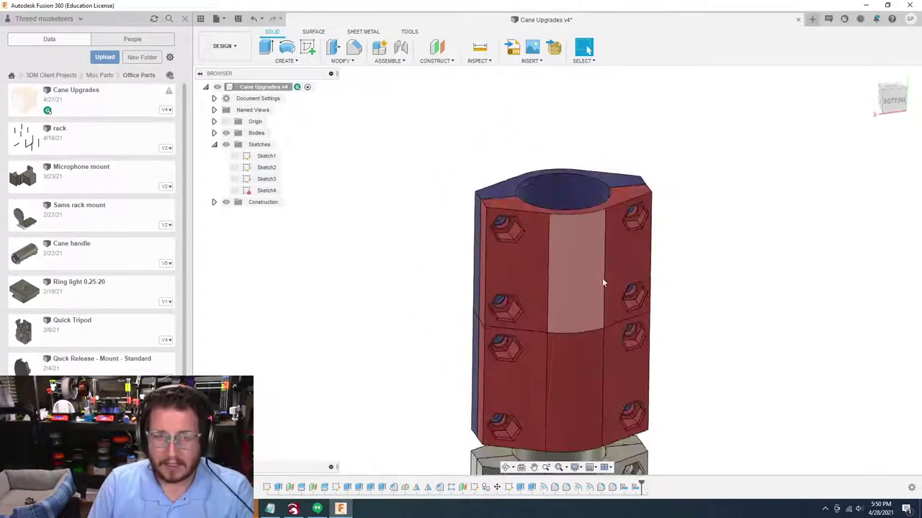
click(625, 201)
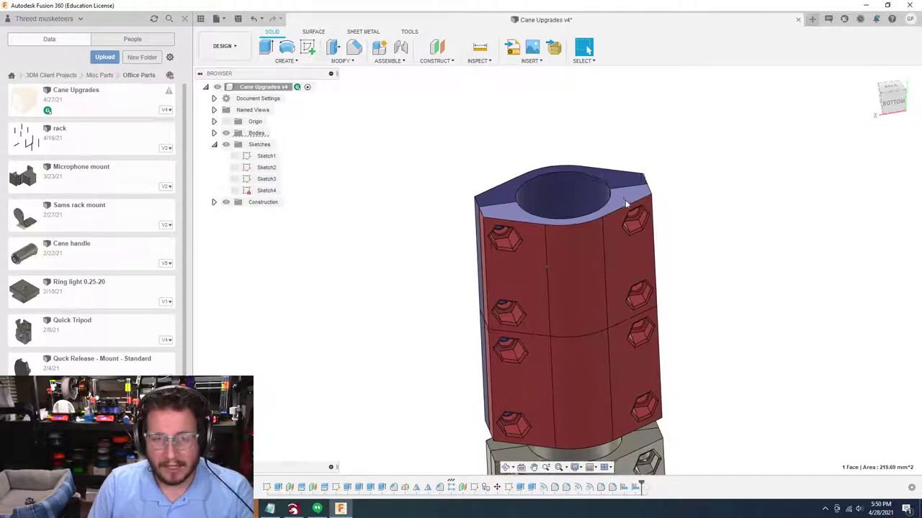
shift+middle_drag(625, 204, 631, 294)
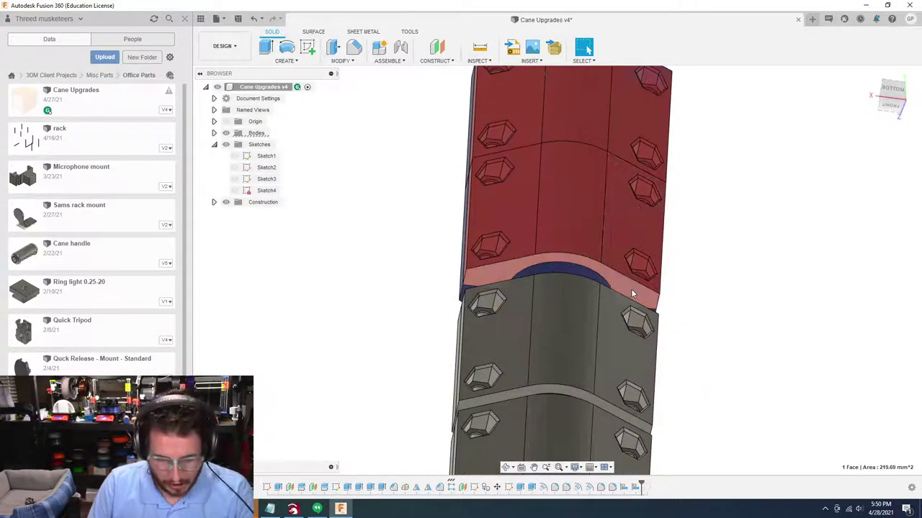
shift+click(631, 288)
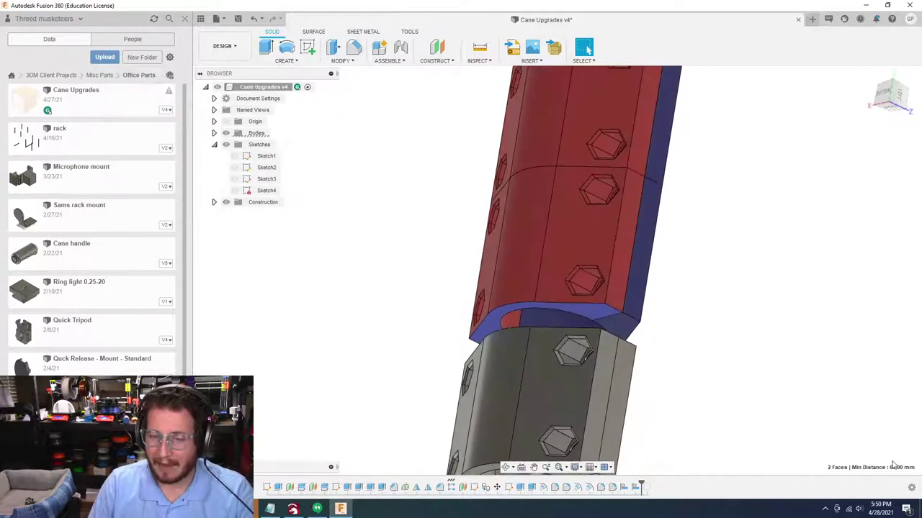
shift+middle_drag(893, 464, 842, 412)
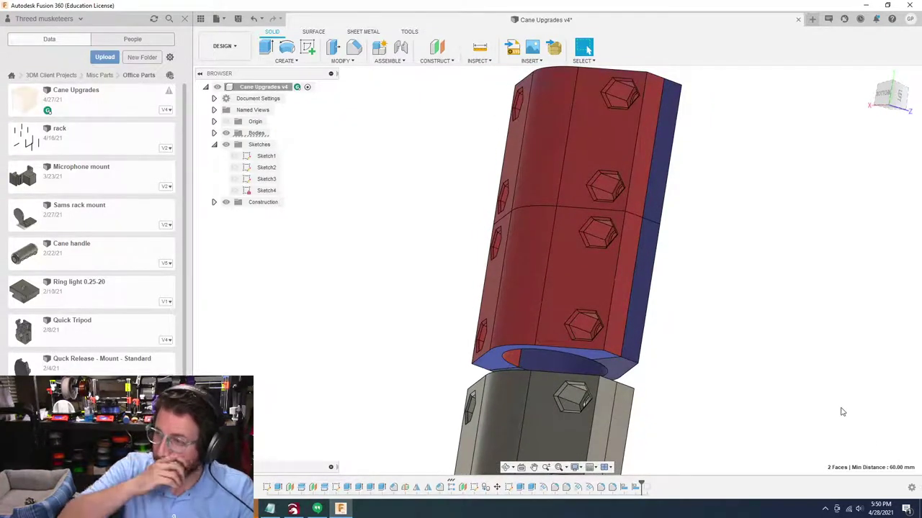
key(q)
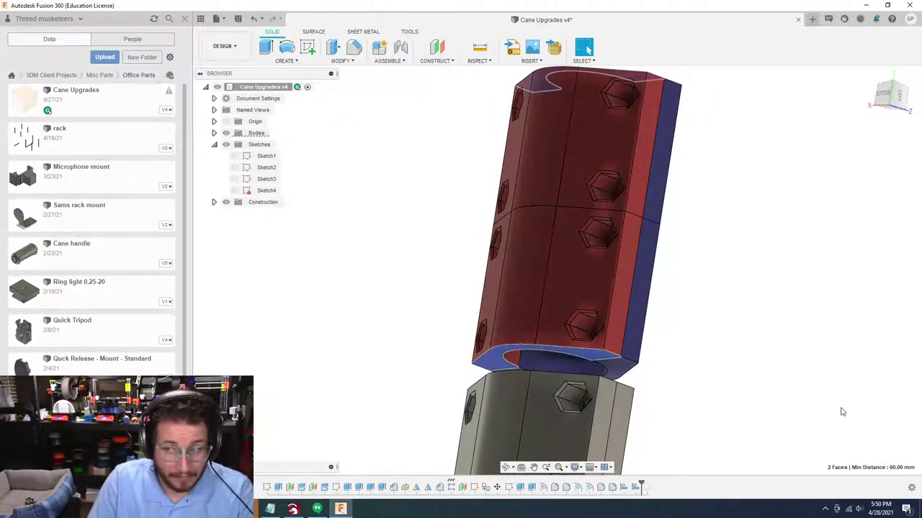
click(846, 353)
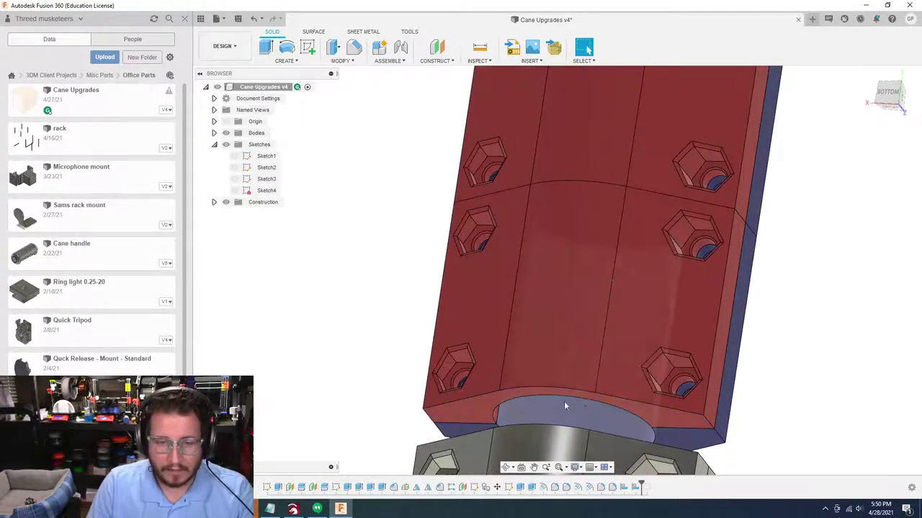
Check the minimum distance between the outer curved edges of the red and blue halves at the joined clamp's open end
click(565, 390)
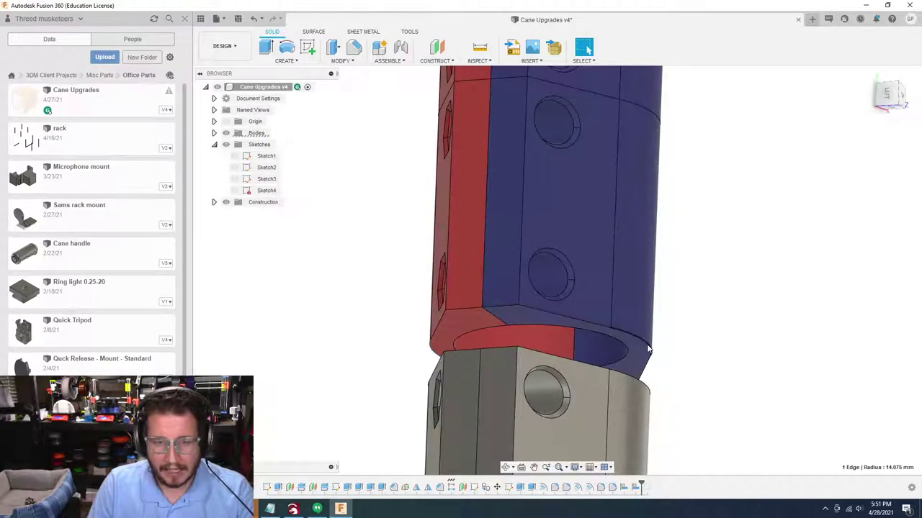
ctrl+click(648, 349)
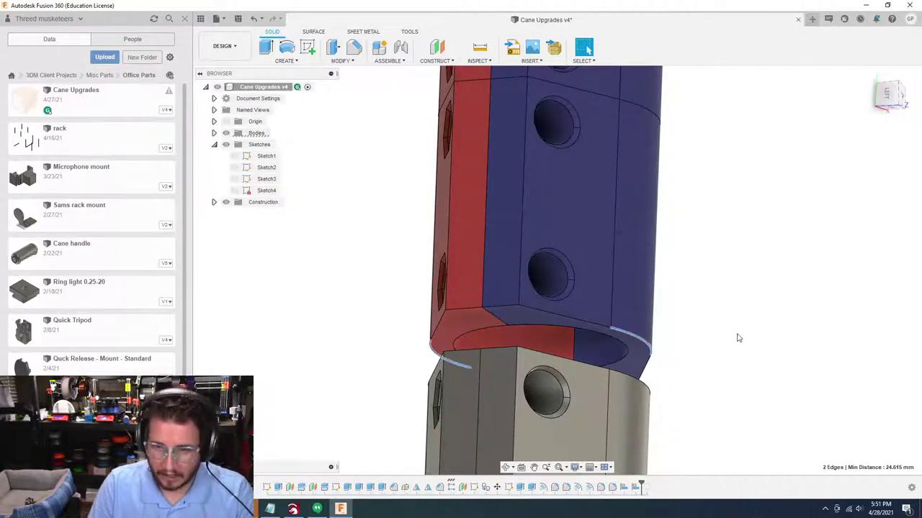
shift+middle_drag(737, 335, 716, 242)
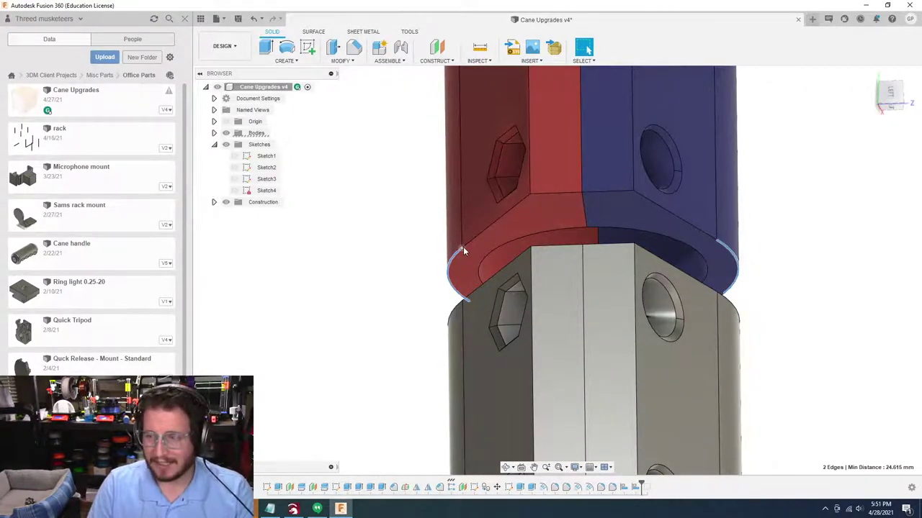
click(831, 225)
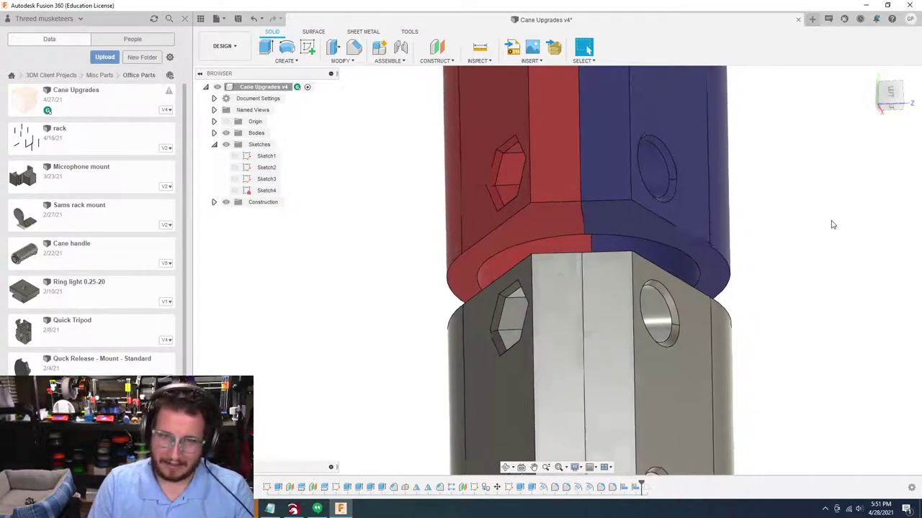
Use the Measure tool on the opposing outer arc edges at the joined clamp's end, keeping 0.123 precision
click(480, 51)
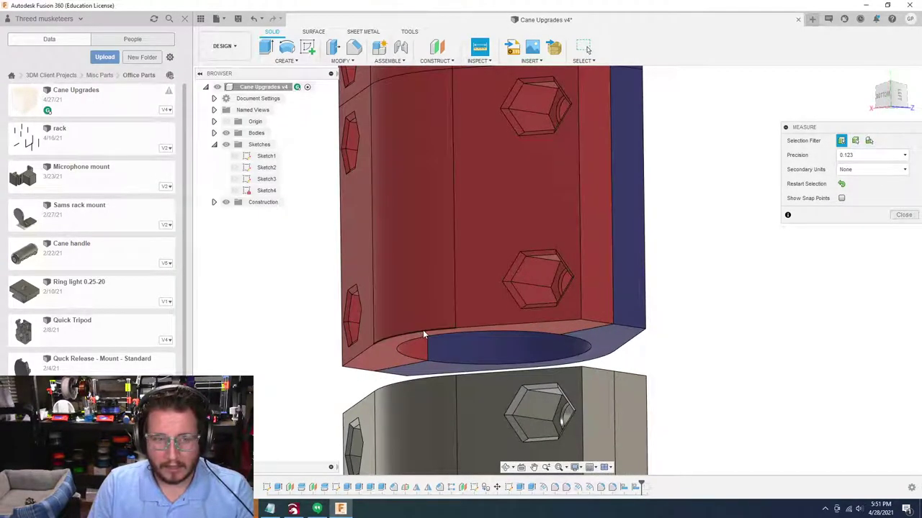
click(422, 334)
click(679, 314)
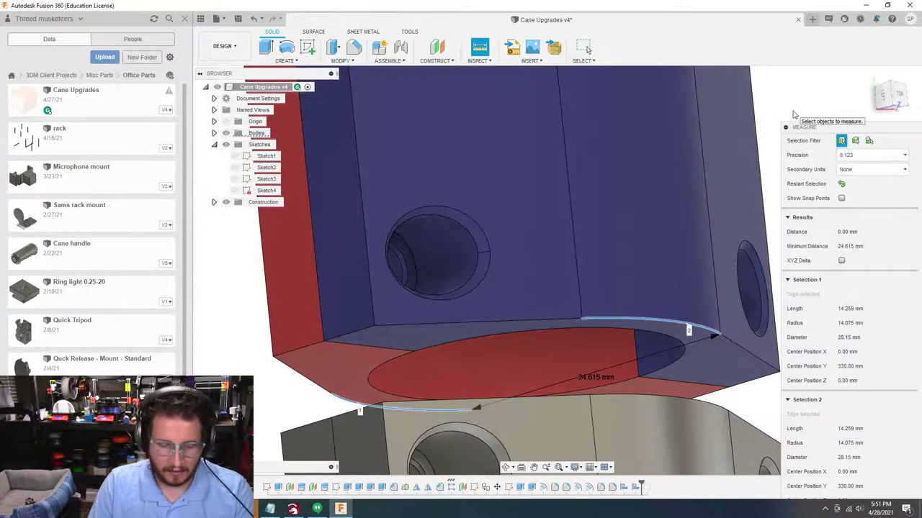
key(Escape)
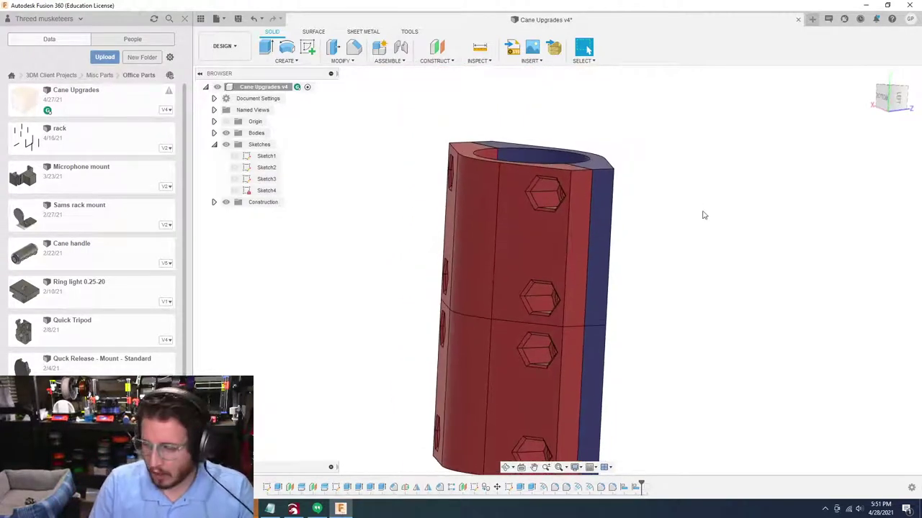
right_click(703, 215)
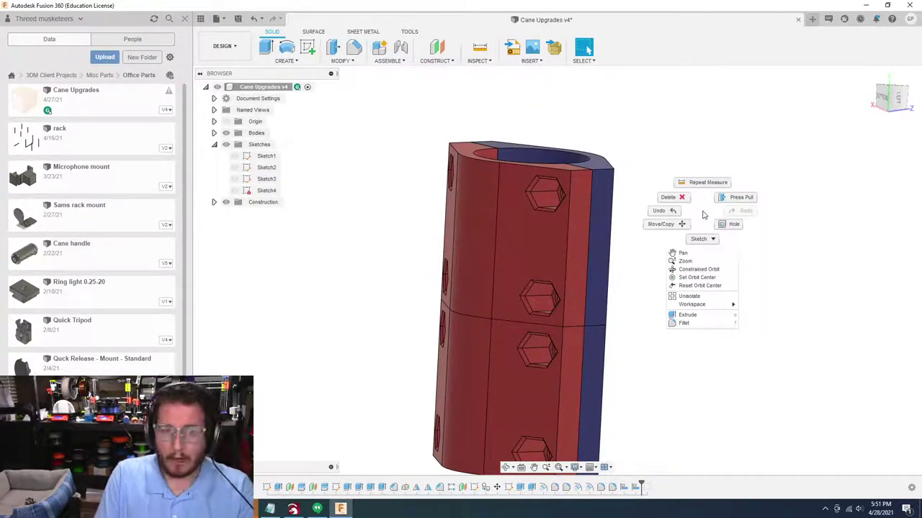
key(Escape)
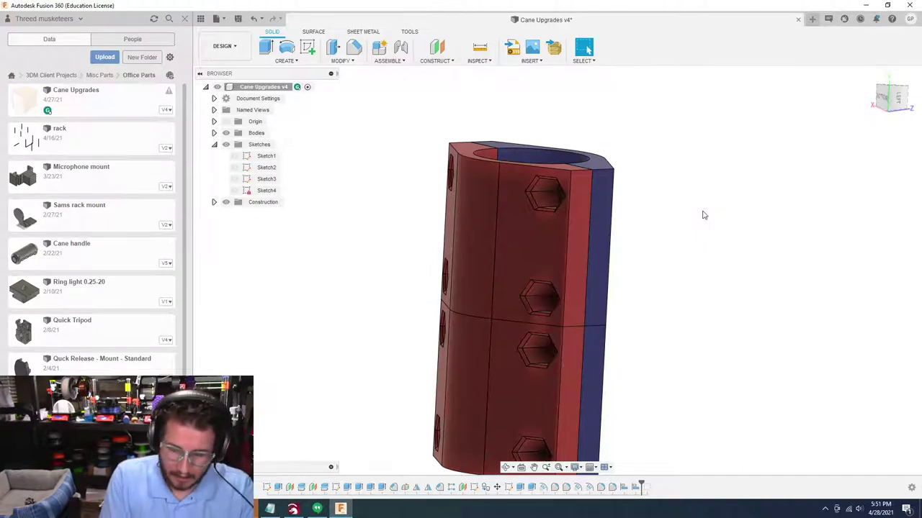
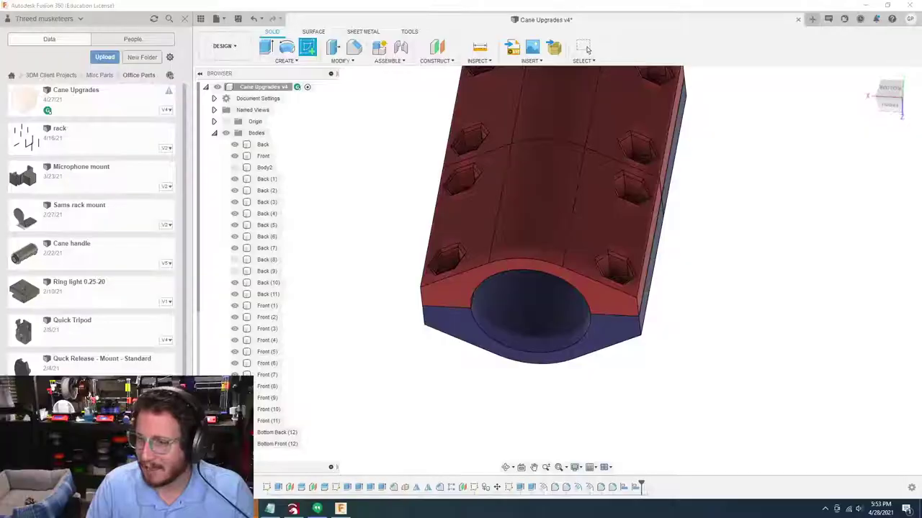
click(803, 278)
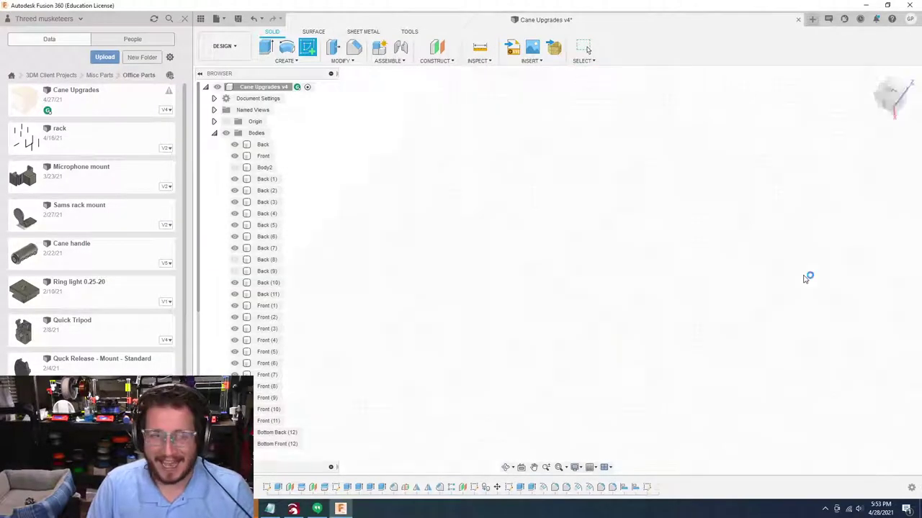
key(ctrl+z)
key(ctrl+z)
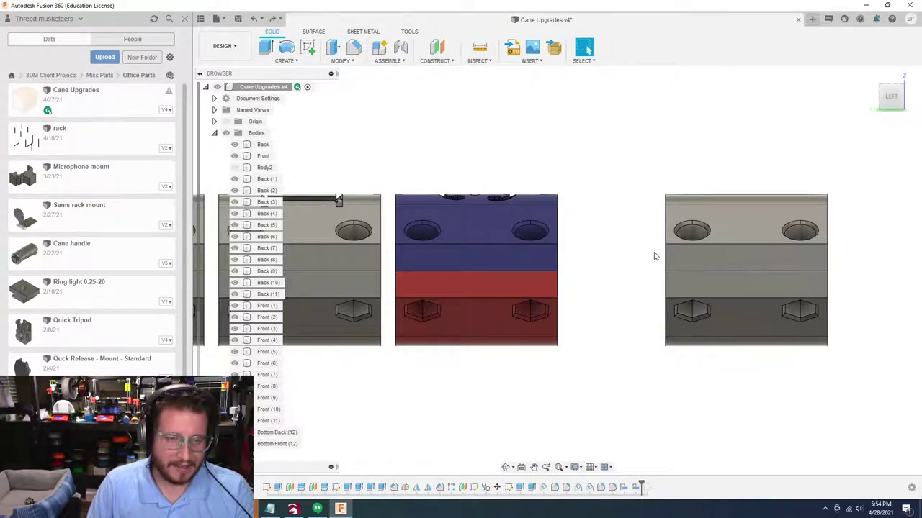
Hide both halves of the grey clamp adjacent to the coloured pair, bodies Front (9) and Back (9)
scroll(536, 252, up, 2)
scroll(563, 269, down, 5)
shift+middle_drag(566, 279, 564, 277)
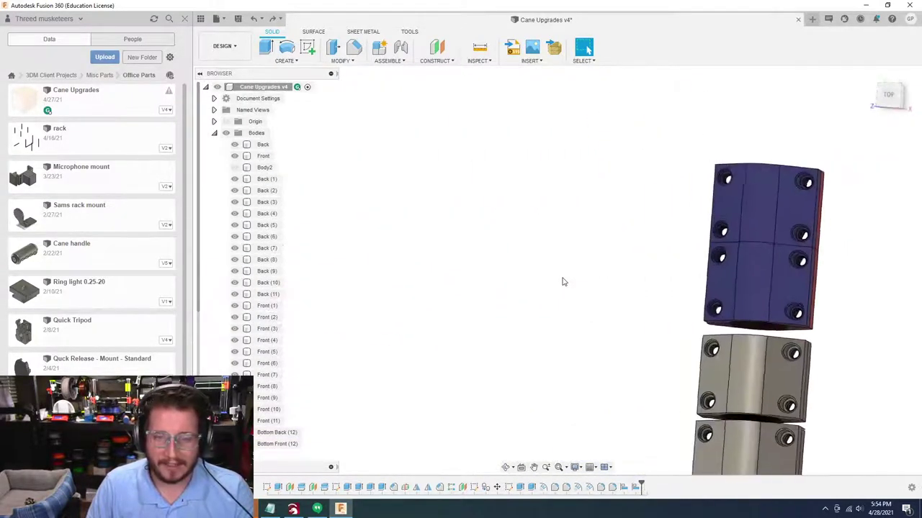
shift+middle_drag(564, 282, 564, 282)
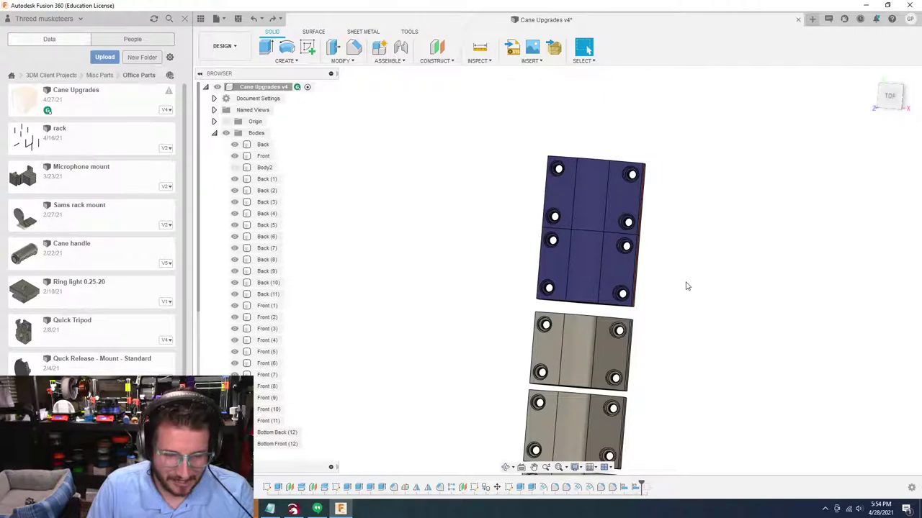
shift+middle_drag(386, 242, 547, 274)
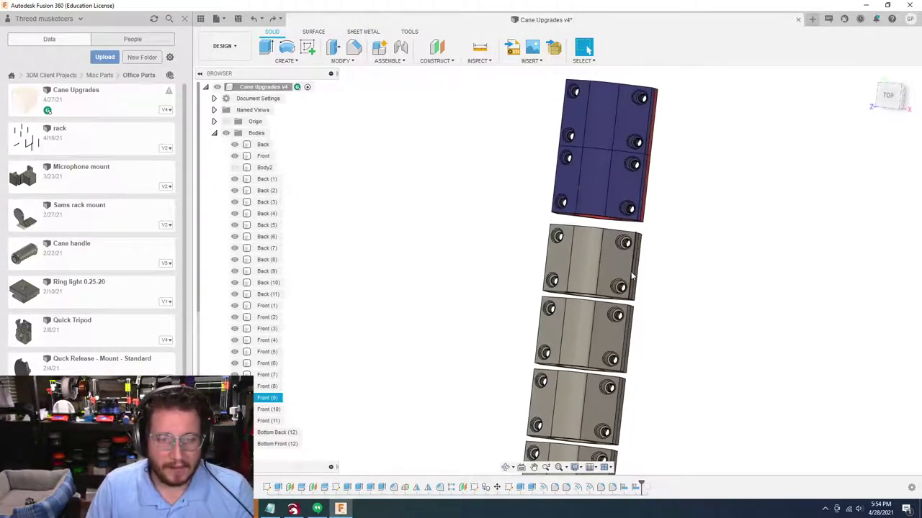
scroll(417, 353, up, 2)
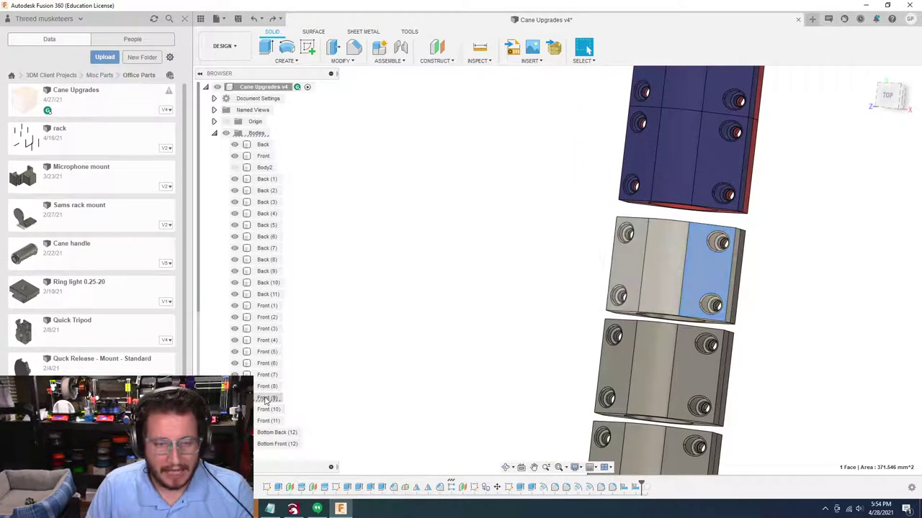
click(235, 398)
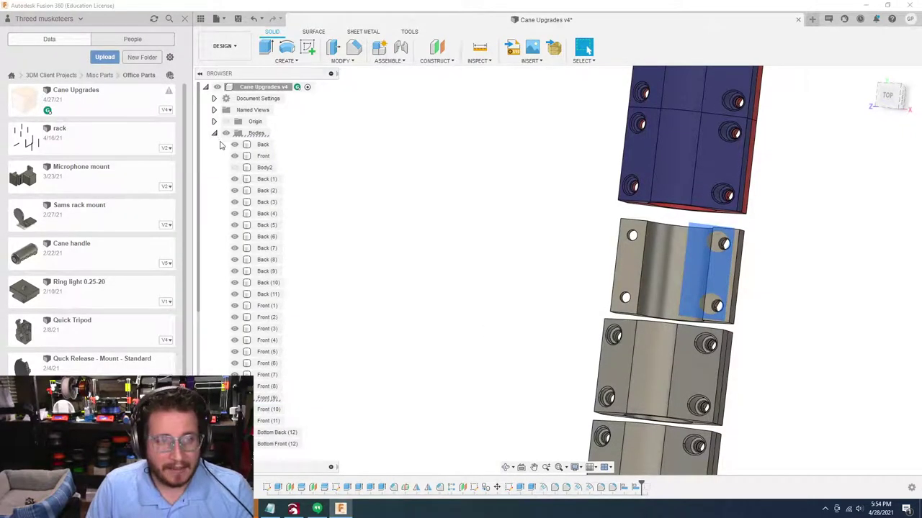
click(214, 133)
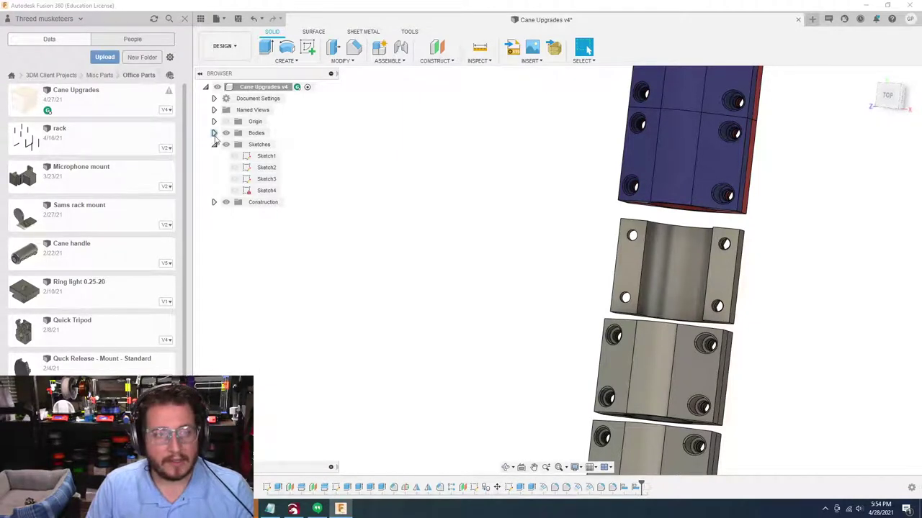
click(214, 133)
click(671, 272)
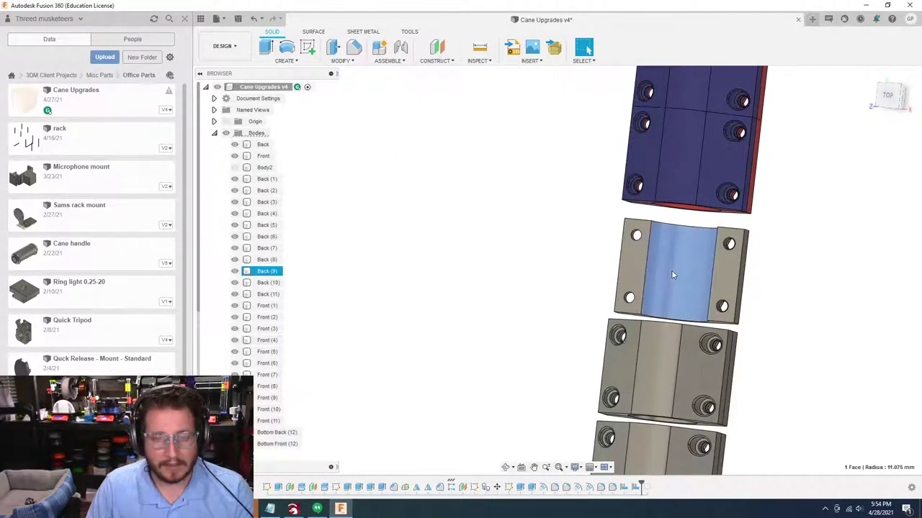
click(236, 273)
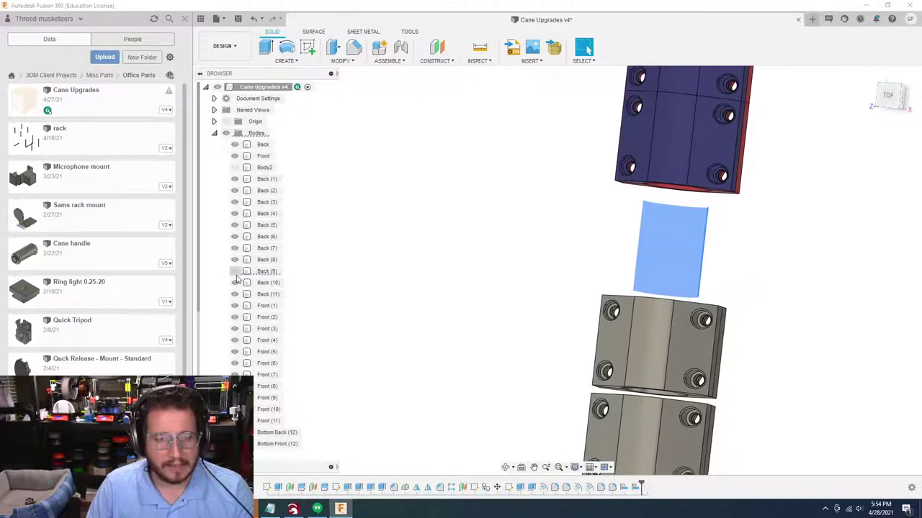
Hide both halves of the following grey clamp, bodies Front (8) and Back (8)
click(644, 321)
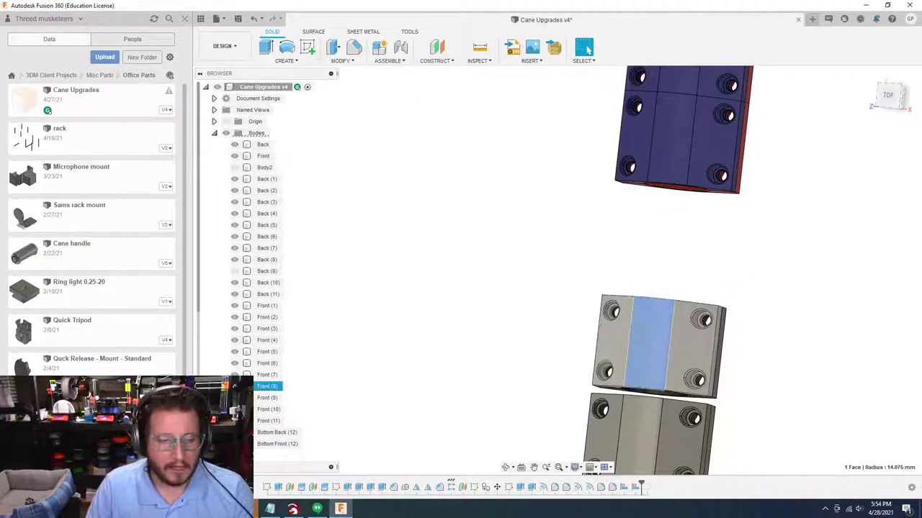
click(235, 260)
click(236, 260)
click(503, 251)
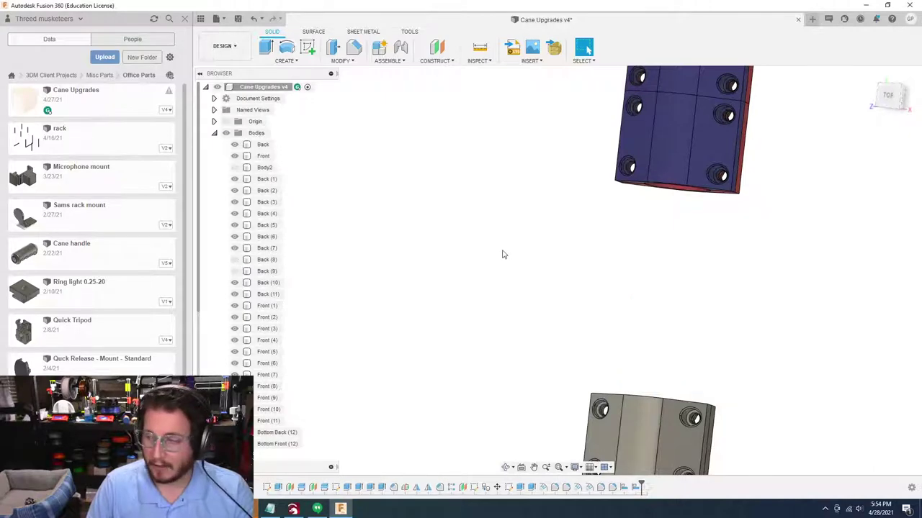
Create a sketch on the blue clamp half's end face beside the round bore
scroll(503, 254, up, 3)
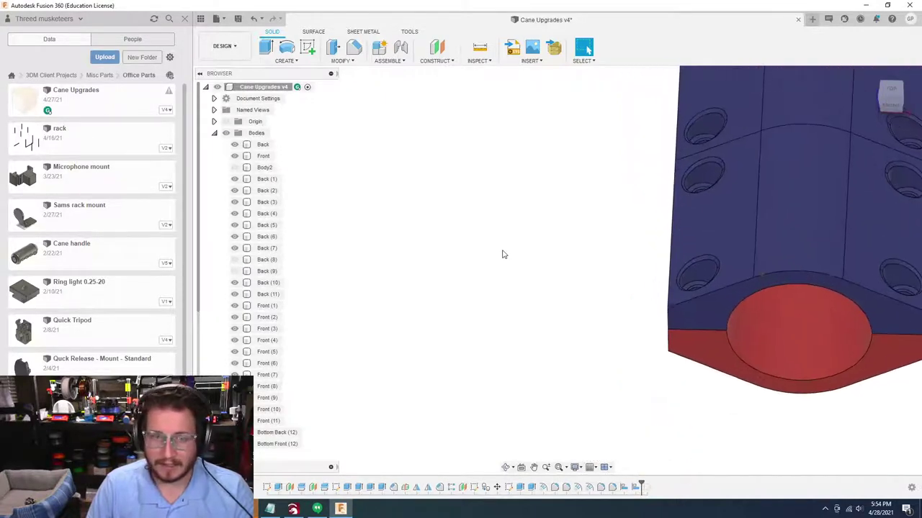
click(308, 49)
click(720, 312)
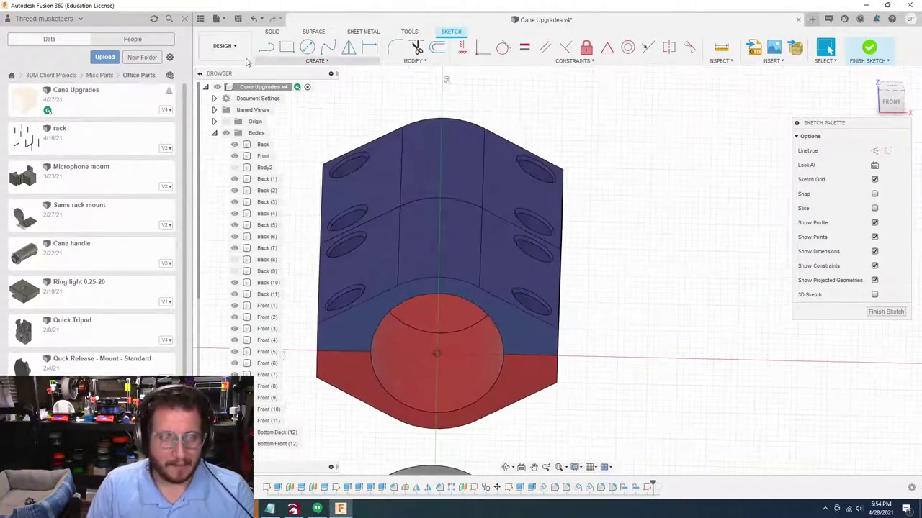
Draw a horizontal construction line about 45 mm long from the bore centre along the red X axis
click(309, 47)
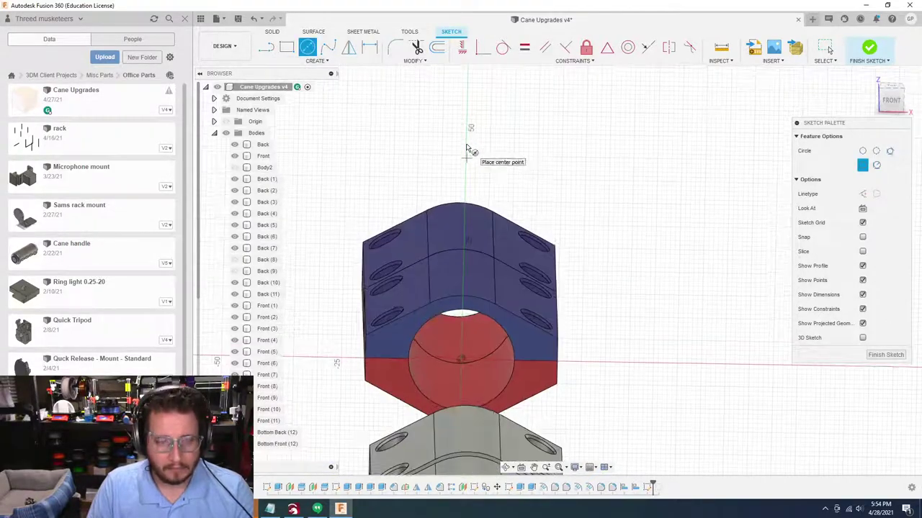
key(Escape)
key(x)
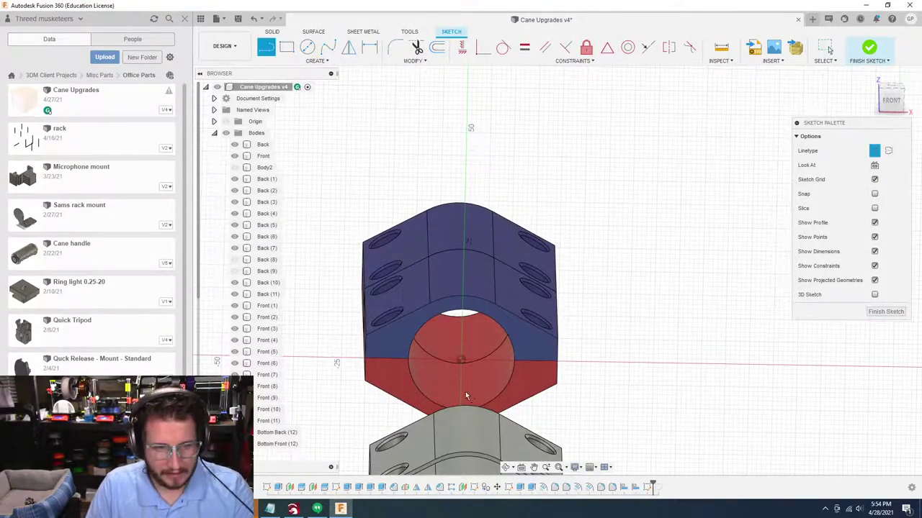
click(461, 359)
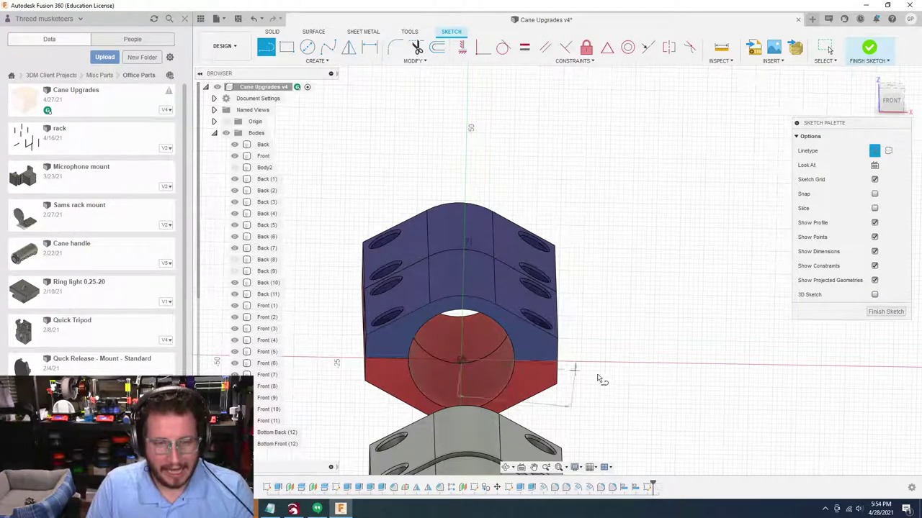
click(680, 362)
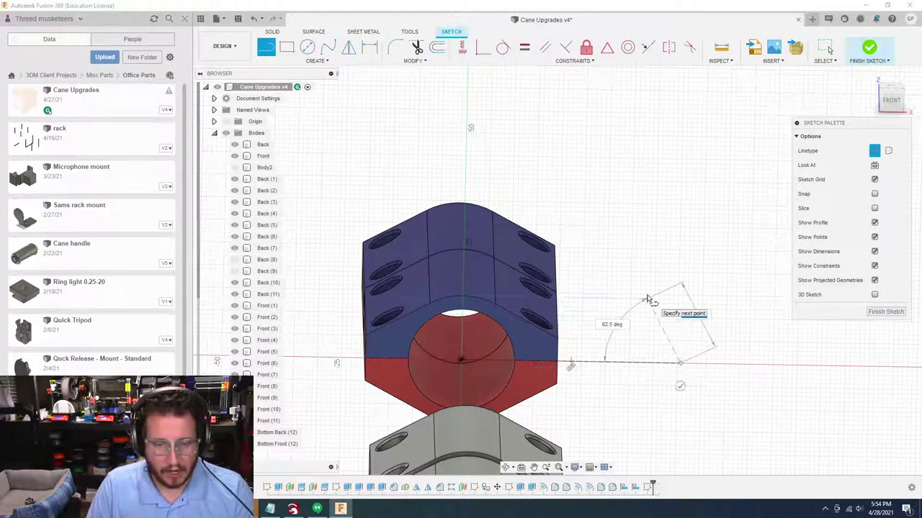
key(Escape)
Draw a vertical construction line about 90 mm long from the bore centre up past the blue half
key(l)
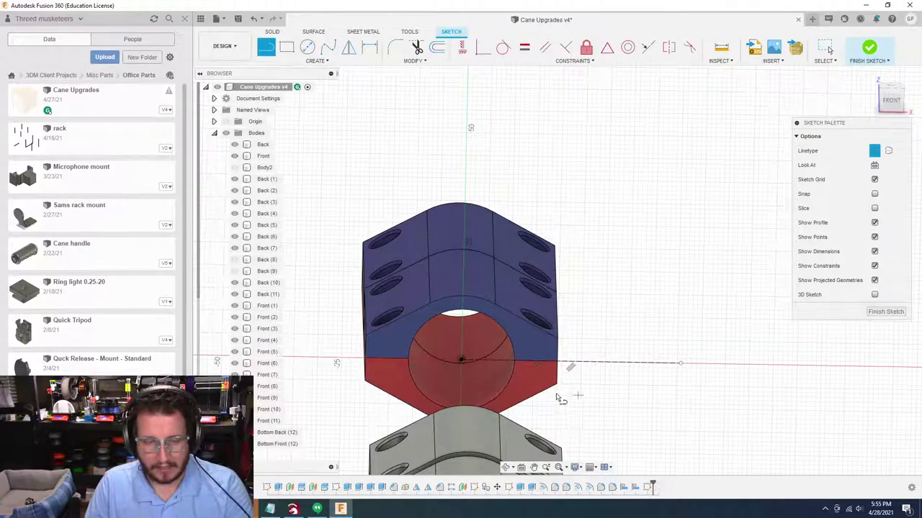
click(462, 364)
scroll(476, 83, down, 2)
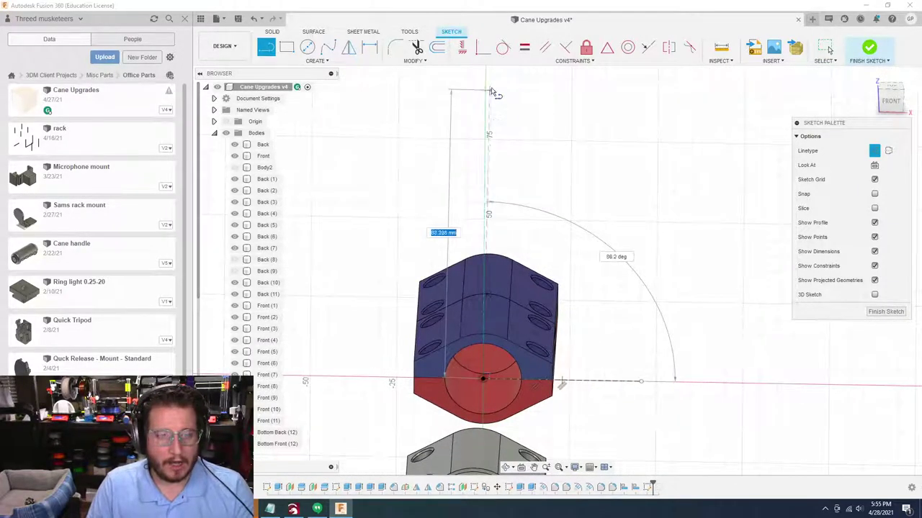
click(487, 82)
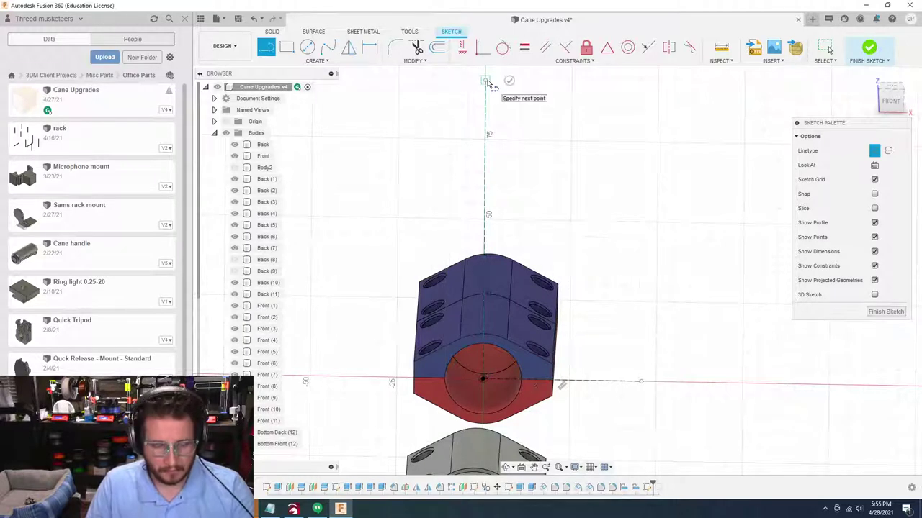
key(Escape)
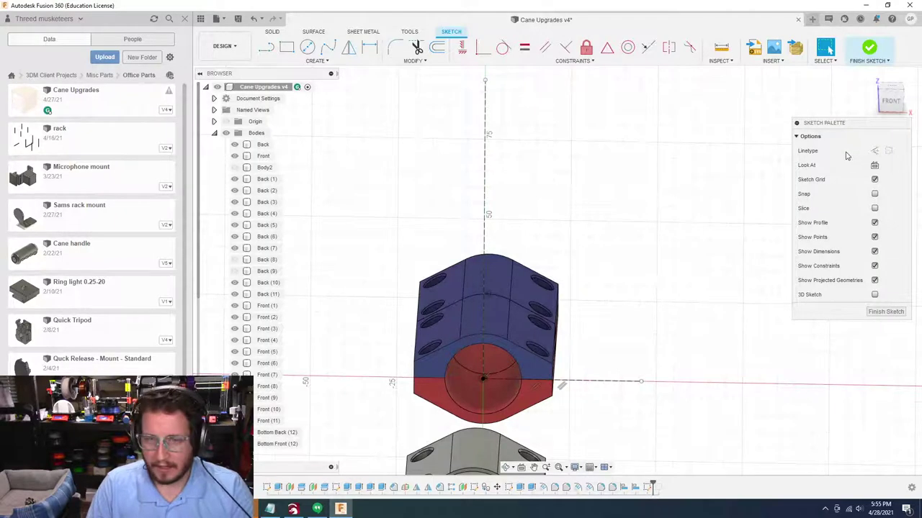
Dimension the vertical construction line above the bore centre to a length of 100 mm
shift+middle_drag(648, 211, 627, 399)
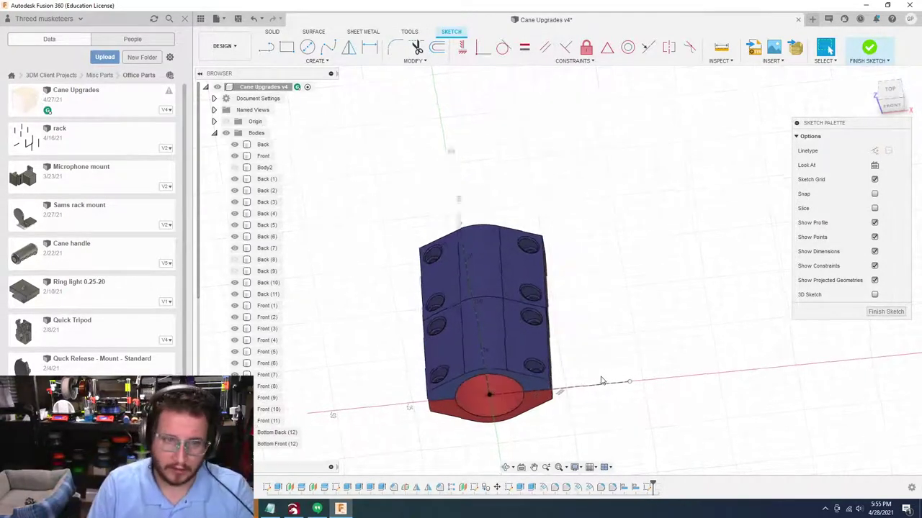
click(308, 48)
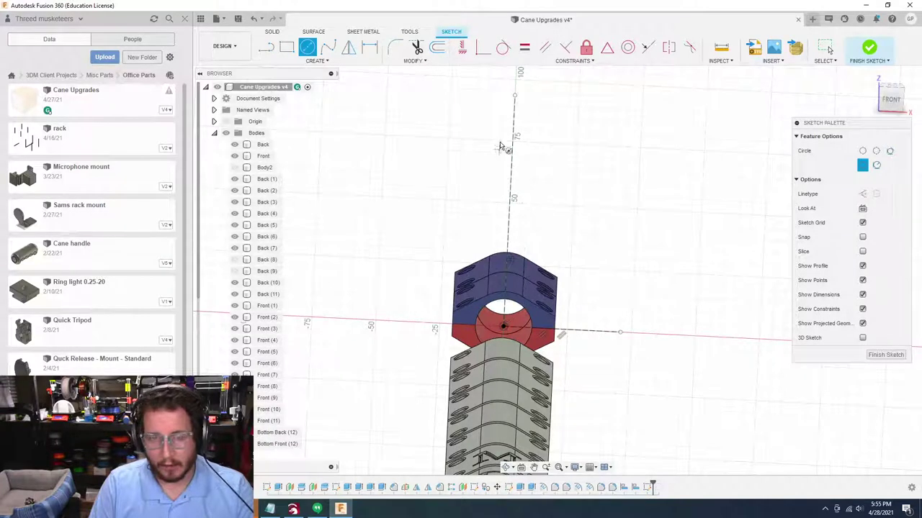
shift+middle_drag(500, 147, 514, 164)
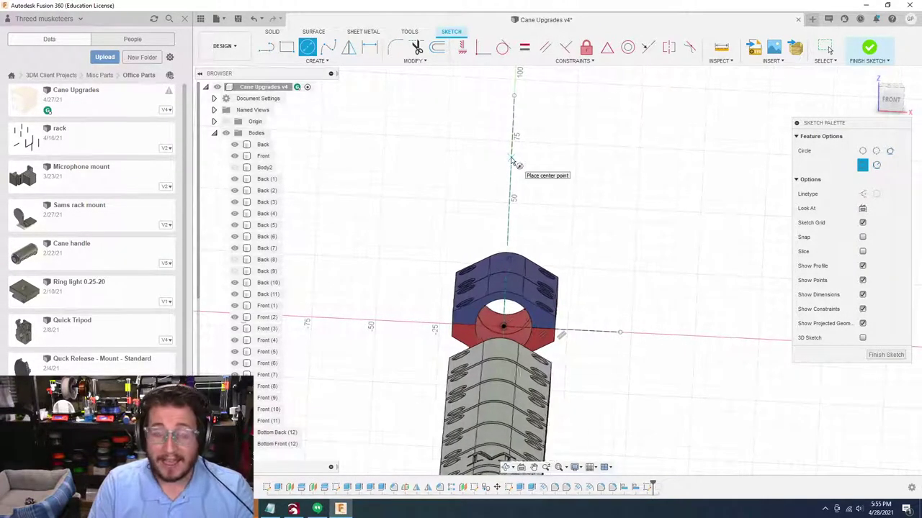
key(d)
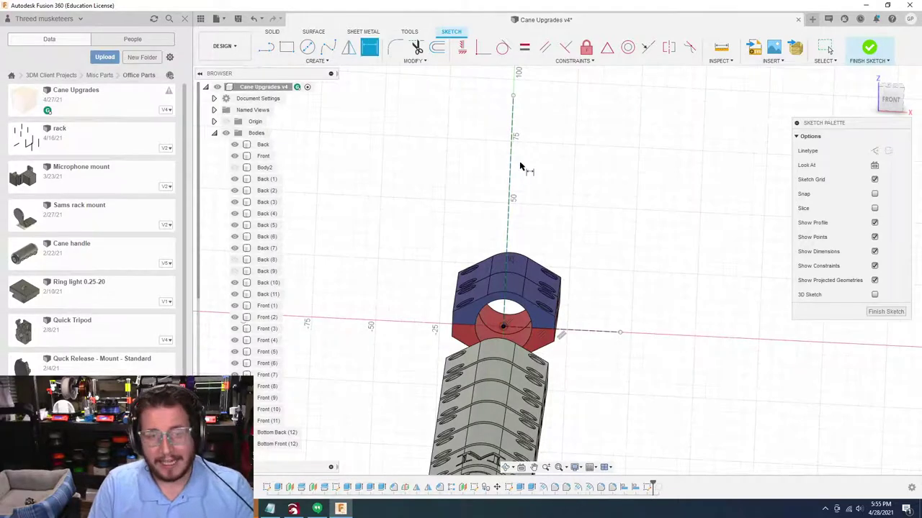
click(514, 171)
click(373, 165)
scroll(372, 169, down, 1)
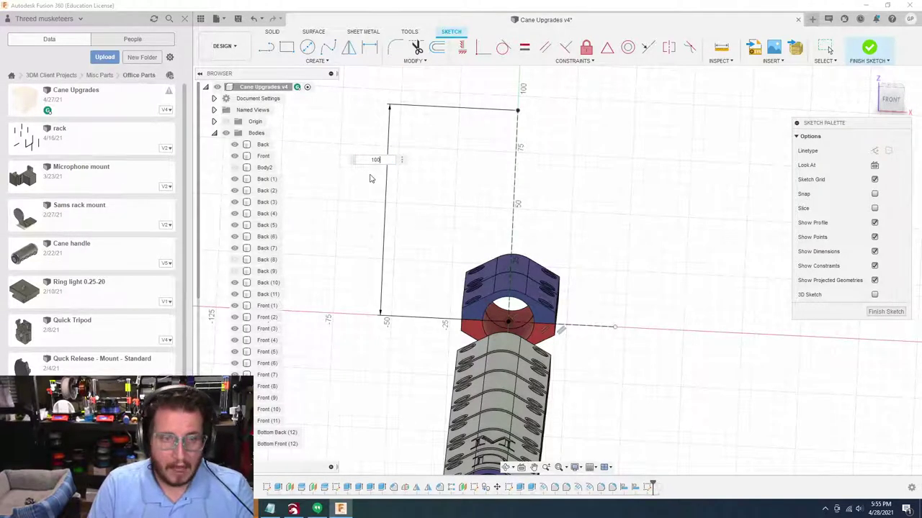
text(100)
key(Return)
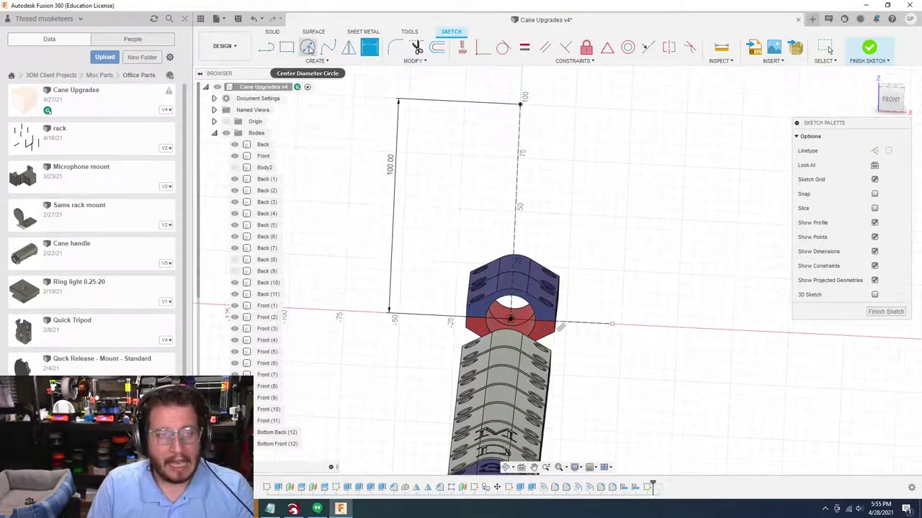
Draw a 94 mm diameter circle centred on the midpoint of the vertical construction line
click(307, 48)
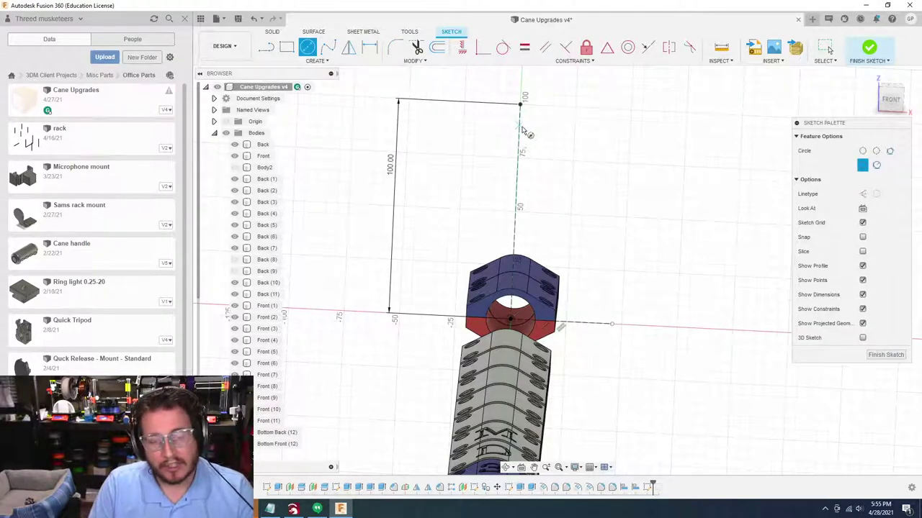
scroll(522, 141, up, 4)
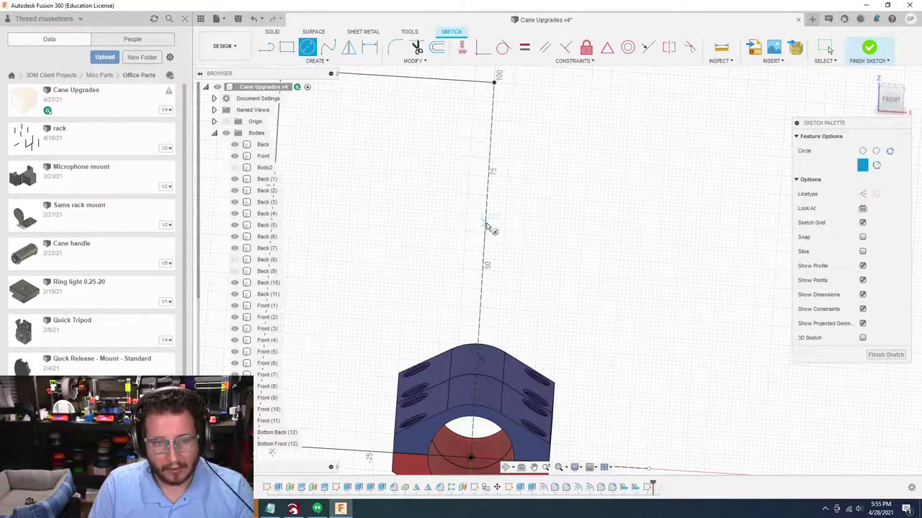
click(481, 272)
scroll(485, 264, down, 3)
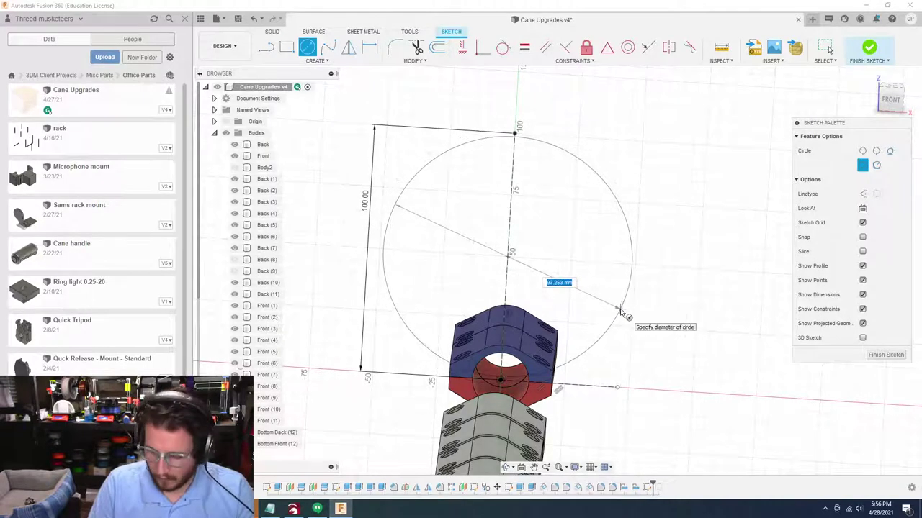
text(94)
key(Tab)
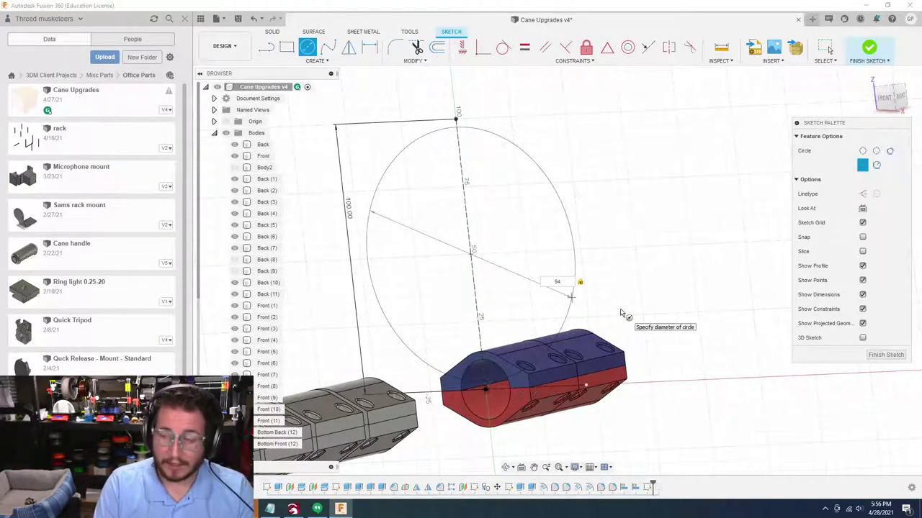
key(Return)
key(Escape)
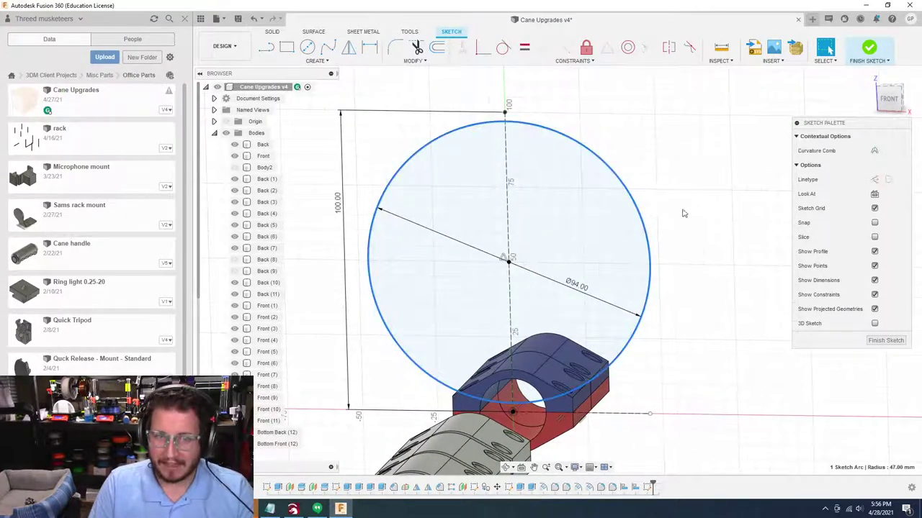
Delete the midpoint constraint at the circle's centre and move the circle up the construction line to about 68 mm above the bore centre
click(512, 268)
click(688, 251)
scroll(481, 282, up, 3)
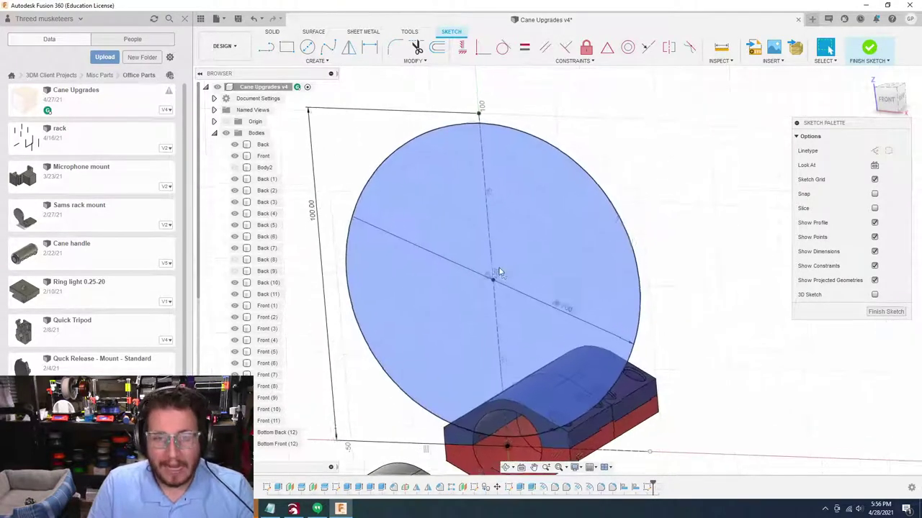
click(481, 283)
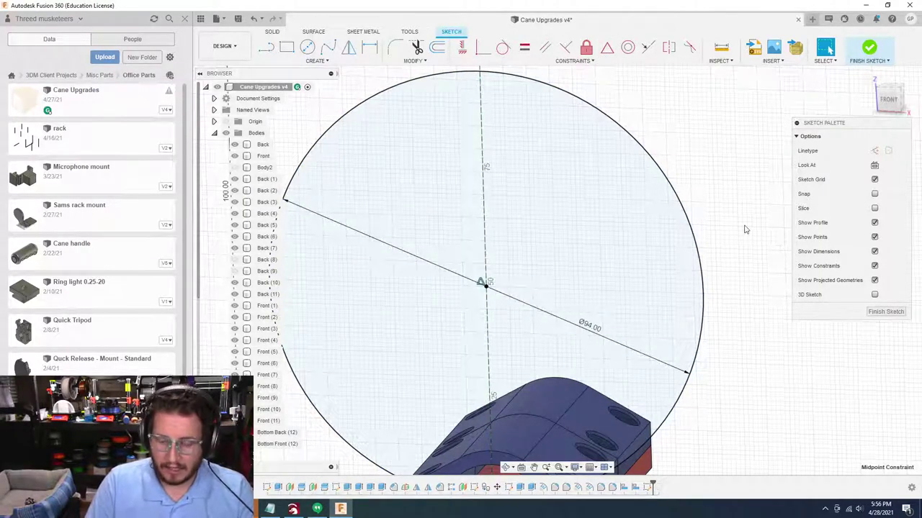
key(ctrl+z)
shift+middle_drag(648, 209, 556, 180)
scroll(553, 179, down, 2)
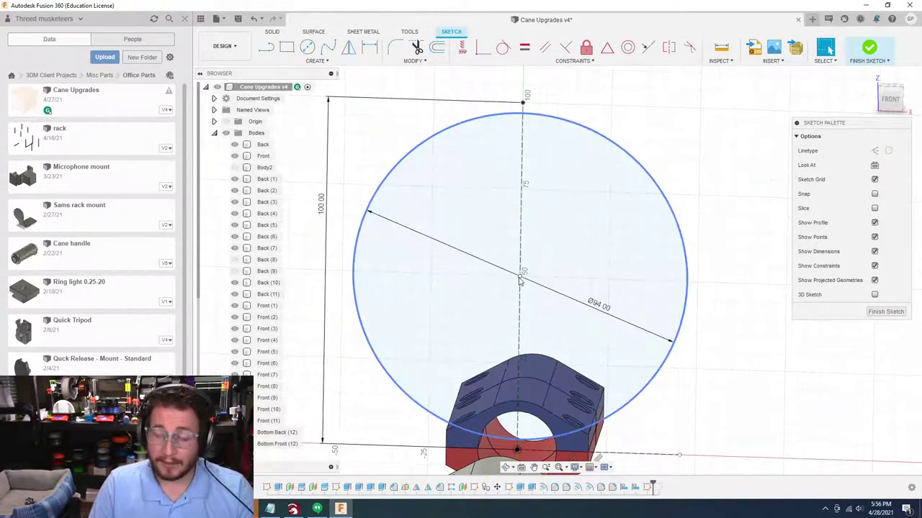
scroll(520, 281, down, 3)
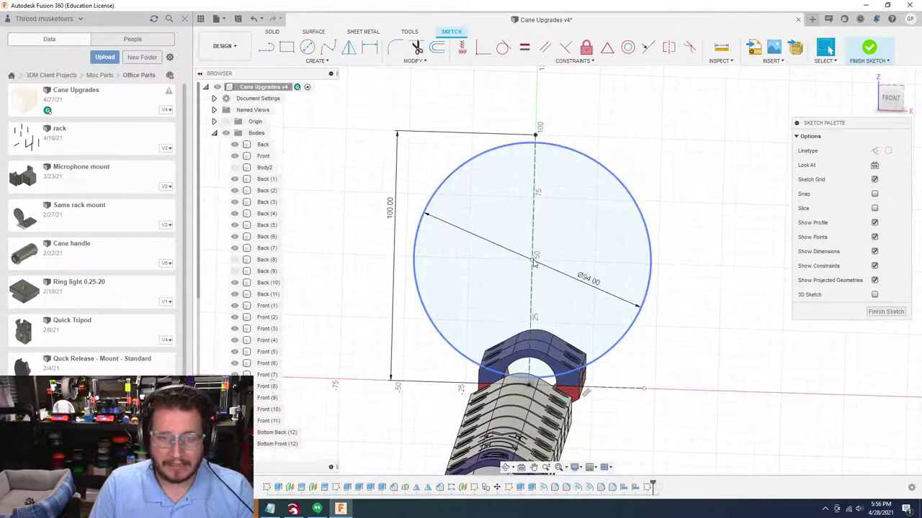
drag(533, 263, 534, 219)
Place sketch points on the vertical construction line at the circle's lowest point and at the peak of the blue half's end face
shift+middle_drag(534, 218, 672, 229)
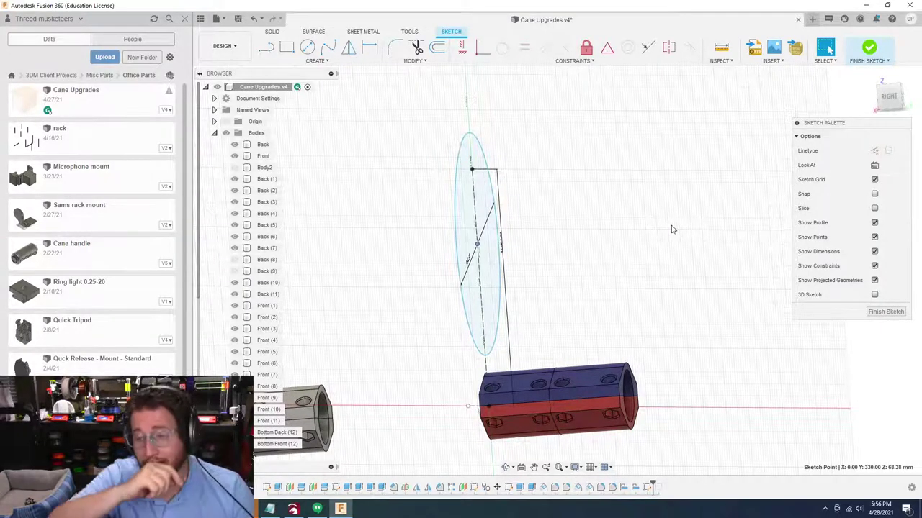
mouse_move(672, 229)
shift+middle_down()
mouse_move(602, 221)
mouse_move(531, 350)
mouse_move(493, 336)
shift+middle_up()
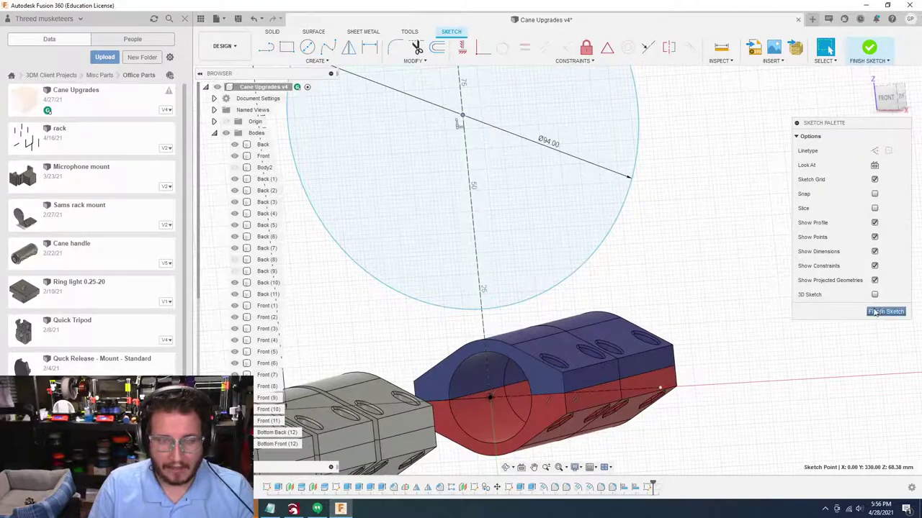
click(311, 62)
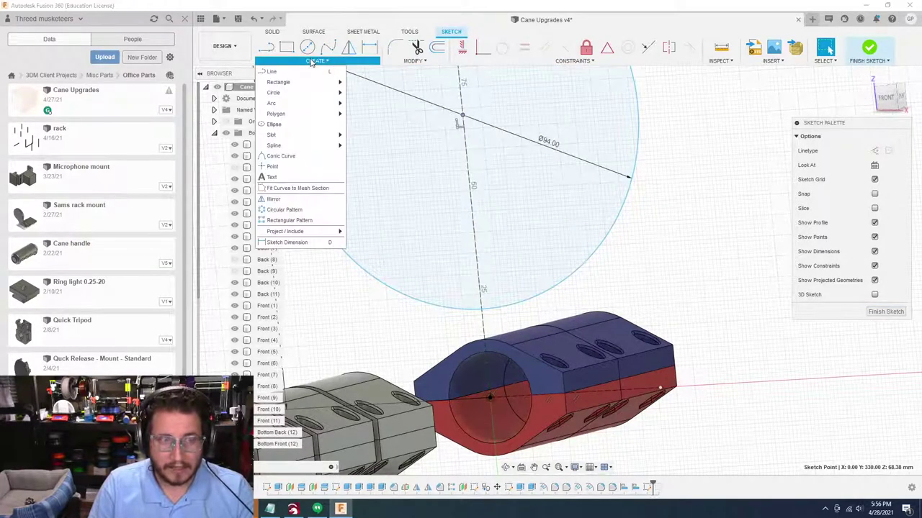
click(298, 172)
shift+middle_drag(331, 194, 499, 316)
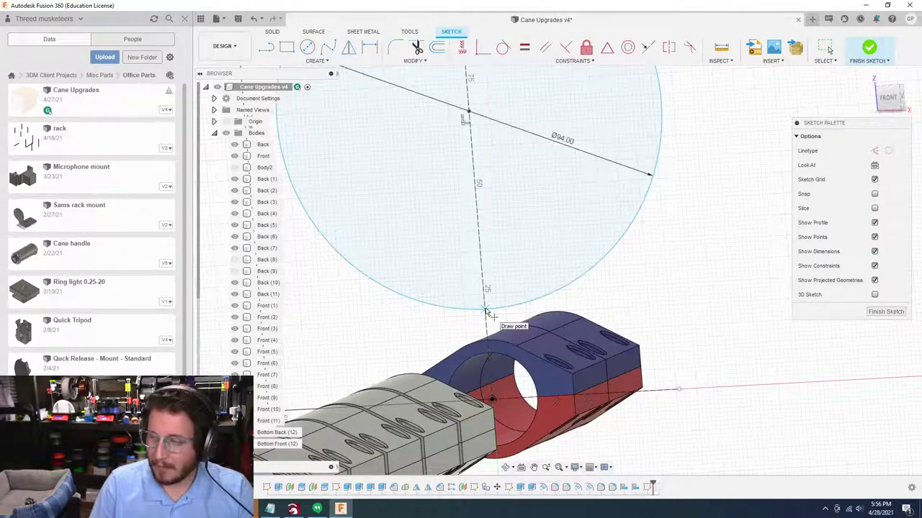
click(486, 311)
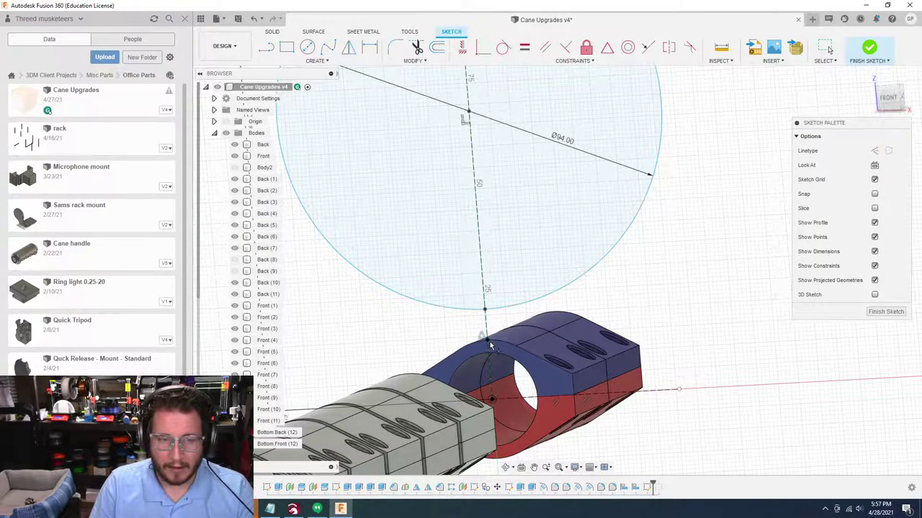
Dimension the gap between the circle's lowest point and the peak of the blue half to 8 mm
mouse_move(490, 347)
shift+middle_down()
mouse_move(511, 358)
mouse_move(425, 312)
shift+middle_up()
key(d)
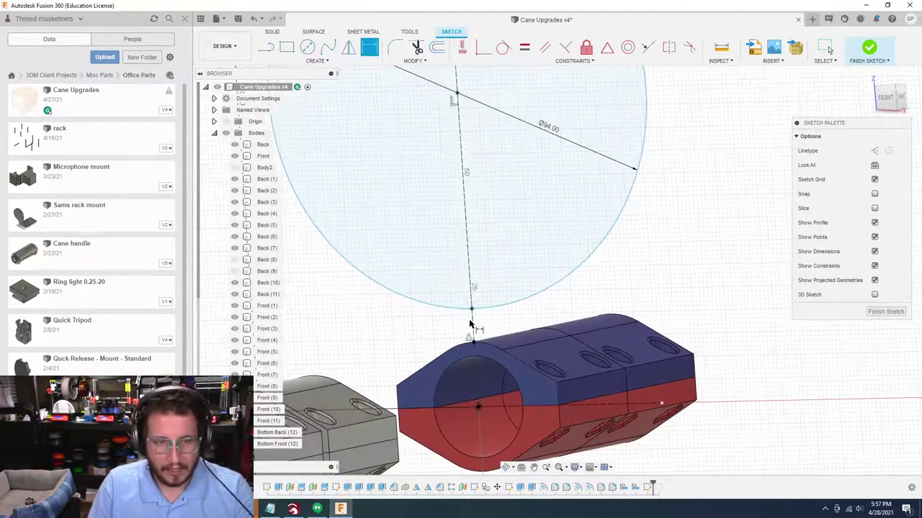
click(472, 309)
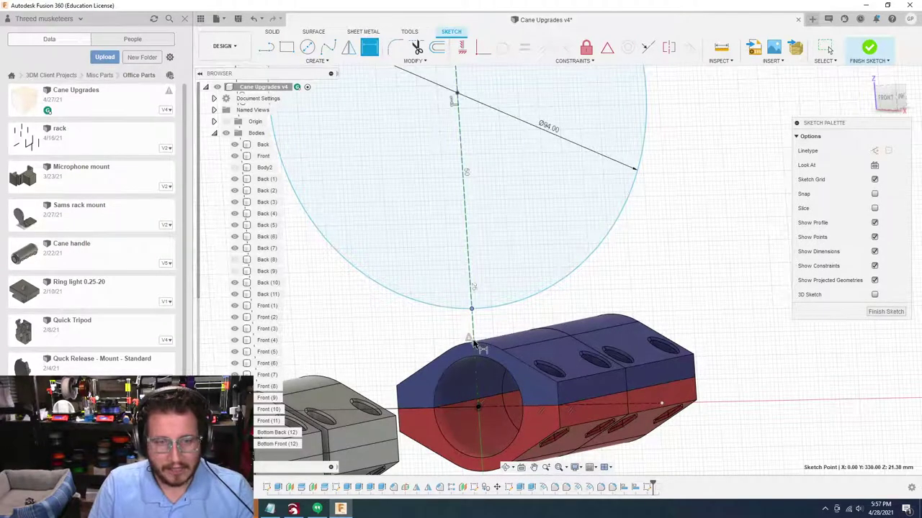
click(473, 344)
mouse_move(680, 307)
shift+middle_down()
mouse_move(720, 321)
mouse_move(648, 305)
shift+middle_up()
click(648, 308)
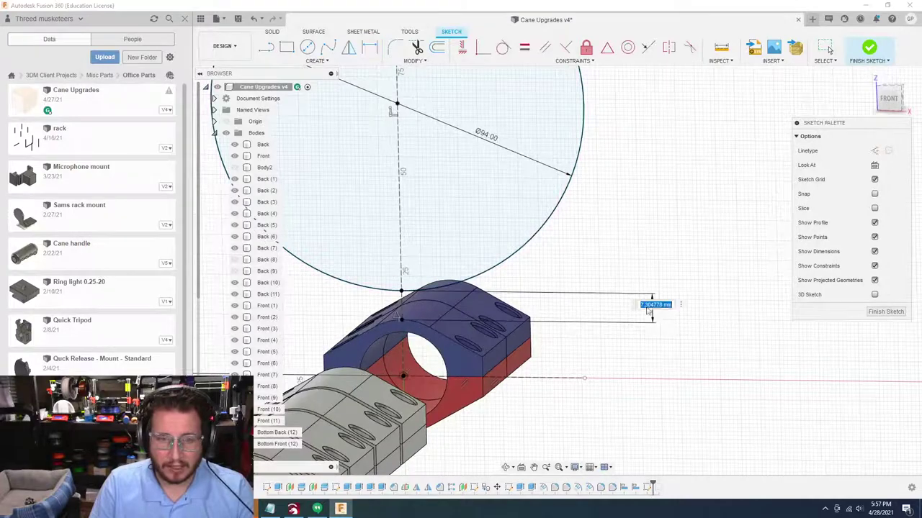
scroll(709, 259, down, 2)
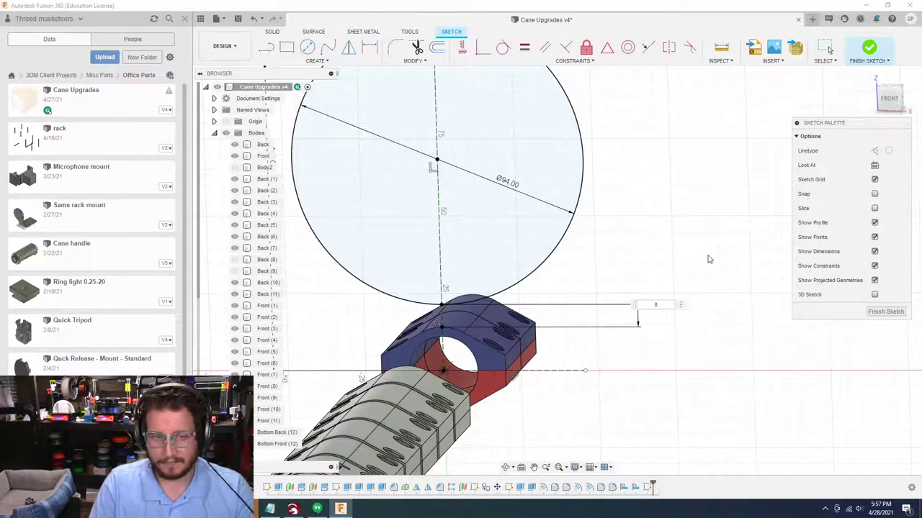
key(Return)
key(d)
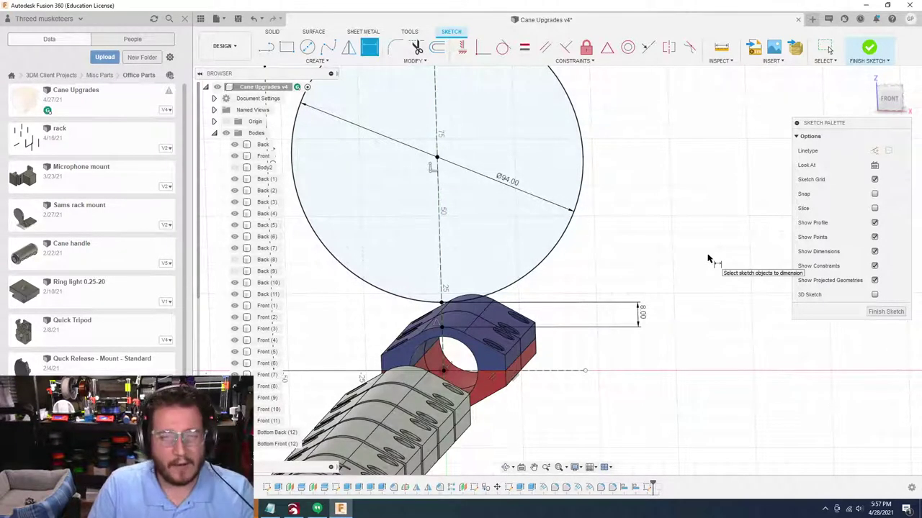
Offset the 94 mm circle outward by 9 mm to form a ring overlapping the blue half
mouse_move(712, 259)
shift+middle_down()
mouse_move(469, 232)
mouse_move(598, 270)
mouse_move(569, 296)
mouse_move(601, 317)
mouse_move(632, 362)
mouse_move(595, 372)
mouse_move(473, 368)
mouse_move(656, 314)
mouse_move(487, 416)
mouse_move(538, 222)
shift+middle_up()
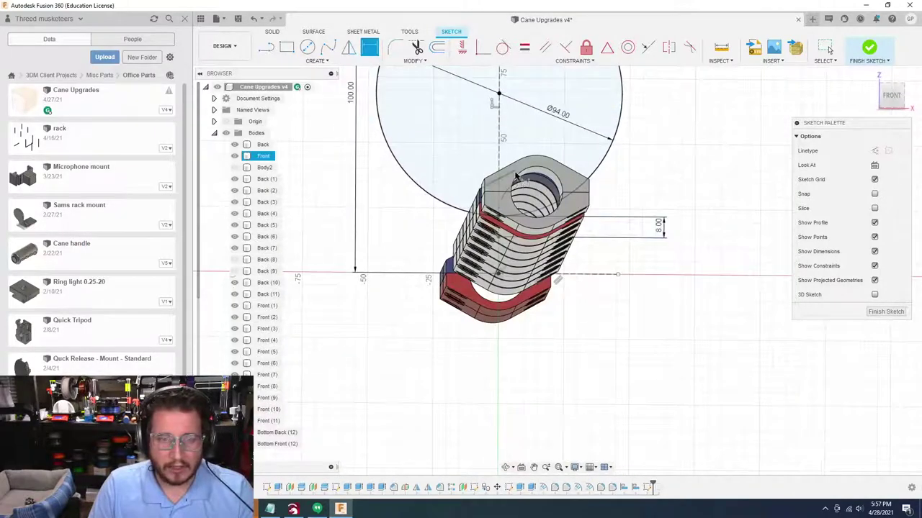
mouse_move(516, 180)
shift+middle_down()
mouse_move(680, 199)
mouse_move(697, 187)
shift+middle_up()
scroll(566, 182, up, 4)
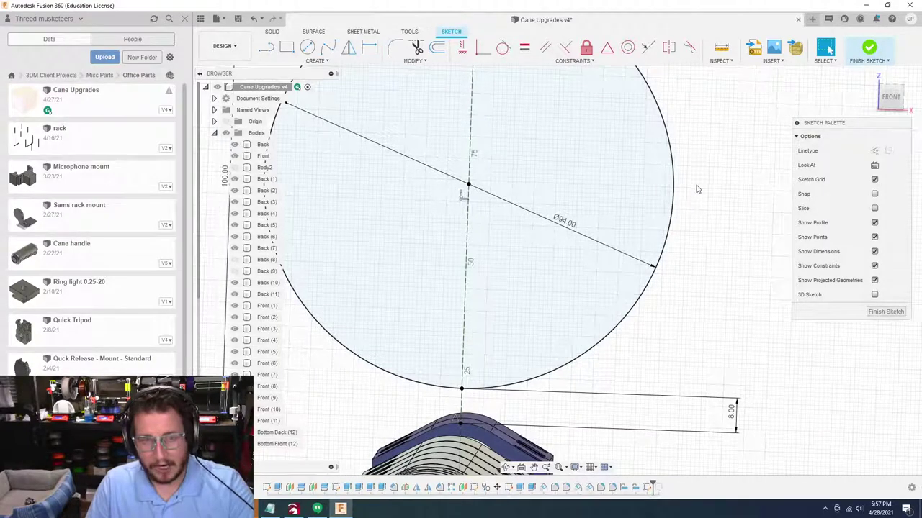
key(o)
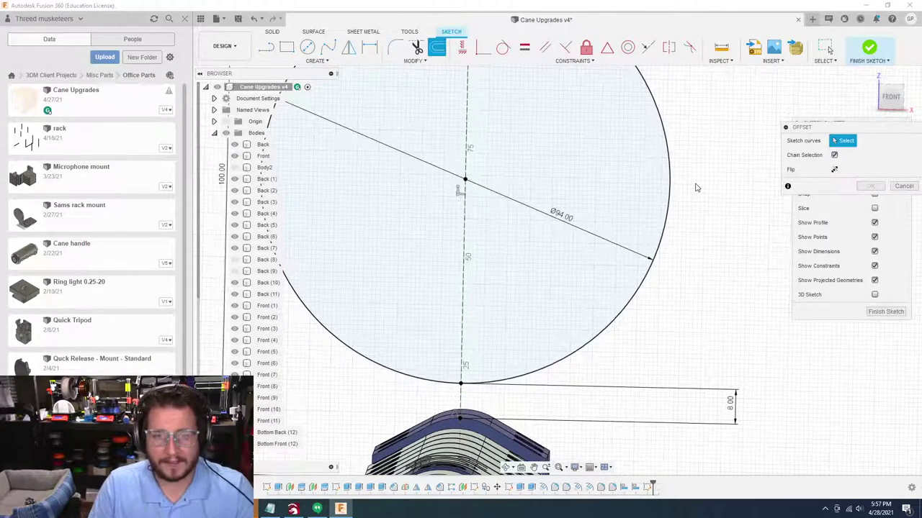
shift+middle_drag(695, 187, 678, 250)
click(646, 248)
scroll(648, 246, up, 4)
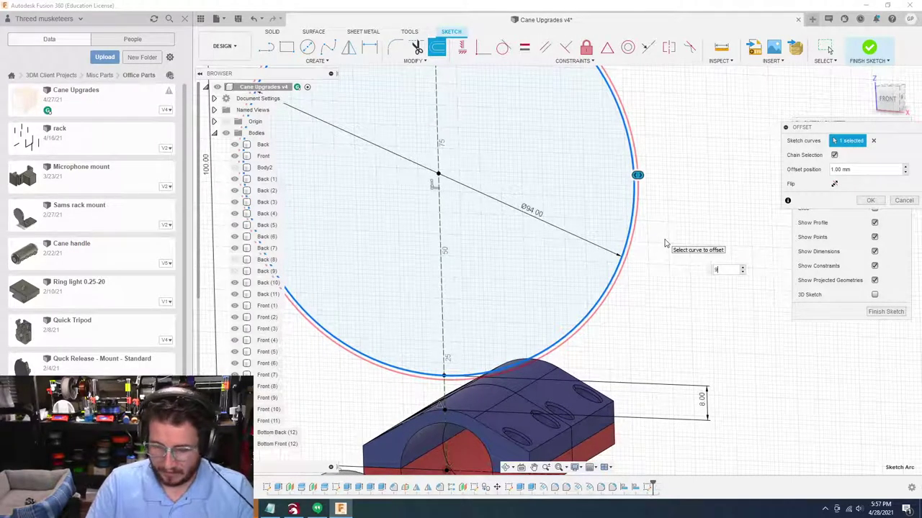
key(Return)
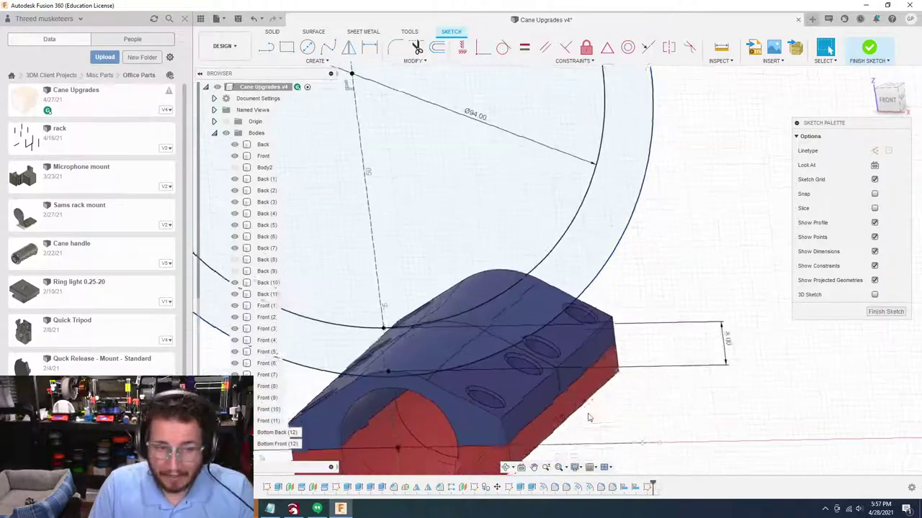
mouse_move(588, 418)
shift+middle_down()
mouse_move(493, 348)
mouse_move(375, 306)
shift+middle_up()
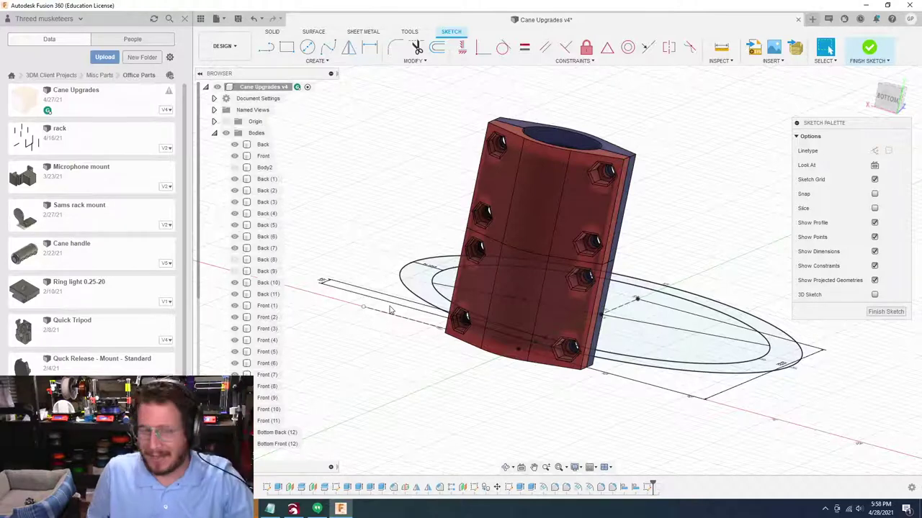
mouse_move(390, 310)
shift+middle_down()
mouse_move(512, 408)
mouse_move(469, 369)
mouse_move(434, 399)
mouse_move(420, 262)
shift+middle_up()
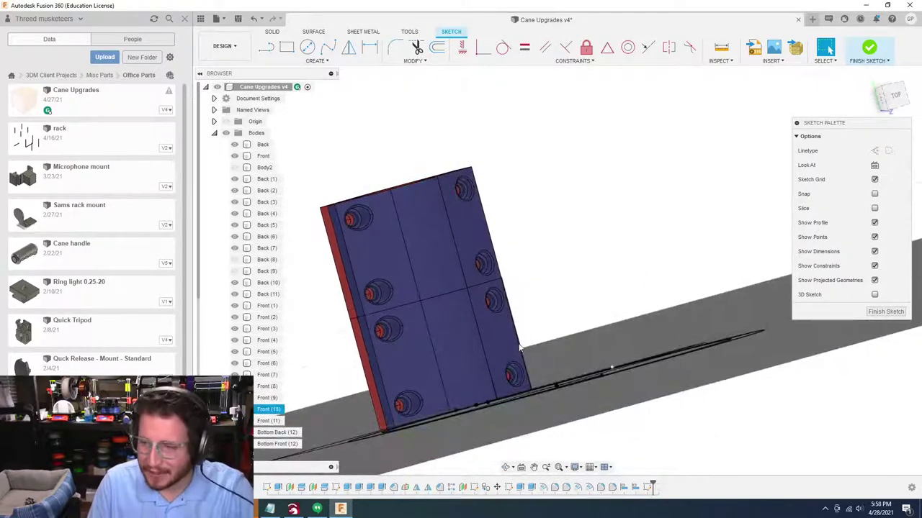
shift+middle_drag(517, 341, 677, 333)
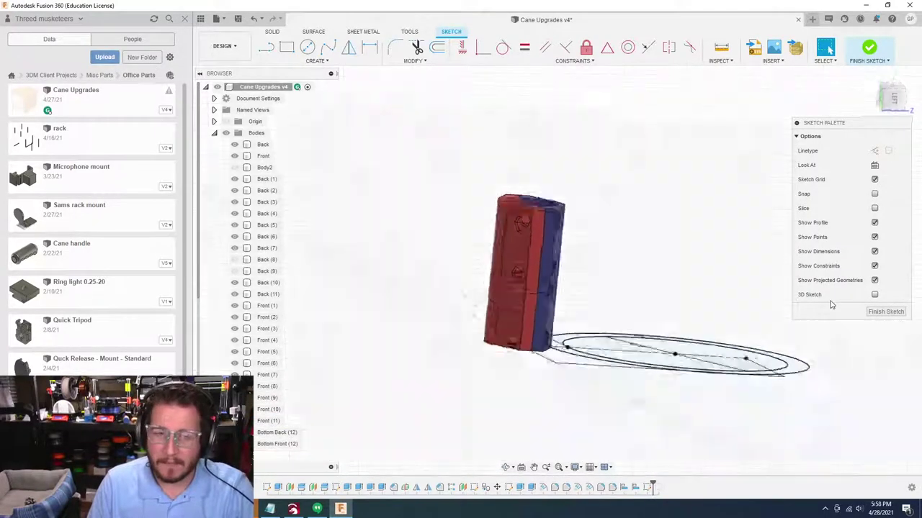
shift+middle_drag(826, 311, 809, 310)
scroll(554, 235, up, 2)
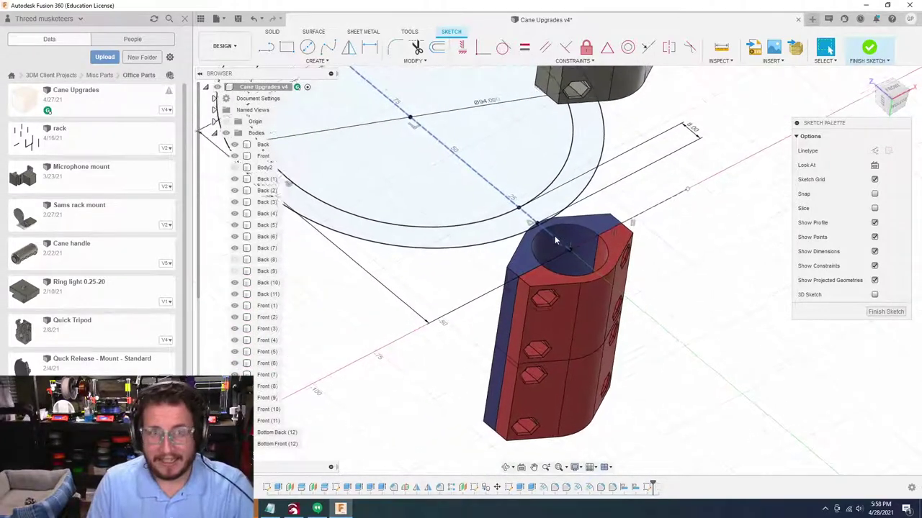
shift+middle_drag(554, 235, 554, 240)
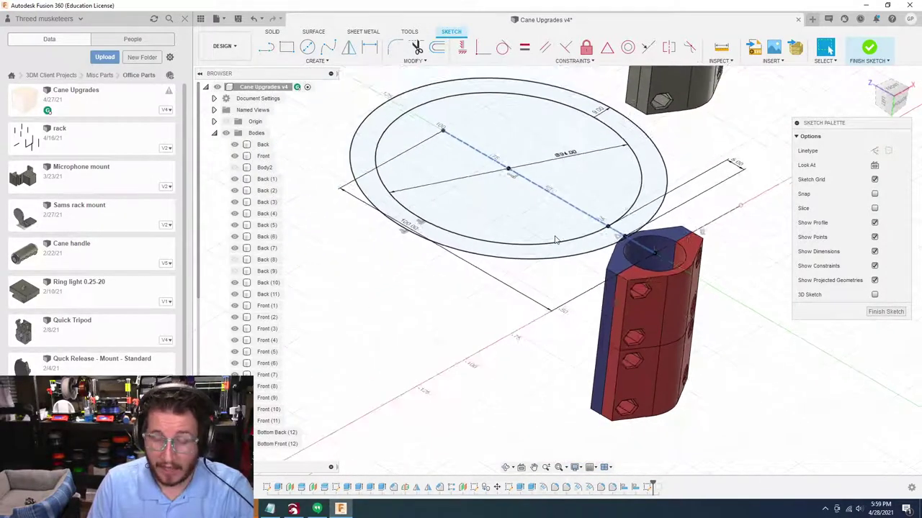
Mirror both ring circles, their construction line and points across the short construction line through the bore centre, and finish the sketch
click(351, 49)
shift+middle_drag(407, 285, 628, 225)
click(628, 225)
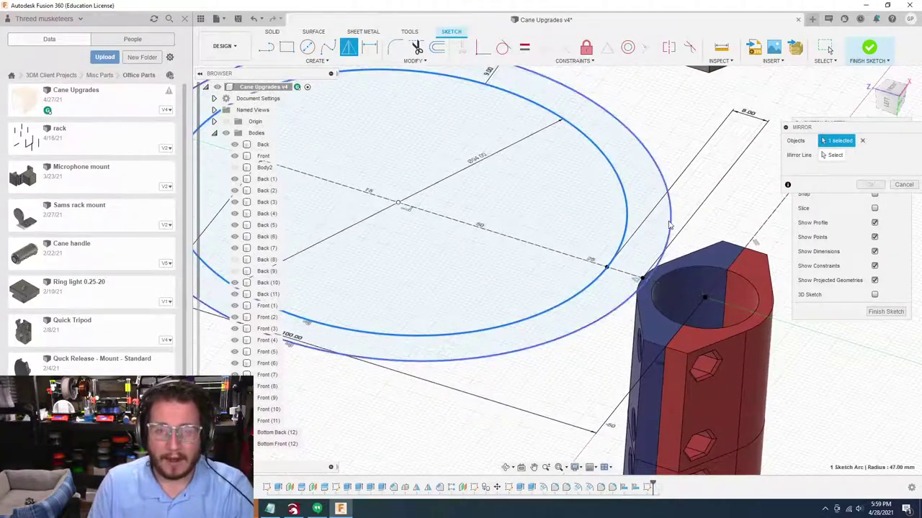
click(641, 283)
scroll(641, 283, up, 3)
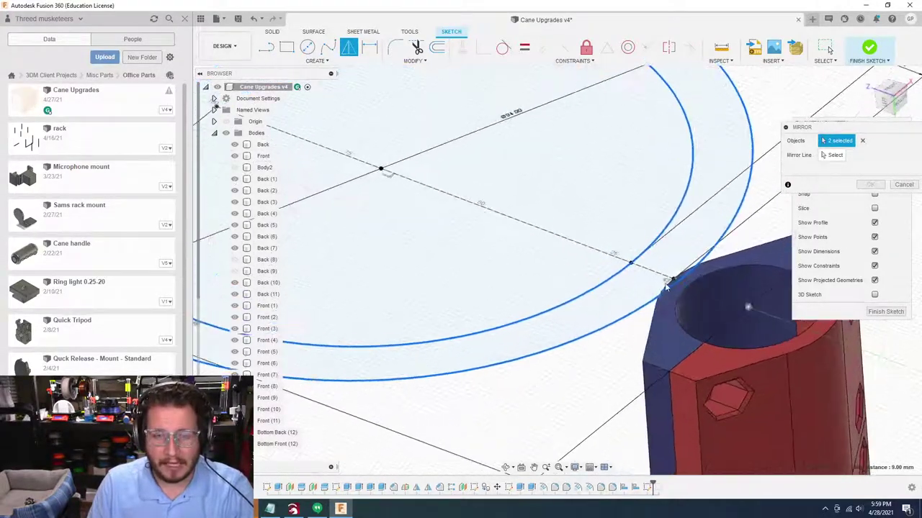
click(749, 309)
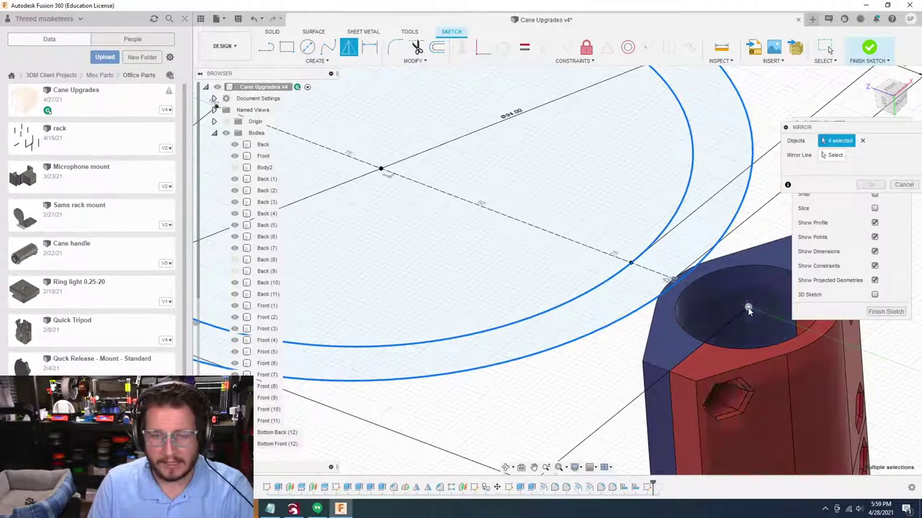
scroll(750, 309, down, 4)
middle_drag(518, 291, 500, 201)
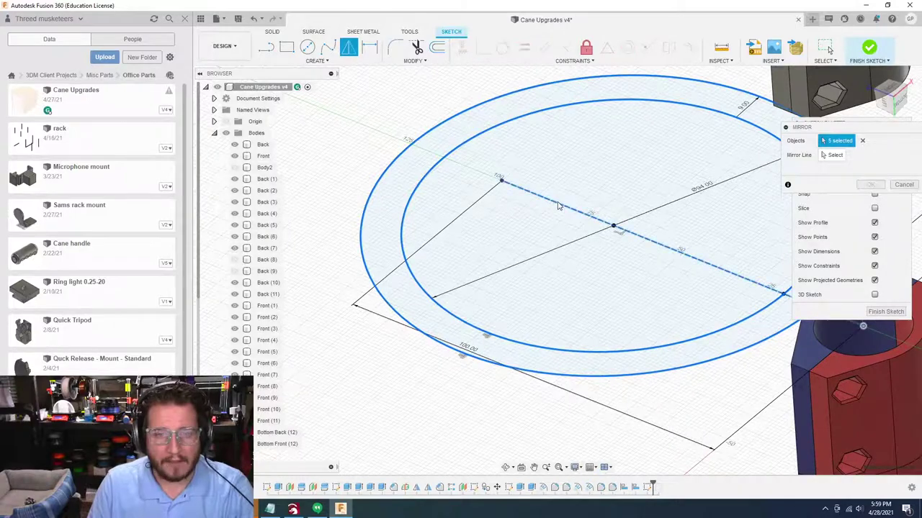
scroll(596, 242, up, 2)
click(596, 239)
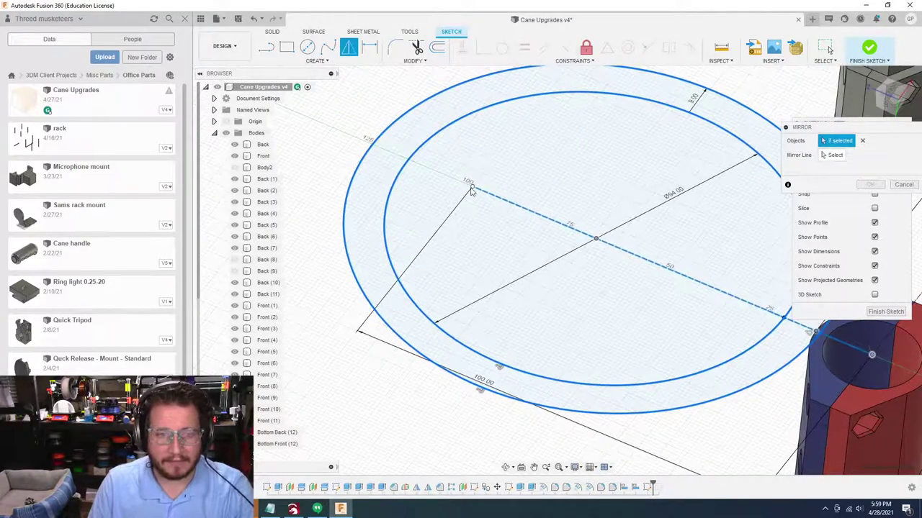
click(472, 188)
click(829, 156)
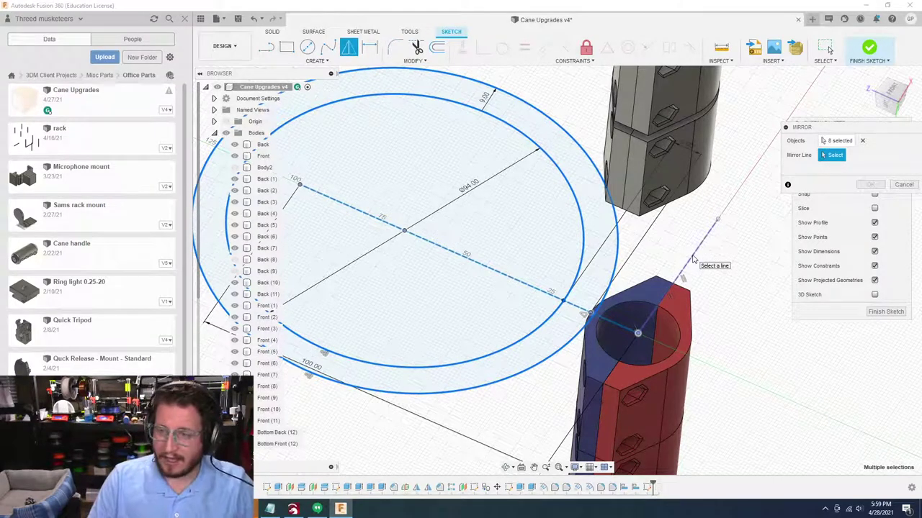
click(696, 257)
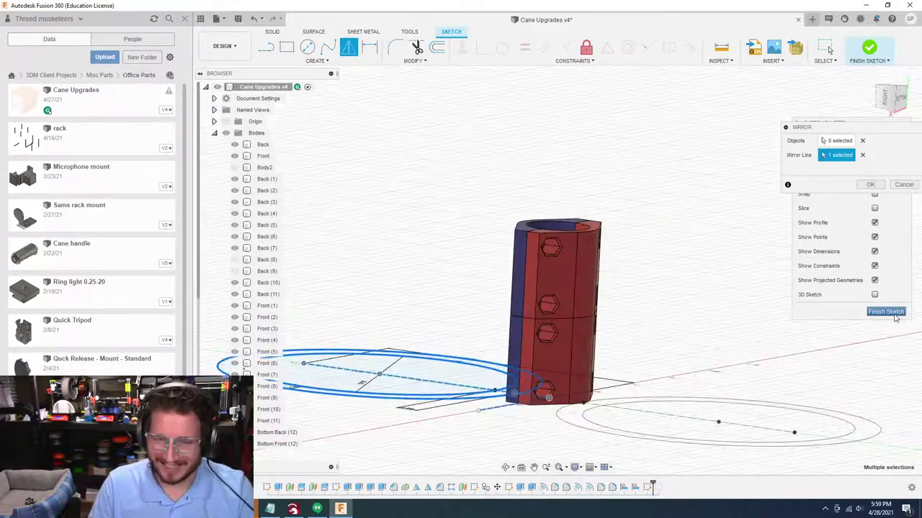
click(886, 312)
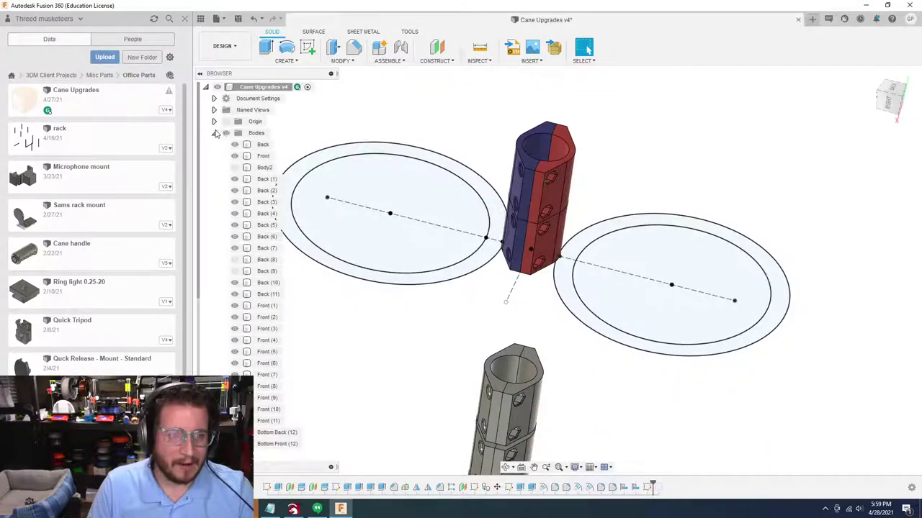
Reopen Sketch6 to check the mirrored ring geometry and close the sketch again
click(214, 132)
double_click(264, 202)
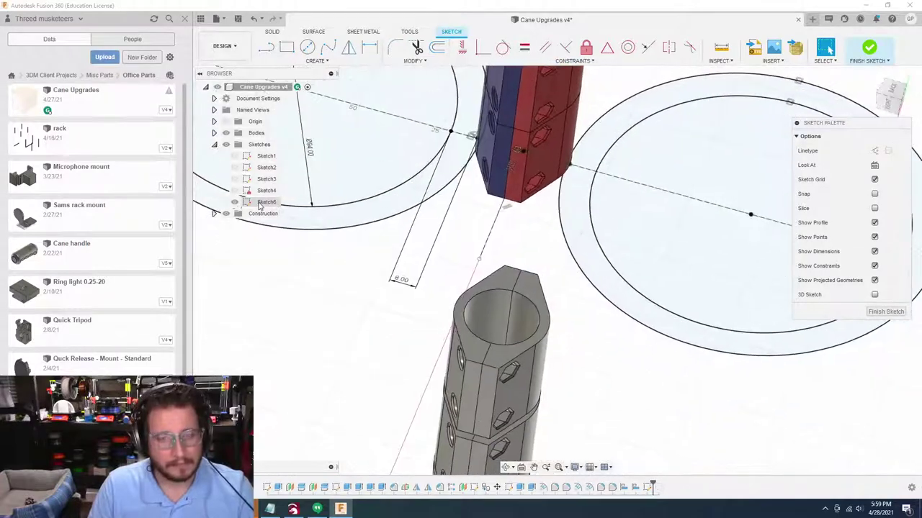
click(886, 311)
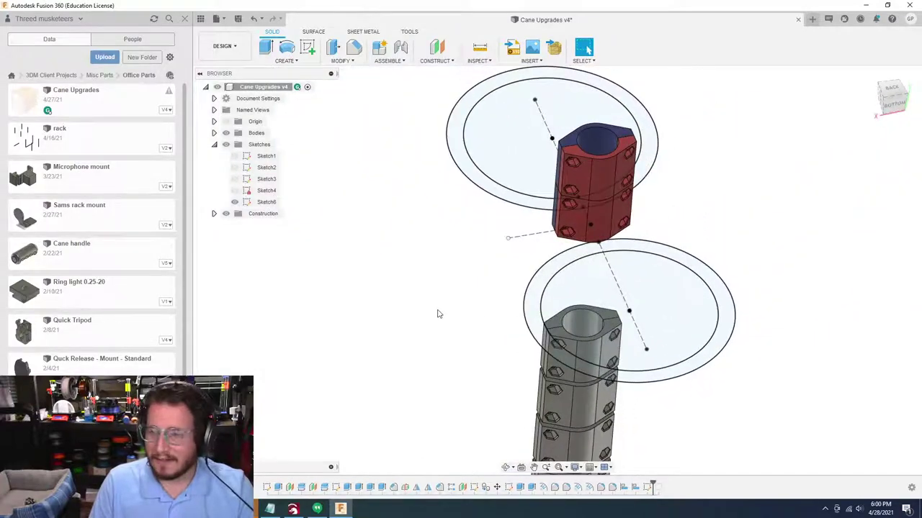
Extrude both profiles of the mirrored ring beside the red half by -5 mm as a Join, forming a solid disc
key(e)
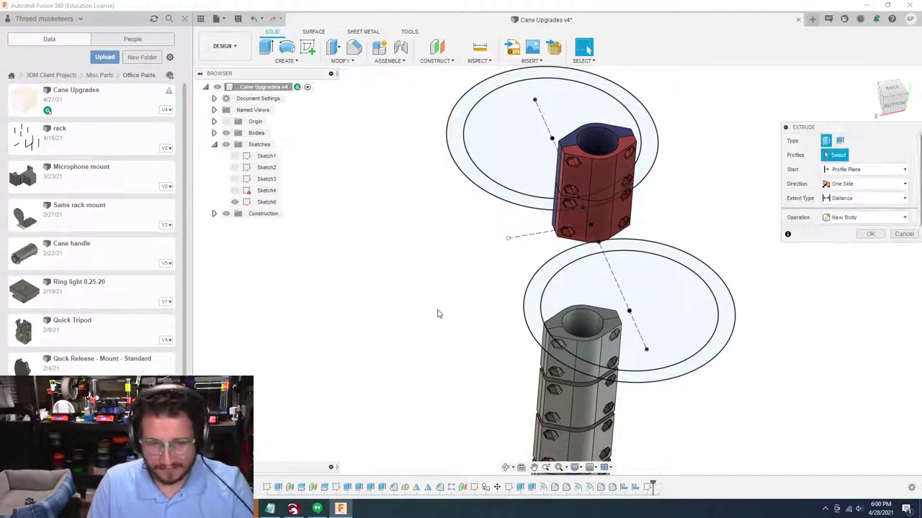
click(566, 268)
click(545, 329)
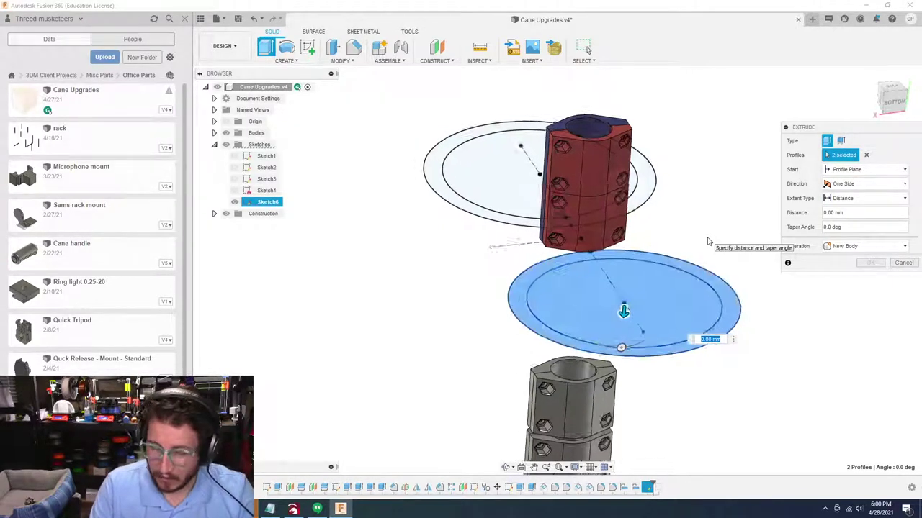
shift+middle_drag(709, 242, 717, 294)
shift+middle_drag(651, 304, 394, 342)
scroll(648, 298, up, 4)
scroll(395, 343, down, 3)
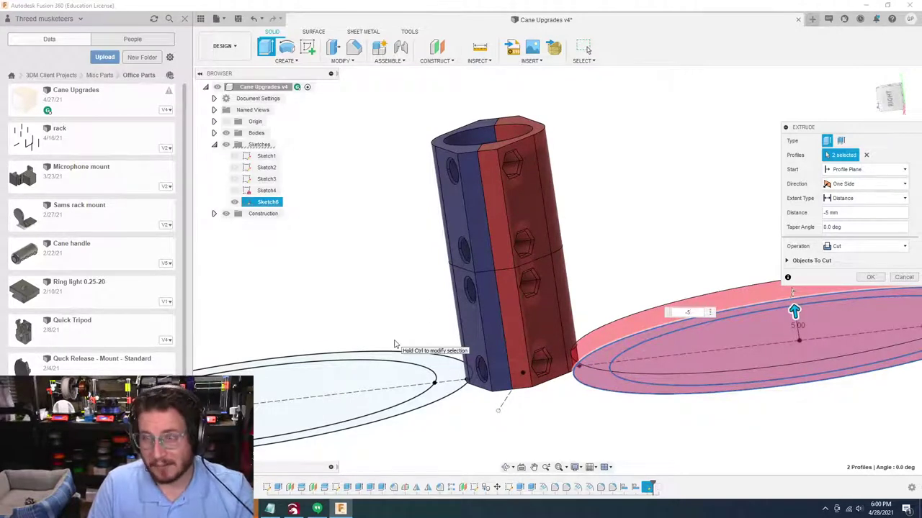
click(873, 248)
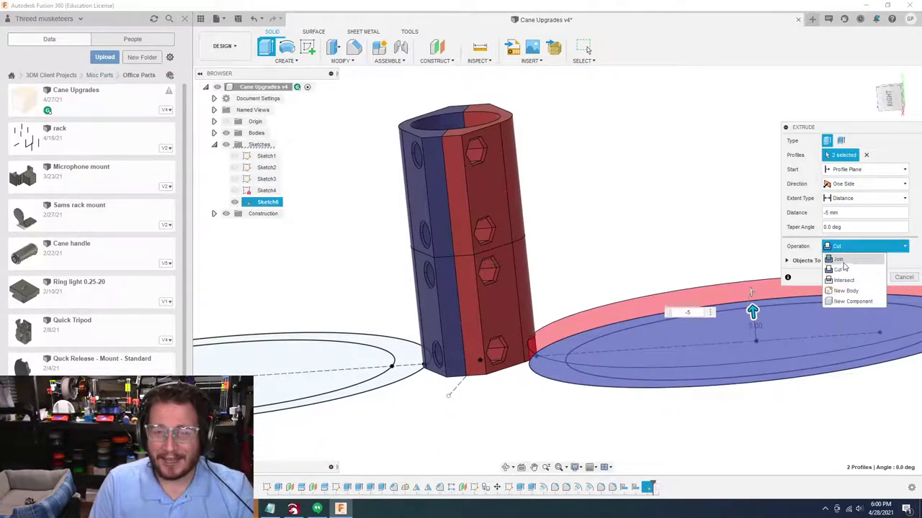
click(839, 260)
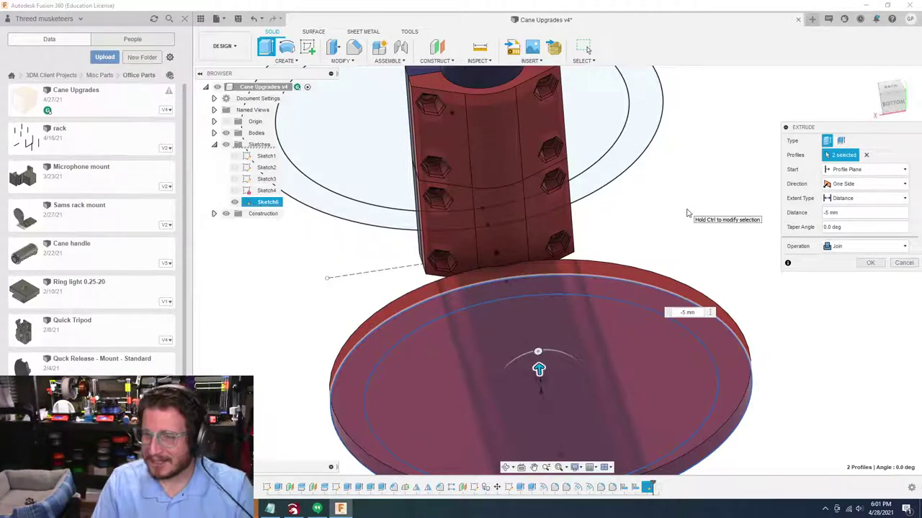
shift+middle_drag(687, 213, 494, 323)
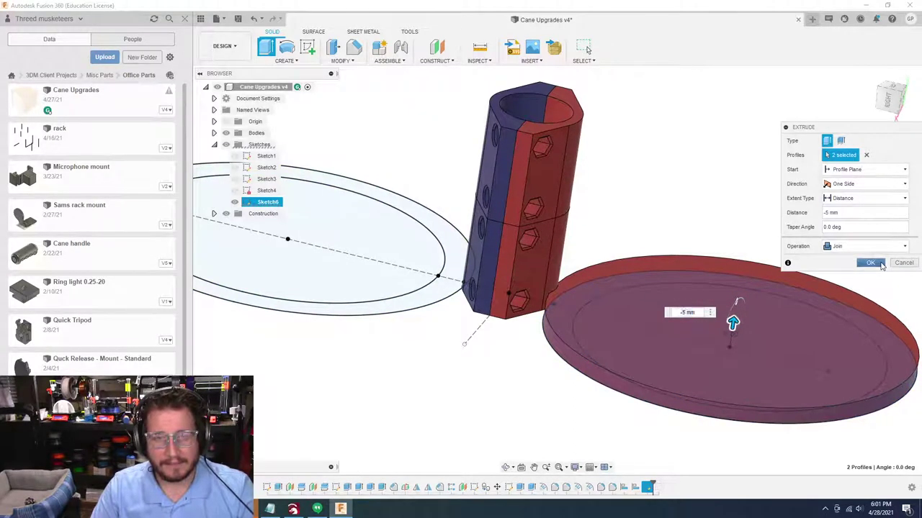
click(872, 262)
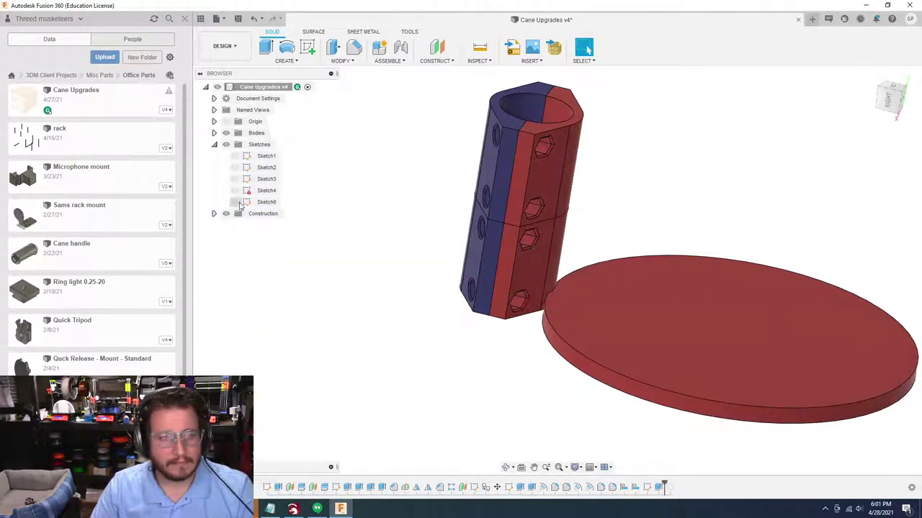
Check which bodies in the browser correspond to the upper and lower red and blue clamp pieces
click(556, 165)
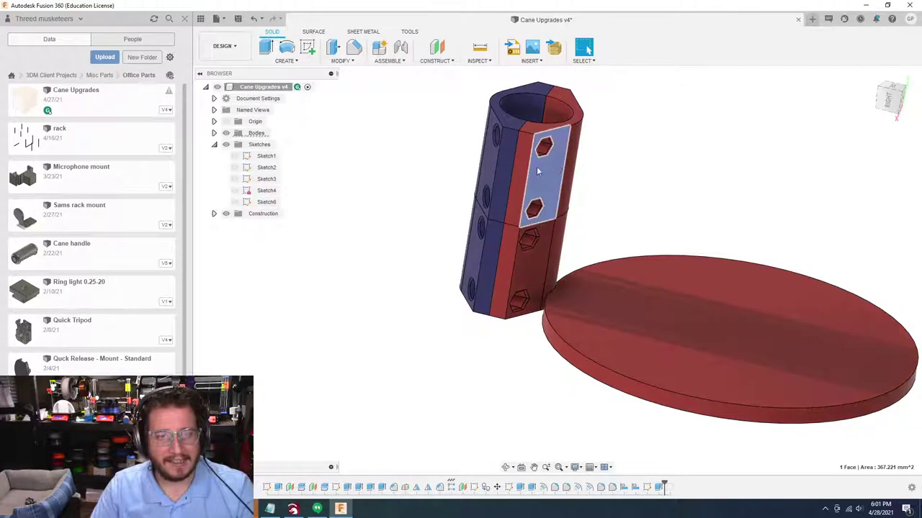
click(216, 134)
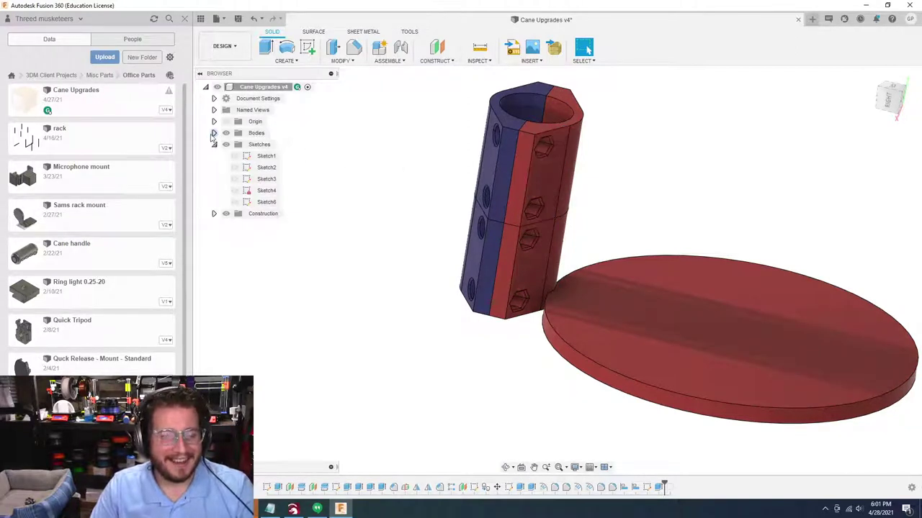
click(215, 134)
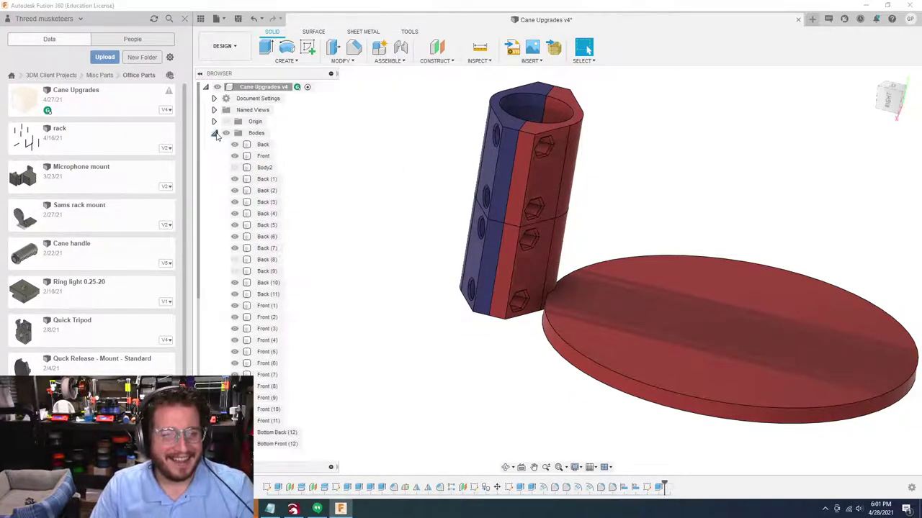
click(554, 159)
shift+middle_drag(471, 163, 512, 157)
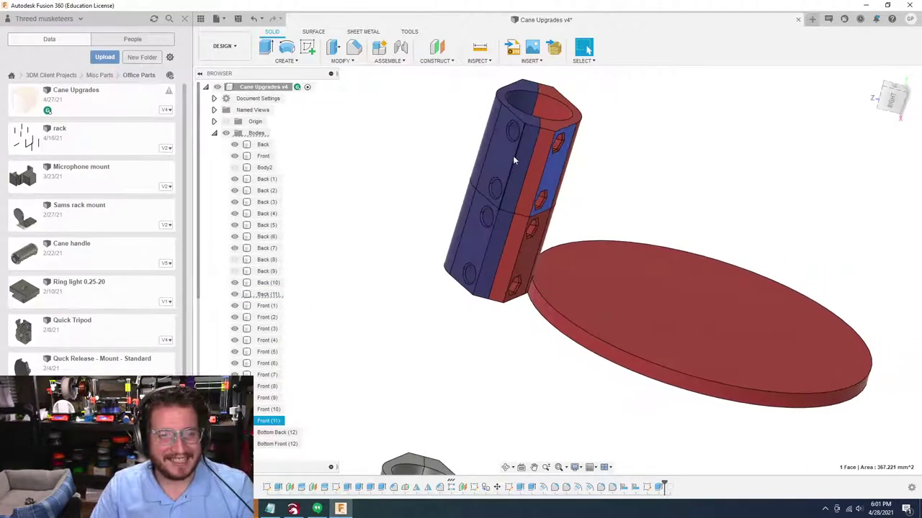
click(506, 158)
click(480, 241)
shift+middle_drag(516, 246, 478, 246)
click(524, 243)
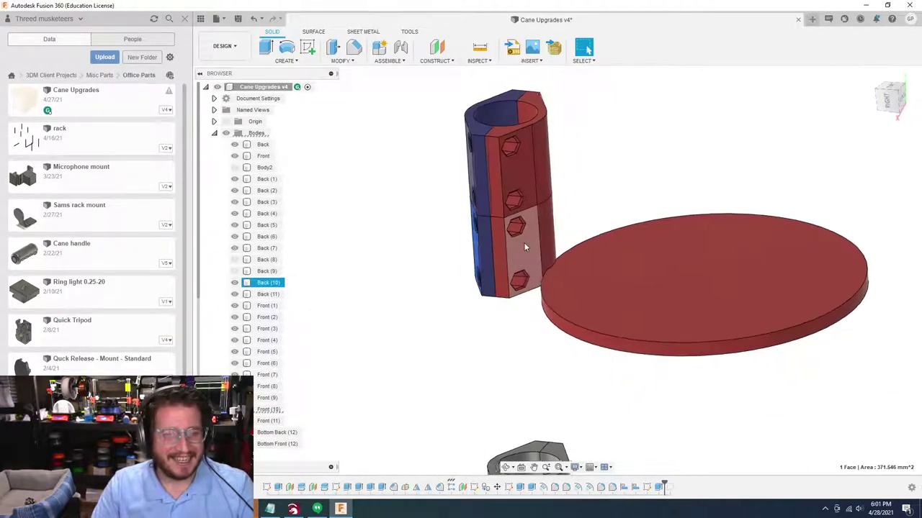
click(414, 275)
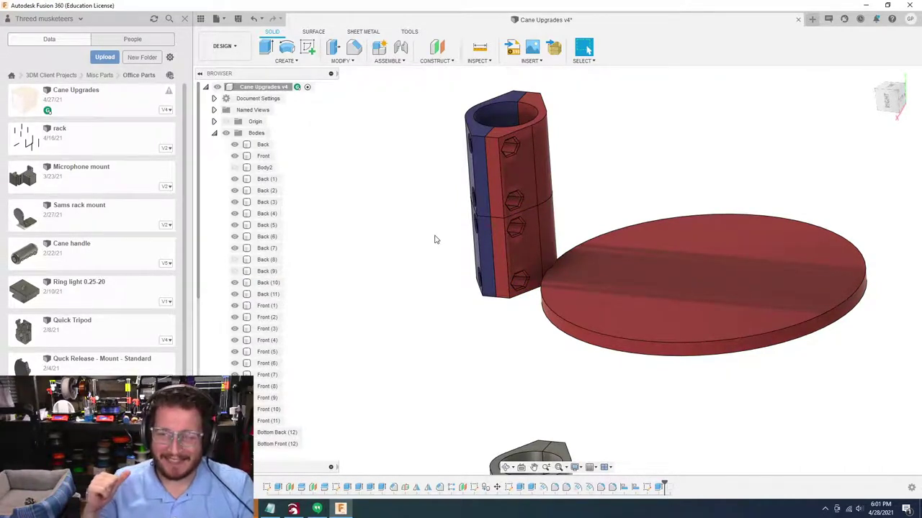
shift+middle_drag(435, 240, 379, 234)
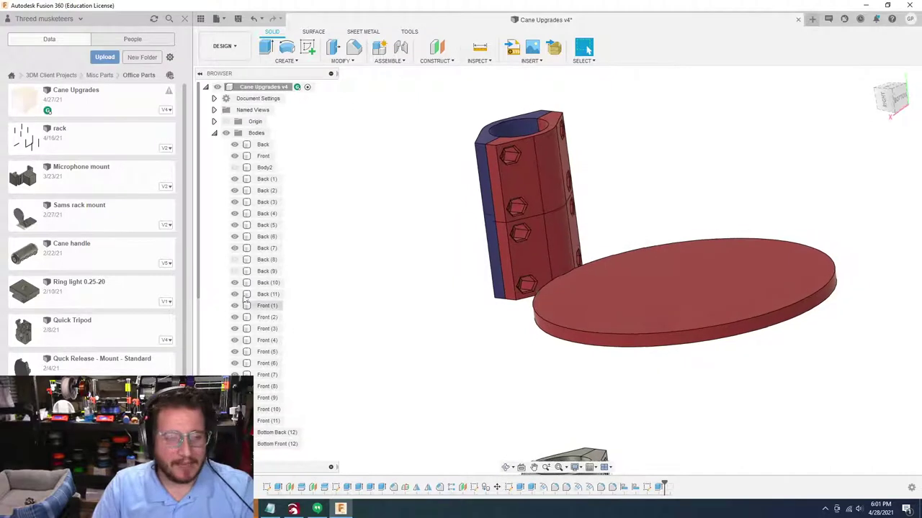
Show Sketch6 again so that its ring profiles can be reused
click(214, 132)
click(239, 204)
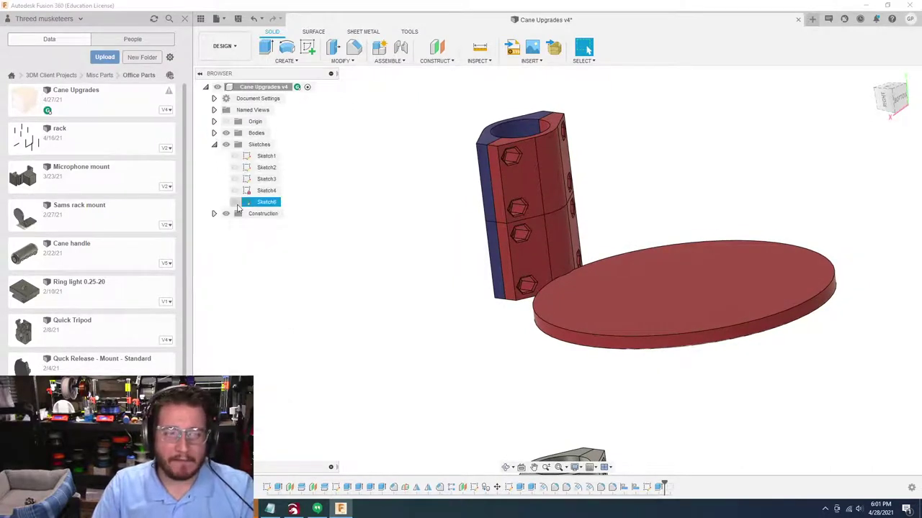
click(234, 202)
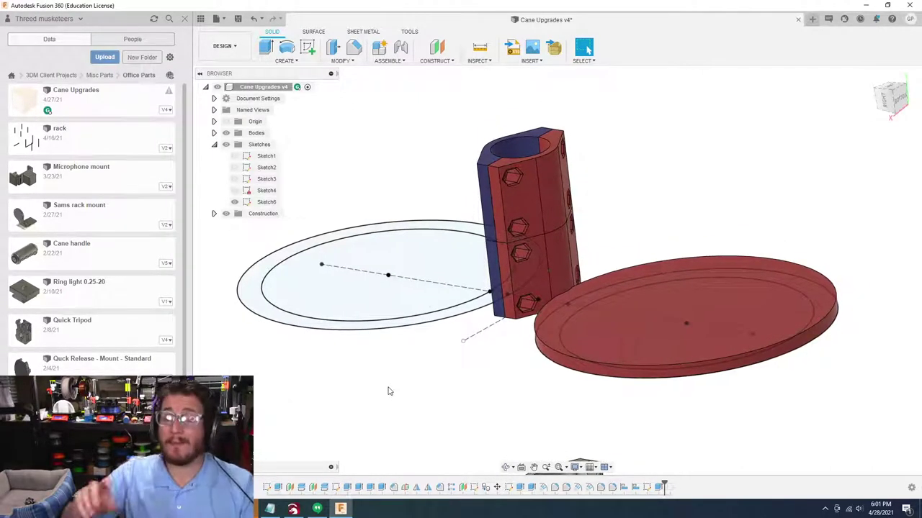
shift+middle_drag(390, 391, 389, 390)
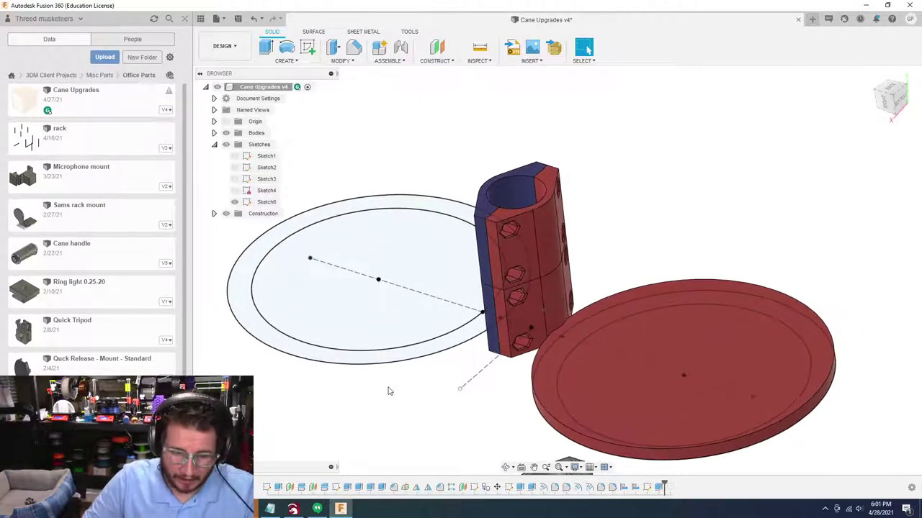
Extrude the outer ring profile on the red side -60 mm up to the clamp's far end face as a Join
key(e)
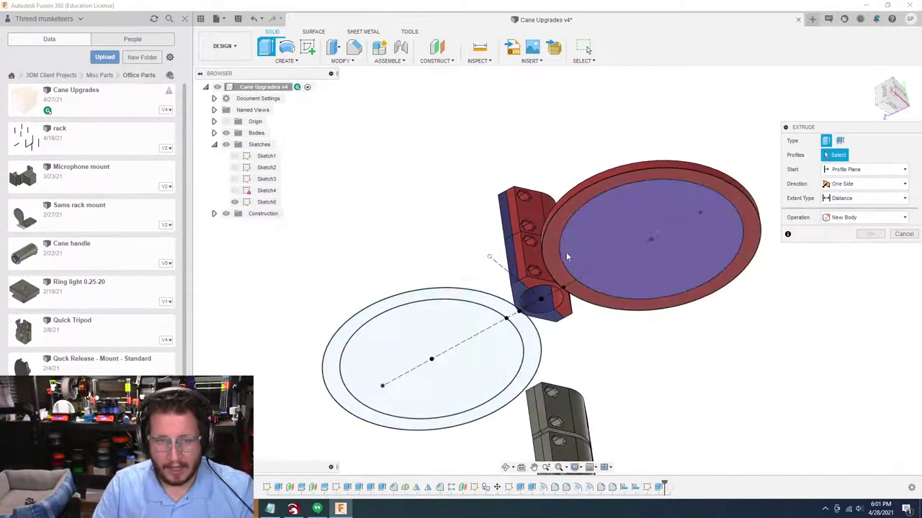
click(551, 253)
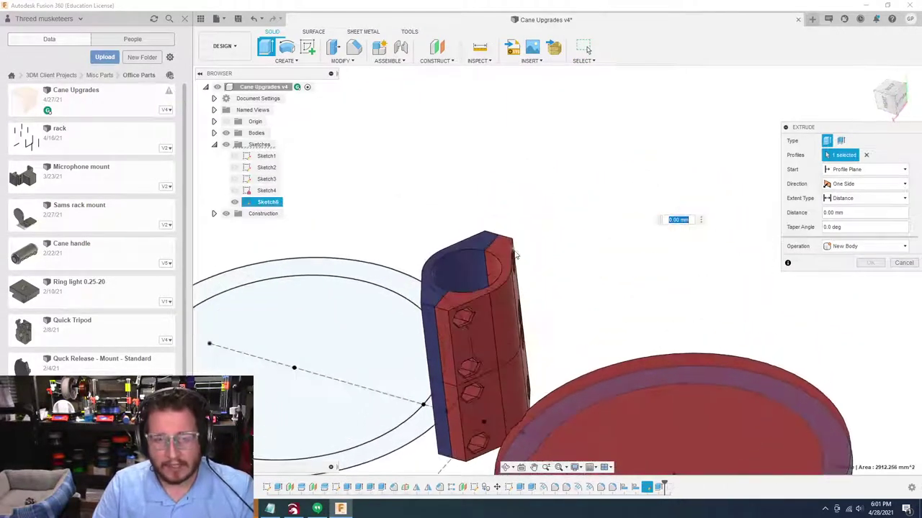
click(508, 252)
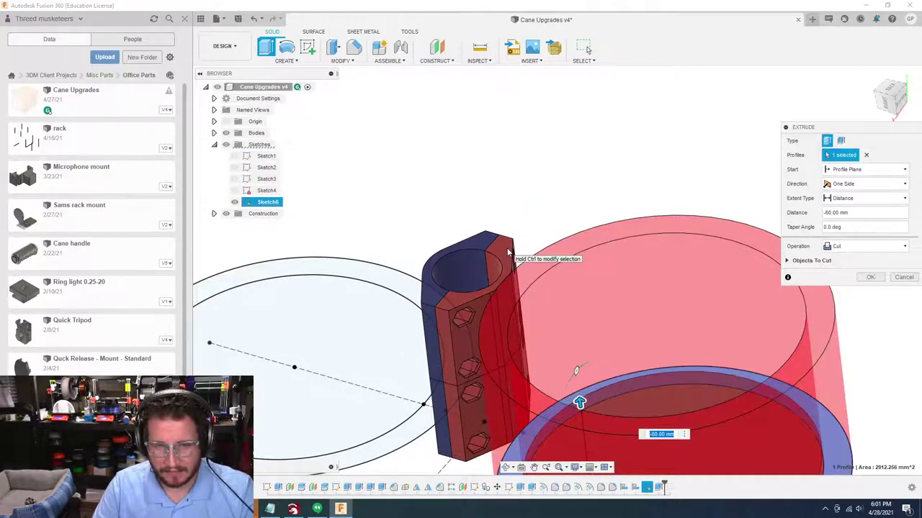
click(857, 249)
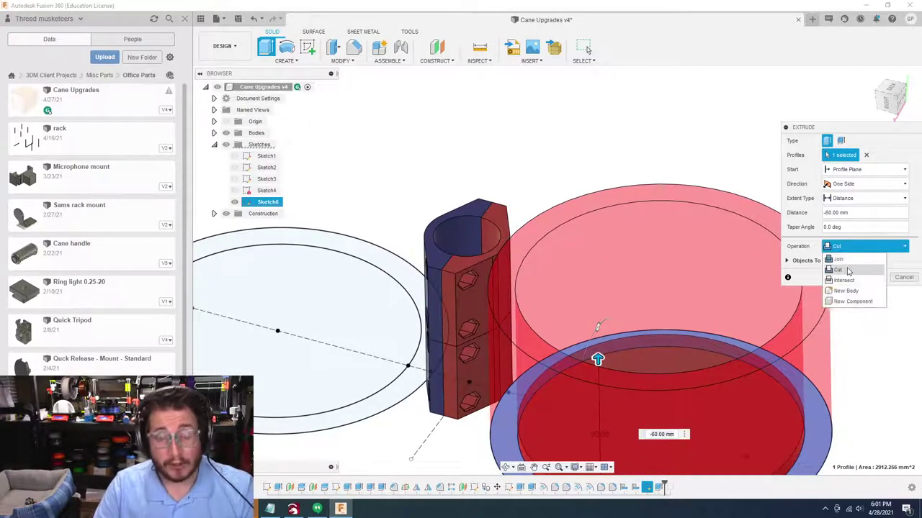
click(837, 259)
shift+middle_drag(569, 346, 497, 309)
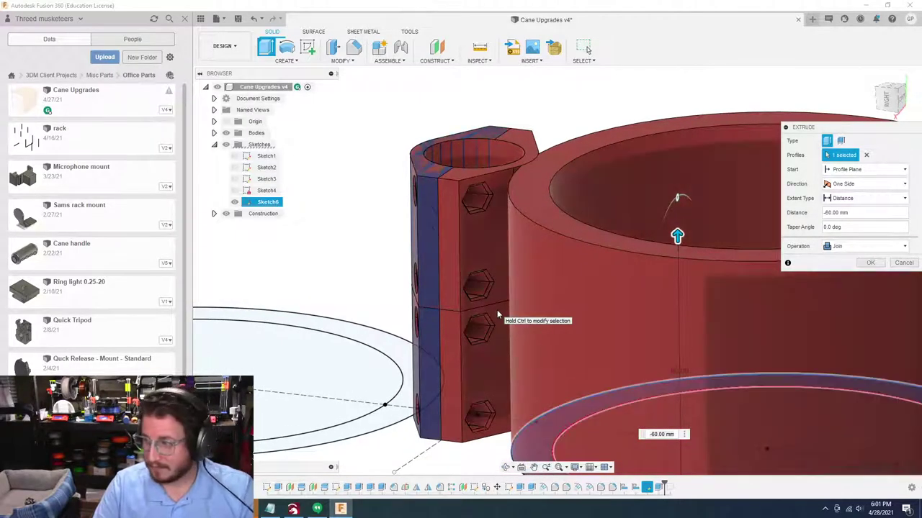
scroll(497, 310, down, 5)
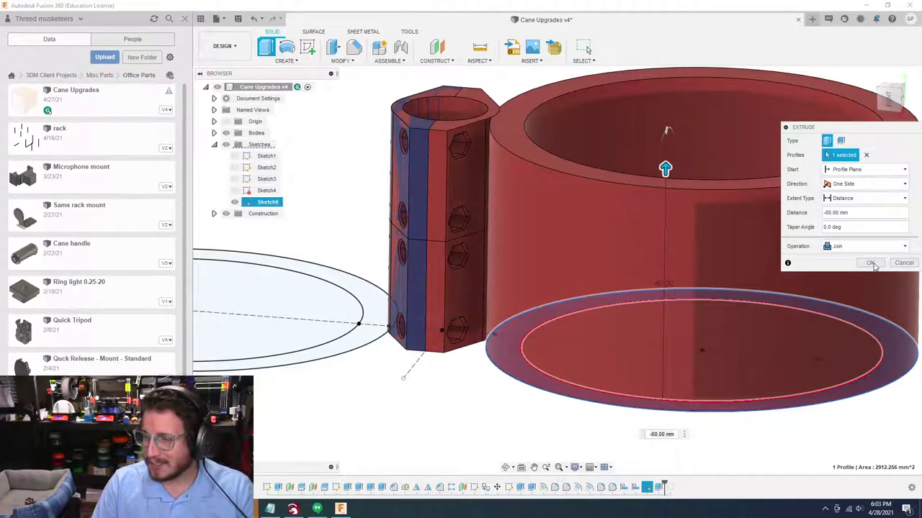
click(870, 263)
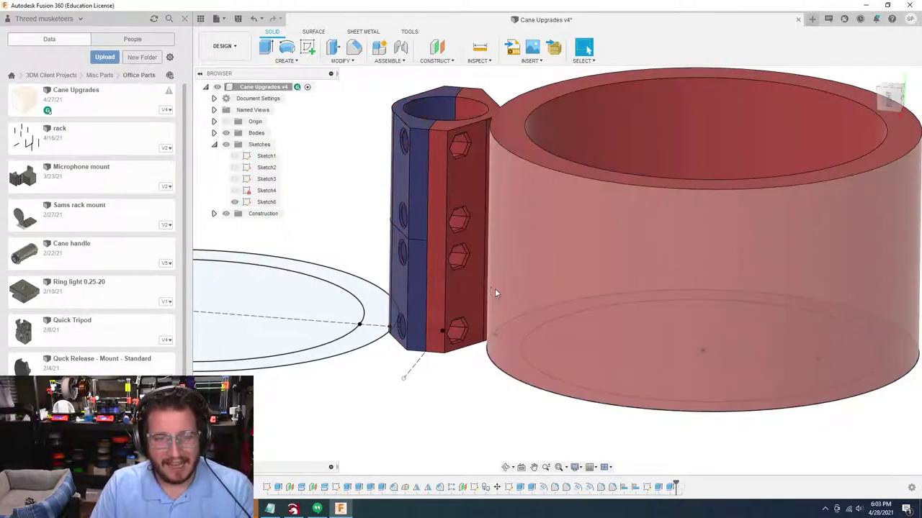
mouse_move(440, 244)
shift+middle_down()
mouse_move(434, 221)
mouse_move(411, 250)
mouse_move(345, 246)
shift+middle_up()
scroll(411, 250, up, 3)
scroll(342, 247, down, 3)
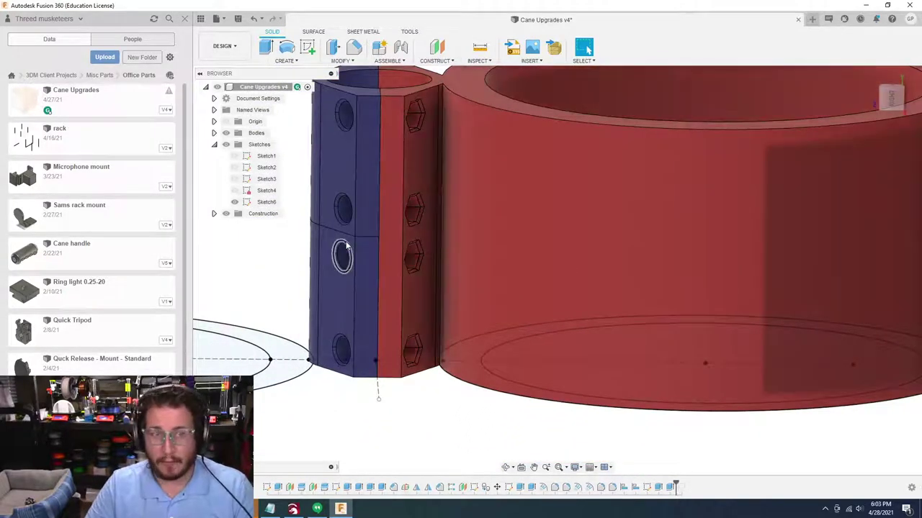
Hide Sketch6 so that only the solid clamp and cup bodies are shown
shift+middle_drag(345, 246, 344, 245)
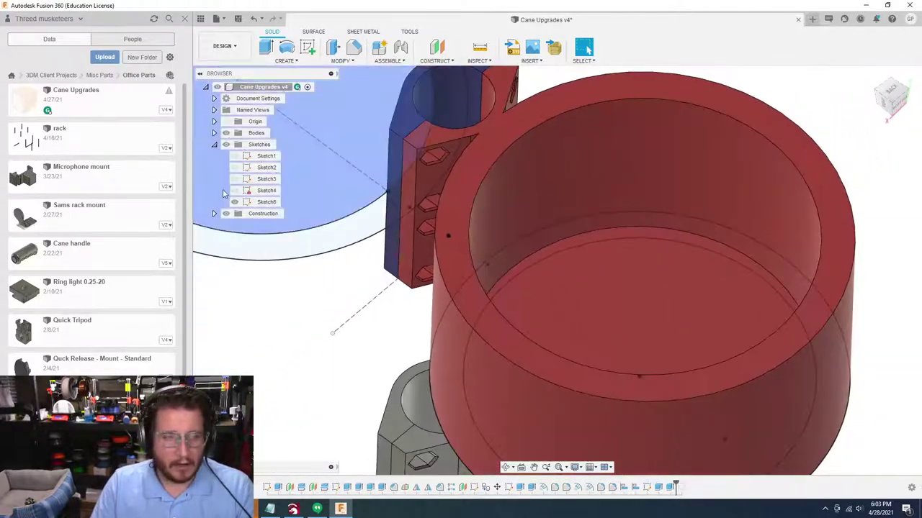
click(235, 204)
mouse_move(591, 250)
shift+middle_down()
mouse_move(599, 288)
mouse_move(583, 288)
shift+middle_up()
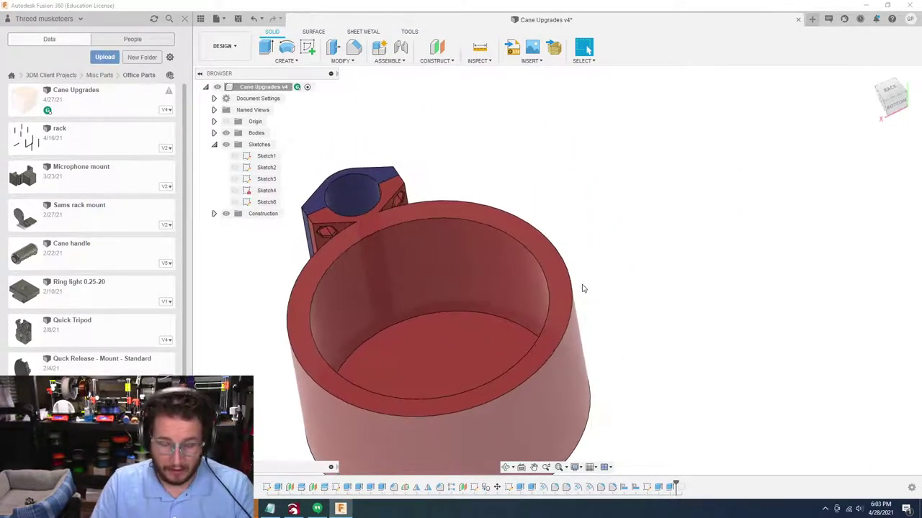
Fillet the inner edge of the cup's open rim with a constant 5 mm radius
key(f)
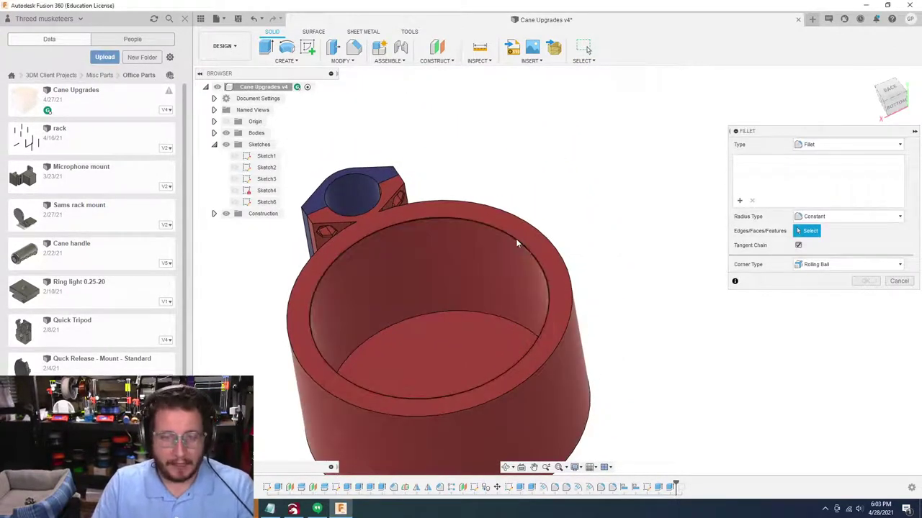
click(516, 239)
scroll(516, 239, up, 2)
text(7.5)
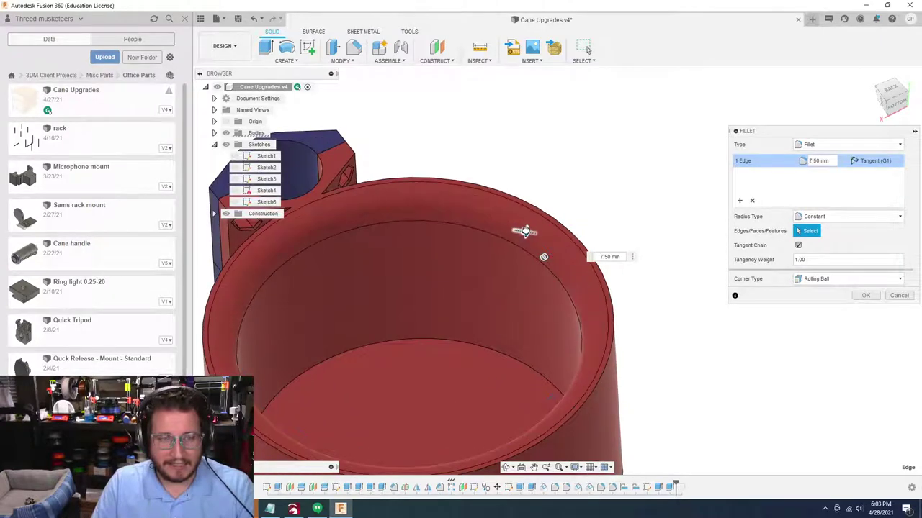
drag(525, 230, 523, 229)
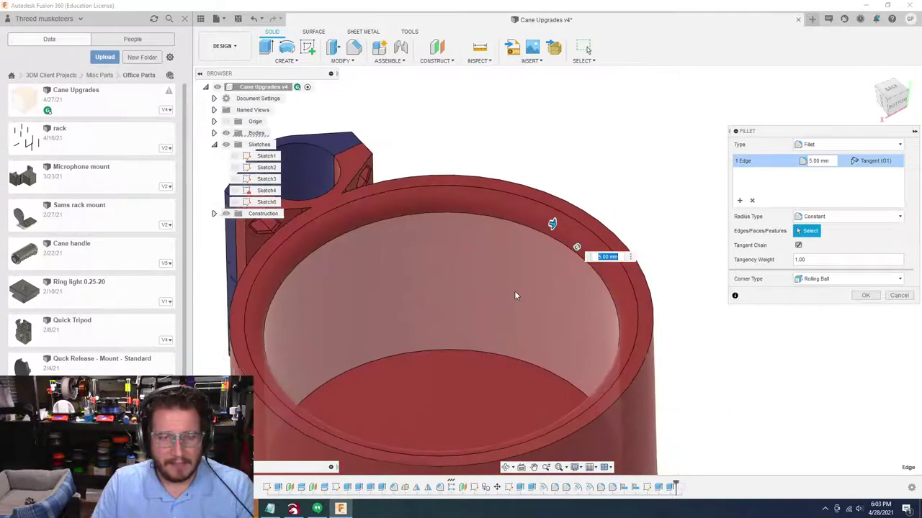
Add a separate 2 mm radius set for the edge where the inner wall meets the cup floor and finish the fillet
click(739, 202)
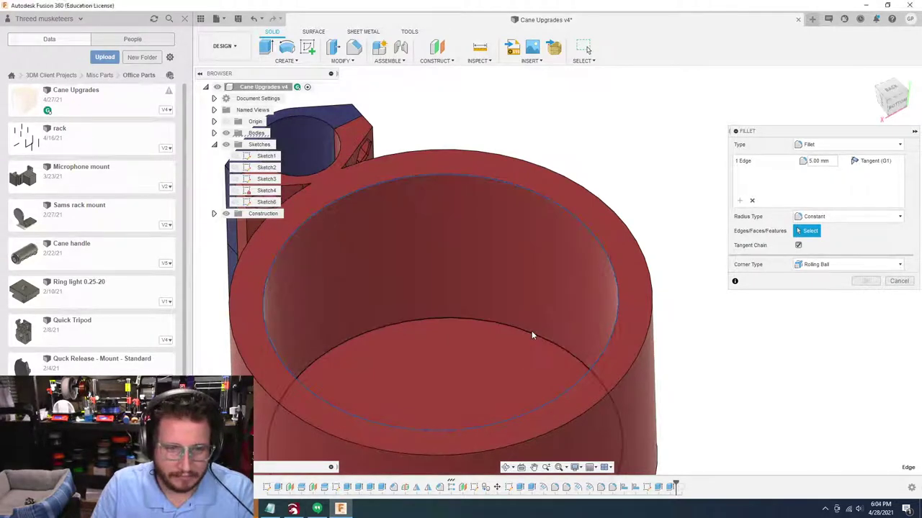
click(530, 330)
text(2)
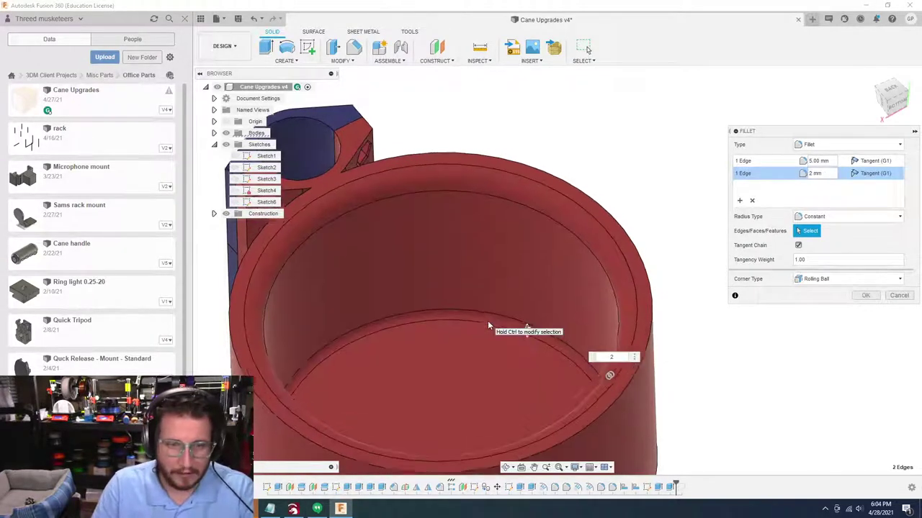
key(Return)
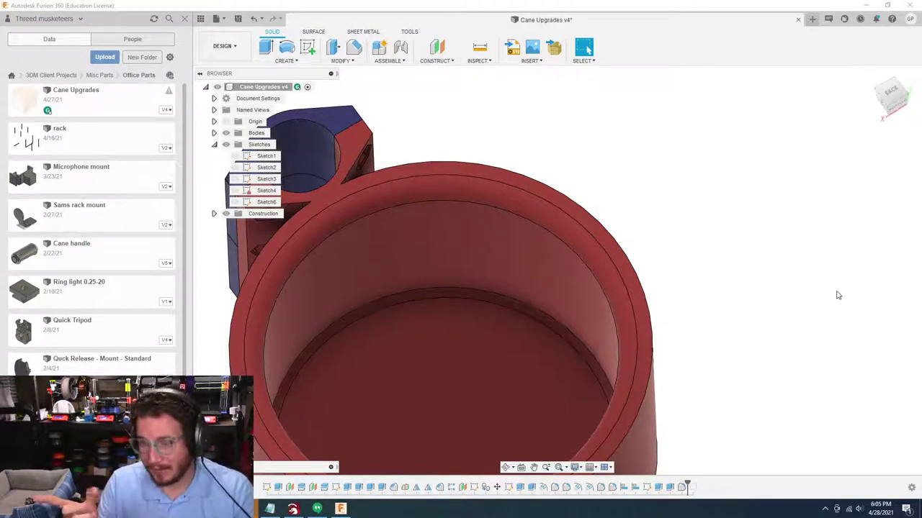
shift+middle_drag(841, 296, 826, 261)
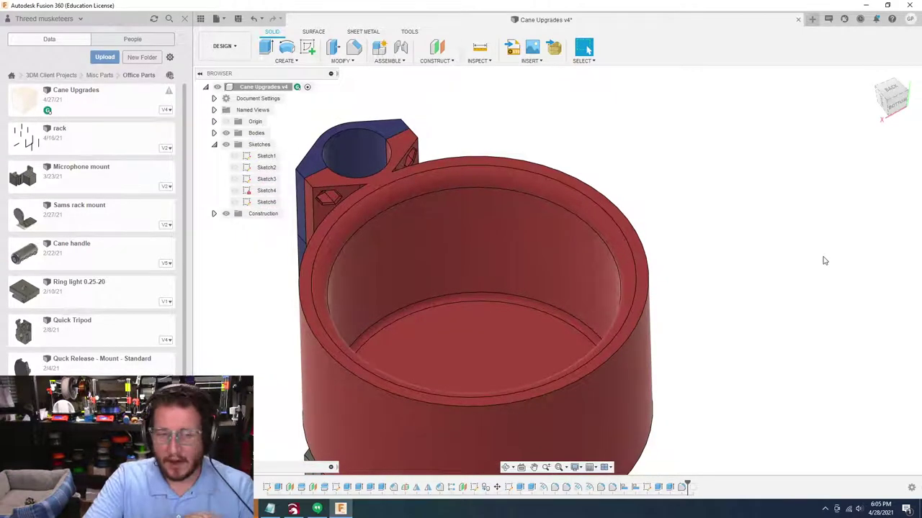
double_click(669, 491)
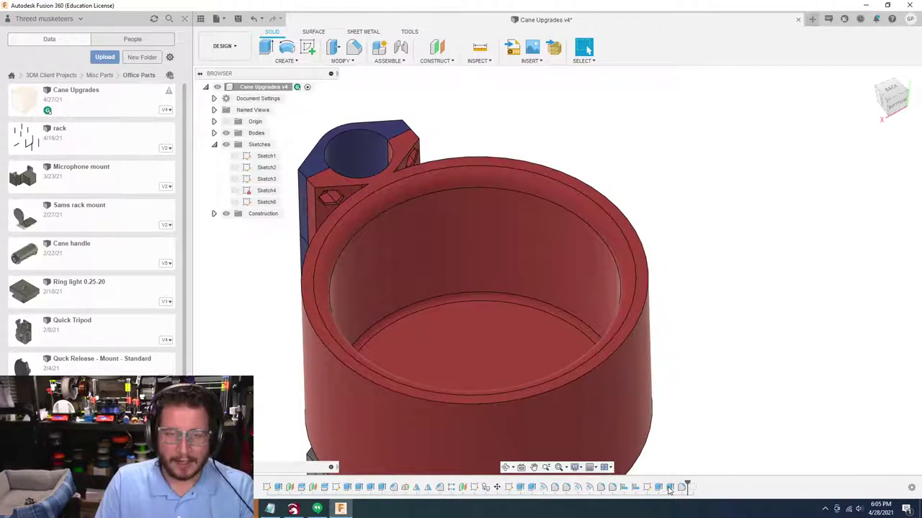
double_click(670, 489)
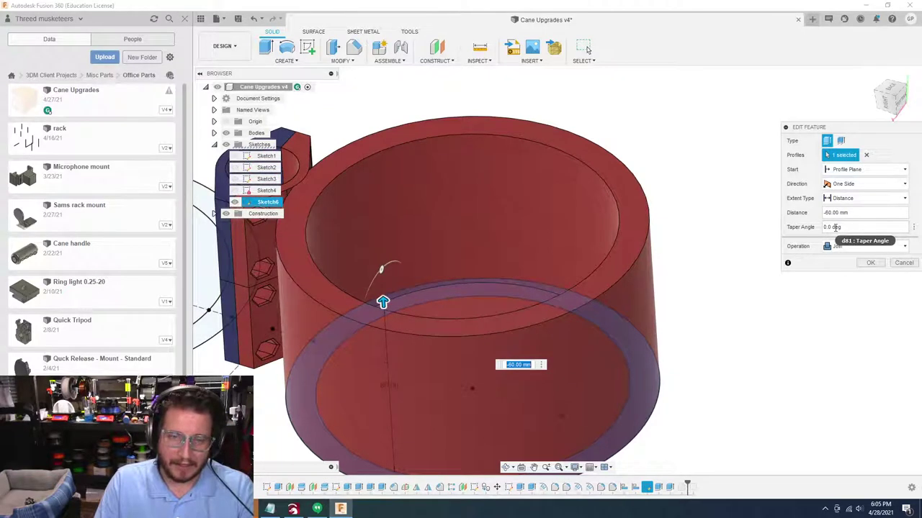
drag(835, 227, 823, 229)
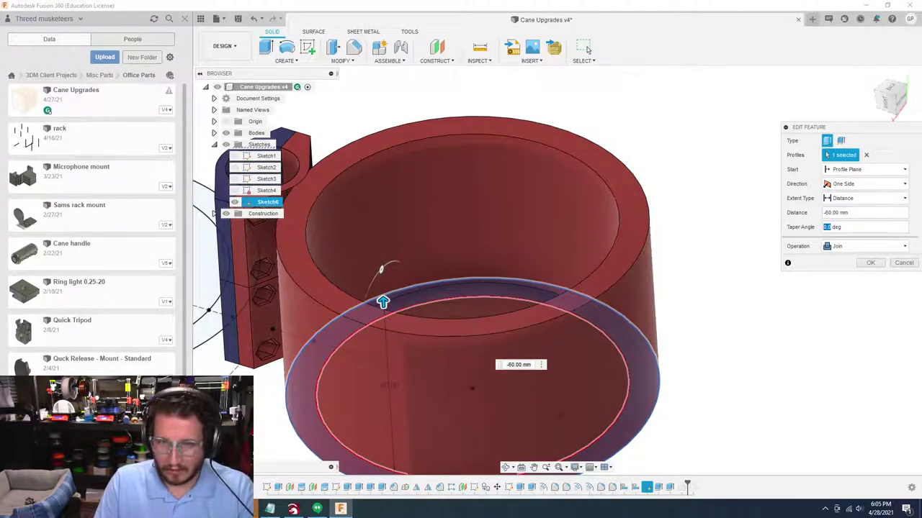
click(868, 263)
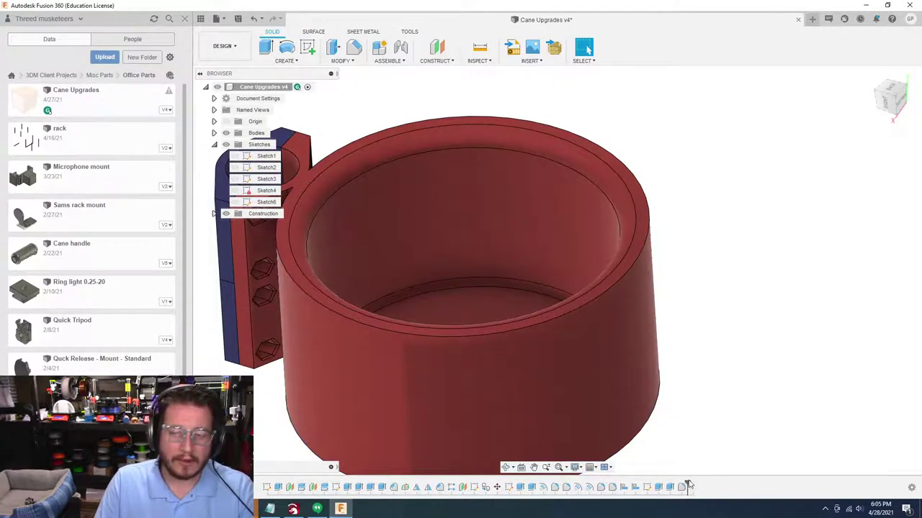
Roll the timeline back before the cup fillets and draft the cup's inner wall by 0.5 deg, using the cup floor as pull direction
drag(686, 487, 674, 487)
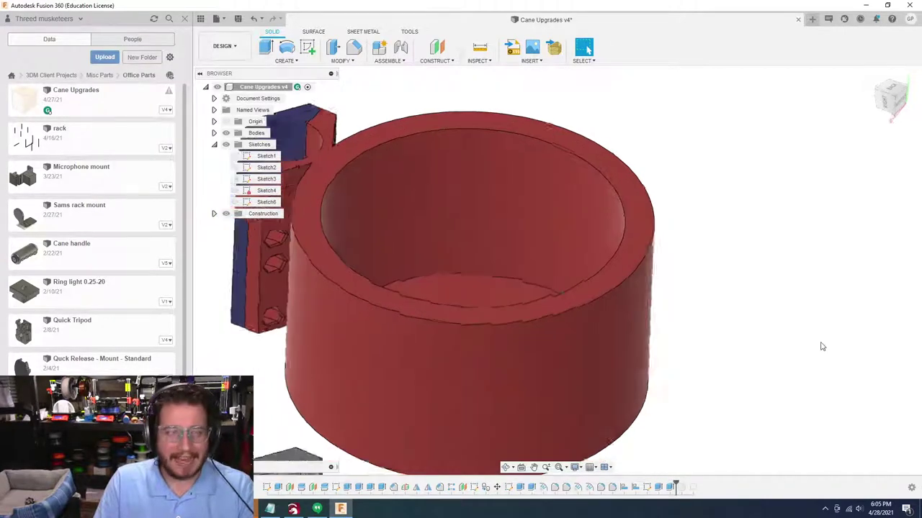
click(342, 62)
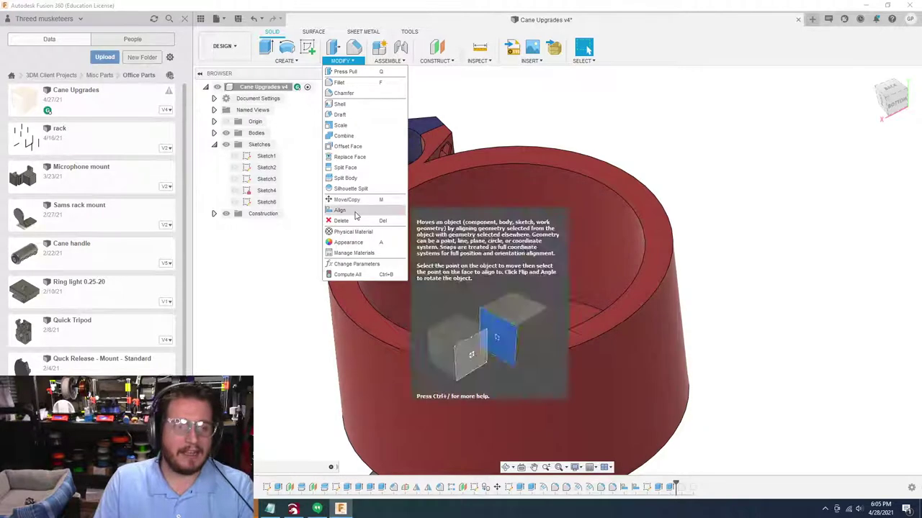
click(339, 114)
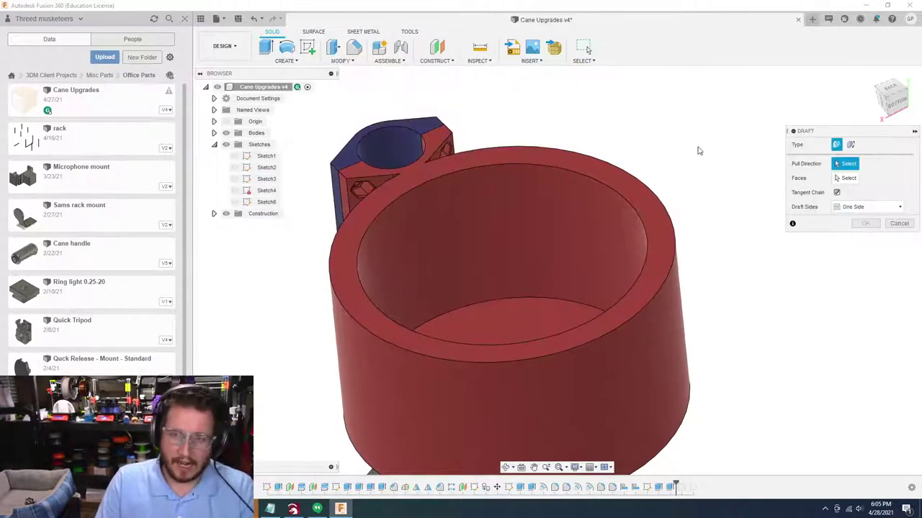
shift+middle_drag(749, 175, 605, 232)
shift+middle_drag(650, 208, 654, 274)
click(662, 272)
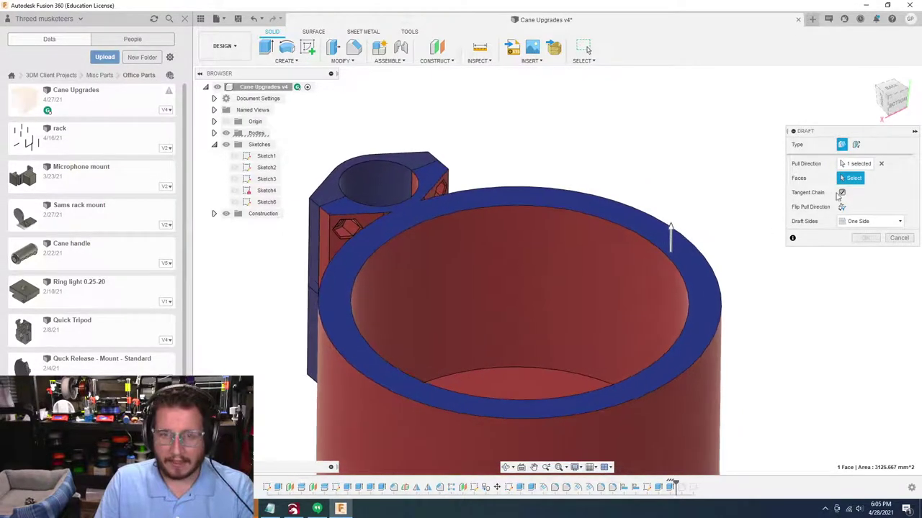
shift+middle_drag(514, 295, 558, 320)
click(558, 324)
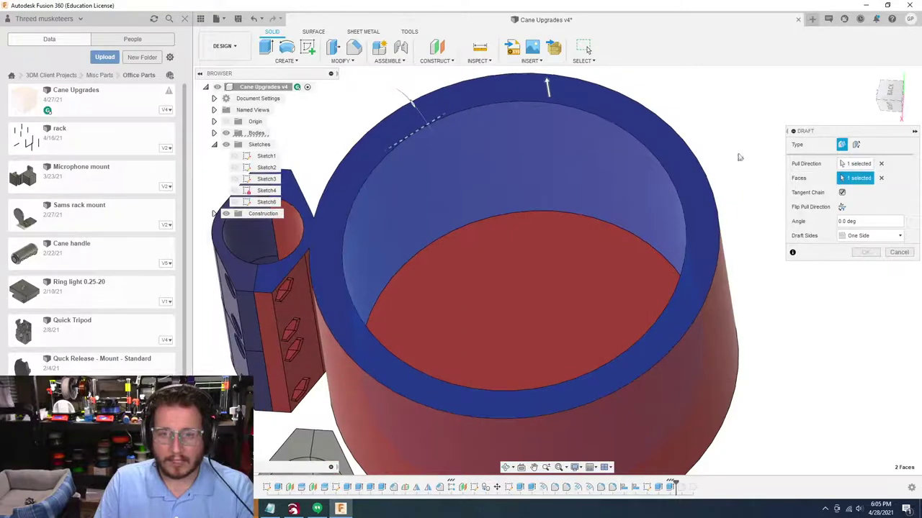
click(881, 165)
click(604, 242)
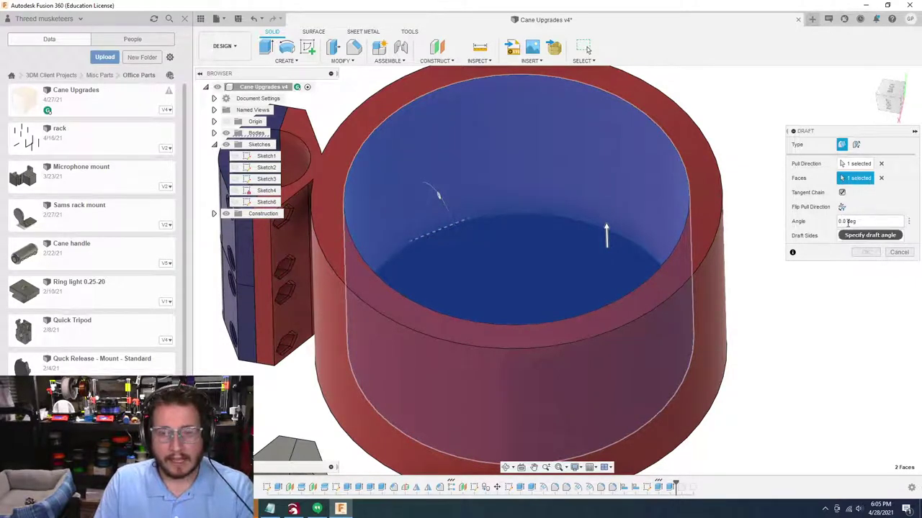
click(847, 222)
text(0.5)
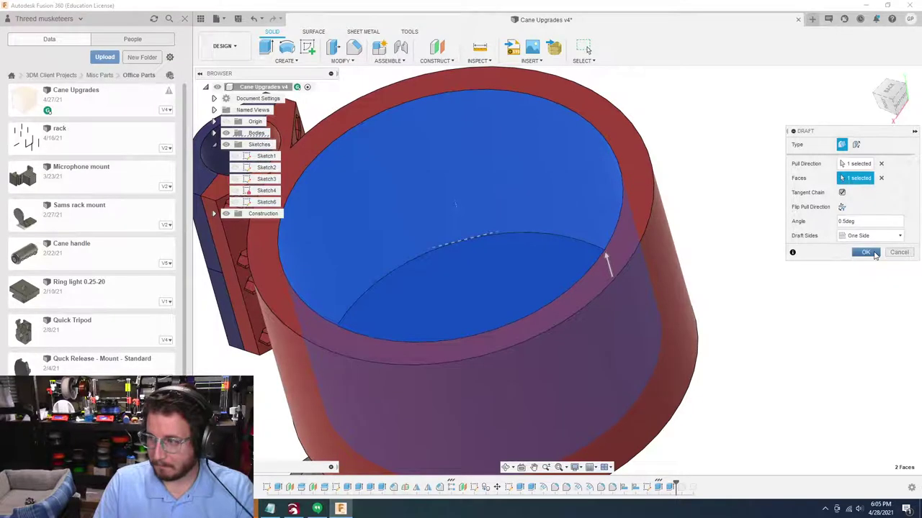
click(866, 252)
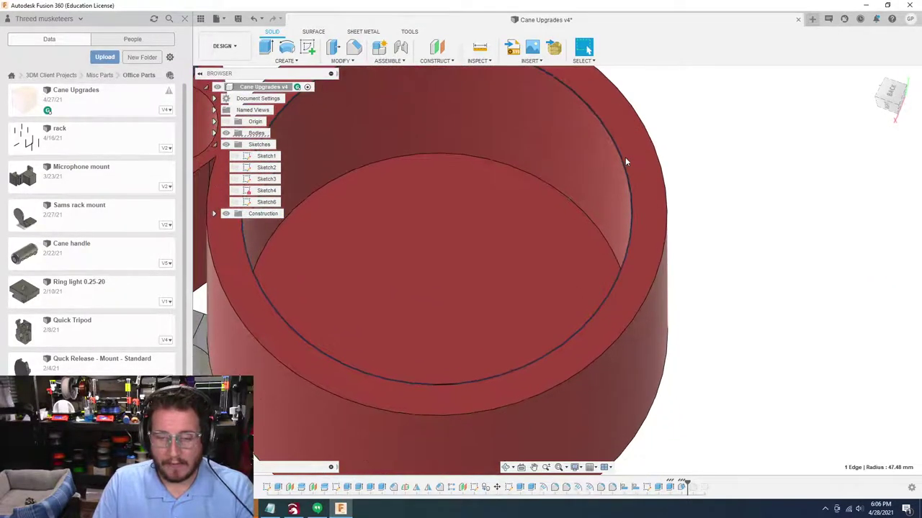
Compare the radii of the inner wall's two edges and set the inner wall's draft angle to 1 deg
click(587, 220)
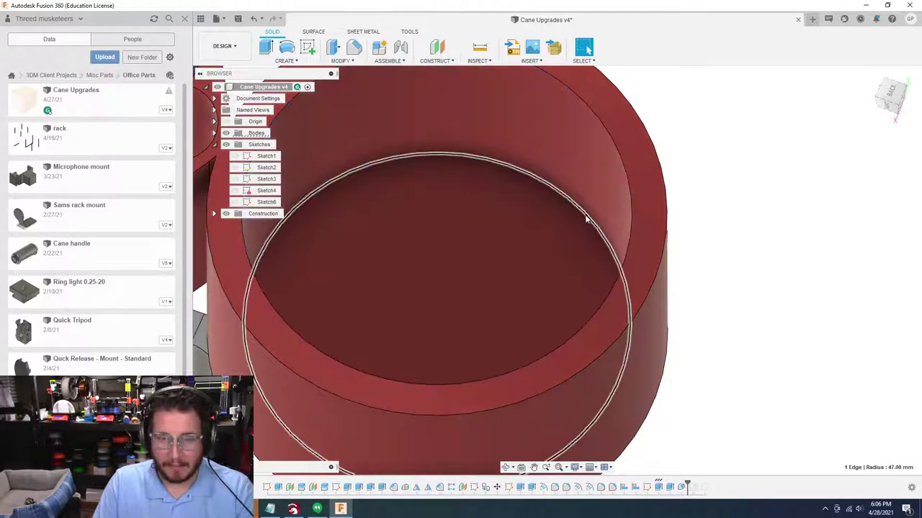
click(682, 488)
double_click(682, 487)
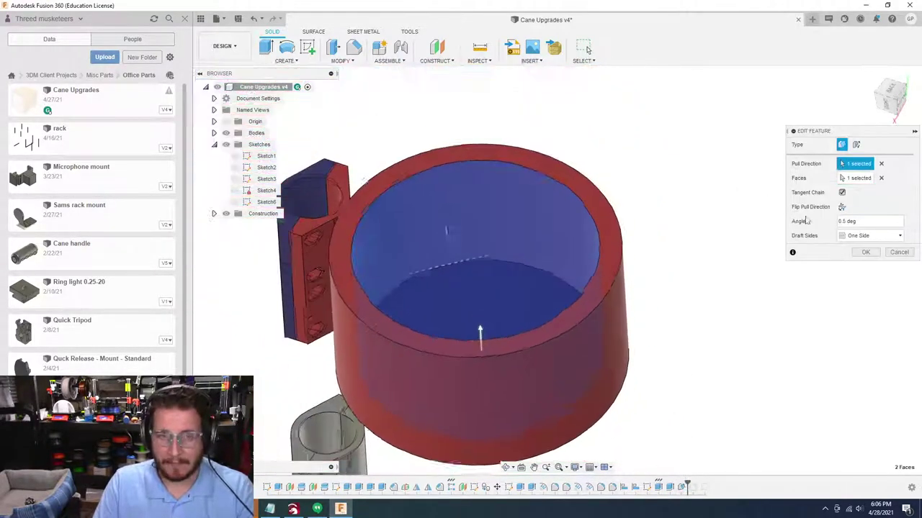
drag(847, 221, 831, 222)
text(1)
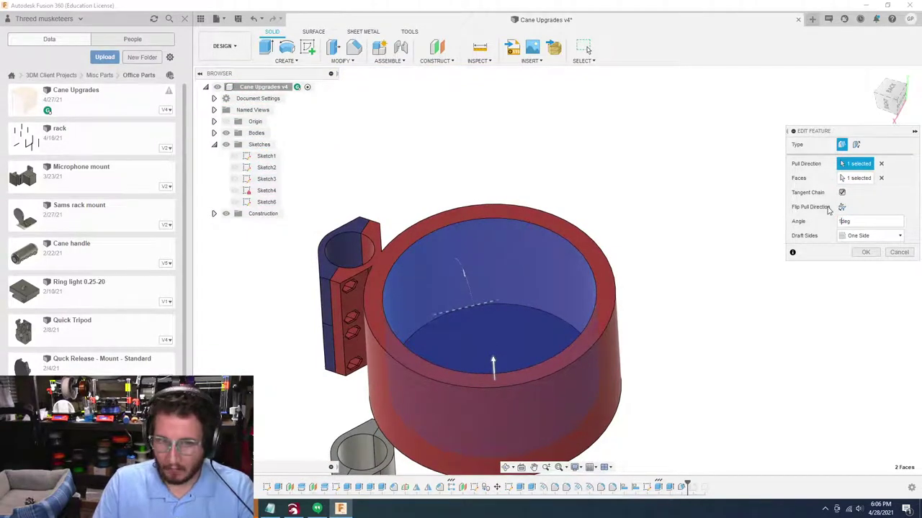
click(865, 252)
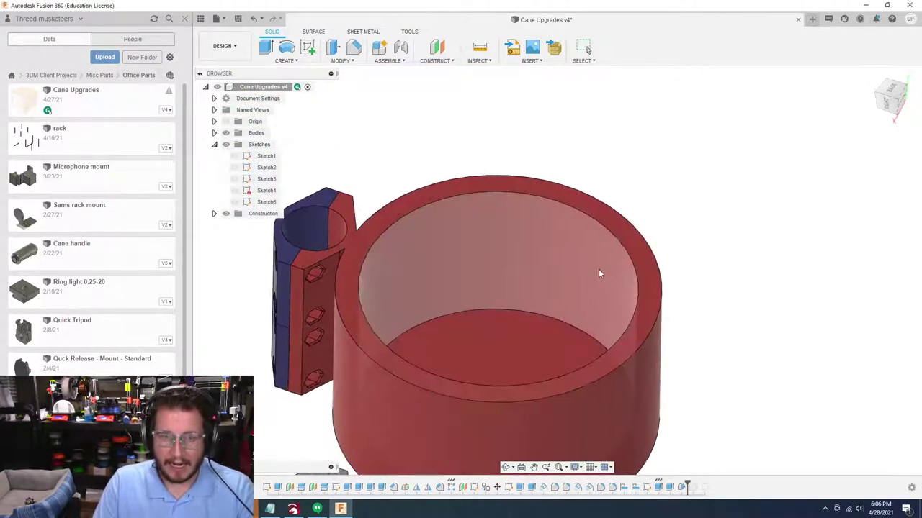
Roll the timeline forward past the fillet feature so the cup's edge fillets are applied to the drafted wall
scroll(661, 294, up, 3)
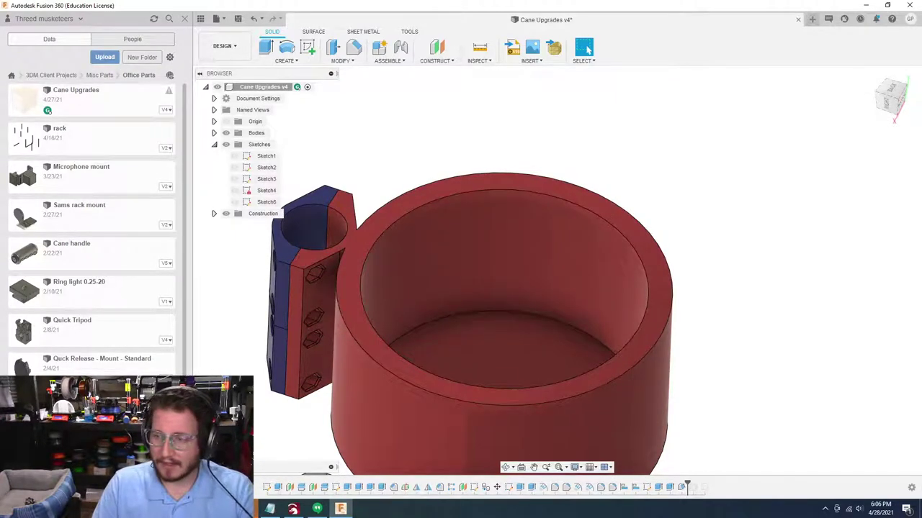
shift+middle_drag(727, 302, 724, 301)
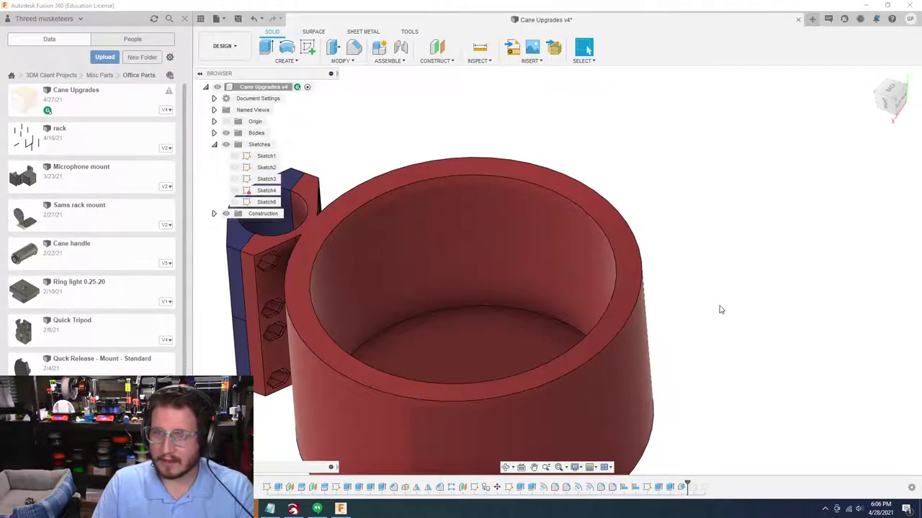
mouse_move(785, 257)
shift+middle_down()
mouse_move(811, 203)
mouse_move(773, 193)
shift+middle_up()
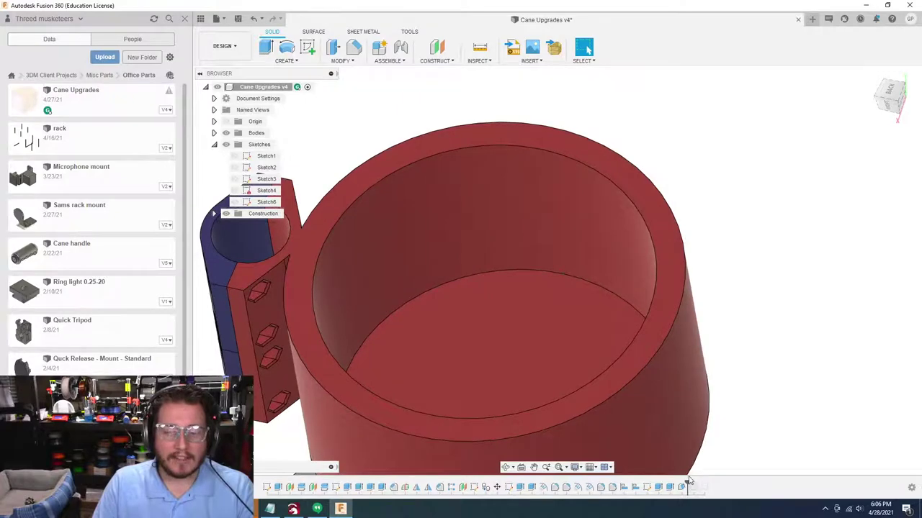
drag(693, 484, 699, 487)
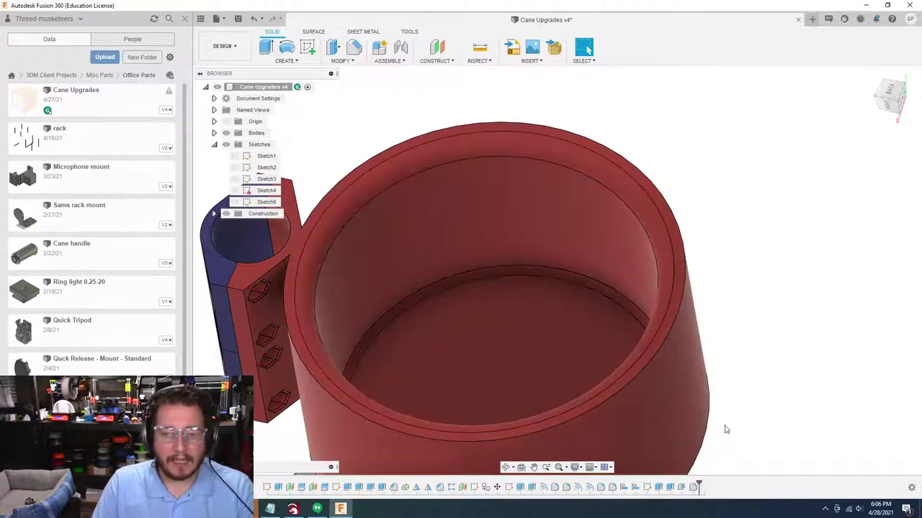
scroll(726, 429, up, 5)
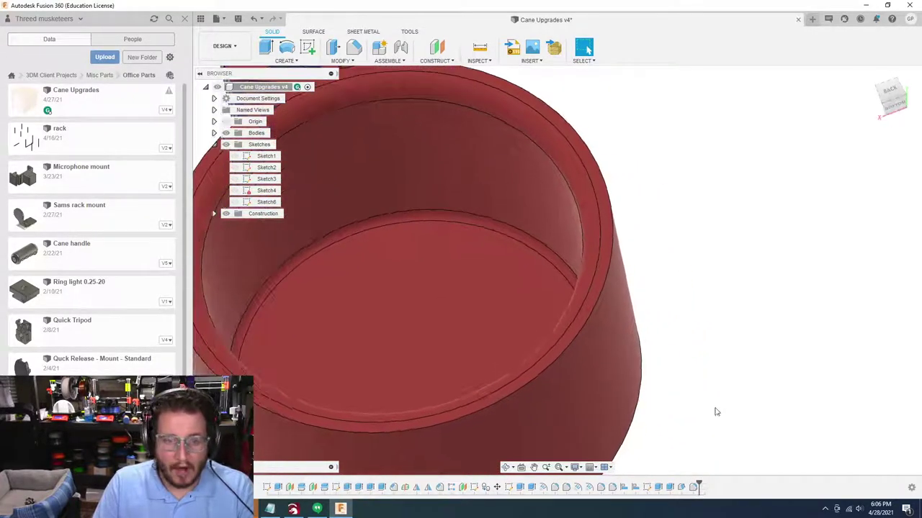
scroll(639, 275, up, 3)
scroll(639, 275, down, 3)
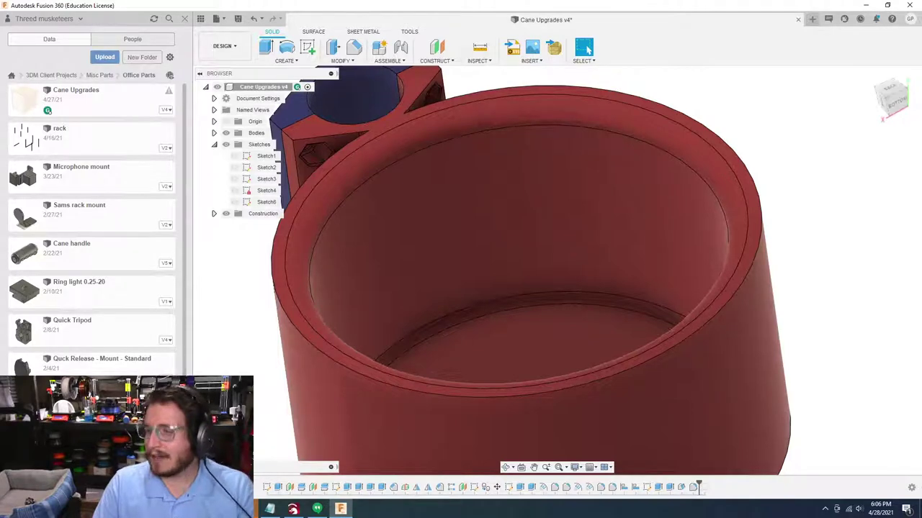
Check the settings of the inner wall's draft feature and close it unchanged
shift+middle_drag(800, 222, 488, 228)
click(342, 60)
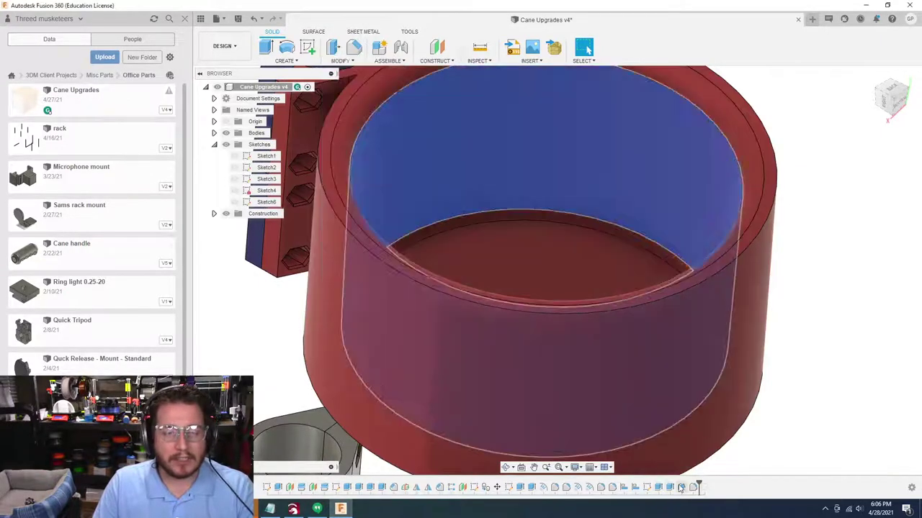
double_click(680, 488)
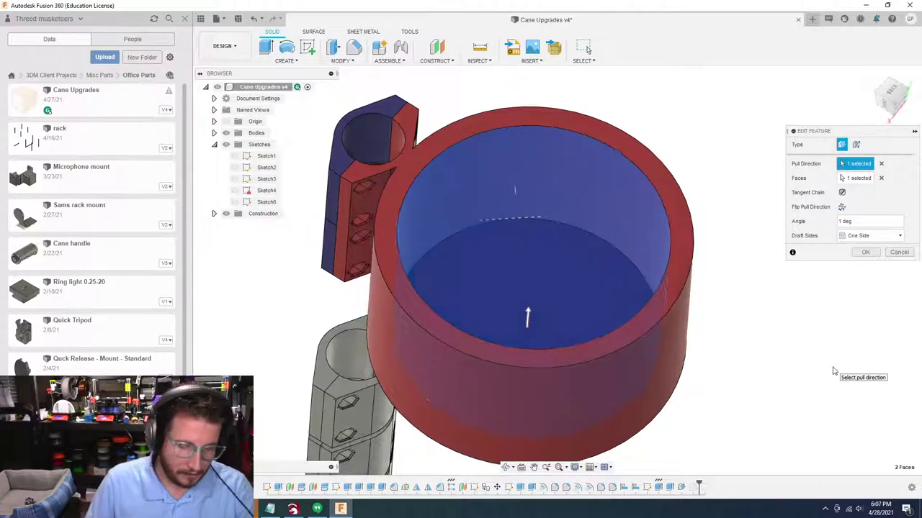
click(869, 252)
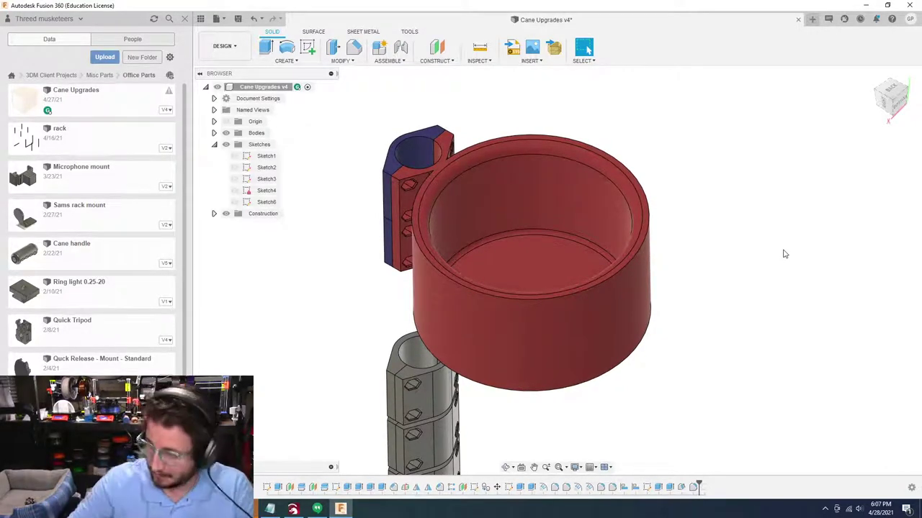
Fillet the two vertical edges where the cup's outer wall meets the clamp's red half with a 2.5 mm radius
shift+middle_drag(785, 254, 691, 257)
scroll(478, 231, up, 5)
shift+middle_drag(478, 231, 372, 228)
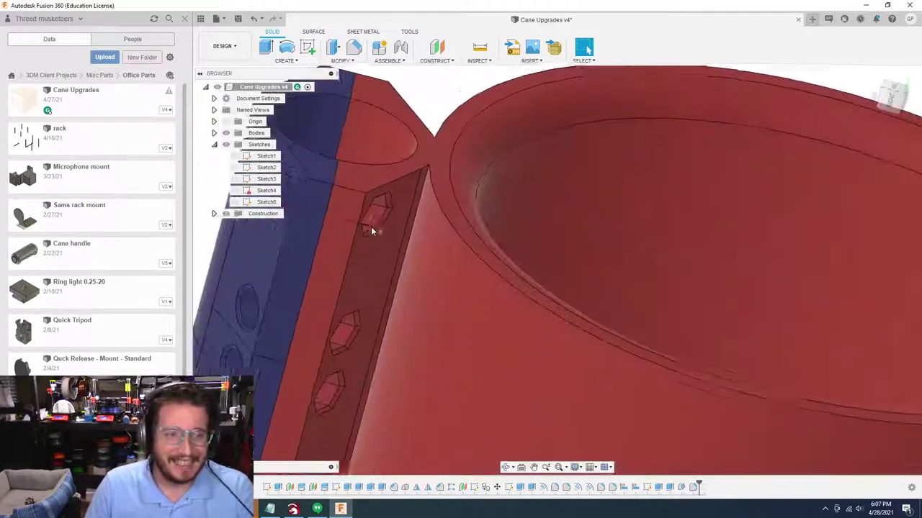
shift+middle_drag(436, 205, 437, 190)
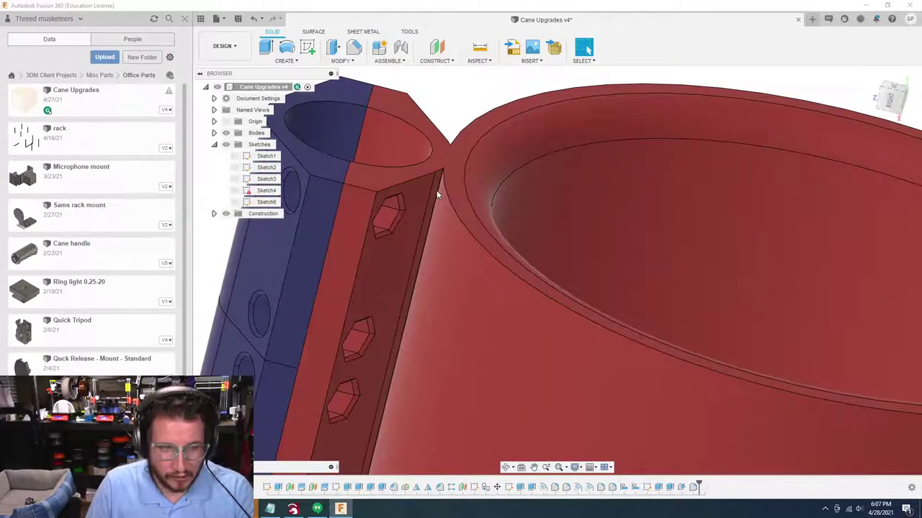
key(f)
click(436, 190)
scroll(417, 235, up, 3)
scroll(417, 236, down, 3)
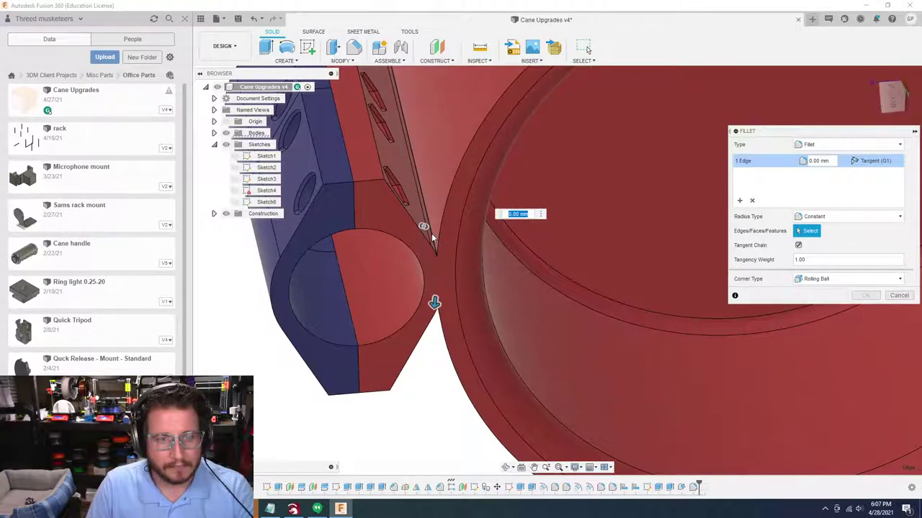
click(429, 225)
shift+middle_drag(429, 225, 433, 401)
drag(433, 401, 429, 364)
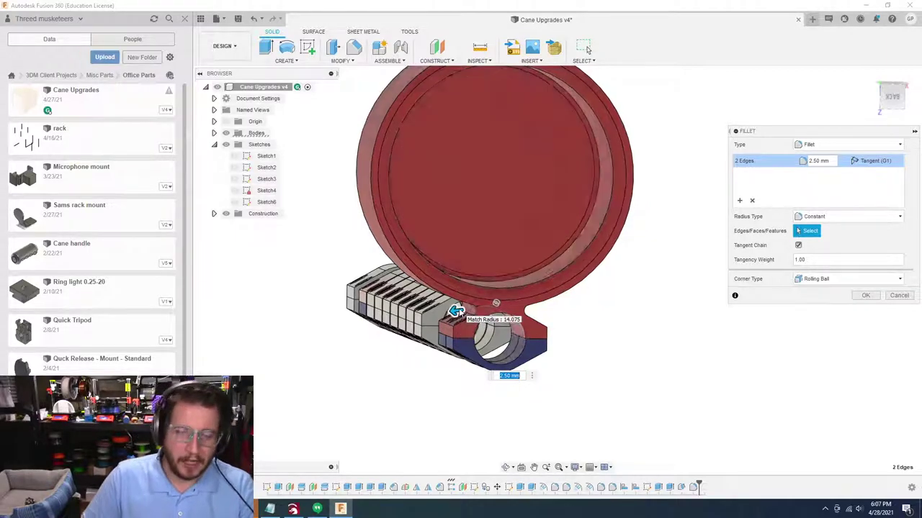
shift+middle_drag(459, 312, 590, 312)
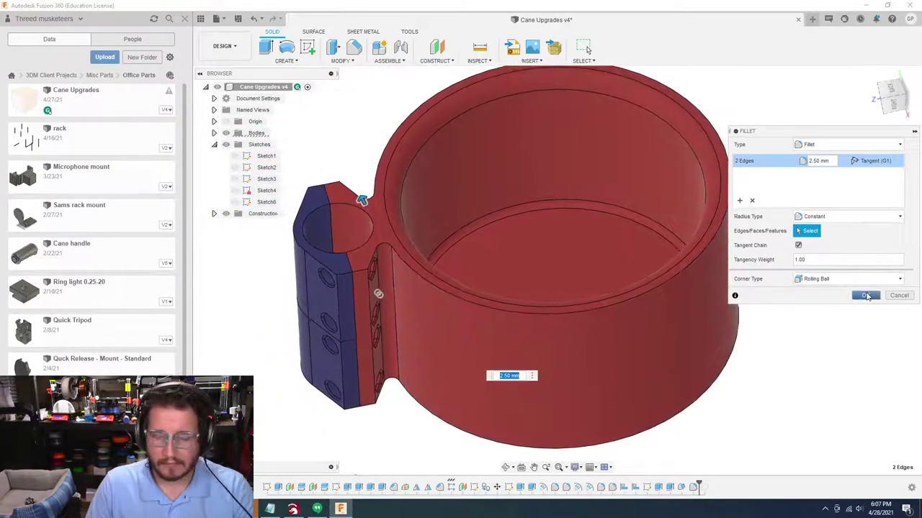
shift+middle_drag(494, 232, 545, 422)
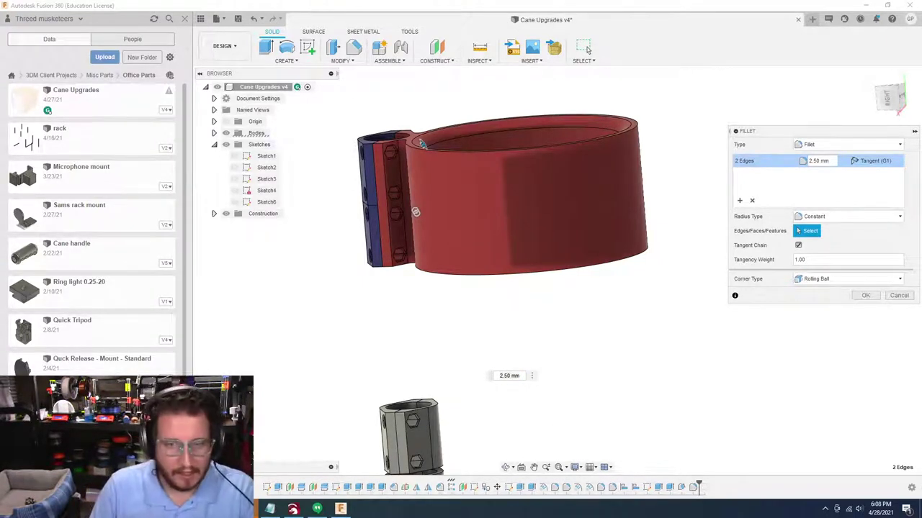
click(865, 295)
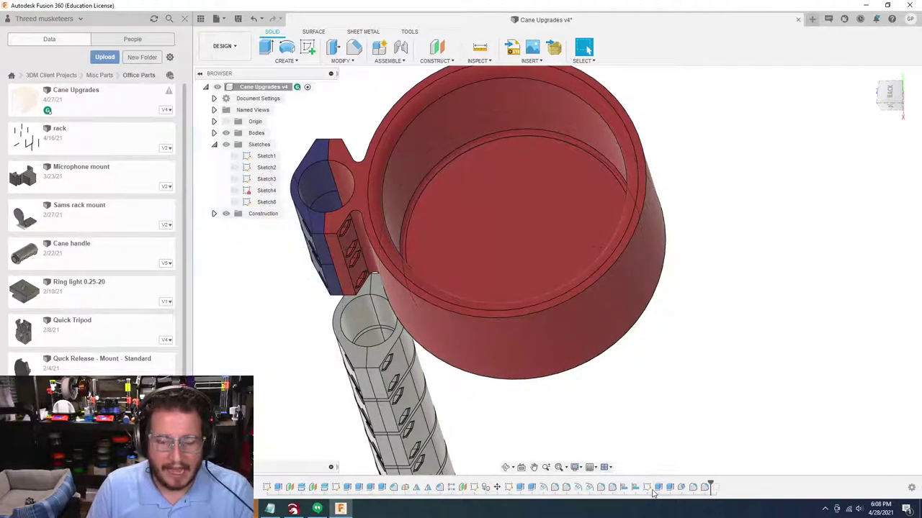
Reopen the cup's circle sketch for editing and draw a 0.25 in diameter circle inside the inner cup circle
click(647, 488)
double_click(646, 488)
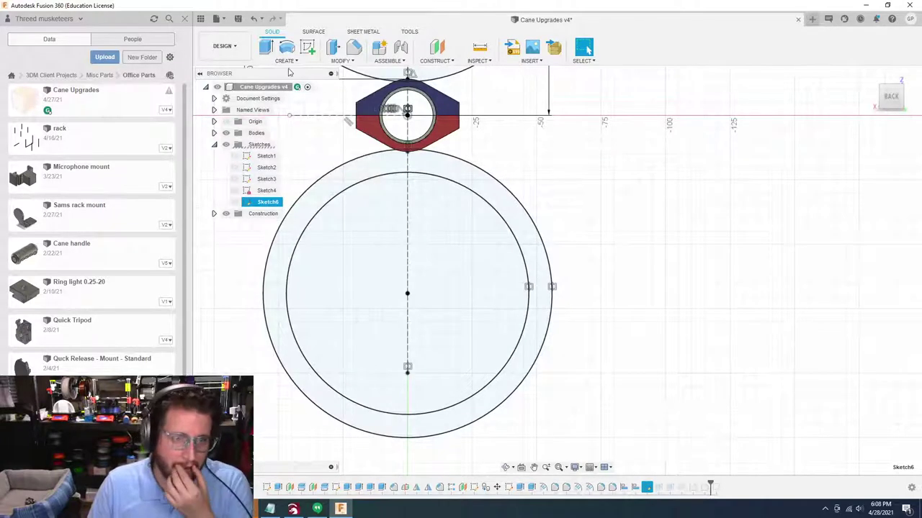
click(316, 61)
click(400, 91)
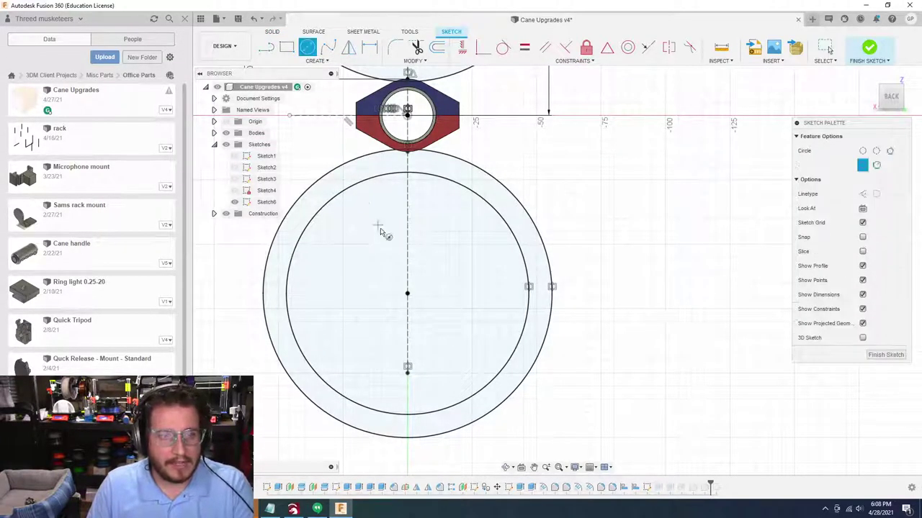
click(346, 221)
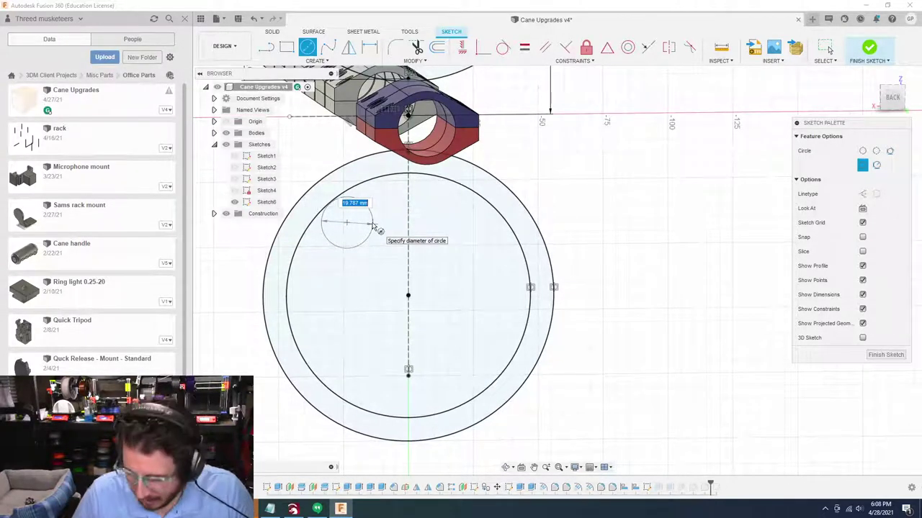
text(.25)
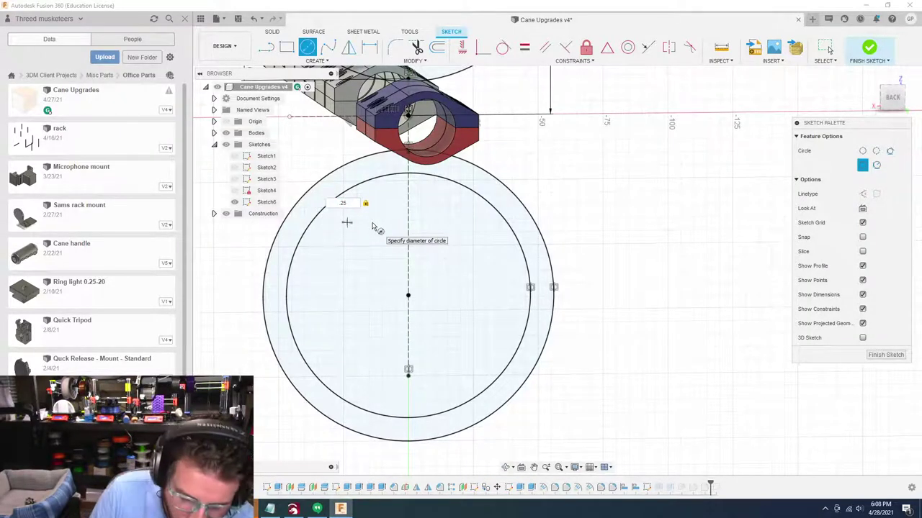
text(in)
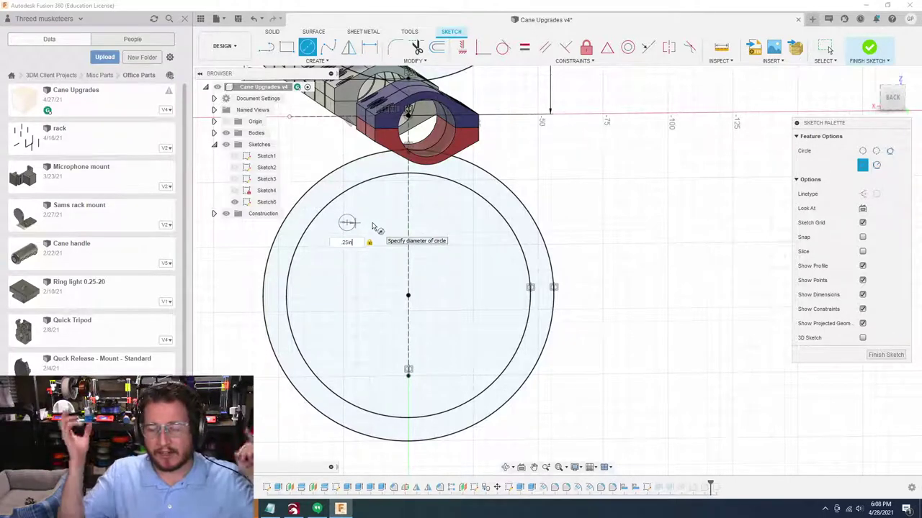
key(Return)
key(Escape)
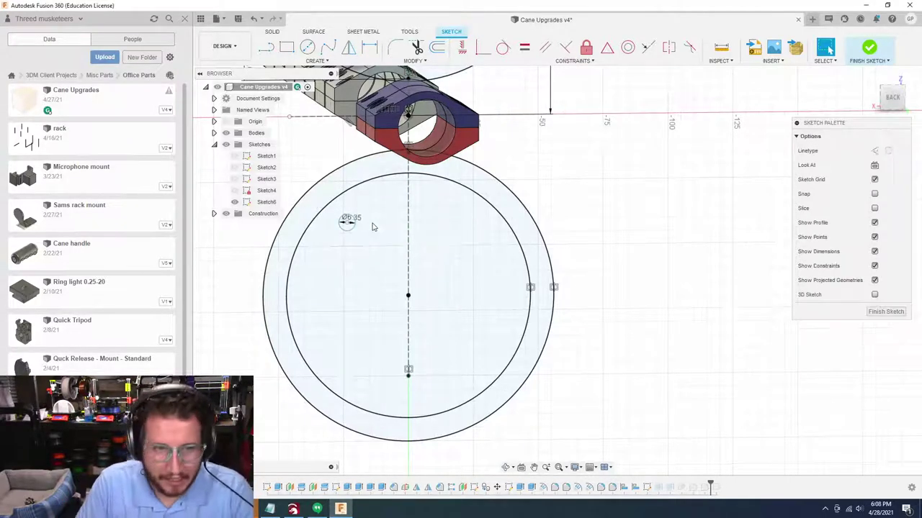
Place the small circle's centre on the dashed centreline and dimension it 30 mm from the cup's centre
scroll(365, 233, up, 4)
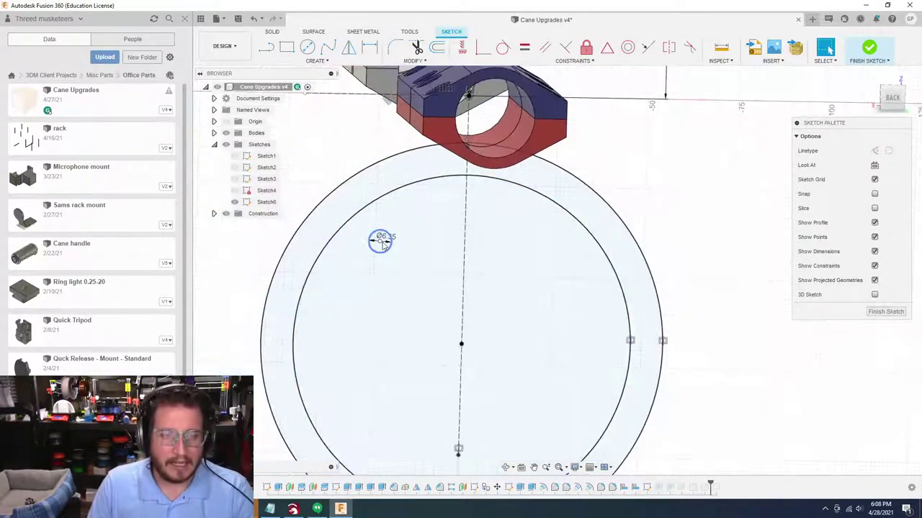
drag(380, 242, 466, 222)
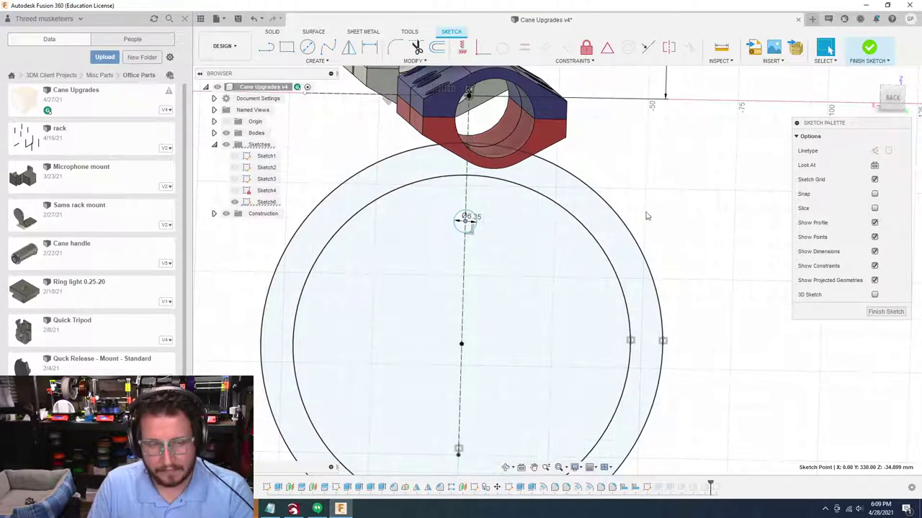
key(d)
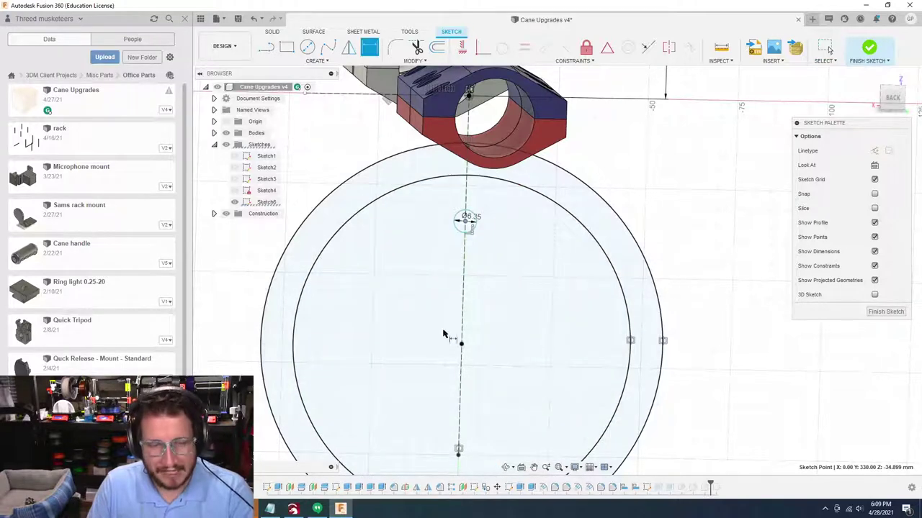
click(462, 343)
click(466, 219)
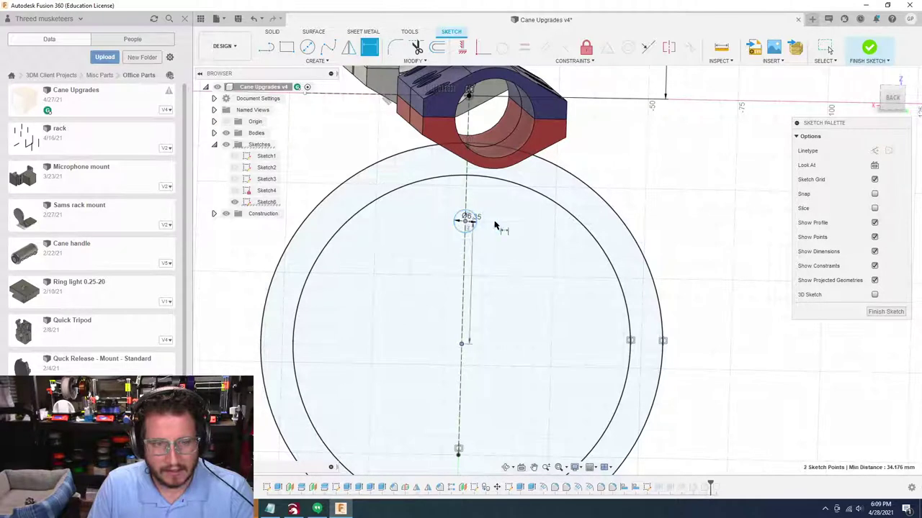
click(715, 232)
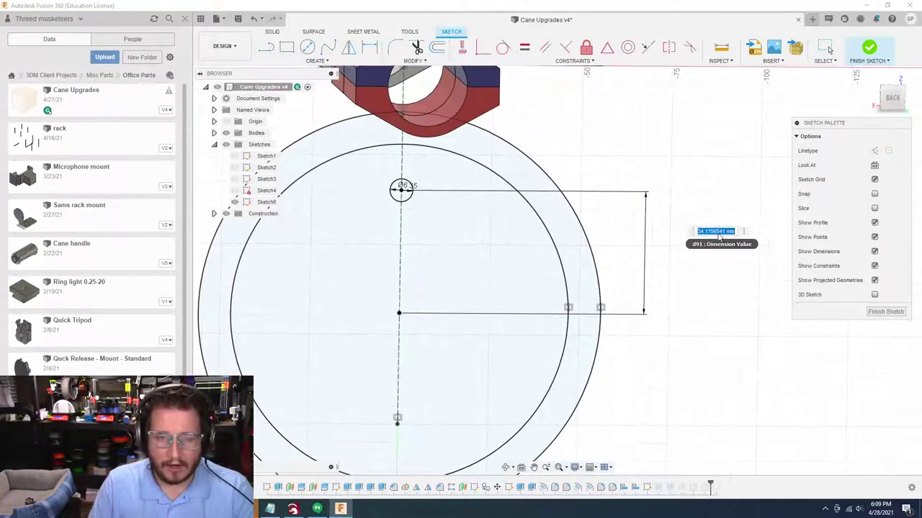
text(30)
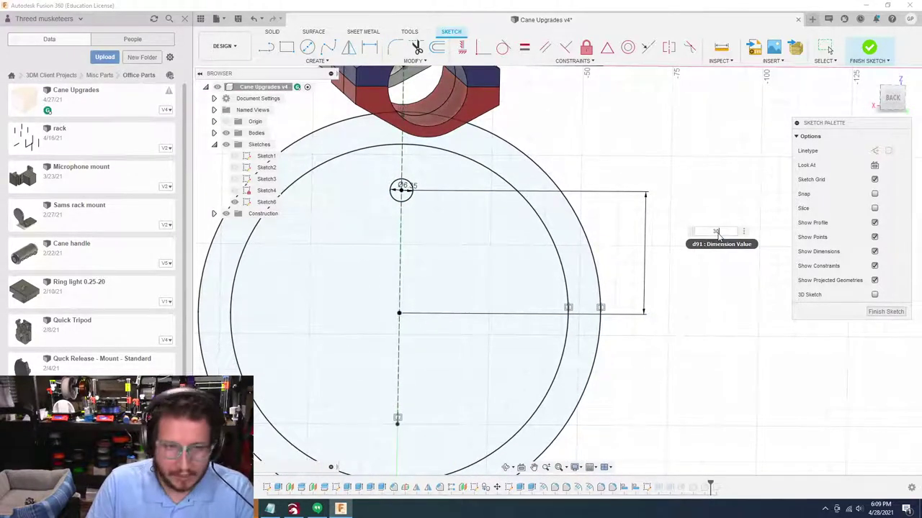
key(Return)
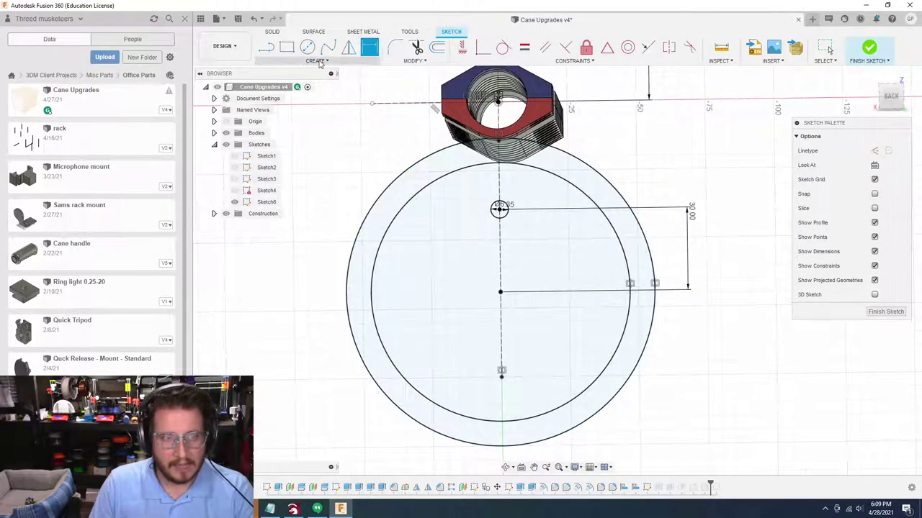
Set up a full circular pattern of the small circle around the cup's centre point
click(317, 61)
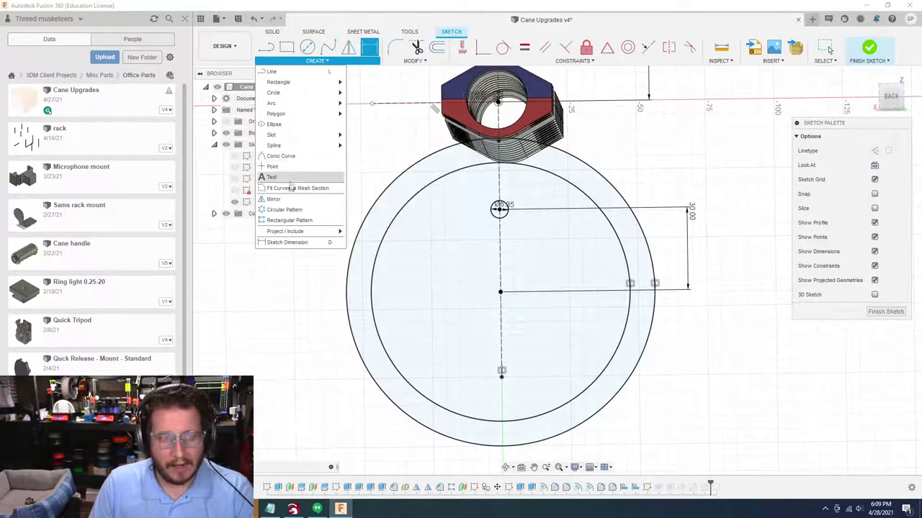
click(288, 210)
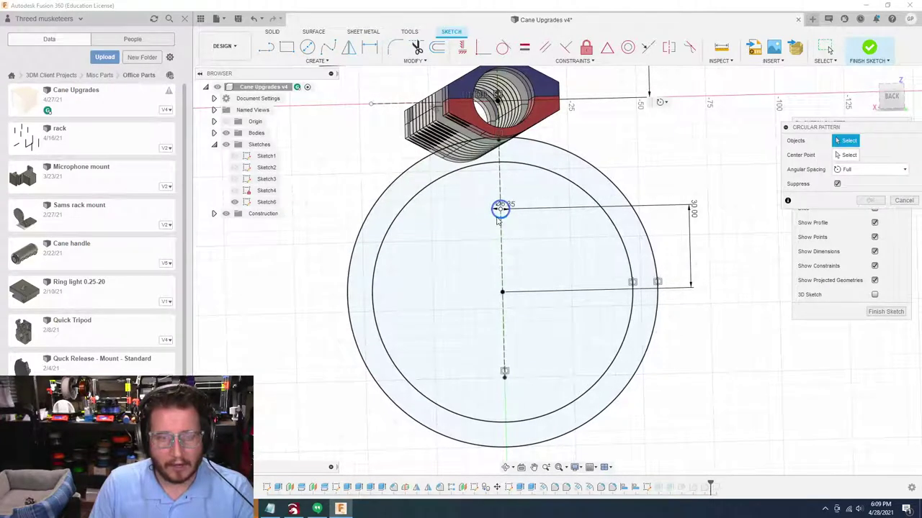
click(499, 216)
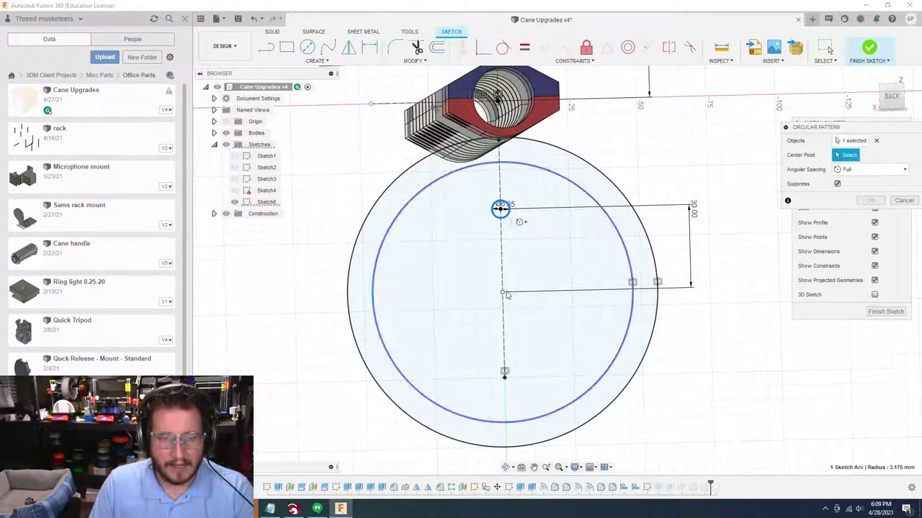
click(502, 291)
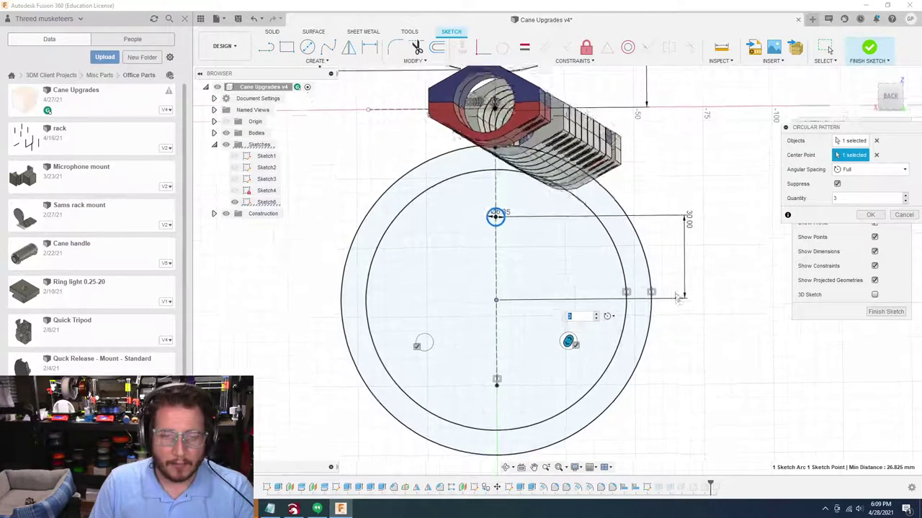
Try raising the circular pattern's quantity to 17
click(596, 315)
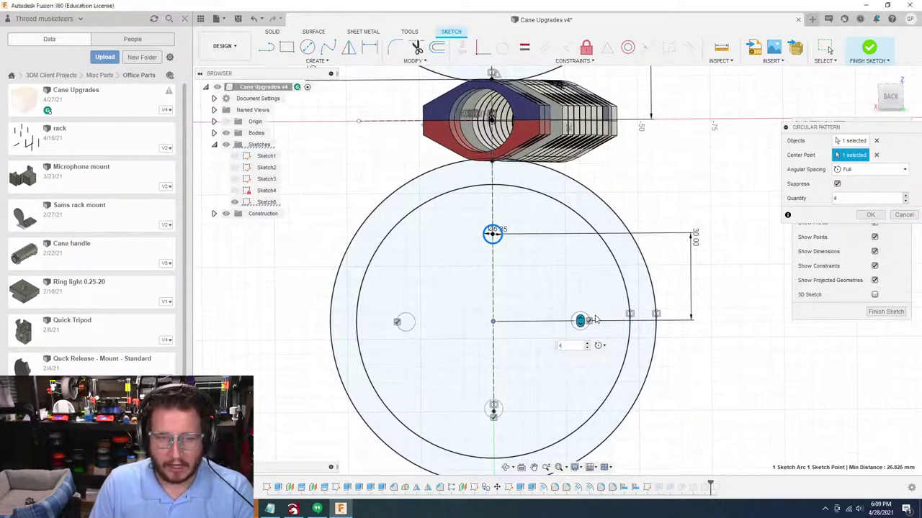
click(905, 197)
click(905, 197)
click(905, 197)
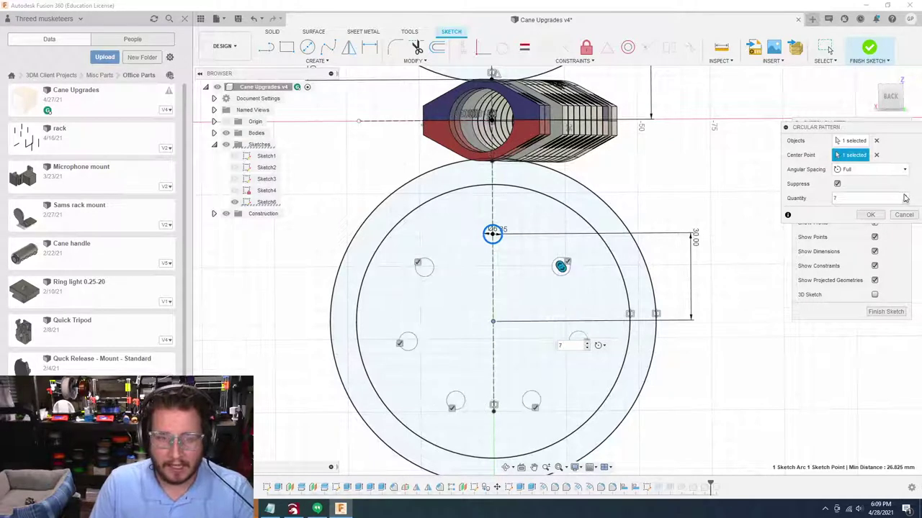
click(905, 197)
click(905, 197)
click(905, 197)
click(905, 196)
click(905, 196)
click(905, 195)
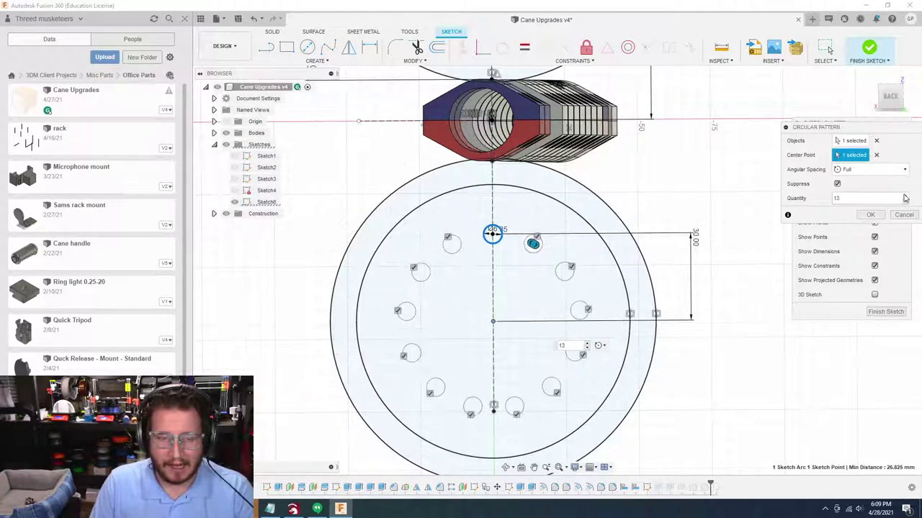
click(905, 196)
click(905, 196)
click(905, 196)
click(905, 196)
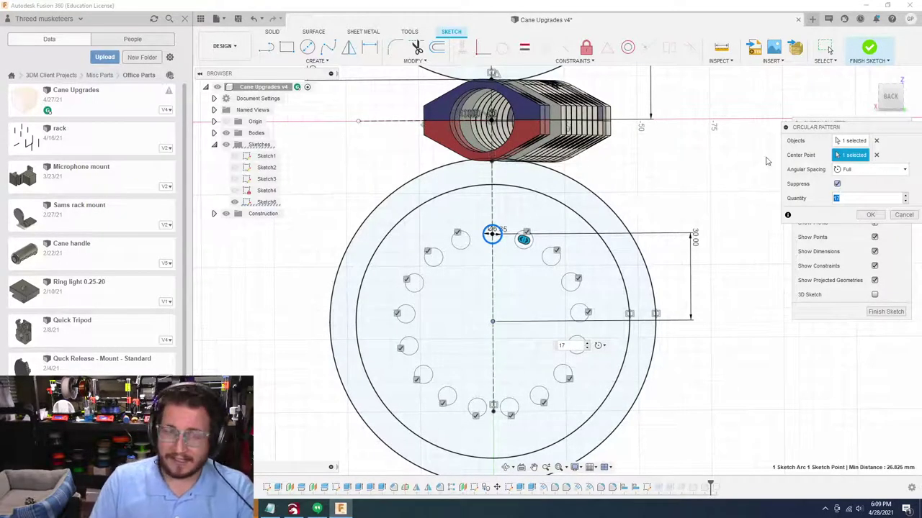
click(765, 61)
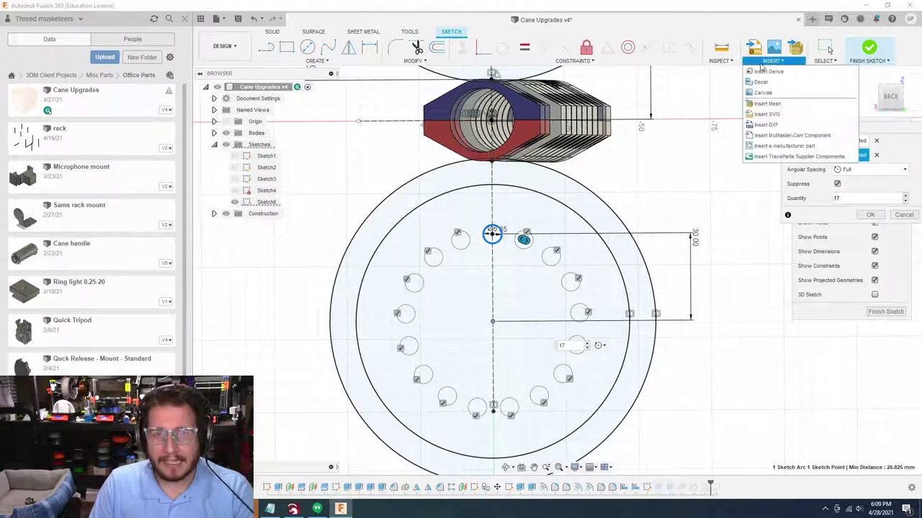
click(761, 65)
click(762, 65)
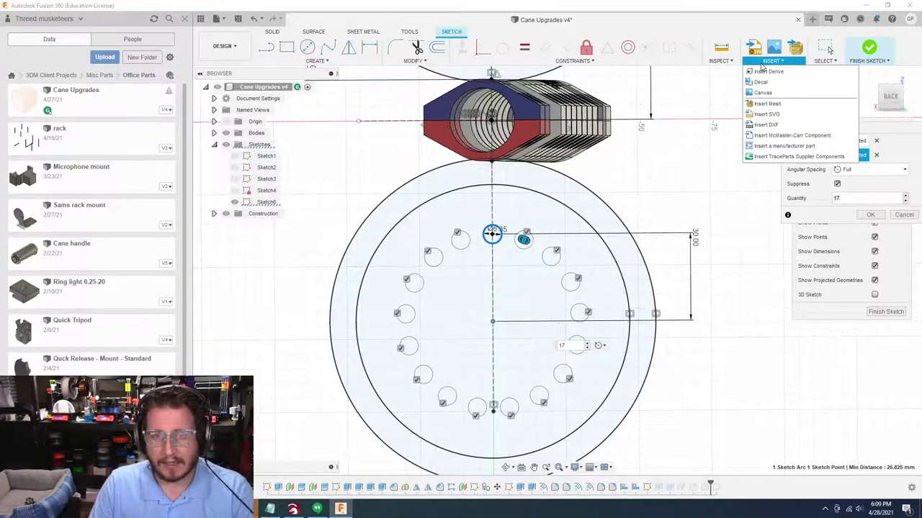
click(762, 65)
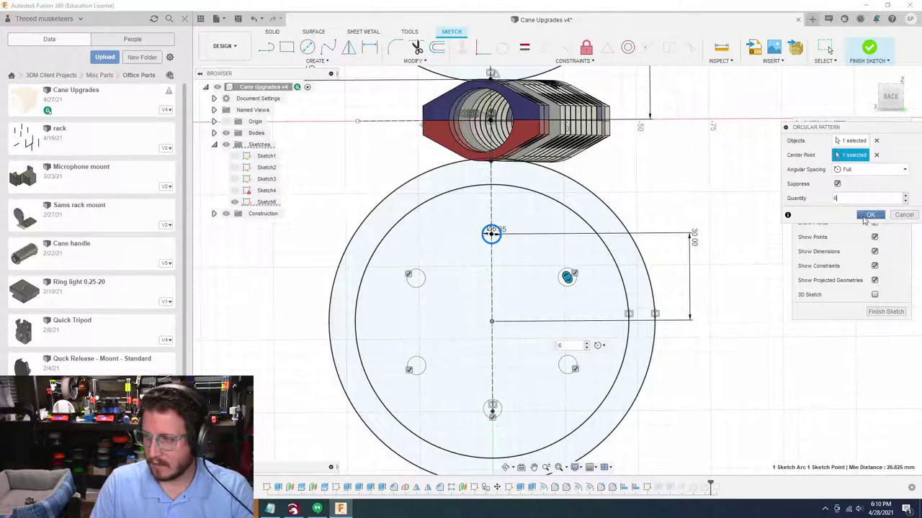
Apply the circular pattern with a quantity of 6 and draw a 6.35 mm diameter circle at the cup's centre
click(869, 215)
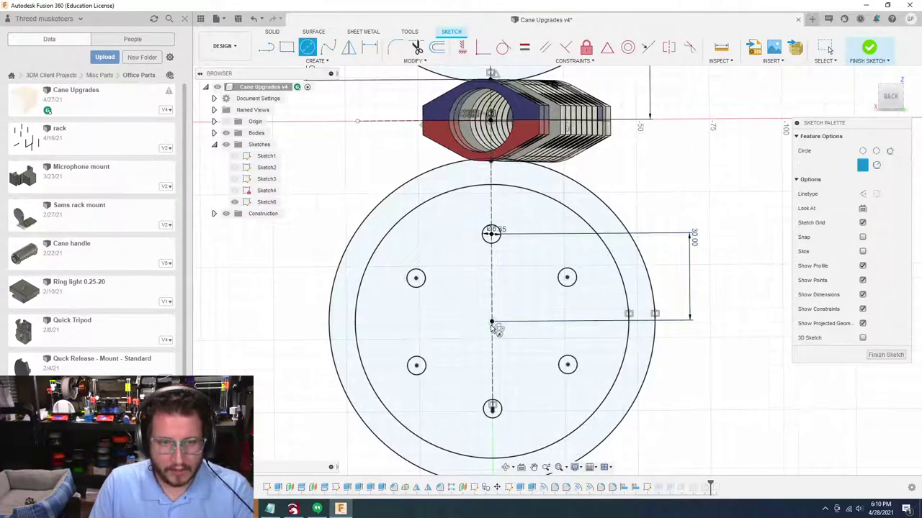
click(492, 322)
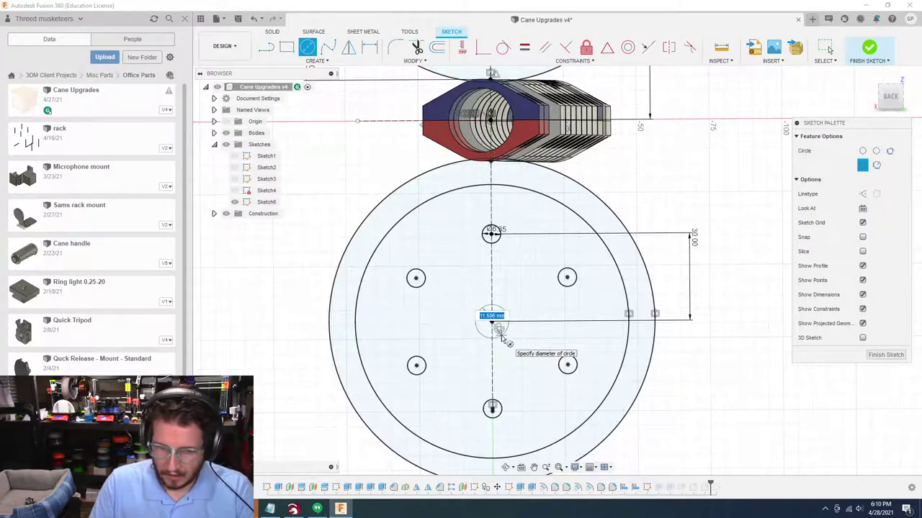
text(6)
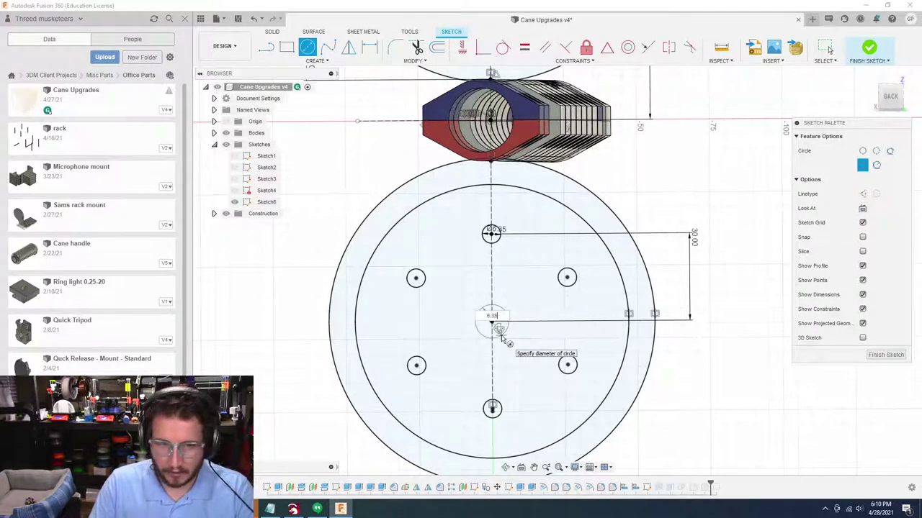
text(.35)
key(Return)
key(Escape)
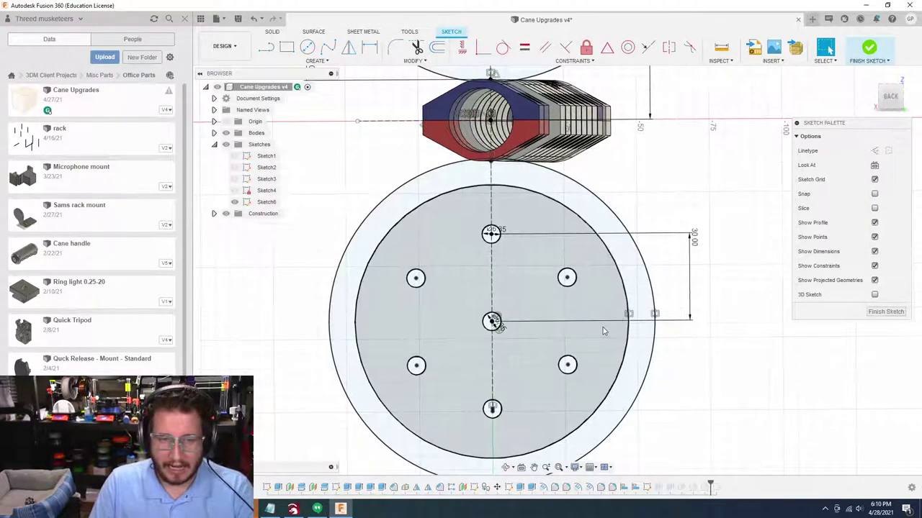
Finish the hole sketch, show it again and select its seven small circles on the cup floor for an extrusion
click(886, 311)
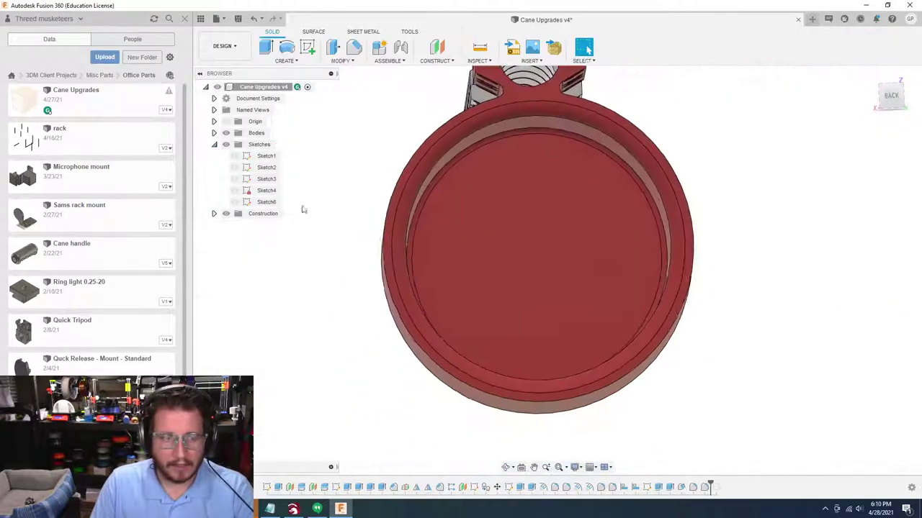
click(234, 202)
key(e)
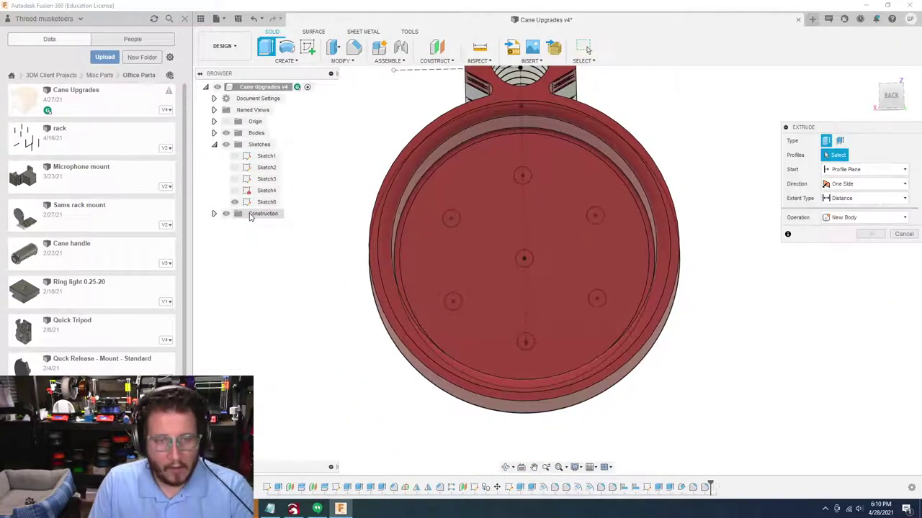
shift+middle_drag(276, 215, 471, 188)
scroll(475, 188, up, 3)
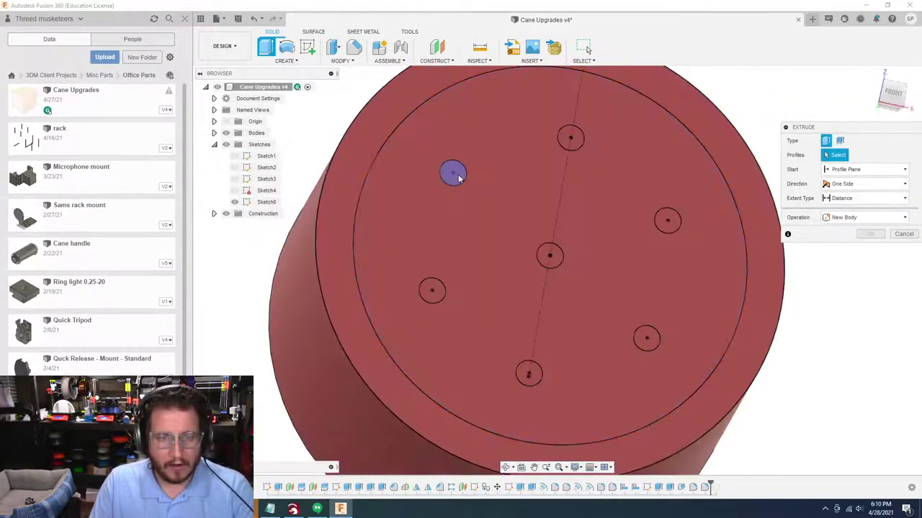
click(453, 172)
click(432, 290)
click(528, 372)
click(646, 339)
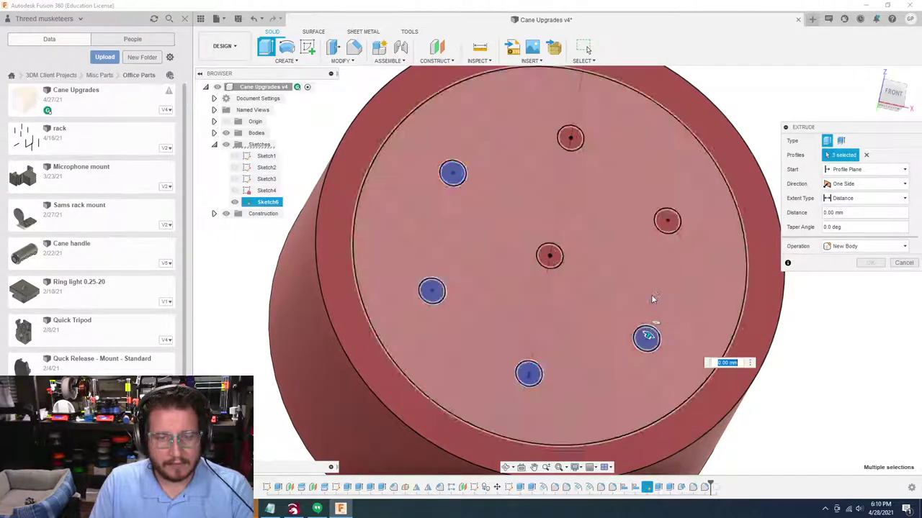
click(667, 220)
click(549, 255)
click(570, 138)
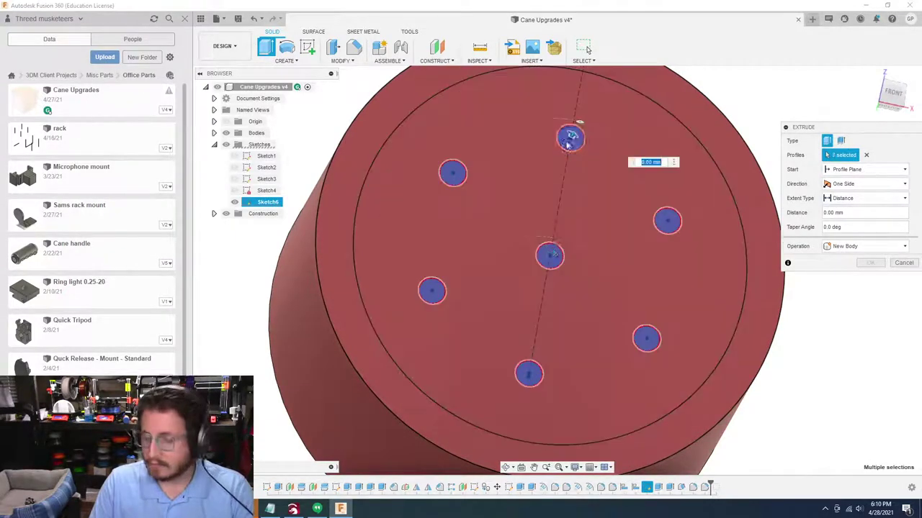
Extrude the seven circles by -5 mm to cut holes through the cup floor, and hide the sketch
mouse_move(576, 134)
shift+middle_down()
mouse_move(586, 148)
mouse_move(513, 164)
mouse_move(512, 183)
mouse_move(505, 175)
shift+middle_up()
text(-5)
click(870, 278)
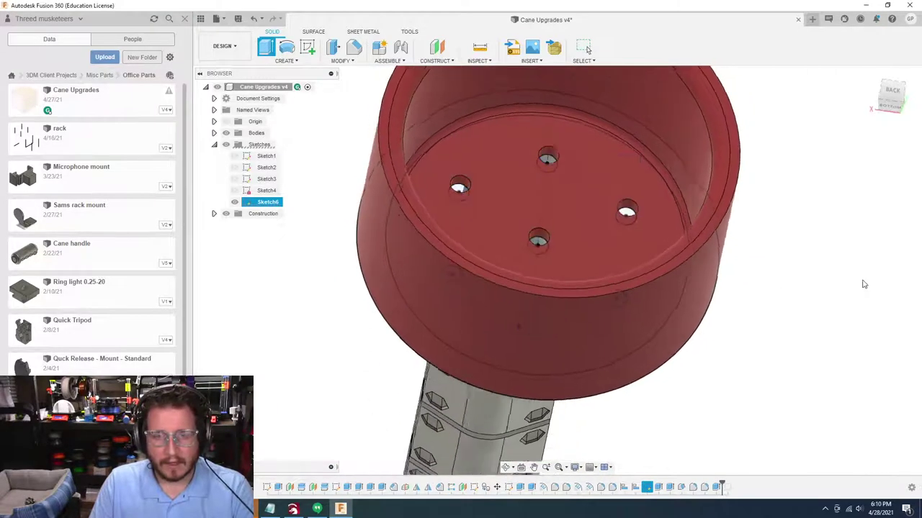
shift+middle_drag(870, 278, 852, 286)
click(232, 203)
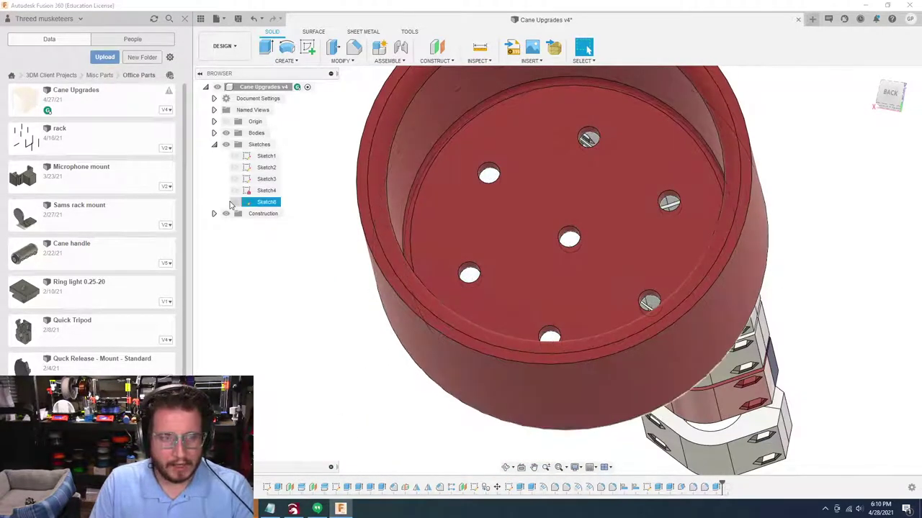
Start a fillet and select the inner and outer rim edges of three of the cup-floor holes
key(f)
scroll(476, 167, up, 6)
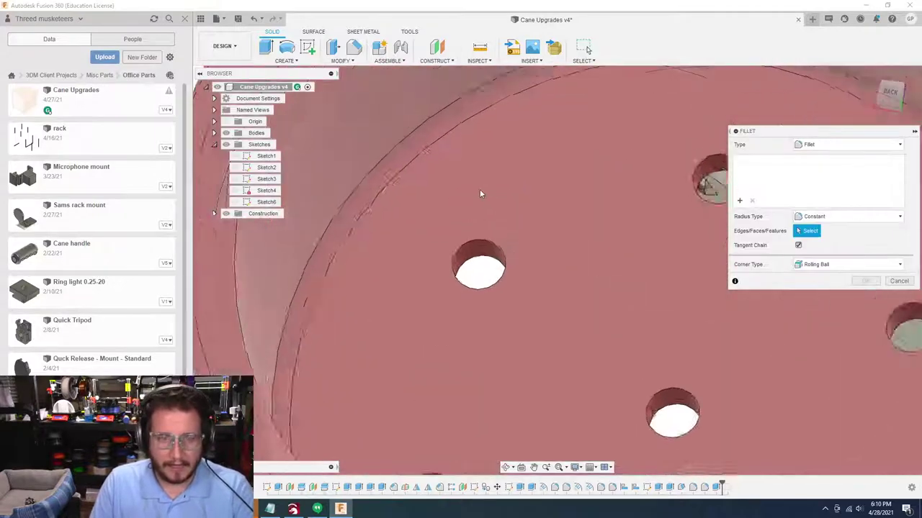
click(483, 273)
middle_drag(709, 218, 645, 215)
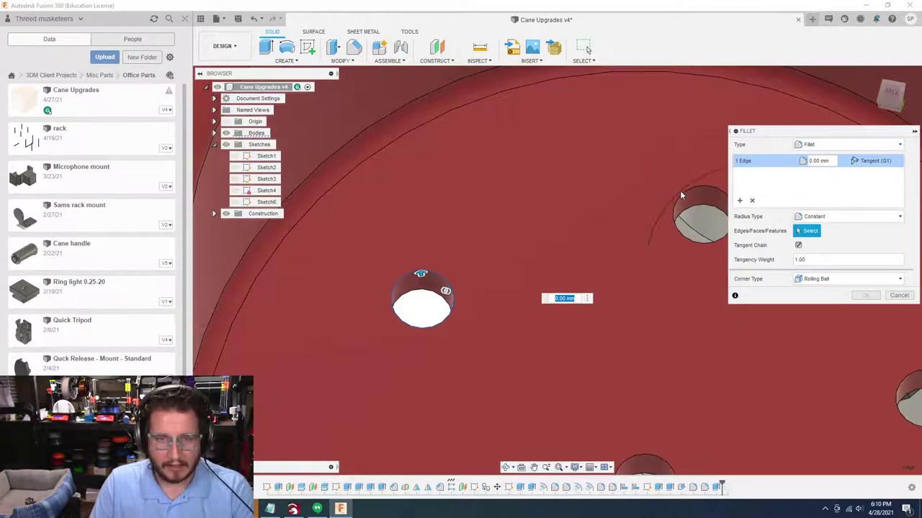
click(680, 190)
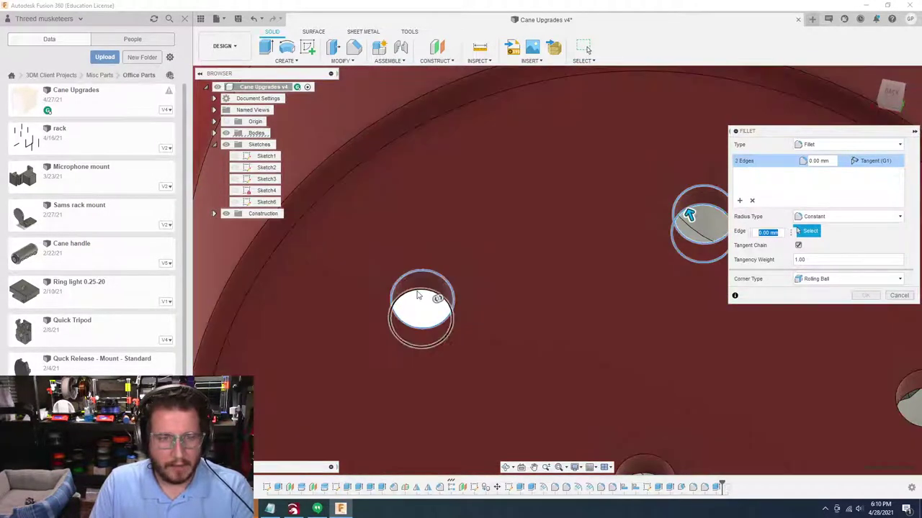
click(418, 289)
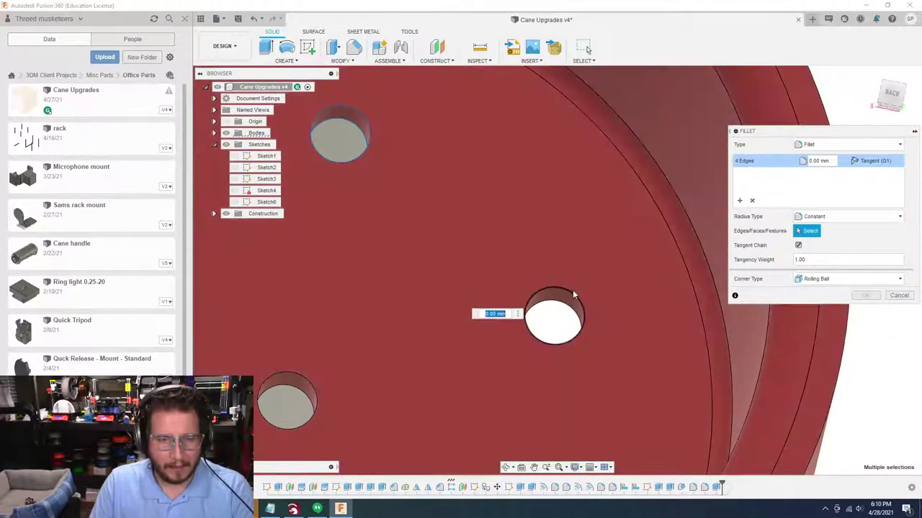
click(574, 294)
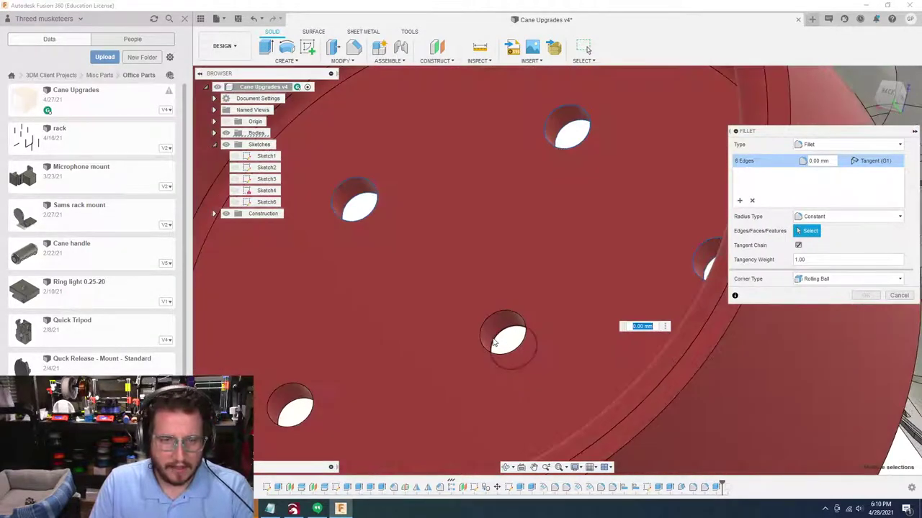
Add both rim edges of the remaining four floor holes to the fillet selection
click(492, 333)
click(493, 324)
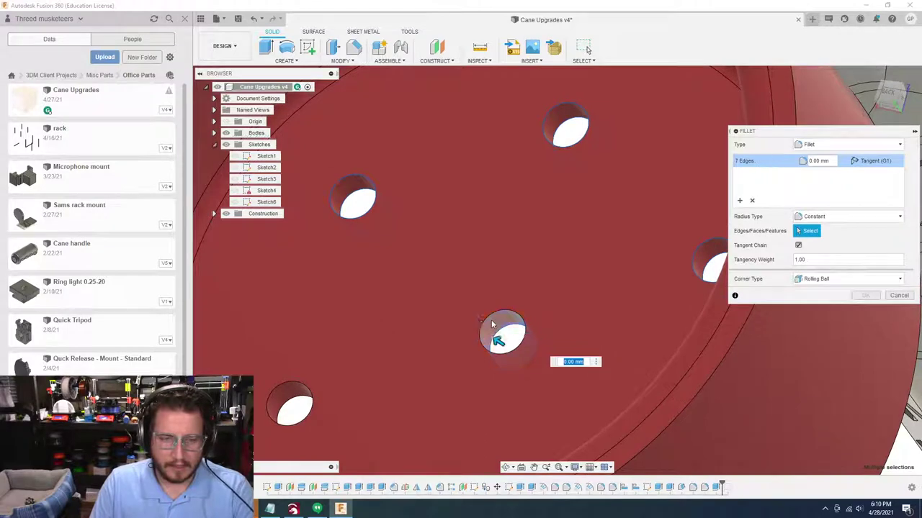
click(487, 319)
shift+middle_drag(558, 361, 453, 394)
click(556, 375)
click(447, 392)
click(447, 394)
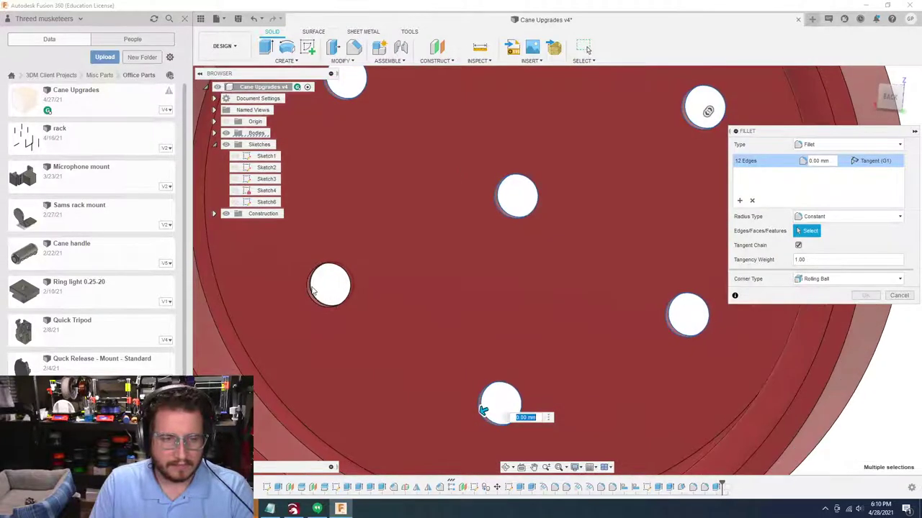
click(313, 289)
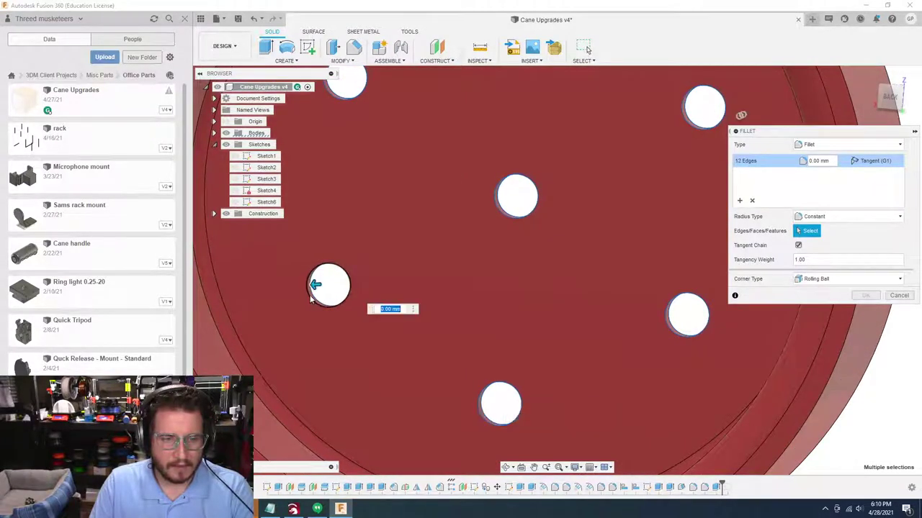
shift+middle_drag(313, 291, 430, 241)
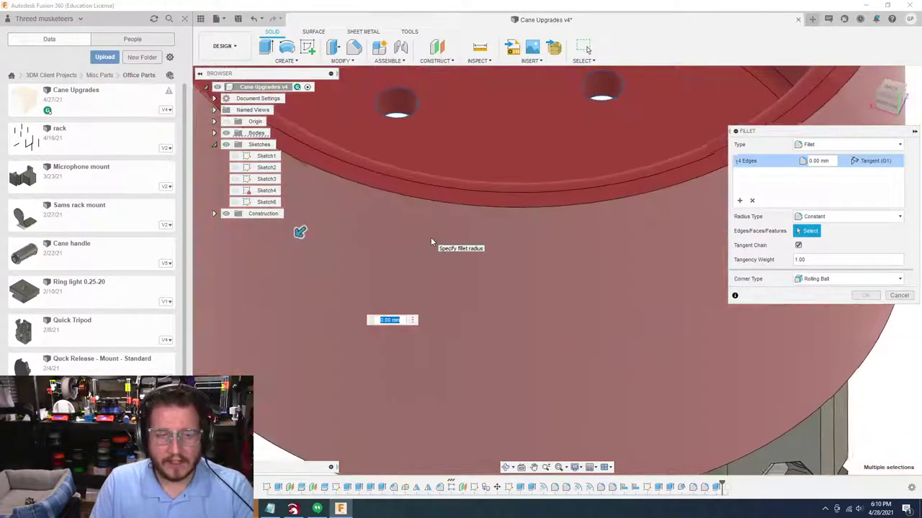
Apply a 2.5 mm fillet radius to the edges of all seven floor holes
text(2.5)
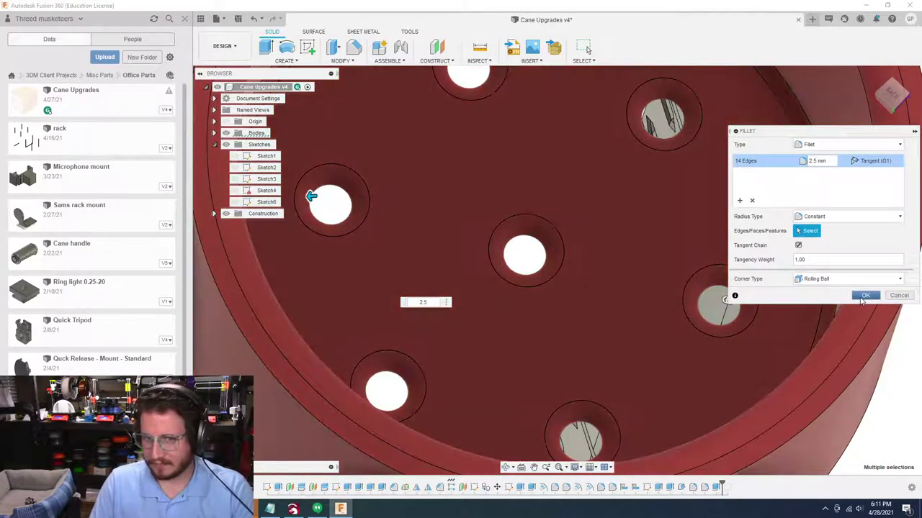
click(864, 296)
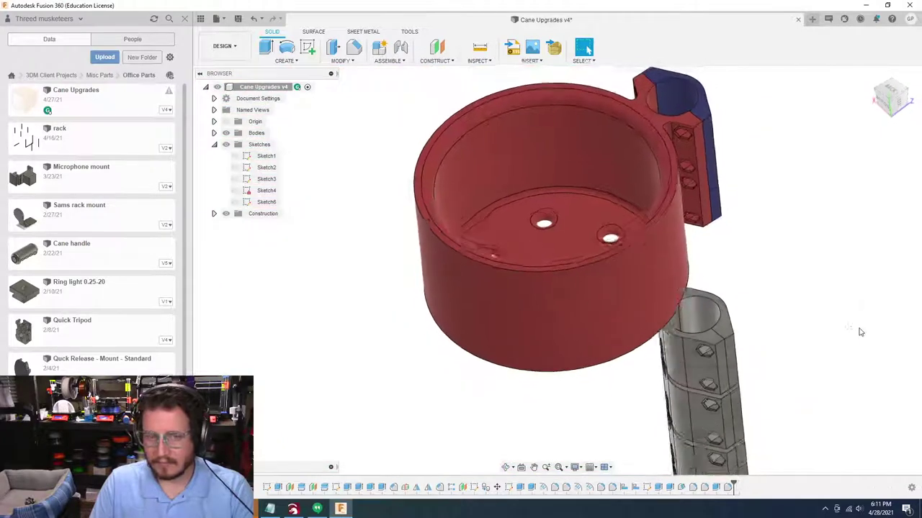
shift+middle_drag(859, 331, 909, 336)
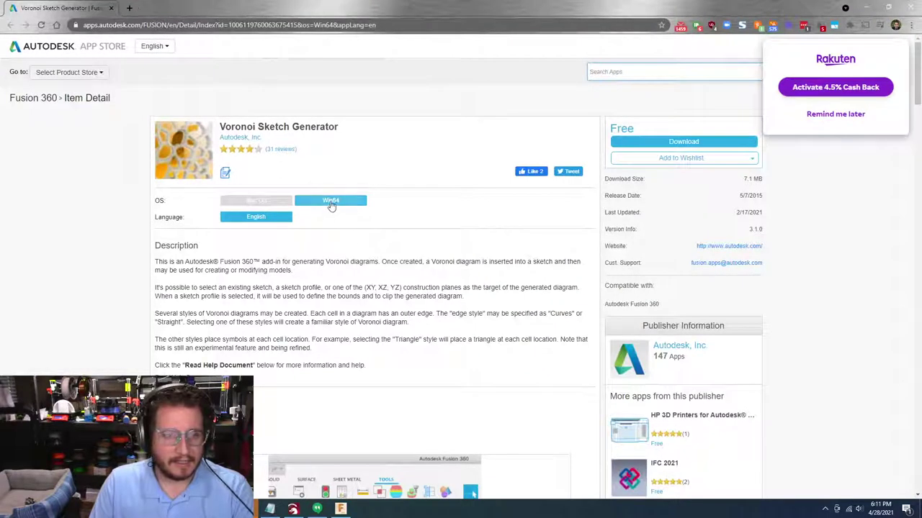
In the web browser, dismiss the cash-back offer and examine the Voronoi Sketch Generator page in the Autodesk App Store
click(853, 118)
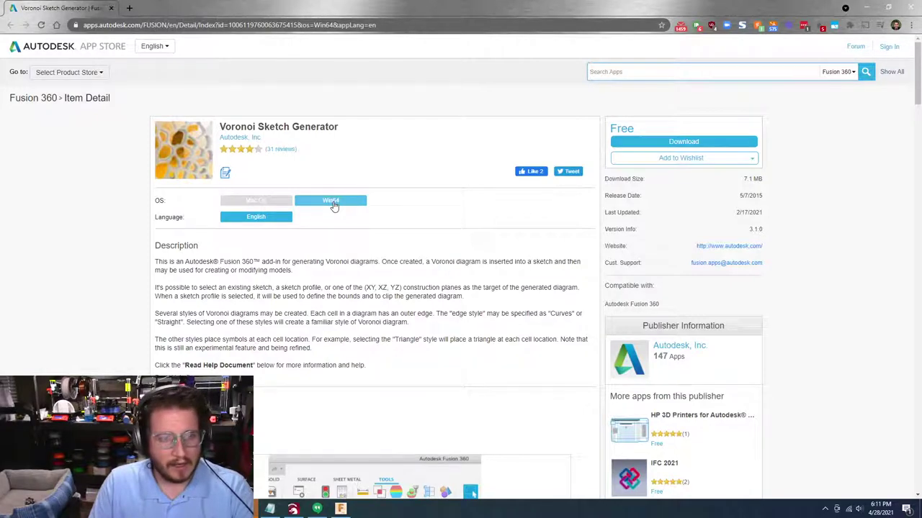
scroll(150, 251, down, 7)
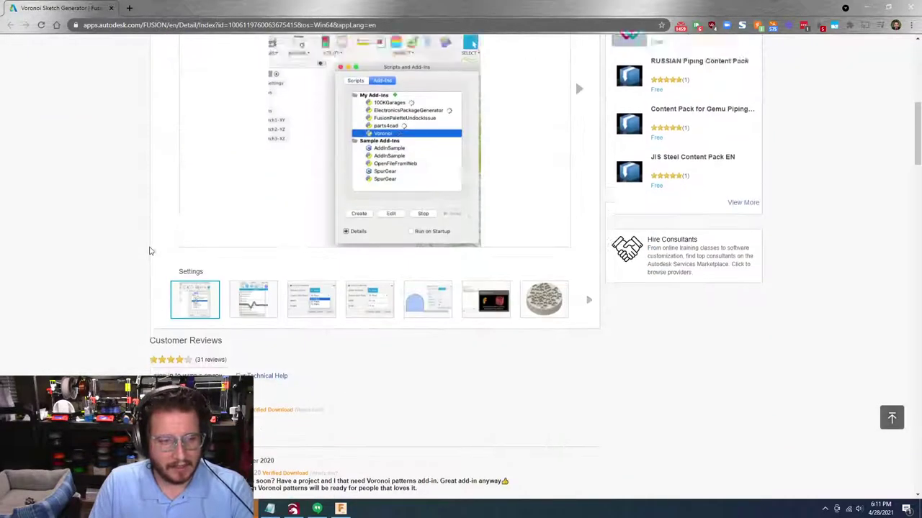
scroll(150, 250, up, 5)
right_click(334, 105)
click(329, 108)
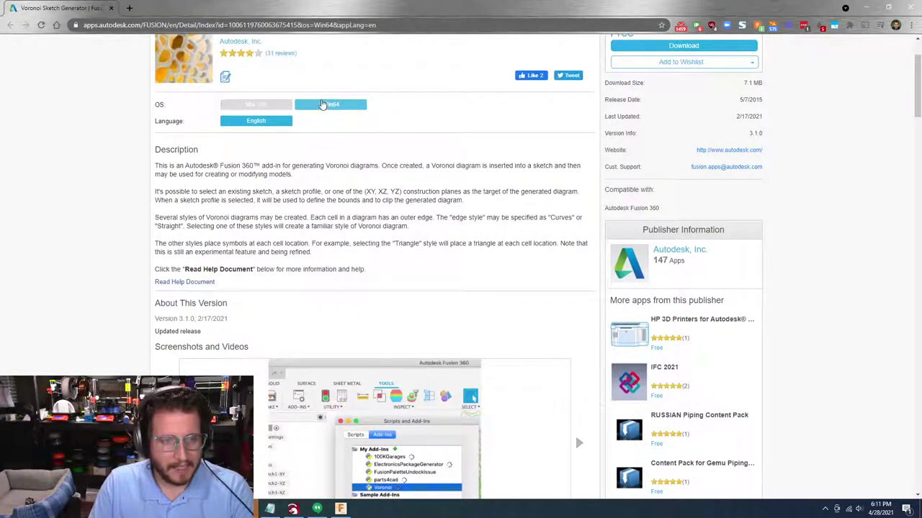
scroll(439, 184, up, 2)
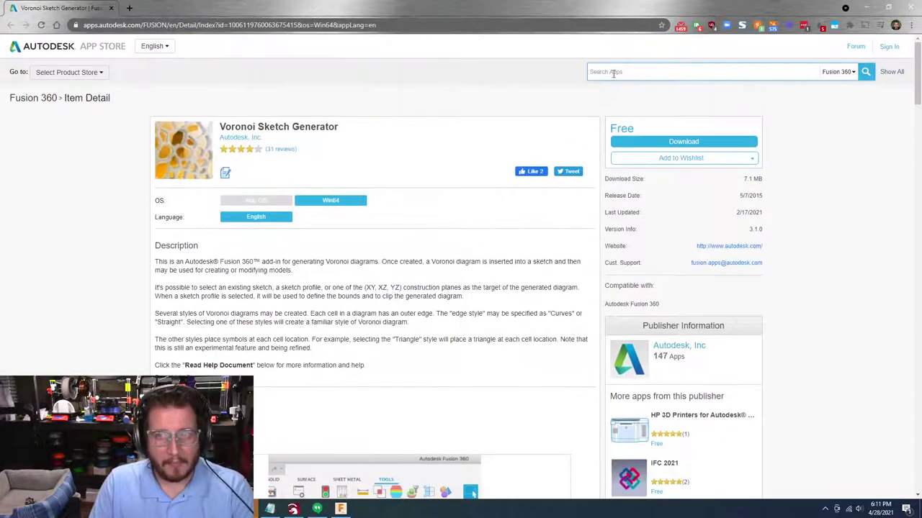
drag(66, 10, 921, 137)
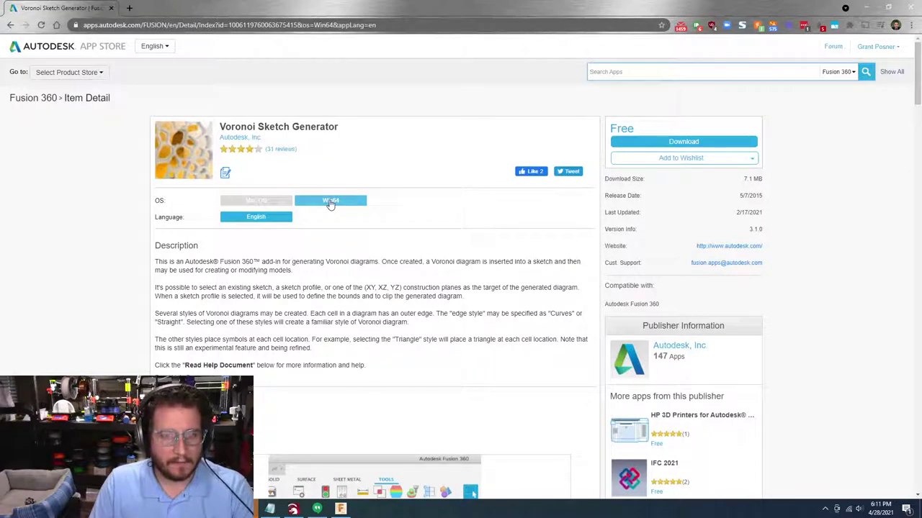
Download the Voronoi Sketch Generator add-in, accepting the Terms of Use and the End User License Agreement
click(728, 144)
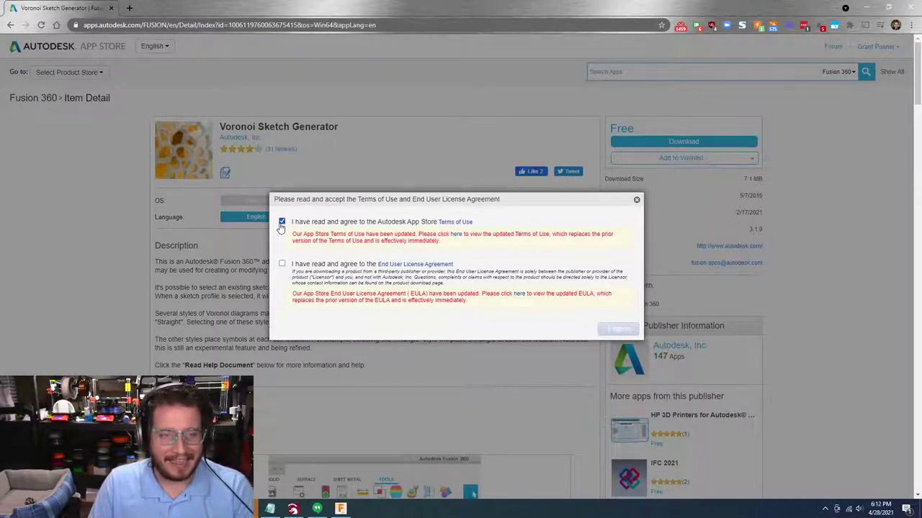
click(282, 264)
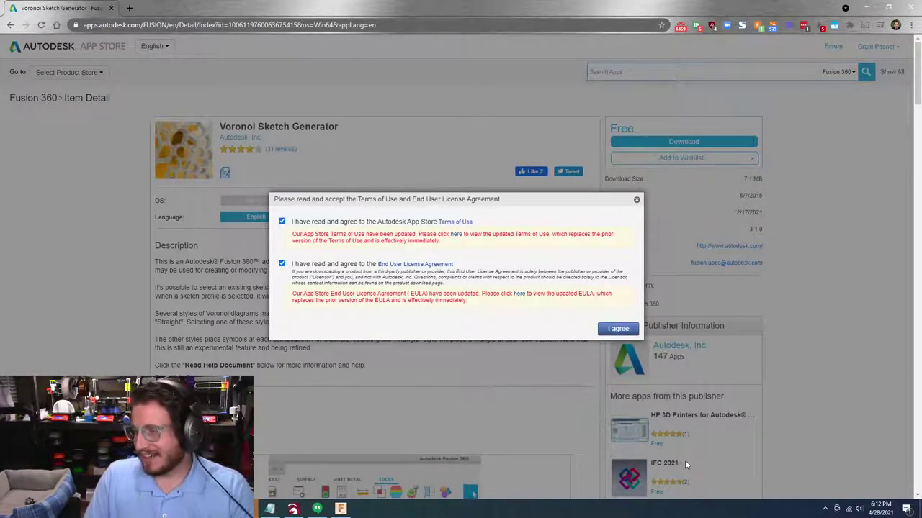
click(617, 329)
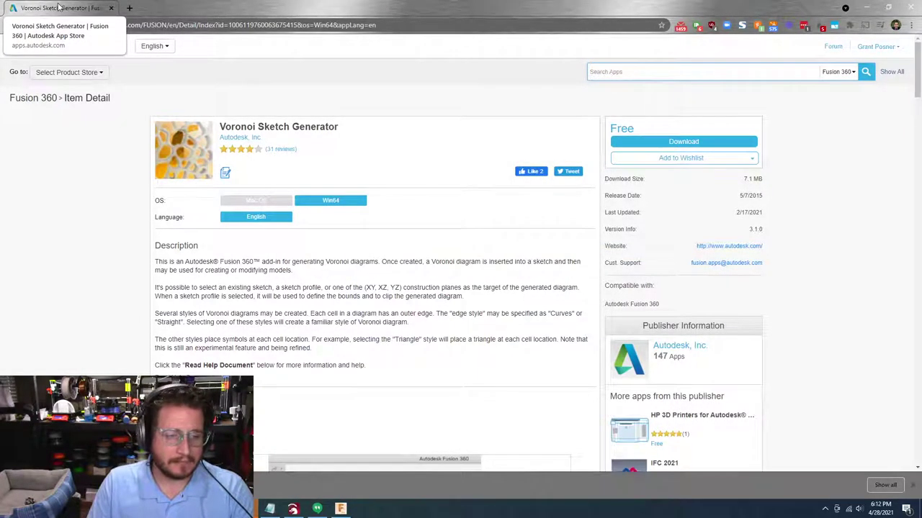
drag(59, 6, 0, 21)
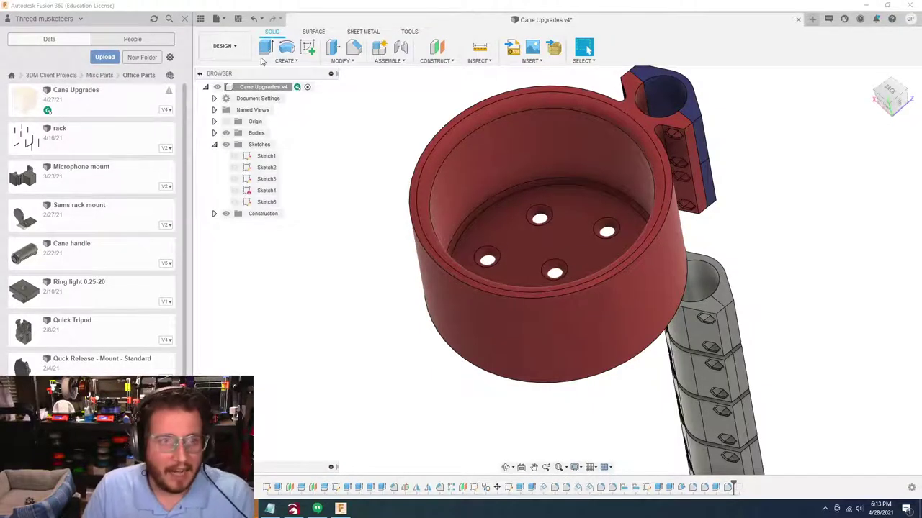
Back in Fusion 360, save the Cane Upgrades design with the version description "User Saved"
click(237, 20)
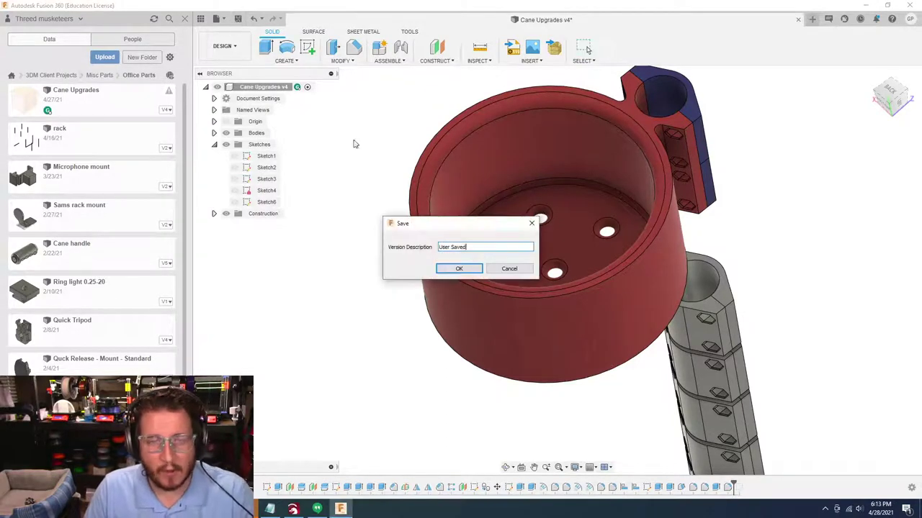
click(453, 271)
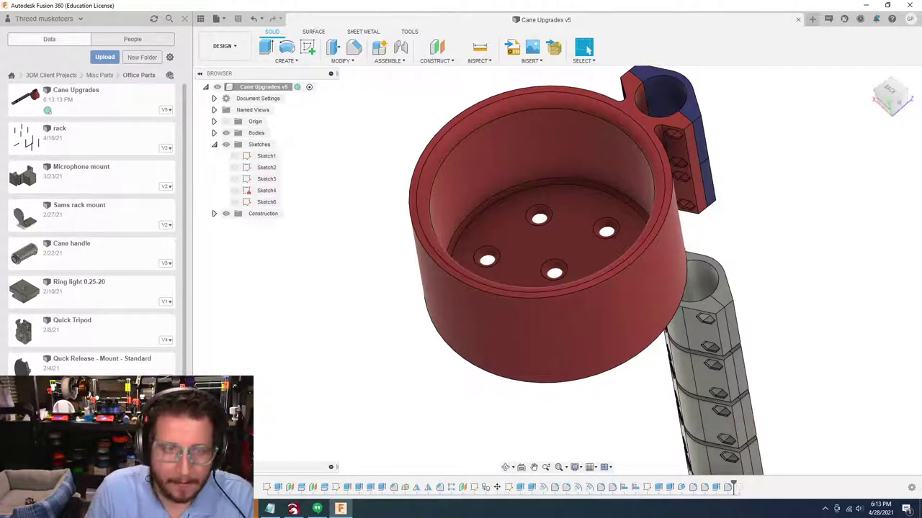
click(539, 61)
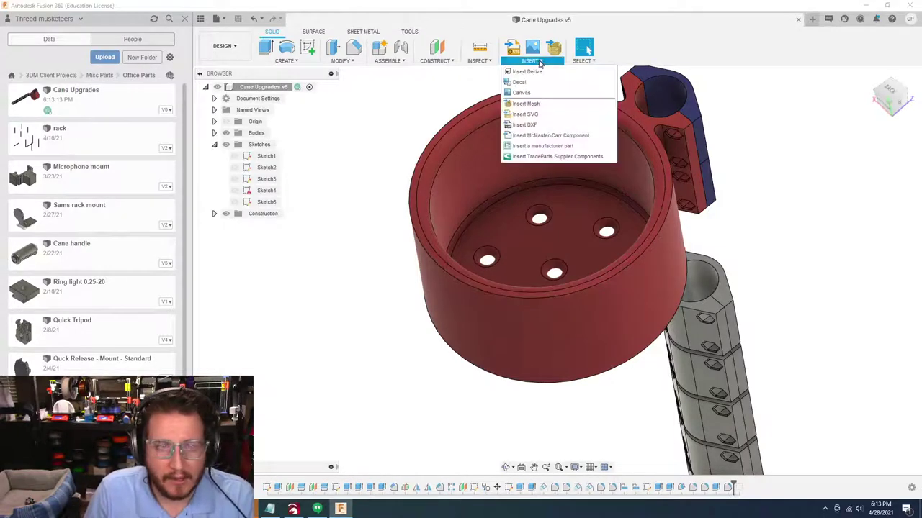
click(818, 76)
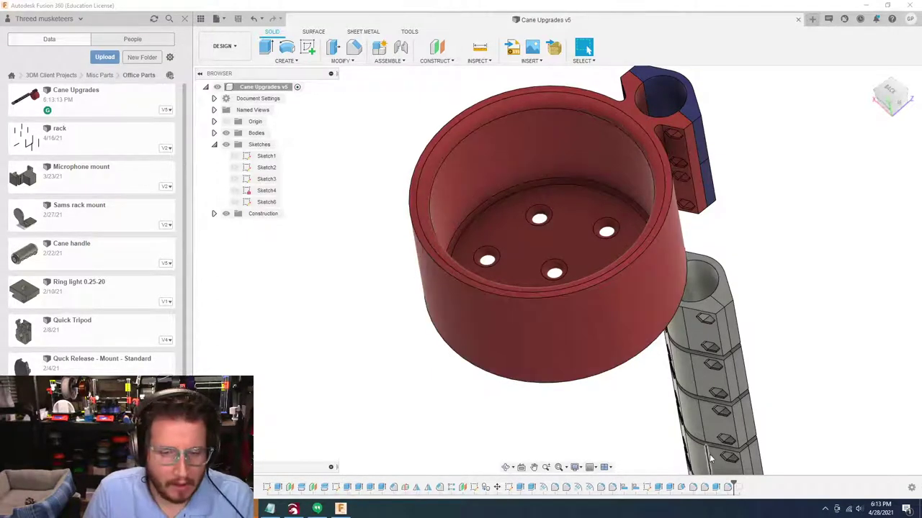
Open the cup holder sketch for editing, look through the sketch commands for the Voronoi generator, and finish the sketch
double_click(647, 488)
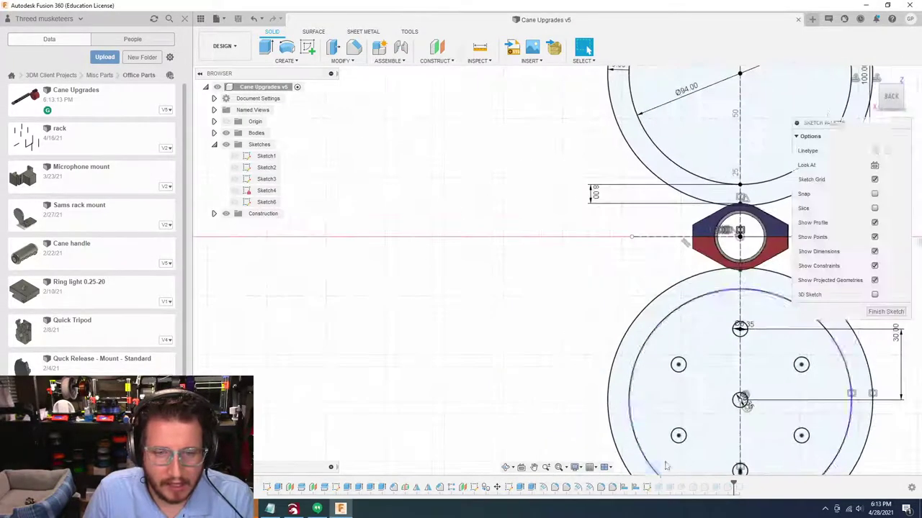
right_click(568, 355)
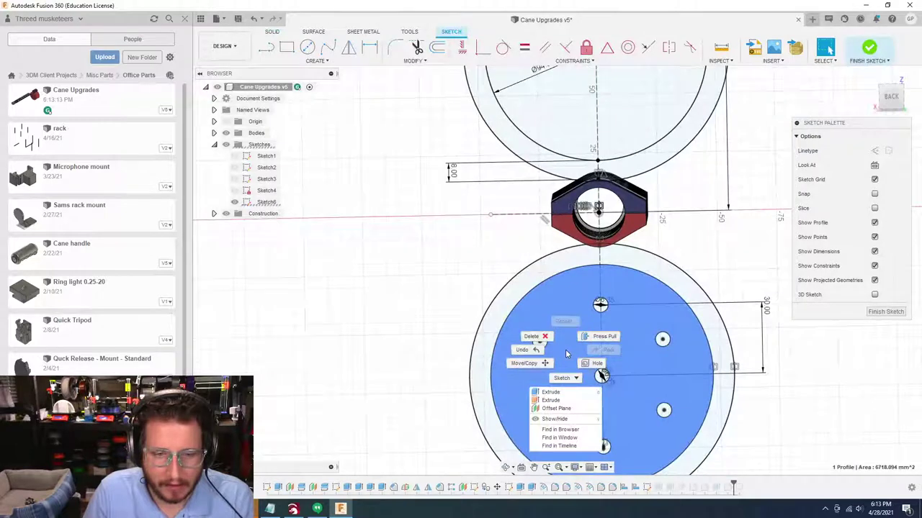
key(Escape)
key(Escape)
click(782, 63)
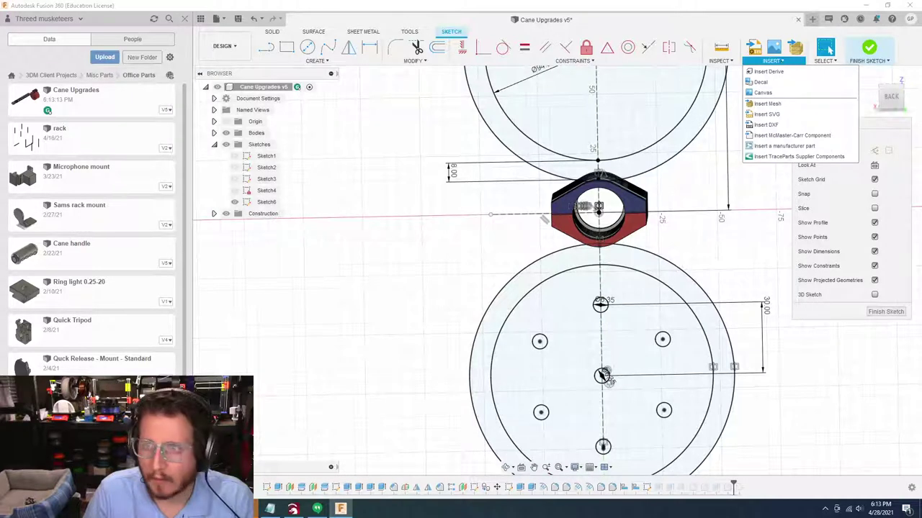
key(Escape)
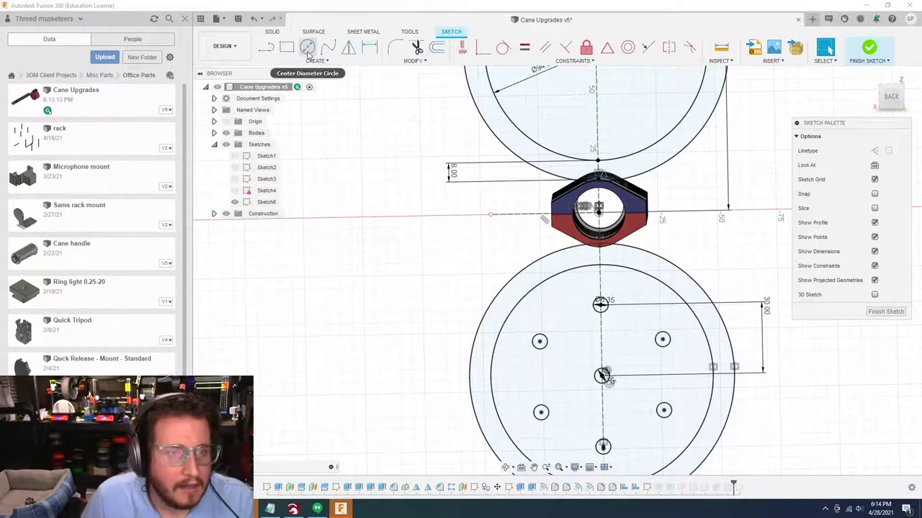
click(418, 60)
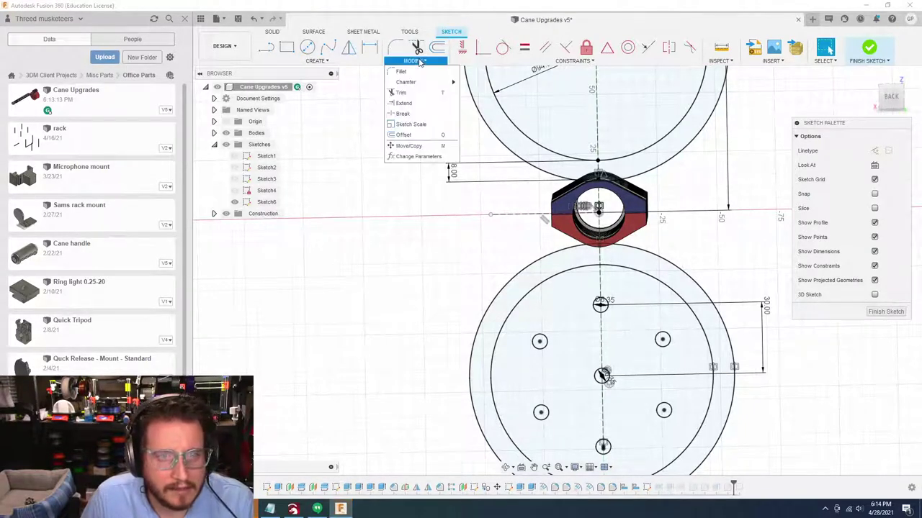
click(317, 61)
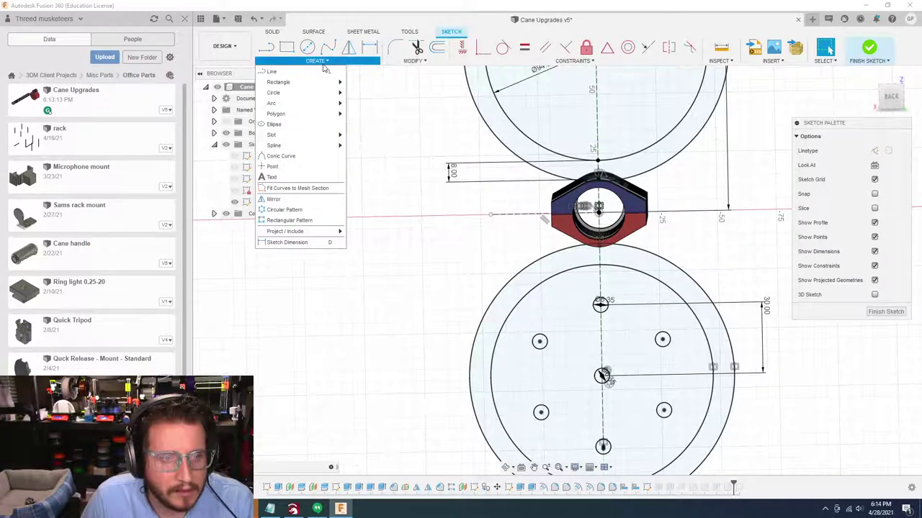
mouse_move(323, 232)
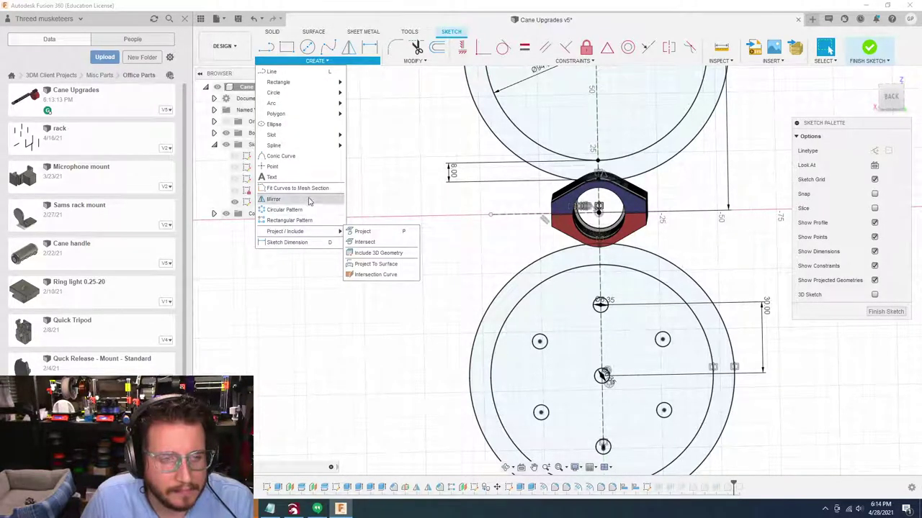
mouse_move(300, 147)
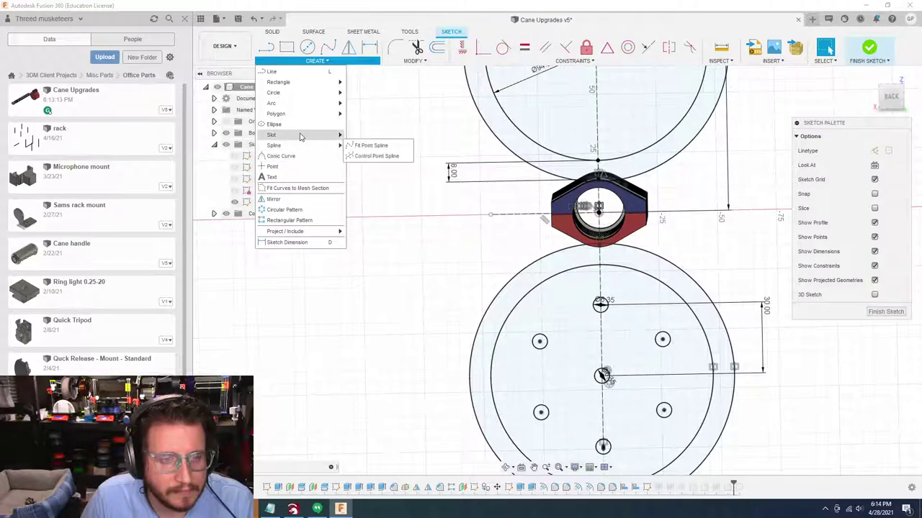
click(414, 61)
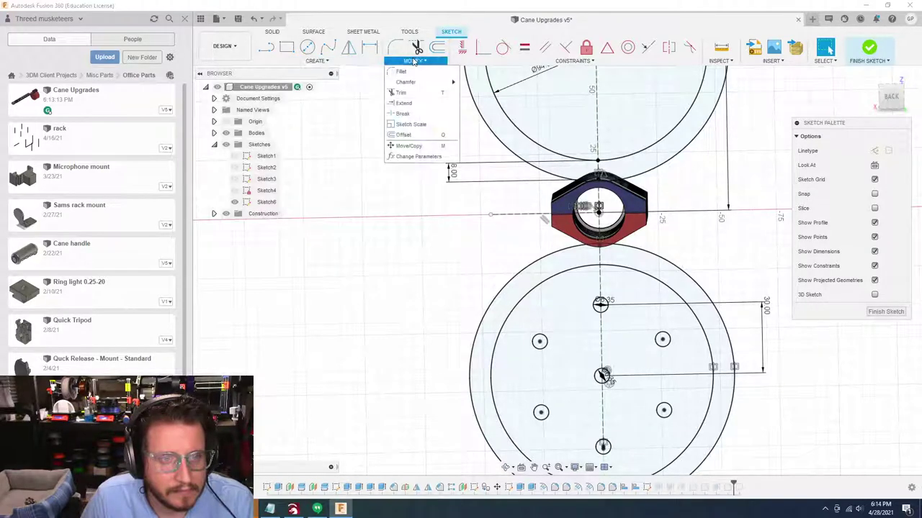
click(573, 60)
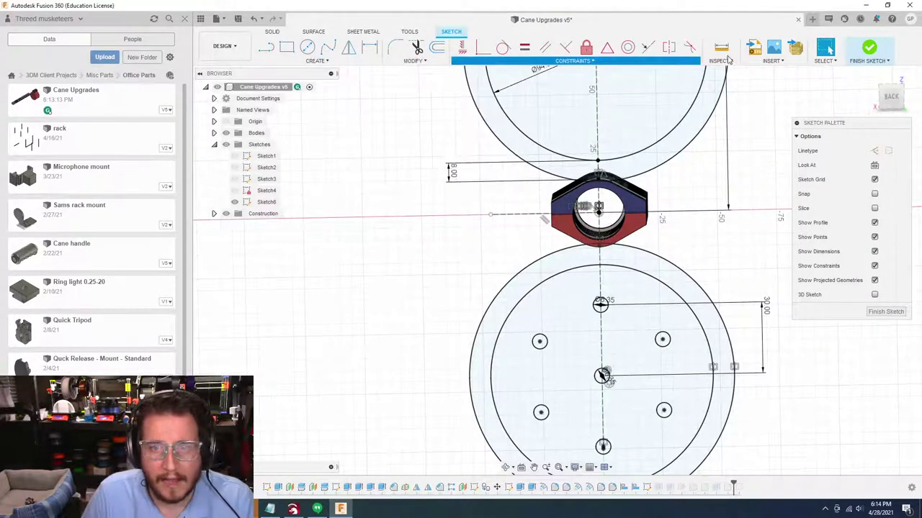
click(772, 61)
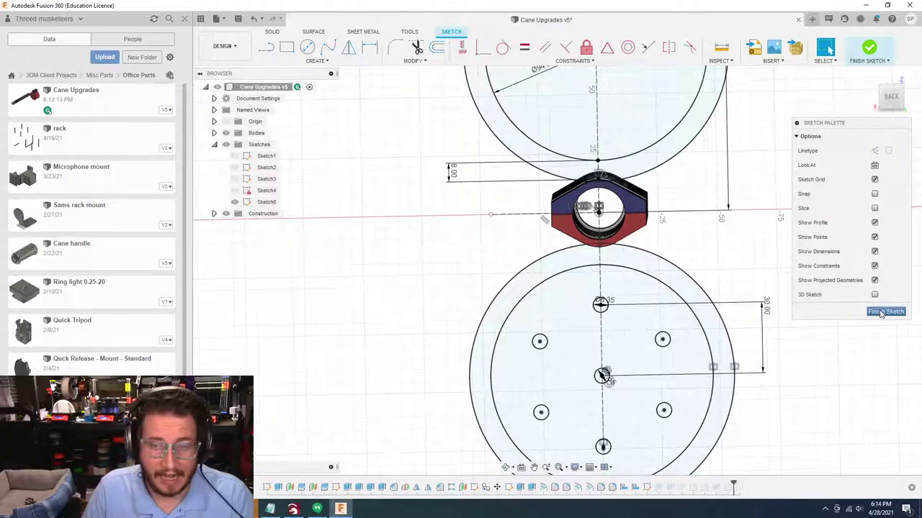
click(885, 312)
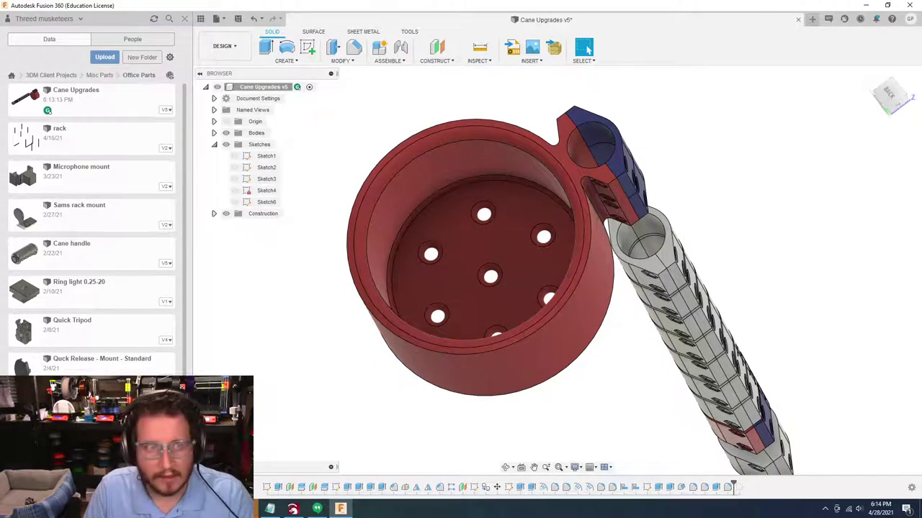
Look for the Voronoi generator in the Render workspace and among the solid creation commands of the Design workspace
click(232, 47)
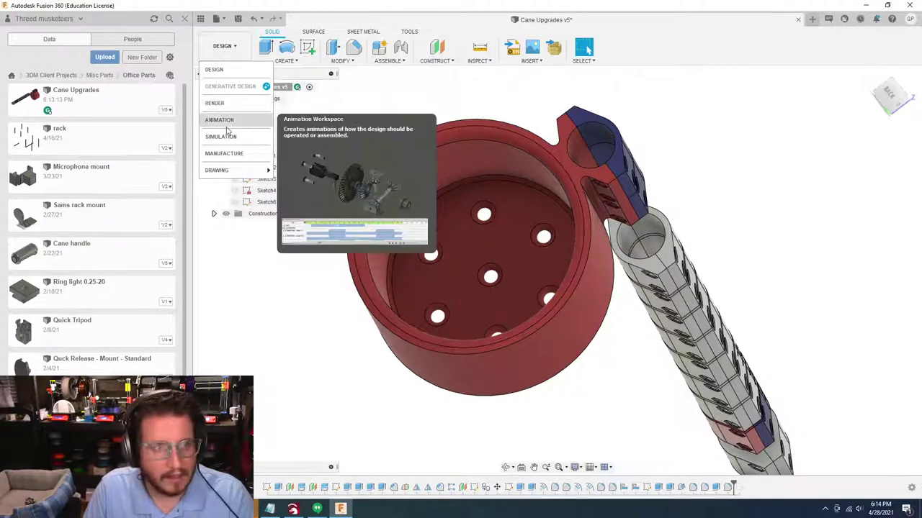
click(217, 104)
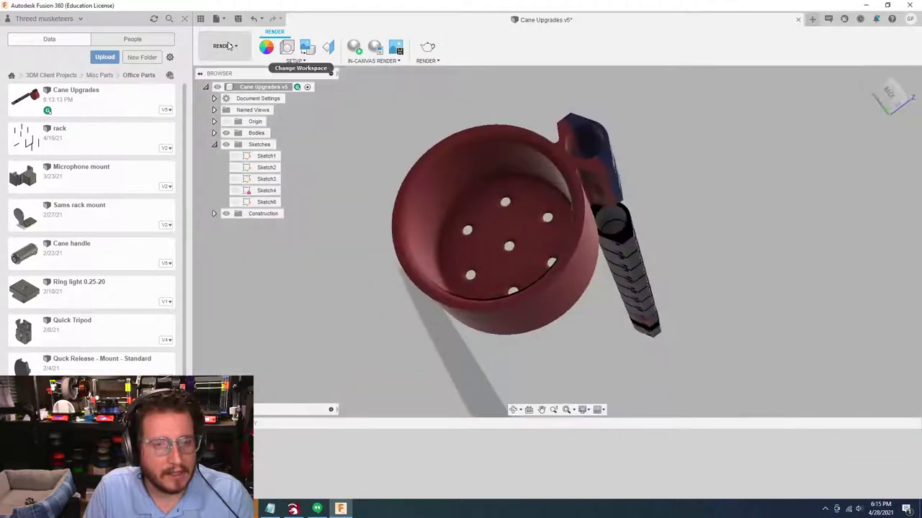
click(237, 50)
click(234, 70)
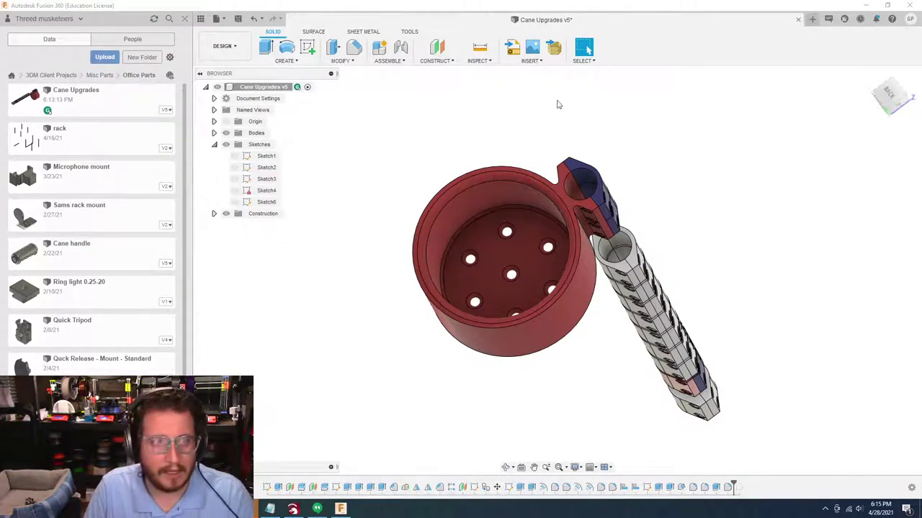
click(295, 61)
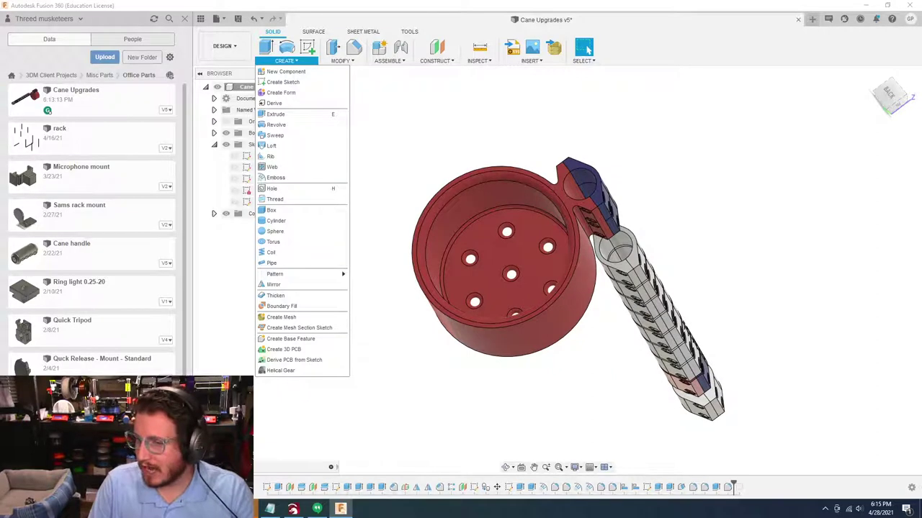
key(Escape)
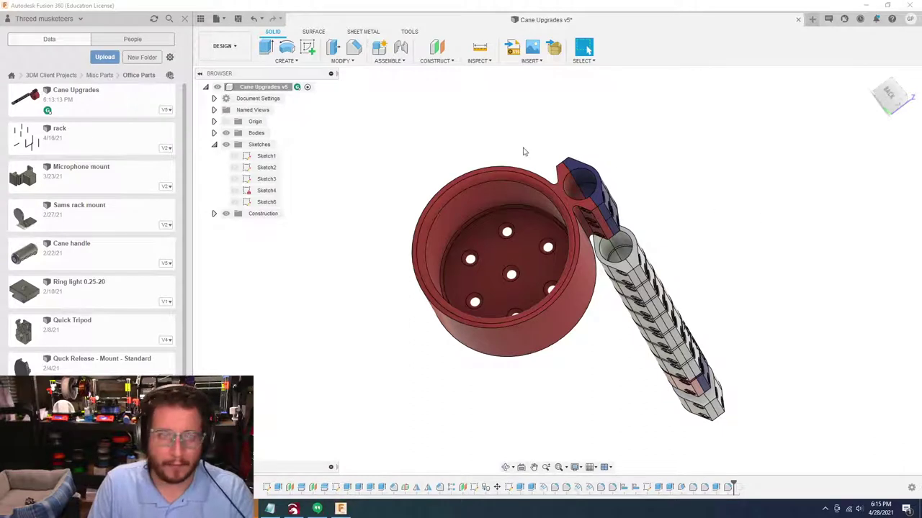
Save the Cane Upgrades design as a new version
key(ctrl+s)
click(469, 268)
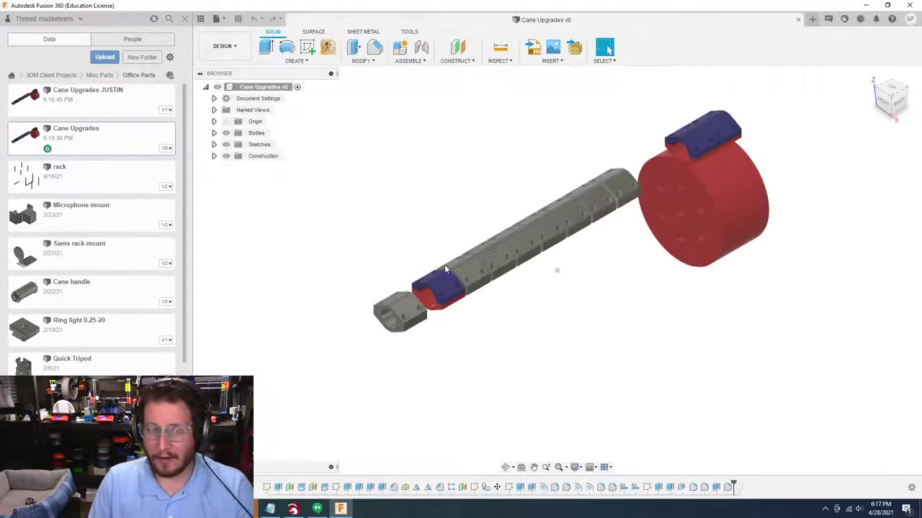
scroll(593, 307, up, 4)
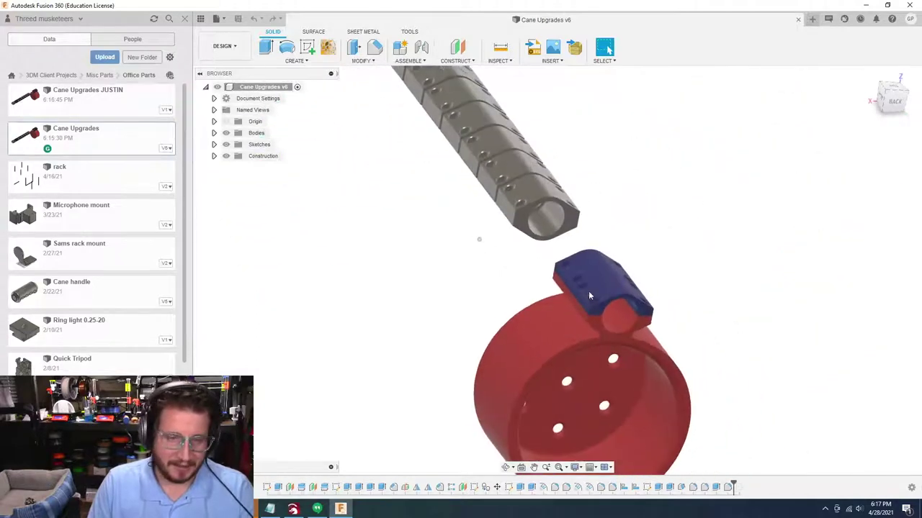
shift+middle_drag(588, 295, 652, 310)
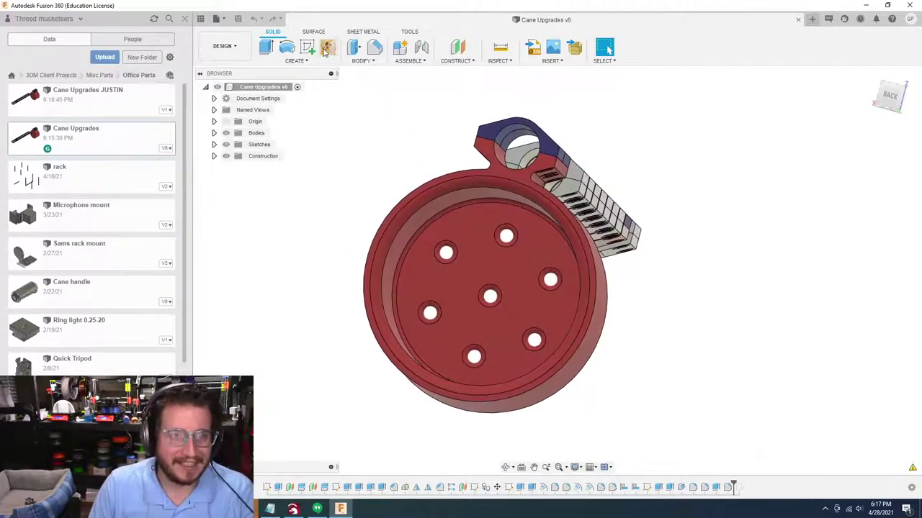
double_click(646, 488)
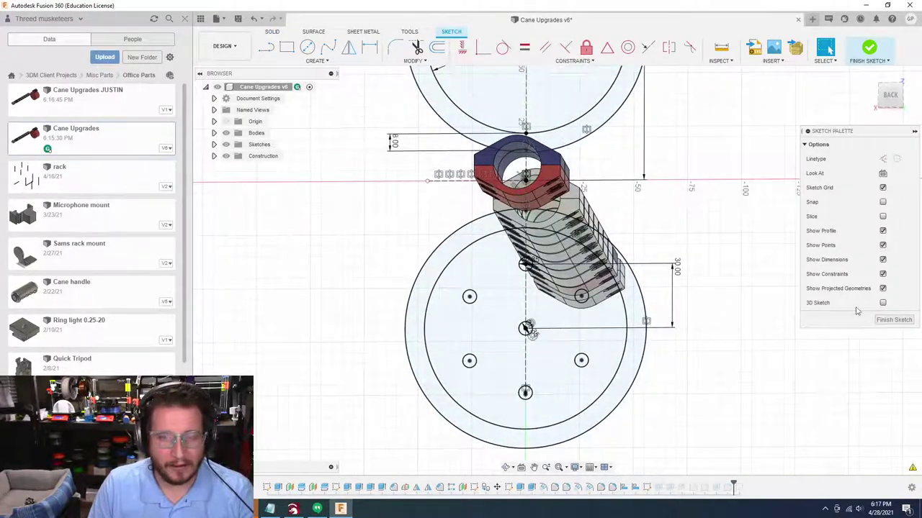
click(890, 320)
Start the Voronoi Sketch Generator with Sketch6 as the profile, keeping the XY plane and 25.0 by 20.0 cm size, and open the Voronoi editor
click(328, 49)
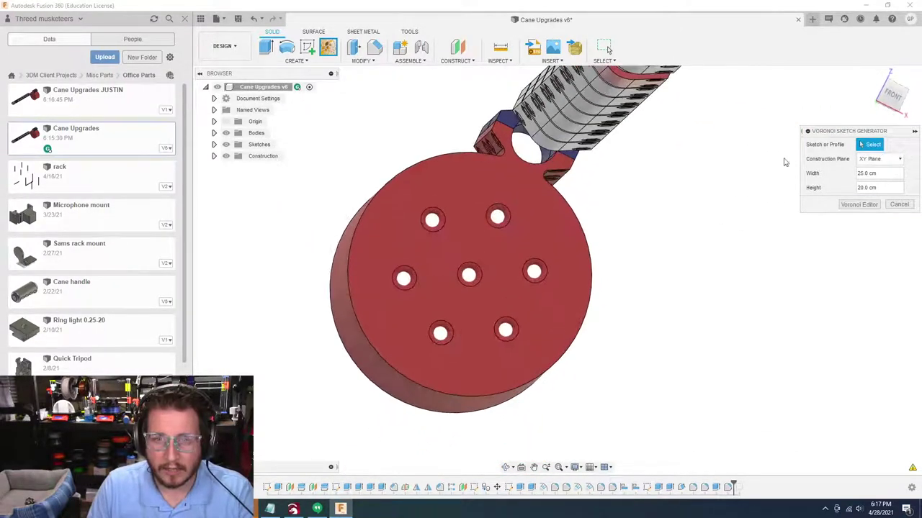
shift+middle_drag(785, 162, 648, 166)
click(213, 145)
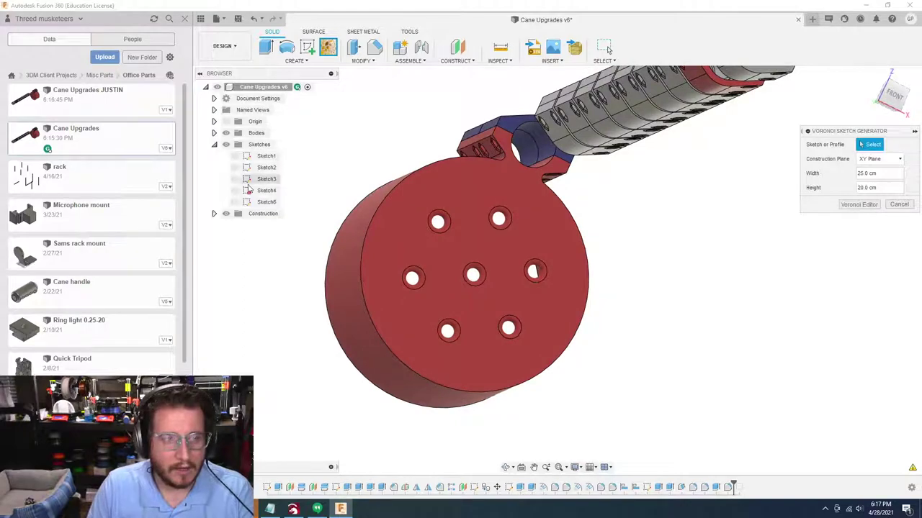
click(263, 202)
shift+middle_drag(287, 205, 832, 206)
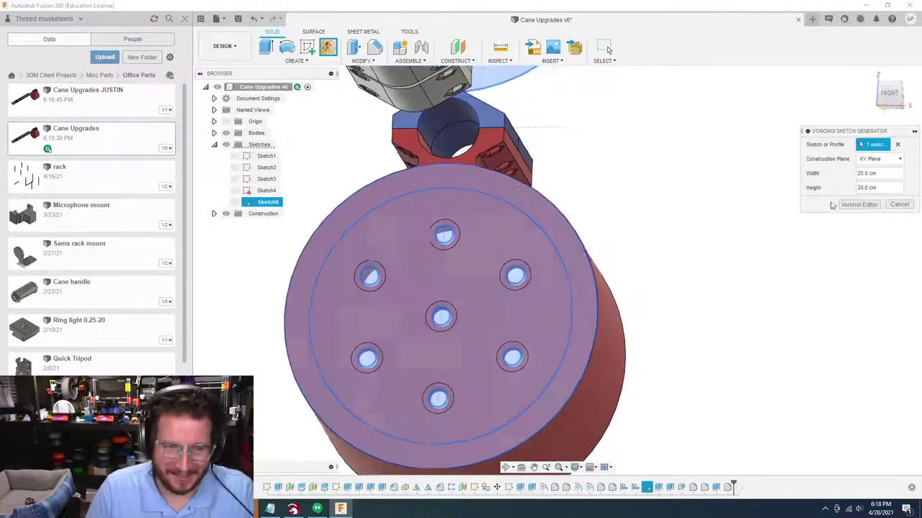
click(855, 204)
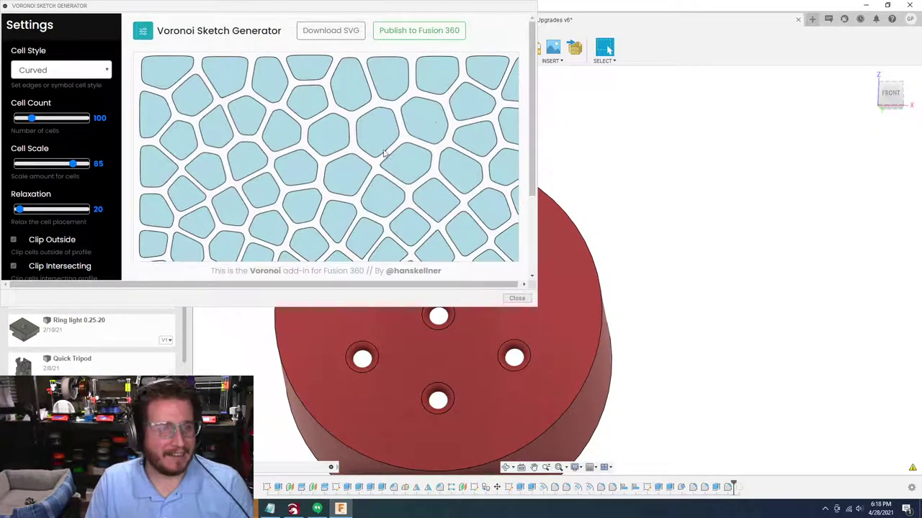
Set the Voronoi pattern's cell count to 105 and move the editor window away from the screen edge
drag(530, 51, 512, 41)
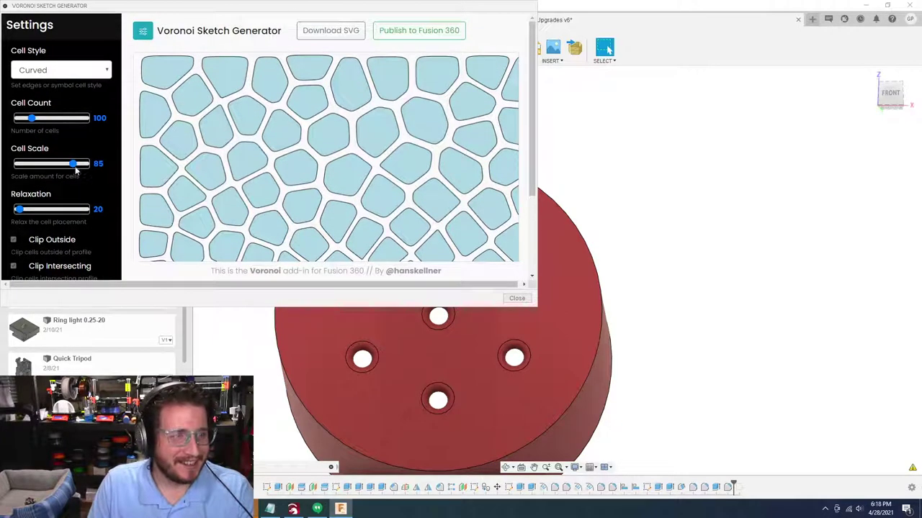
click(33, 119)
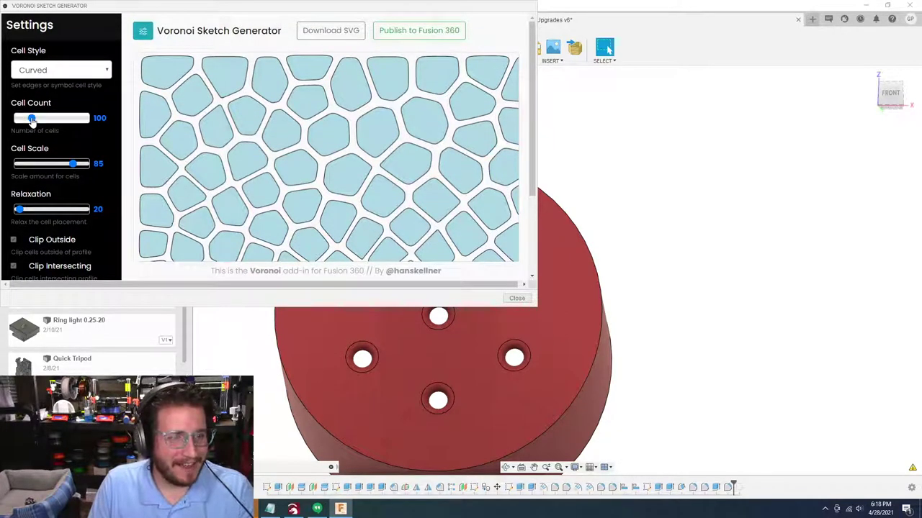
drag(33, 120, 32, 120)
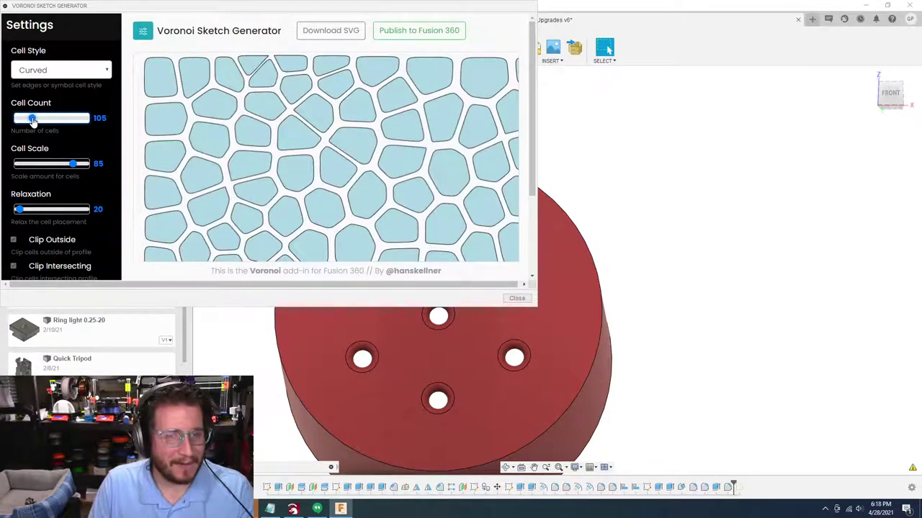
scroll(259, 149, down, 2)
scroll(261, 150, up, 2)
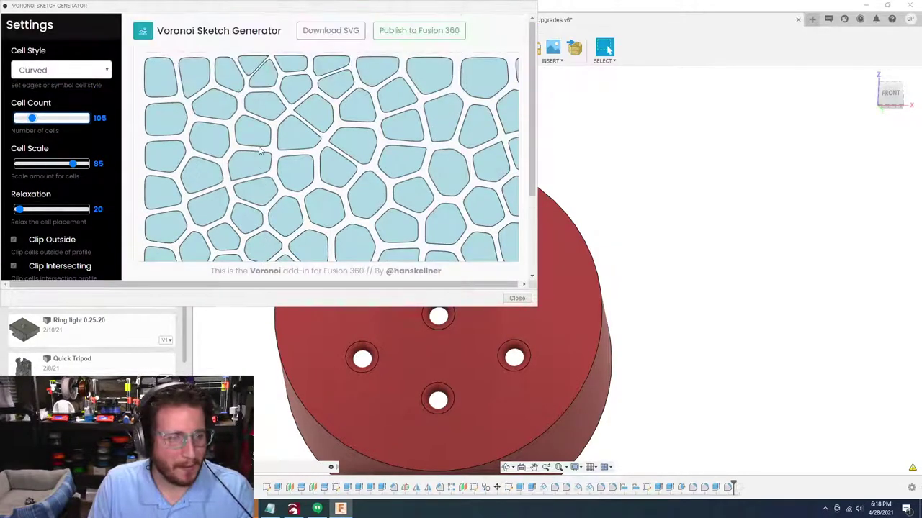
scroll(111, 170, down, 2)
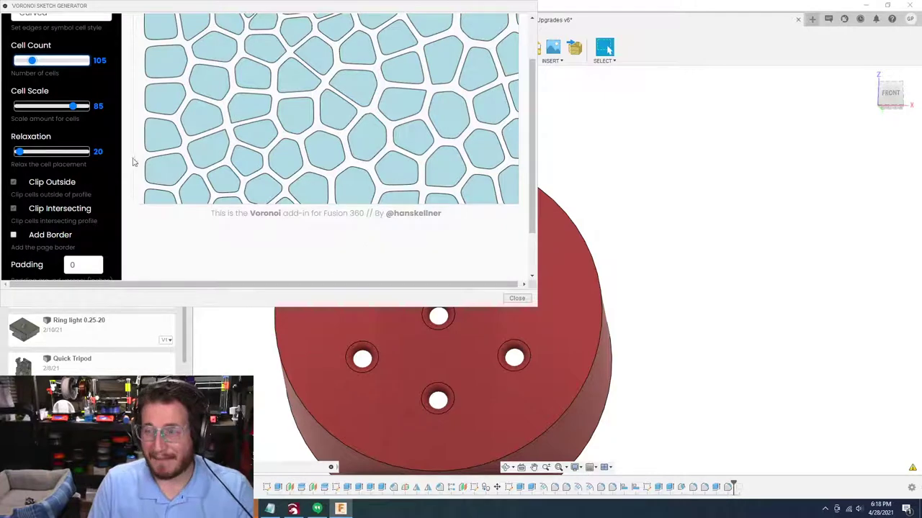
mouse_move(264, 15)
mouse_down()
mouse_move(445, 68)
mouse_move(346, 45)
mouse_up()
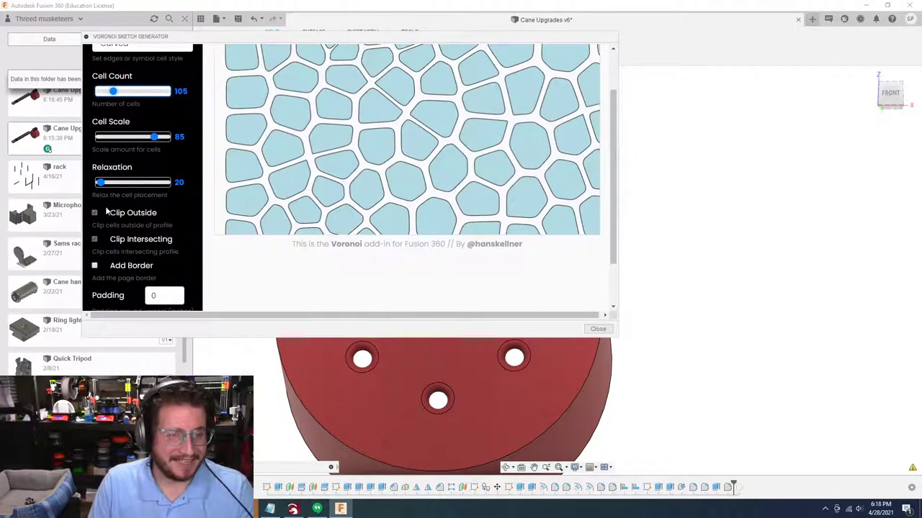
Try the page border option on the Voronoi pattern and switch it off again
scroll(134, 213, down, 1)
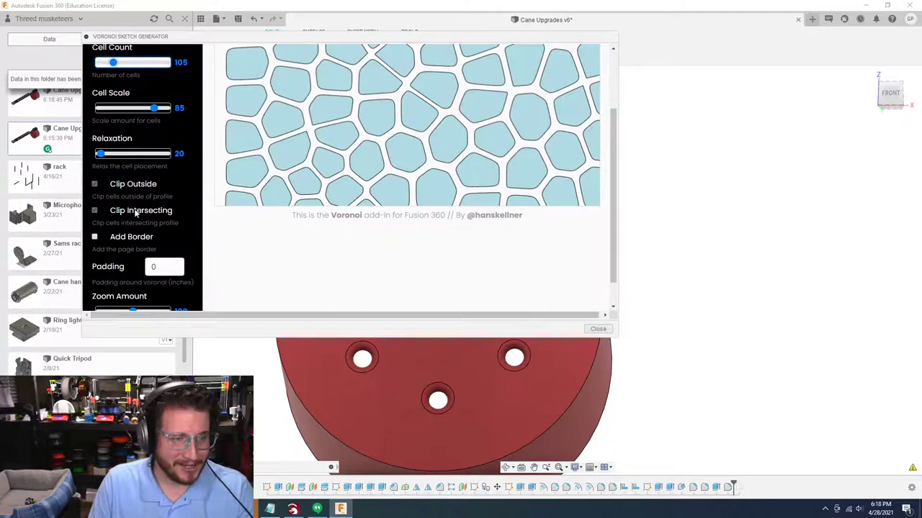
click(94, 237)
scroll(95, 236, up, 2)
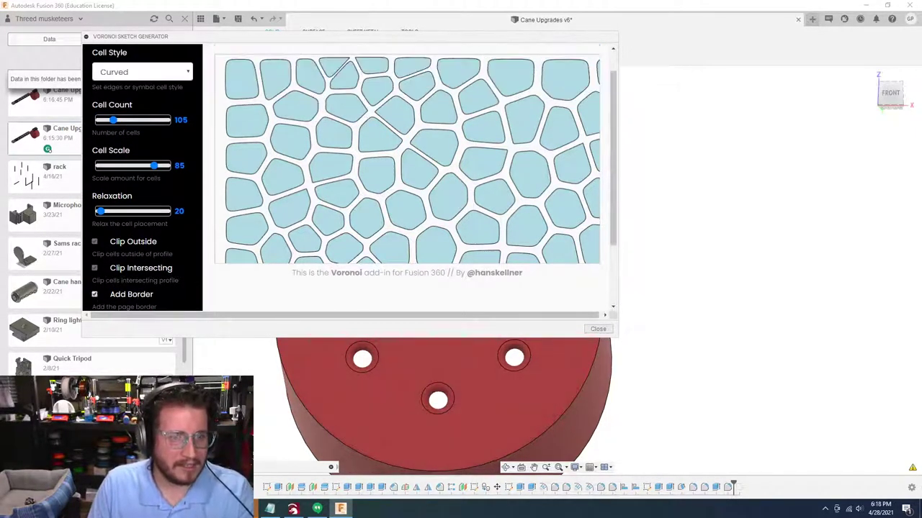
scroll(133, 224, down, 1)
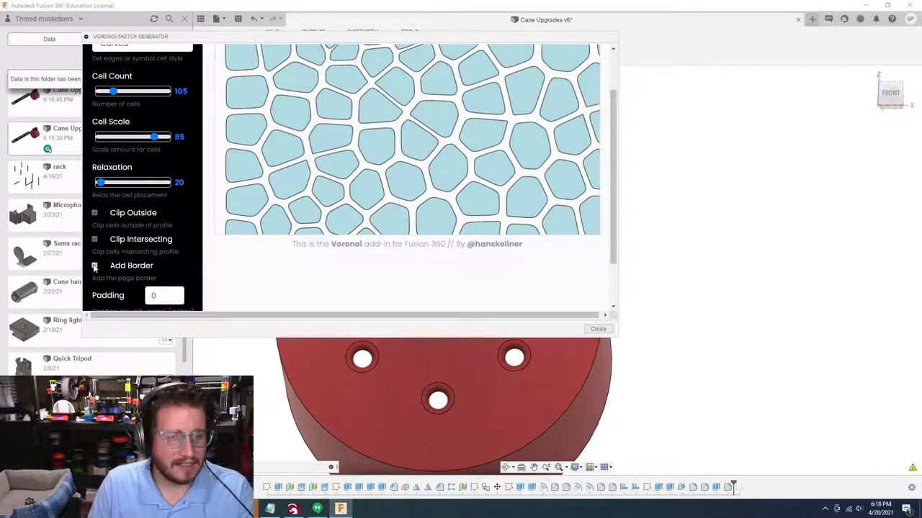
scroll(171, 236, down, 2)
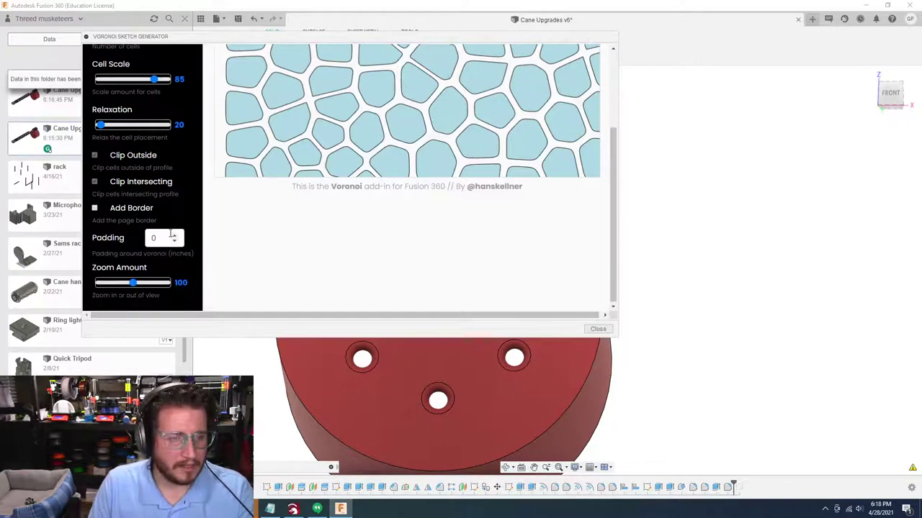
Set the Voronoi pattern's zoom amount to 101 after trying 102
drag(133, 283, 133, 285)
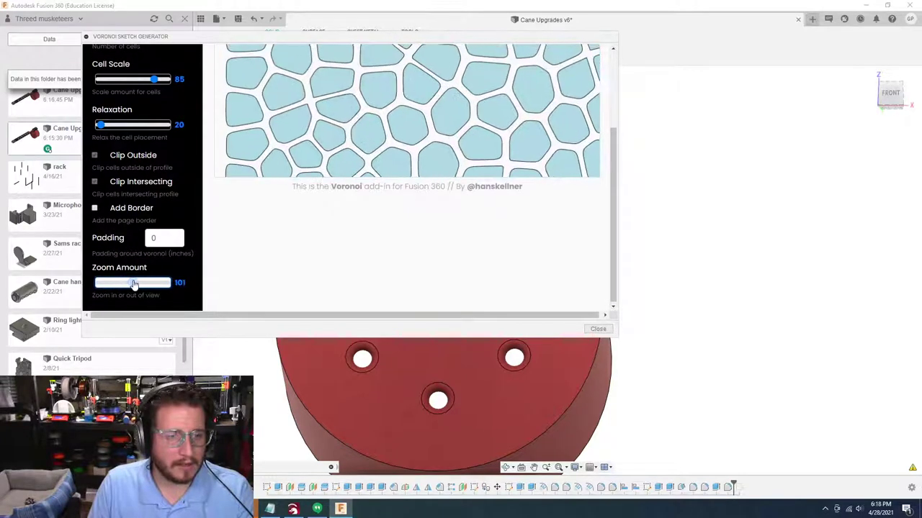
double_click(179, 283)
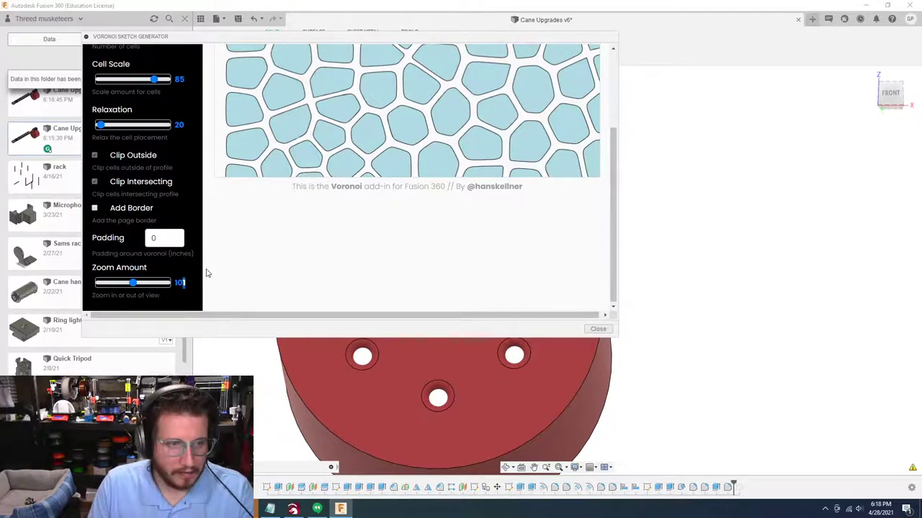
drag(134, 284, 135, 285)
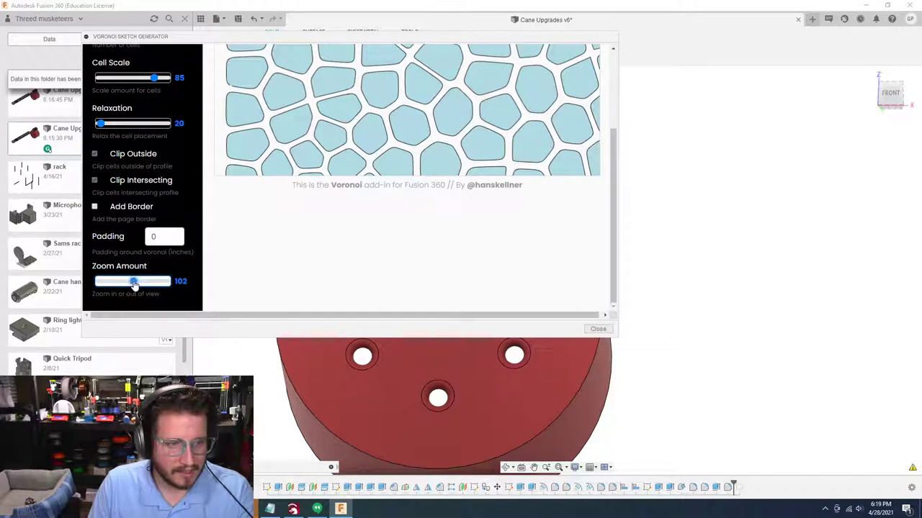
double_click(180, 281)
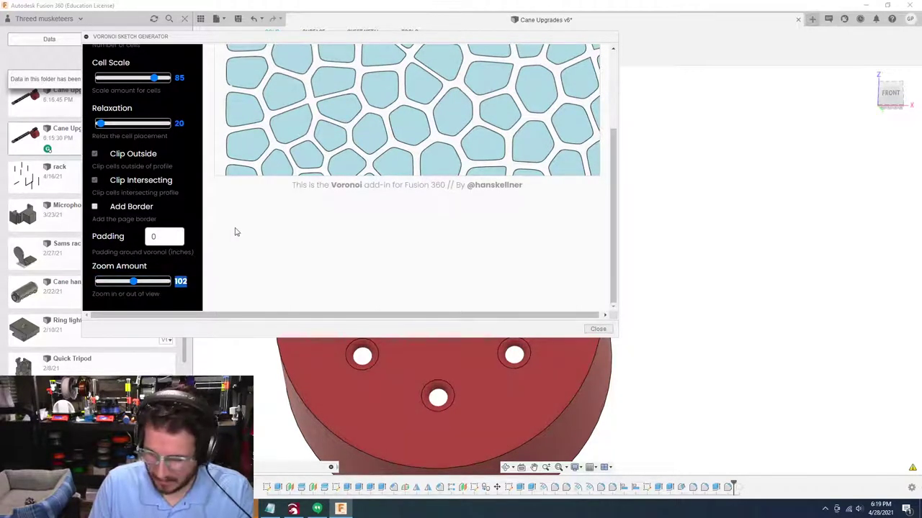
drag(136, 285, 134, 285)
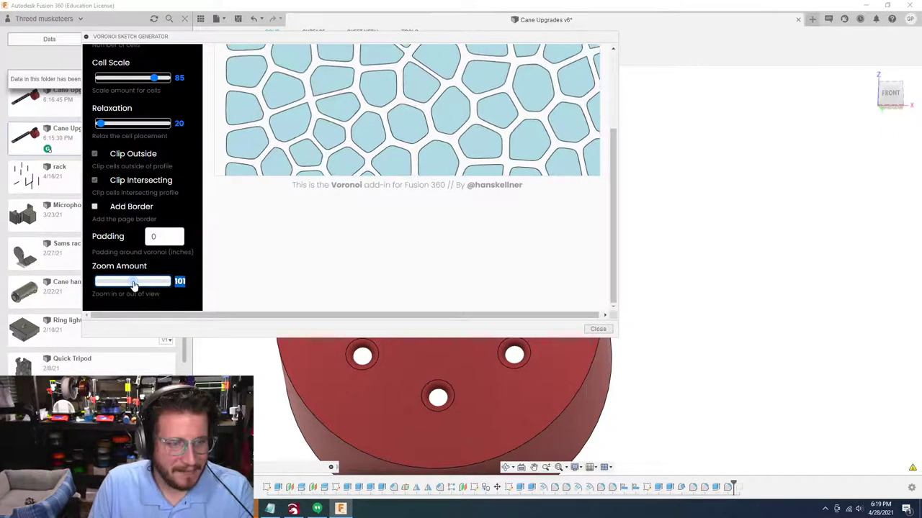
Set the Voronoi pattern's cell count to 201 and close the Voronoi editor
scroll(214, 206, up, 3)
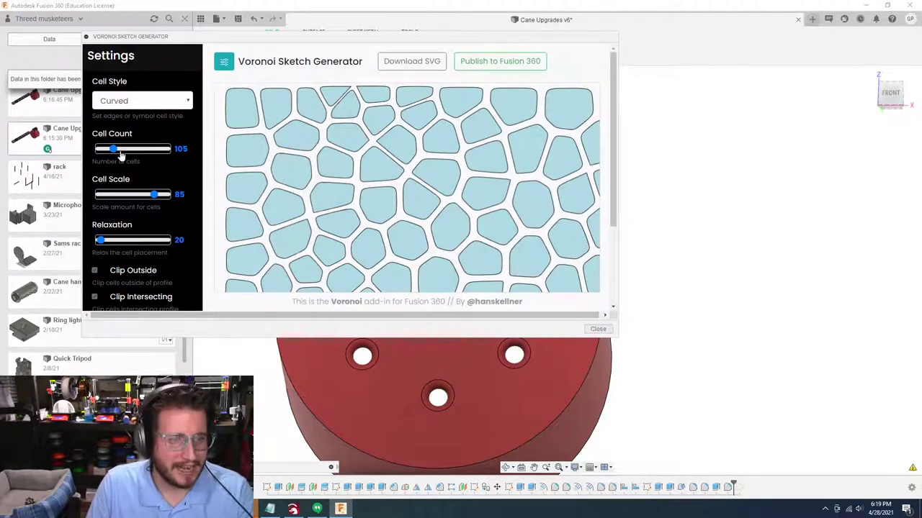
drag(115, 151, 126, 153)
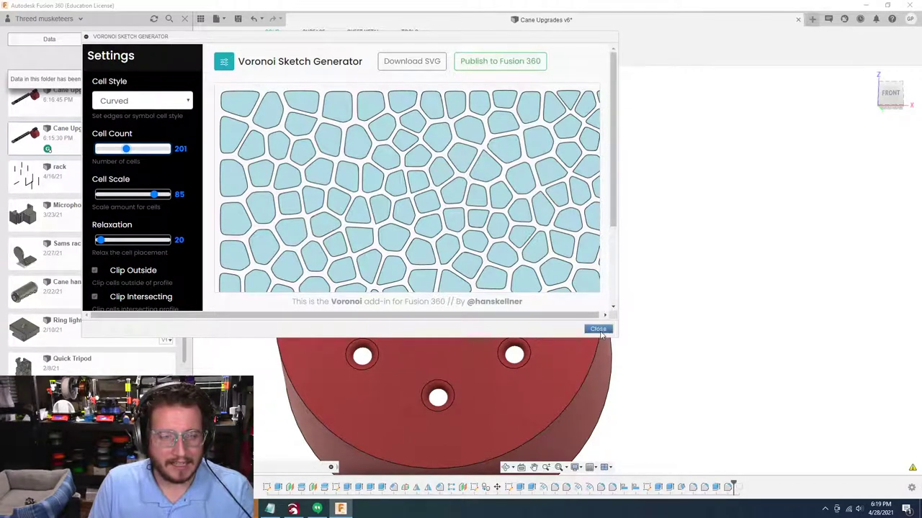
click(599, 330)
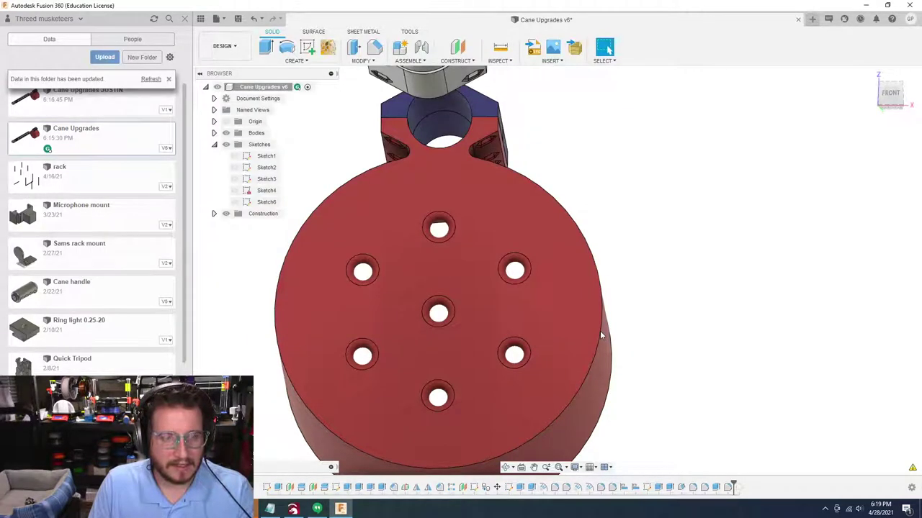
Restart the Voronoi Sketch Generator on the XY plane at 25.0 by 20.0 cm without a profile and publish the pattern to Fusion 360
click(329, 47)
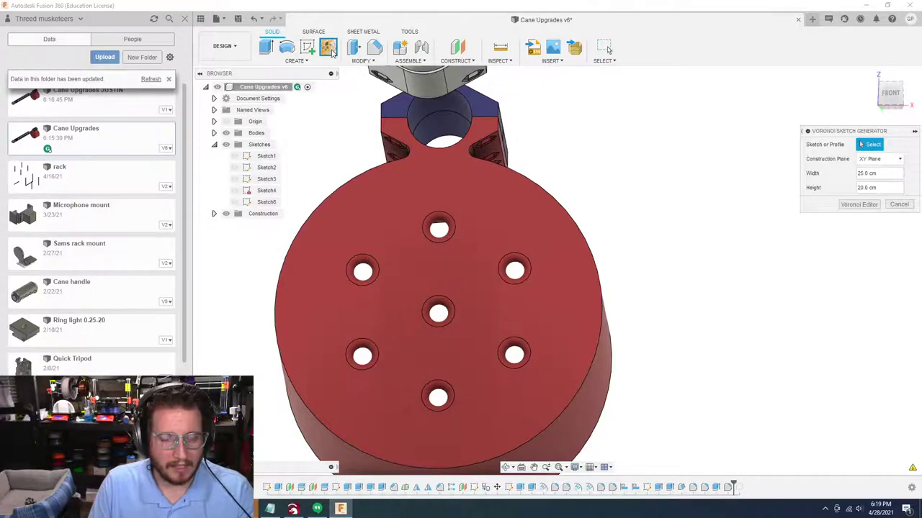
click(861, 205)
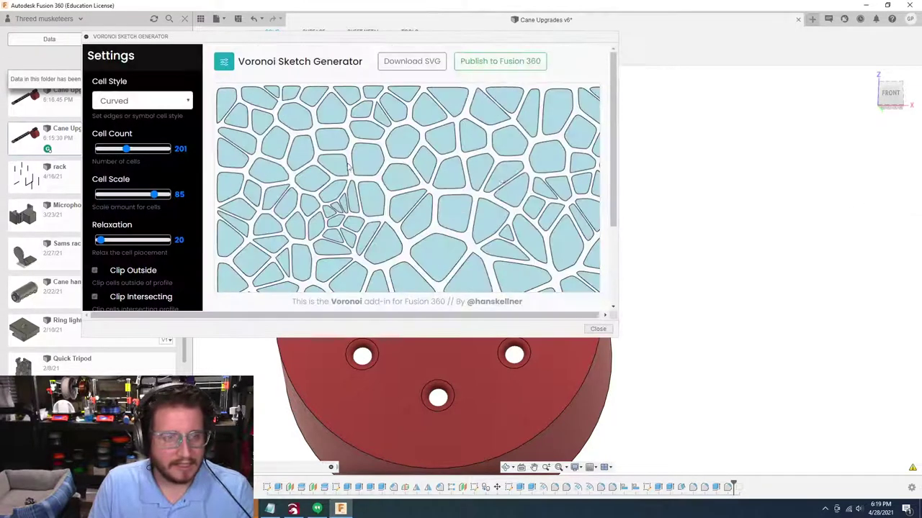
click(493, 62)
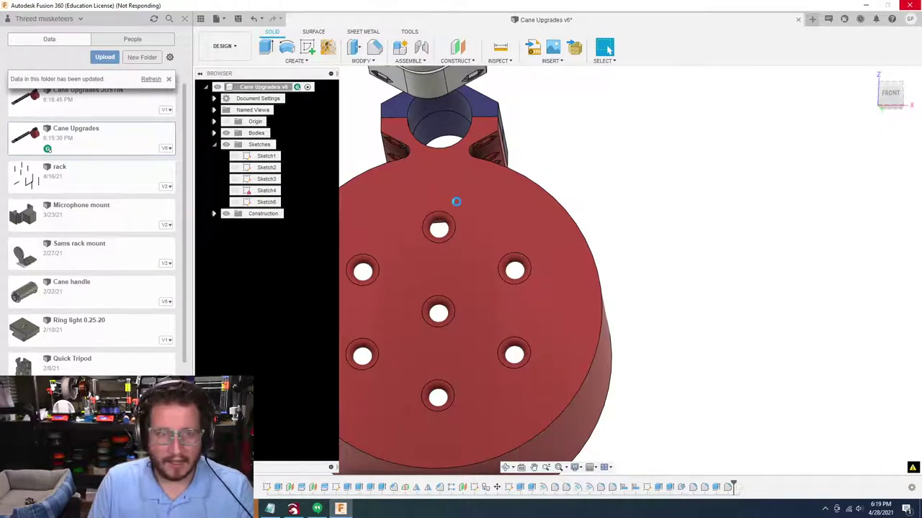
Check the CPU load in Task Manager while the sketch is being published, and refresh the project folder's file list
key(ctrl+shift+Escape)
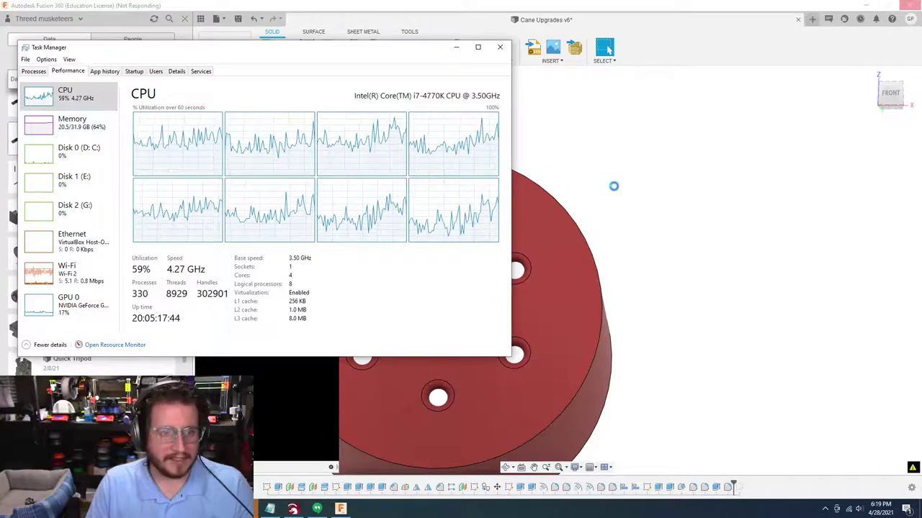
click(547, 22)
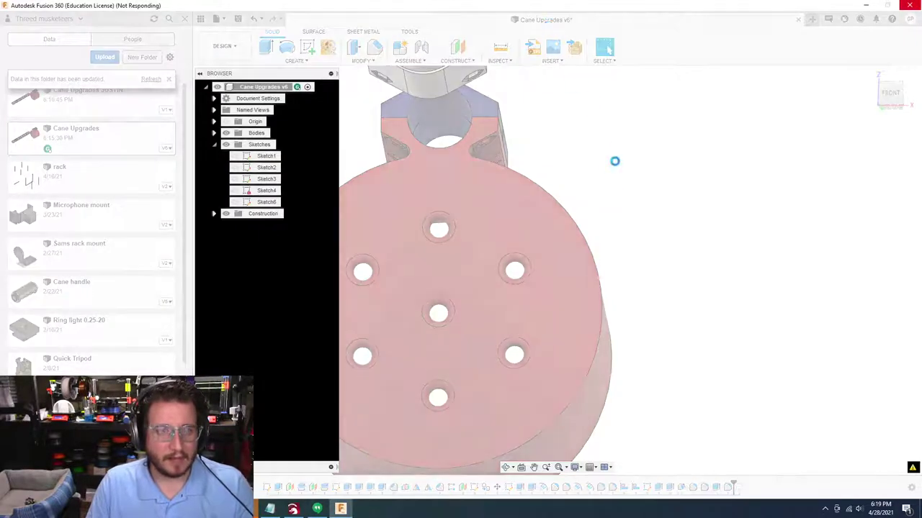
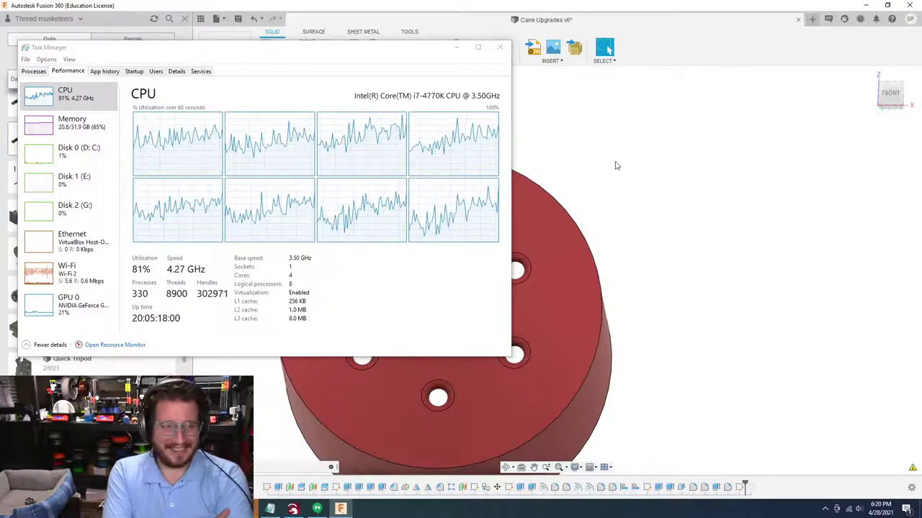
click(456, 47)
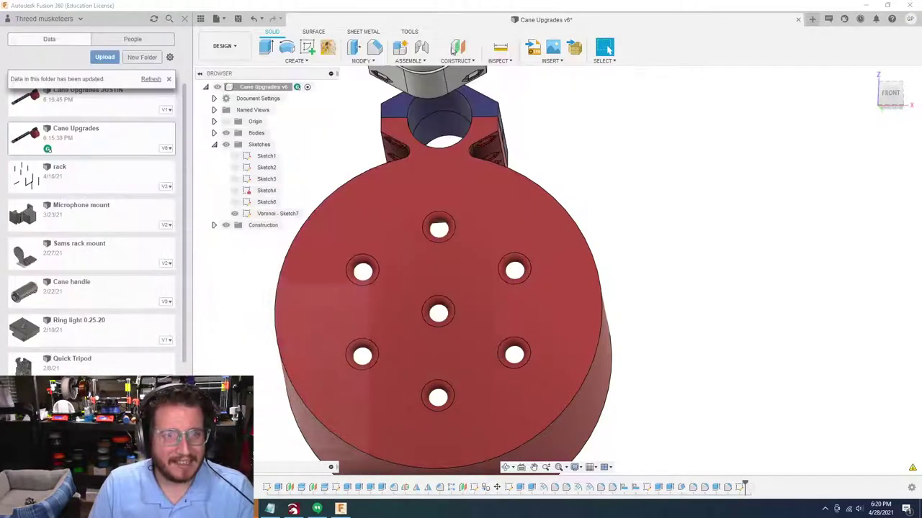
click(149, 79)
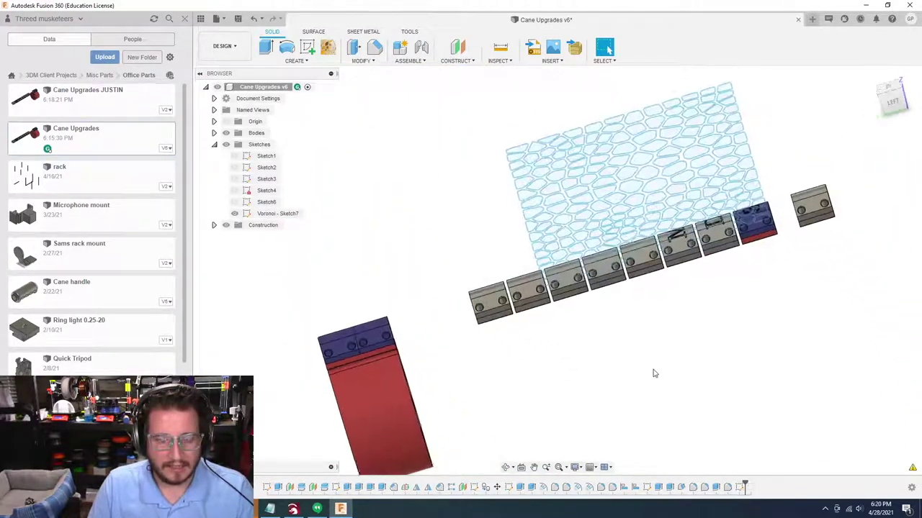
Redefine the Voronoi sketch's plane to the flat perforated face of the cup holder
shift+middle_drag(654, 373, 342, 280)
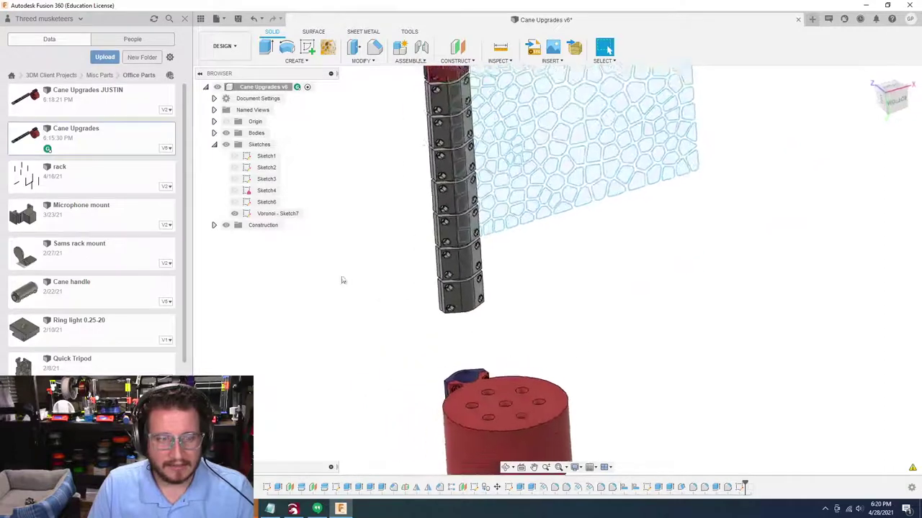
right_click(284, 215)
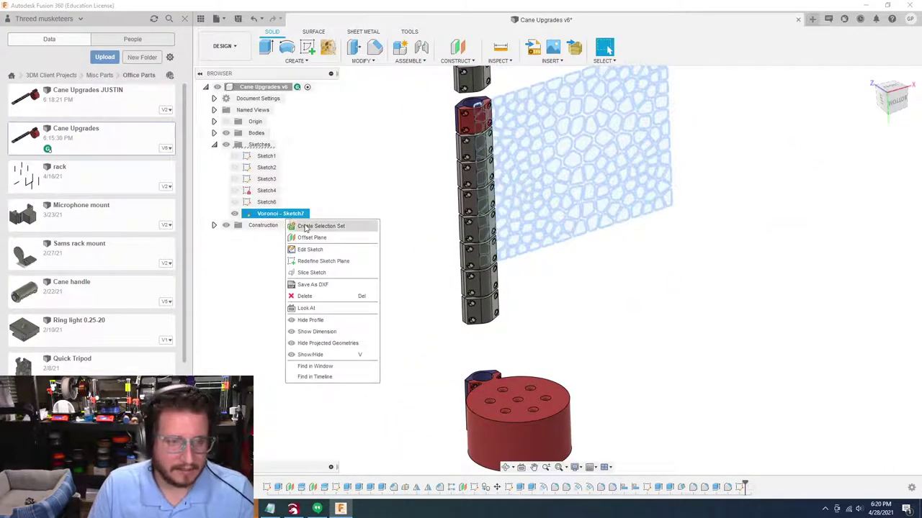
click(323, 261)
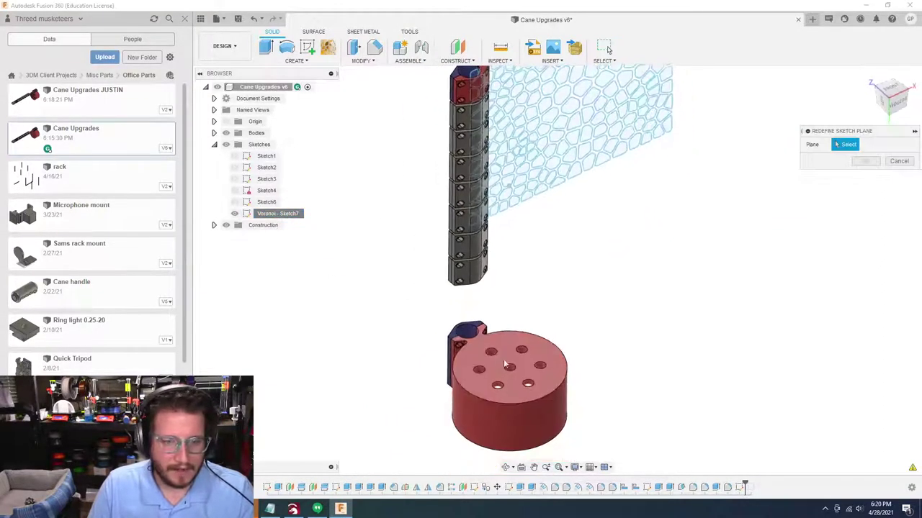
click(512, 354)
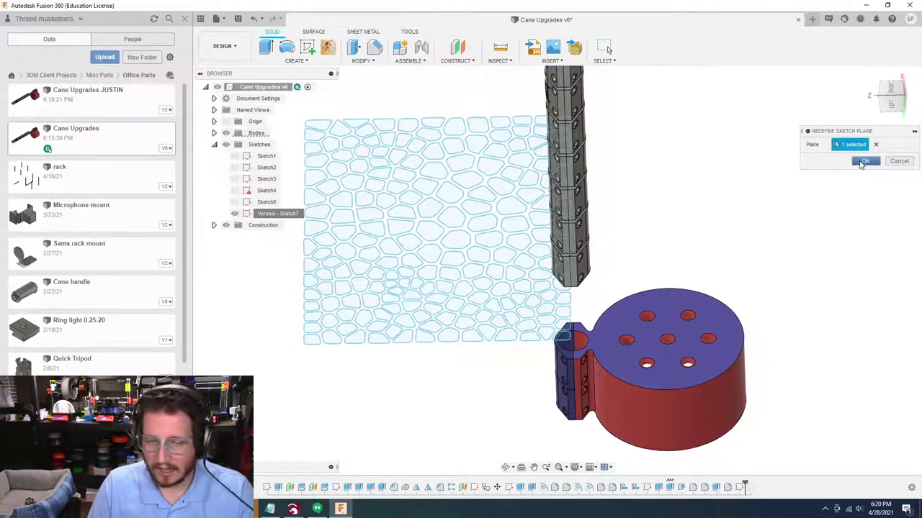
click(863, 162)
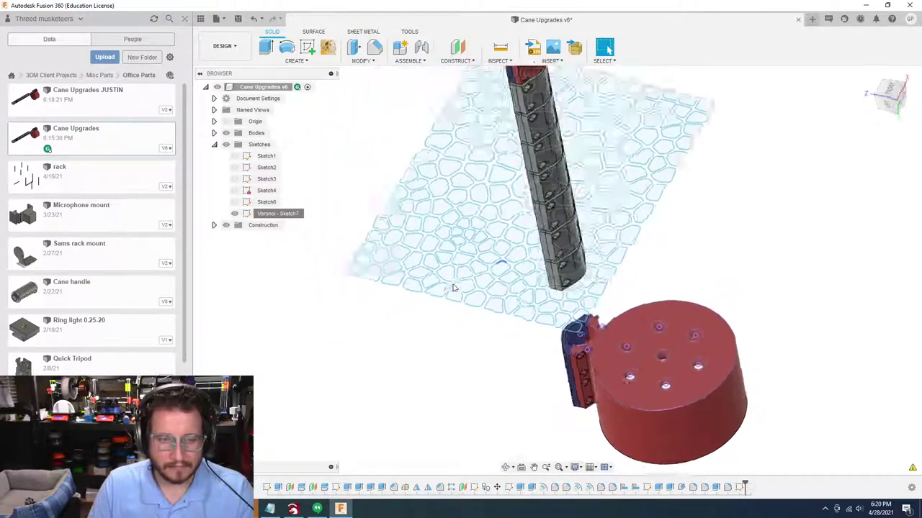
right_click(284, 214)
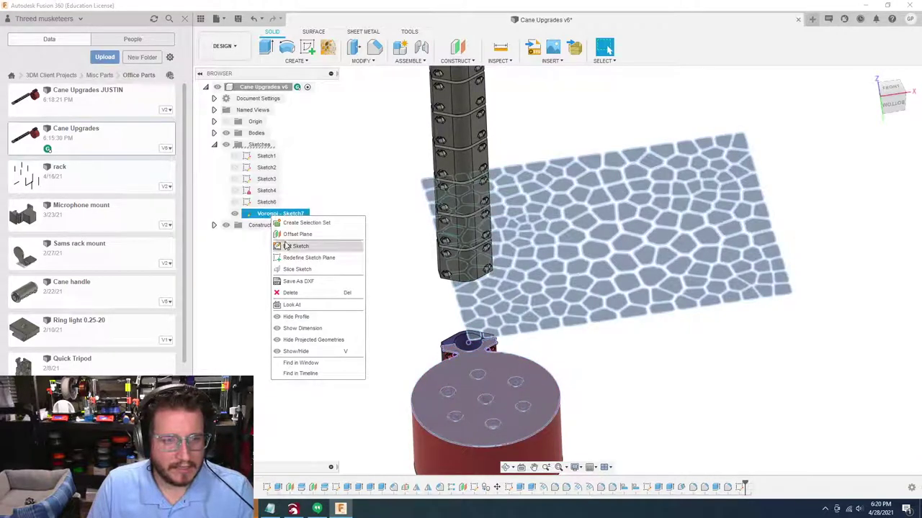
click(295, 261)
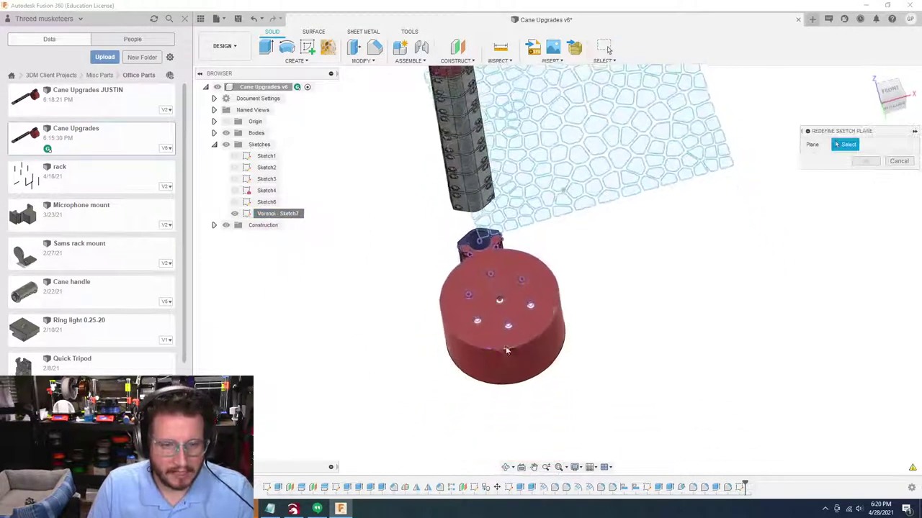
shift+middle_drag(529, 349, 522, 361)
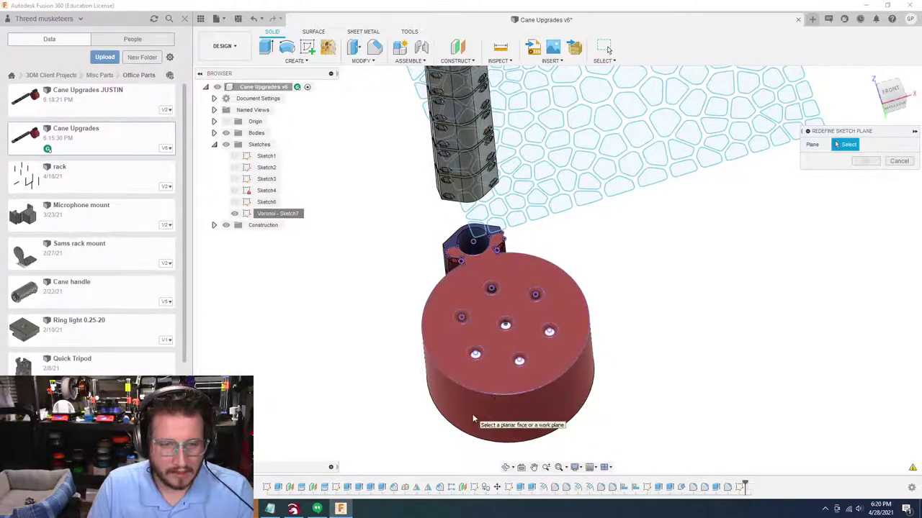
mouse_move(473, 418)
shift+middle_down()
mouse_move(478, 370)
mouse_move(463, 324)
shift+middle_up()
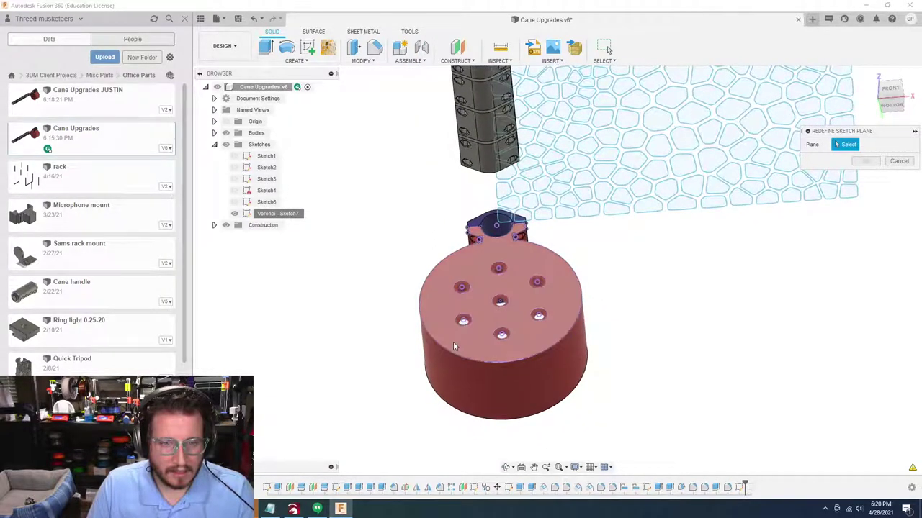
shift+middle_drag(785, 195, 895, 156)
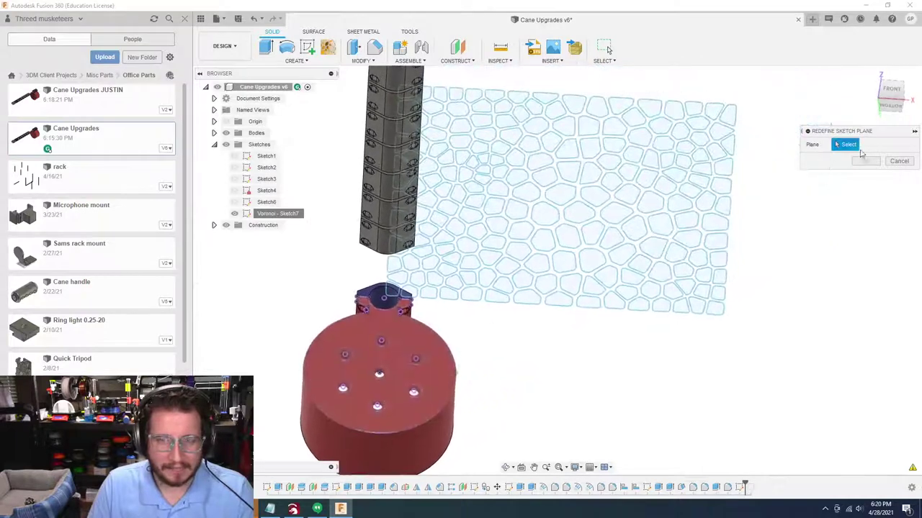
click(898, 161)
drag(889, 161, 882, 162)
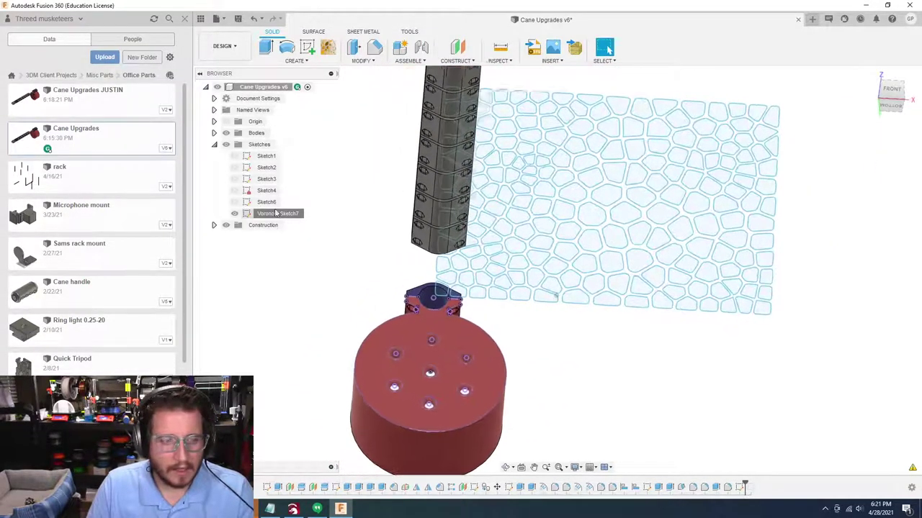
right_click(274, 214)
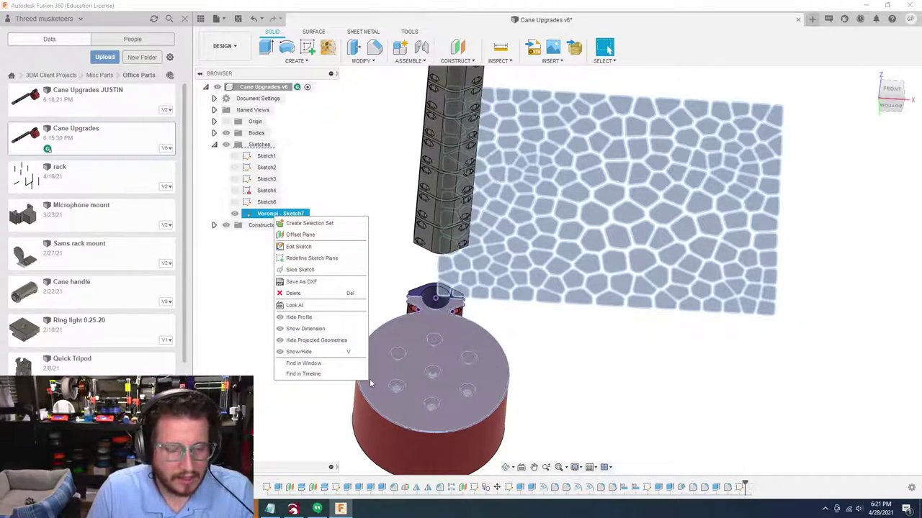
click(334, 206)
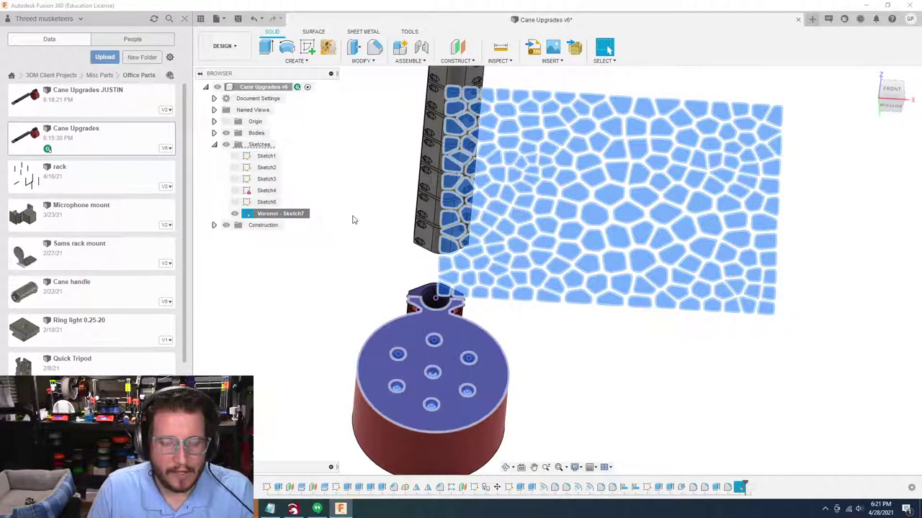
click(353, 220)
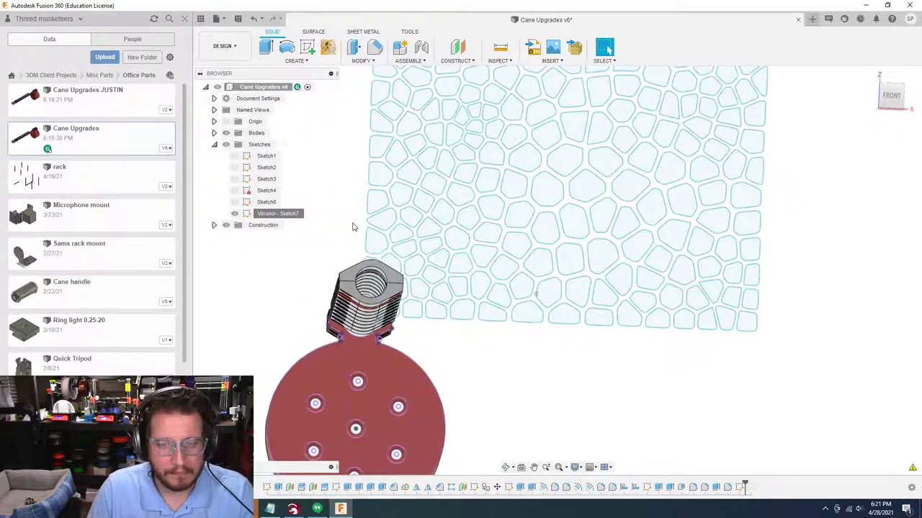
mouse_move(353, 227)
shift+middle_down()
mouse_move(477, 209)
mouse_move(490, 185)
mouse_move(449, 110)
shift+middle_up()
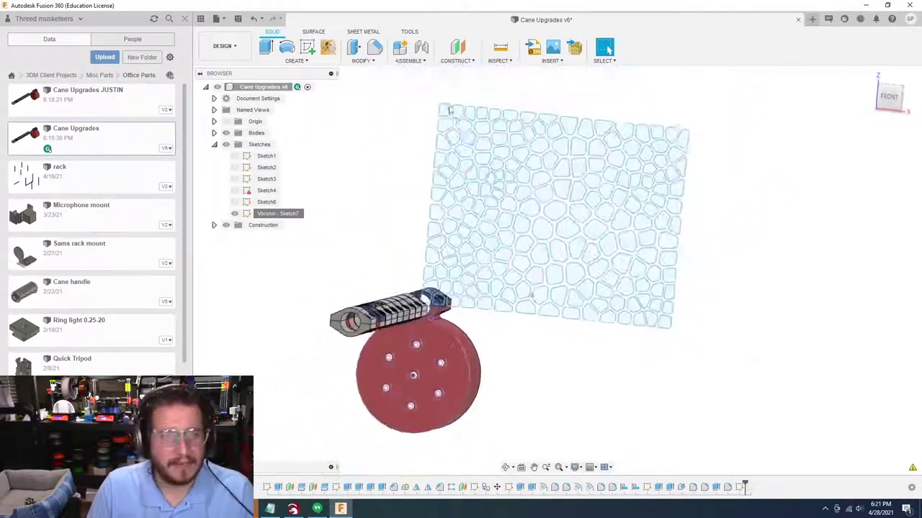
double_click(275, 215)
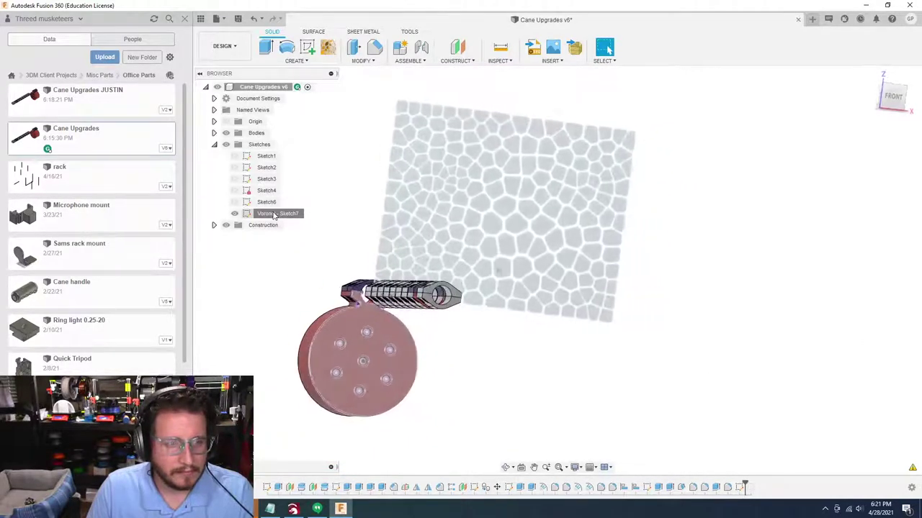
Open the other Cane Upgrades design from the project folder to examine its Voronoi cup holder base
double_click(120, 105)
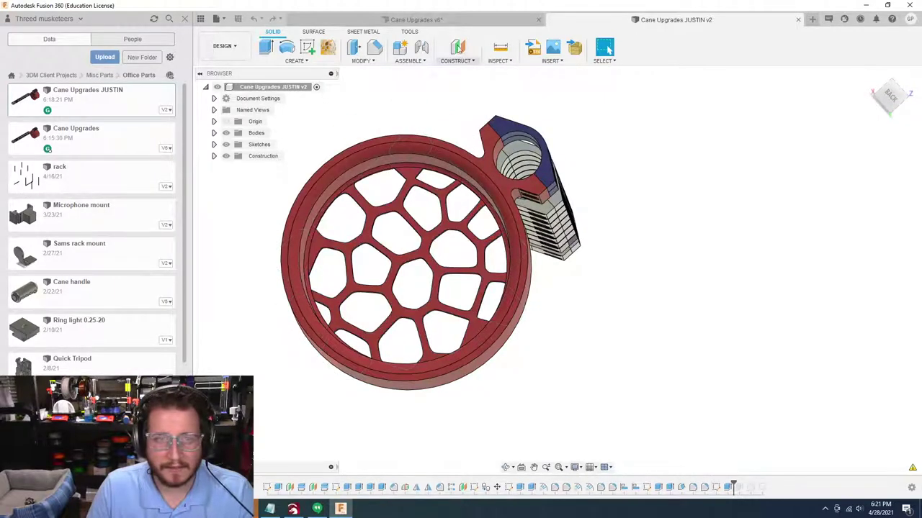
Return to the Cane Upgrades v6 design and roll its timeline back to just before the Voronoi sketch
click(416, 20)
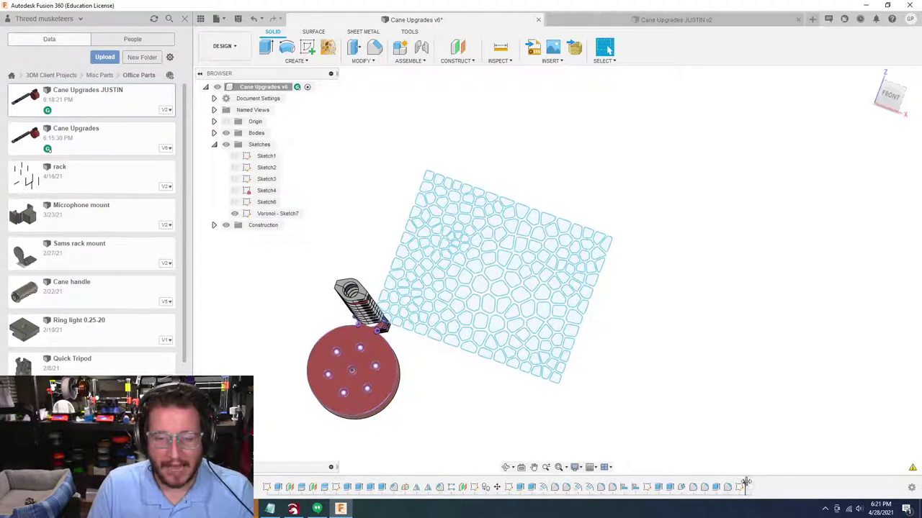
drag(746, 482, 733, 479)
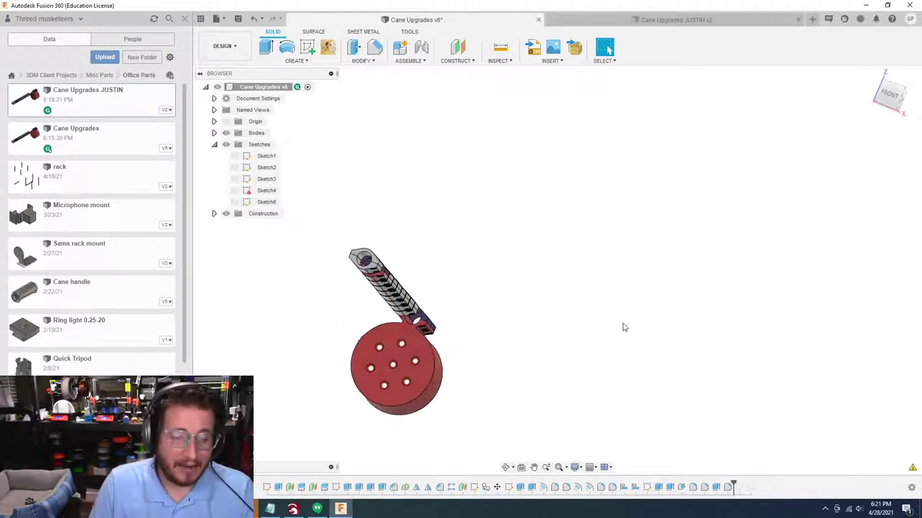
click(333, 49)
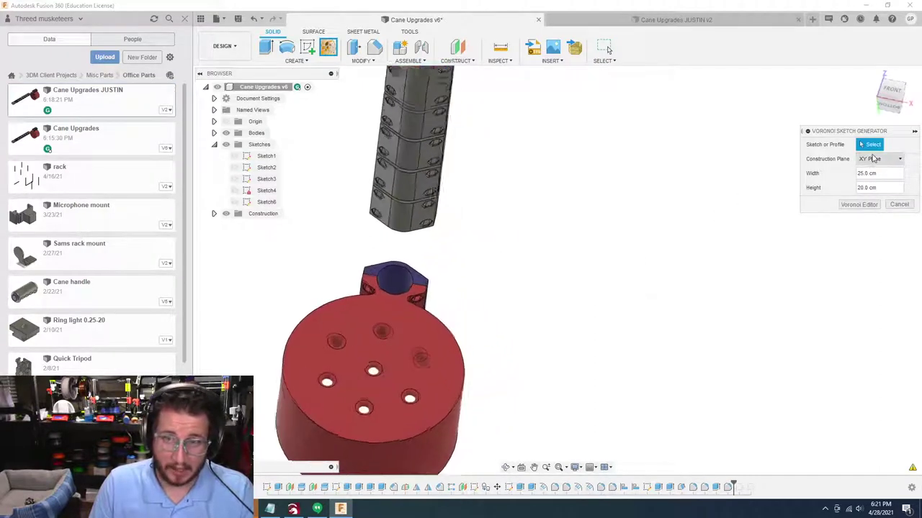
click(872, 157)
click(872, 157)
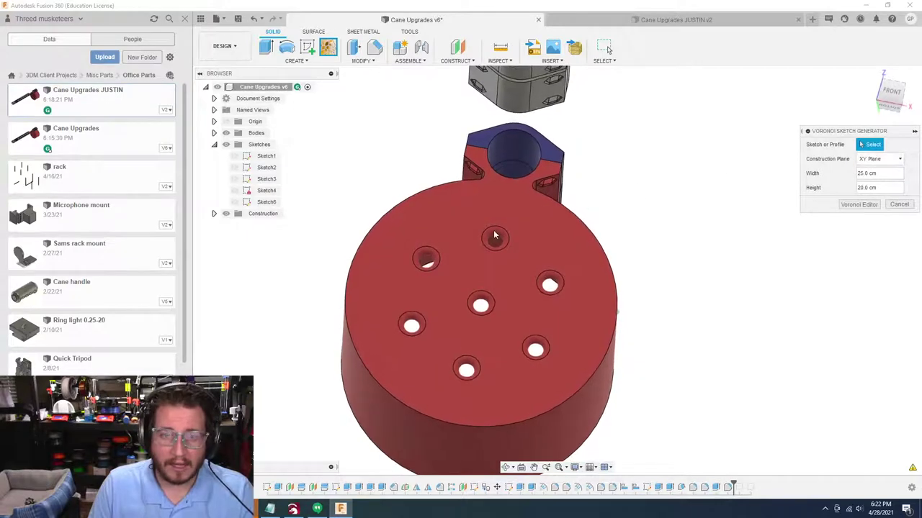
click(265, 201)
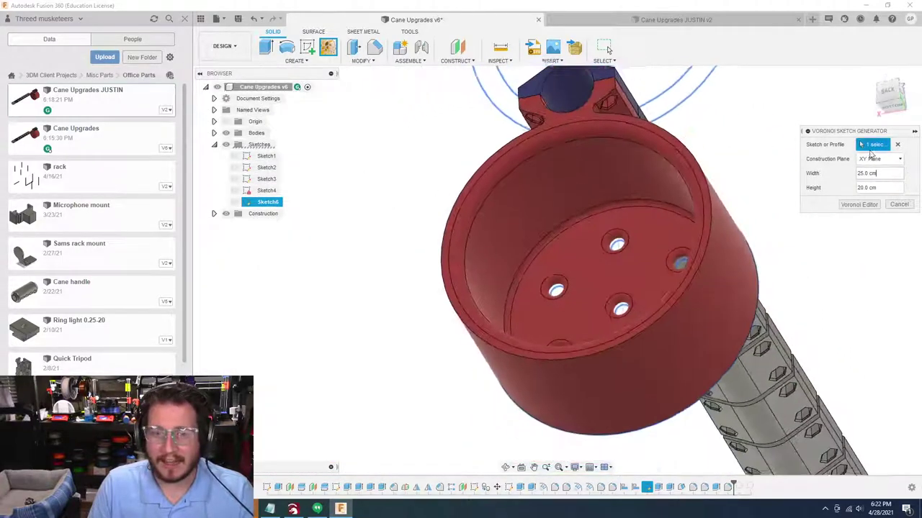
click(896, 145)
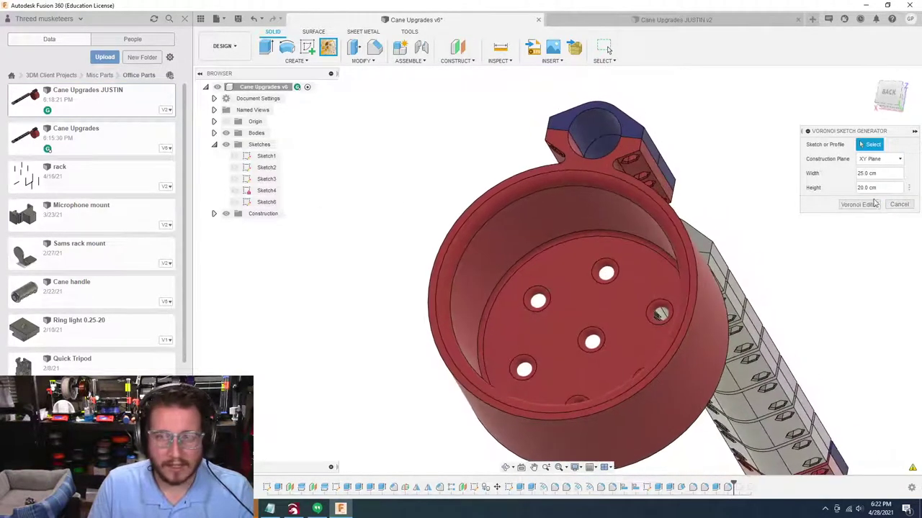
click(899, 204)
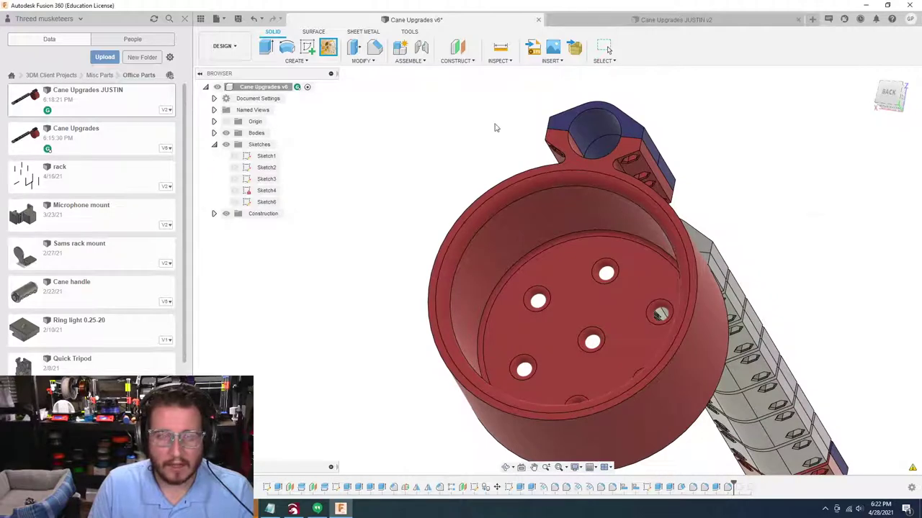
Create an offset plane at 0 mm on the perforated inner floor of the cup holder
click(458, 47)
click(606, 289)
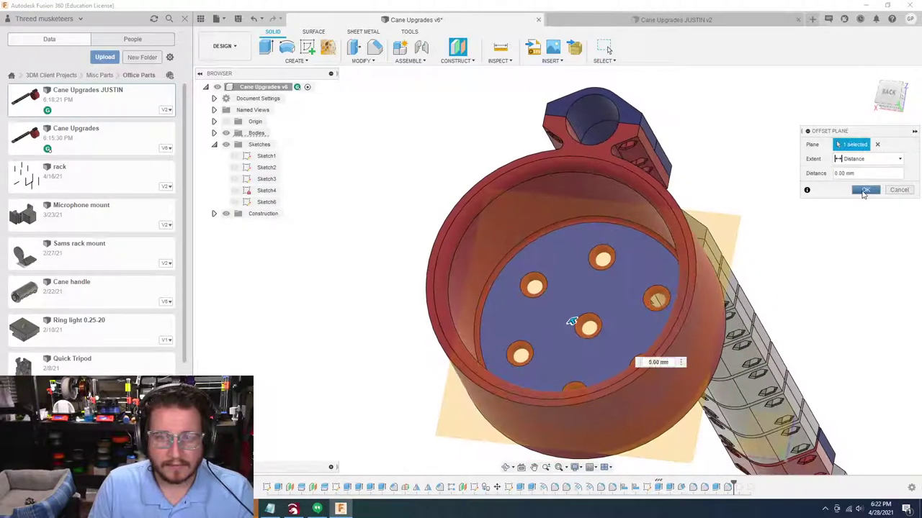
key(Return)
click(327, 48)
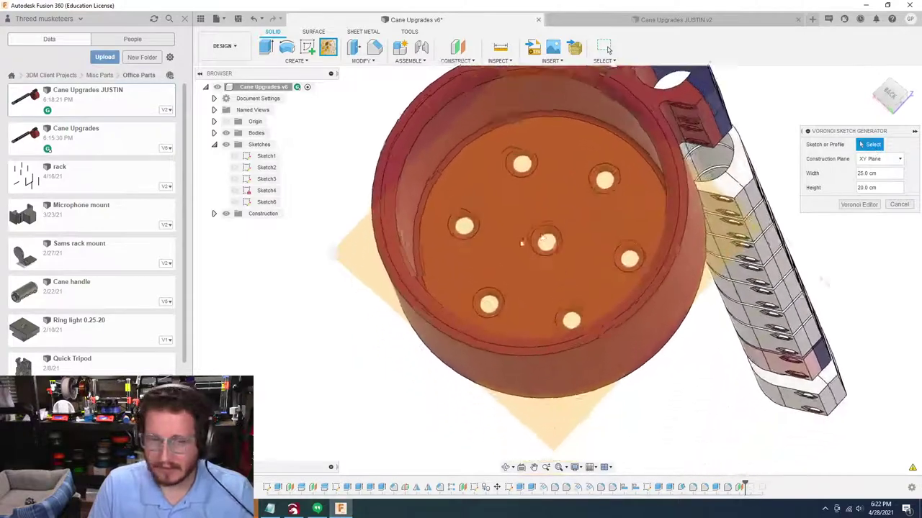
scroll(594, 189, down, 3)
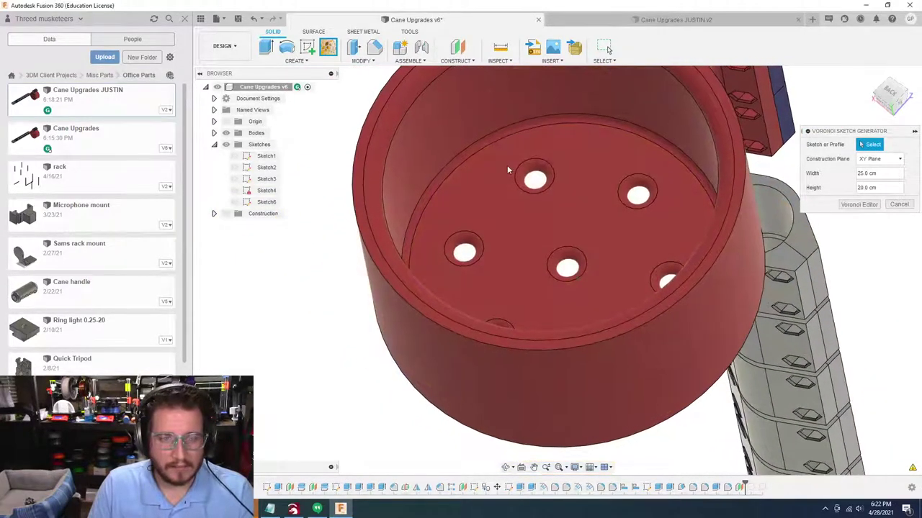
click(898, 205)
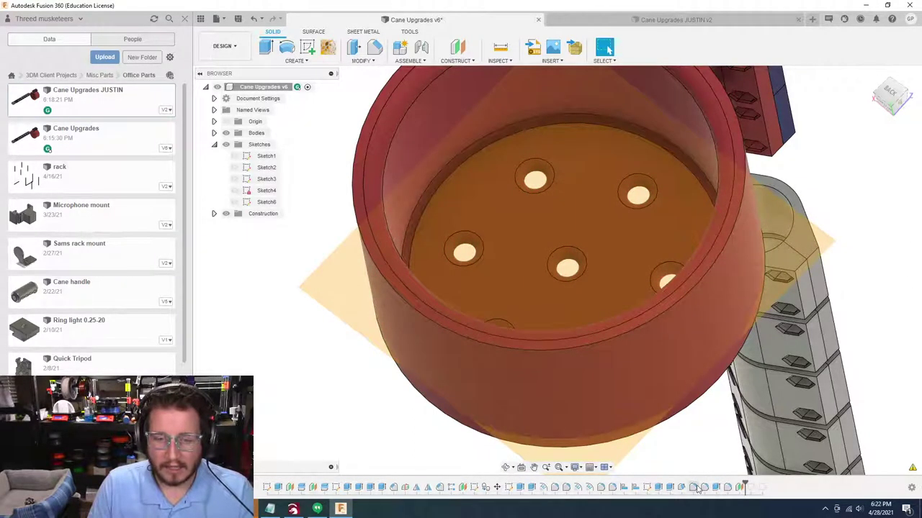
right_click(694, 489)
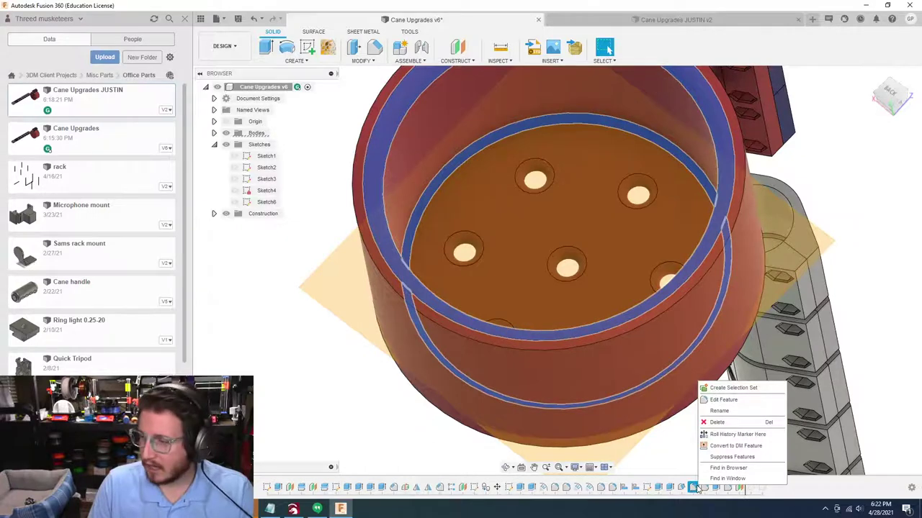
Create a sketch on the new offset plane and project the cup holder's perforated floor face into it
click(307, 47)
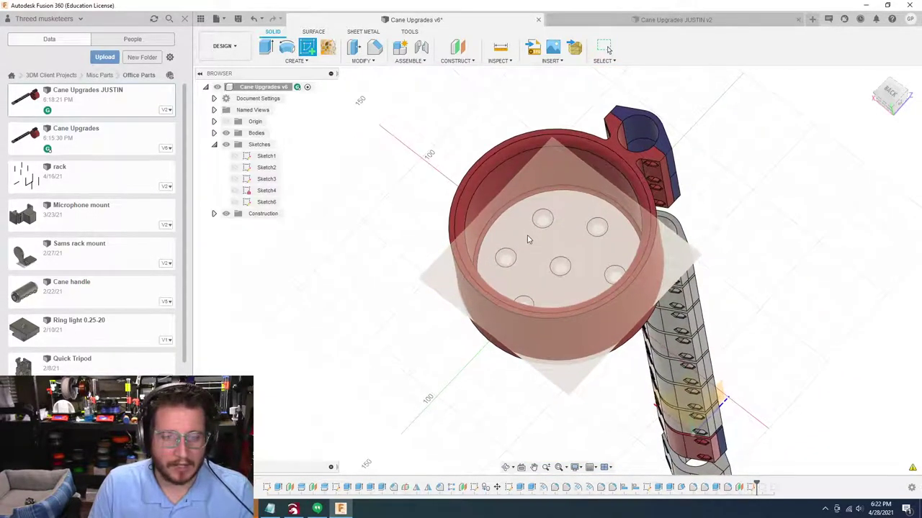
click(528, 240)
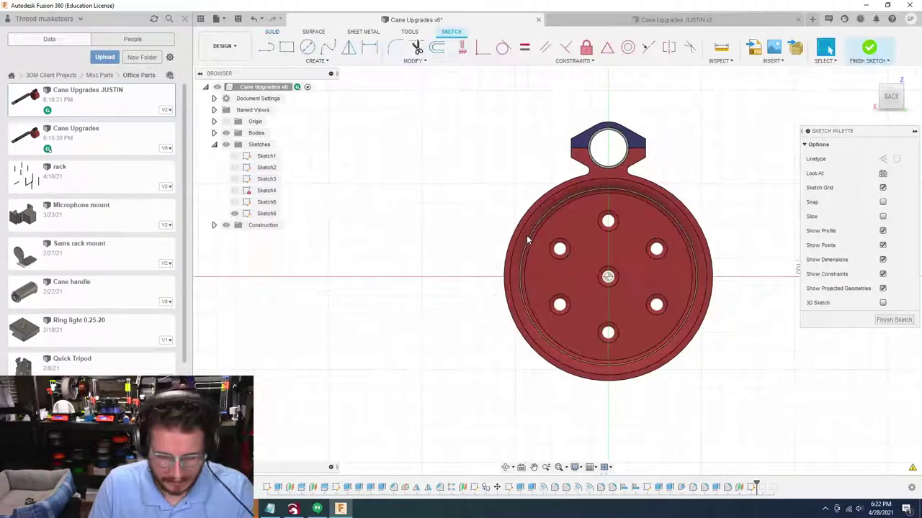
key(p)
click(587, 257)
shift+drag(587, 257, 589, 258)
shift+middle_drag(589, 259, 603, 245)
scroll(603, 246, up, 4)
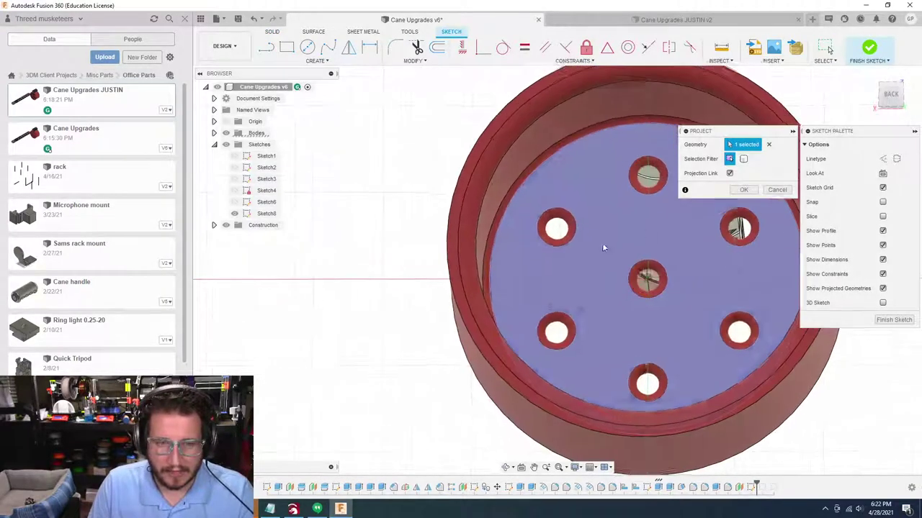
click(744, 190)
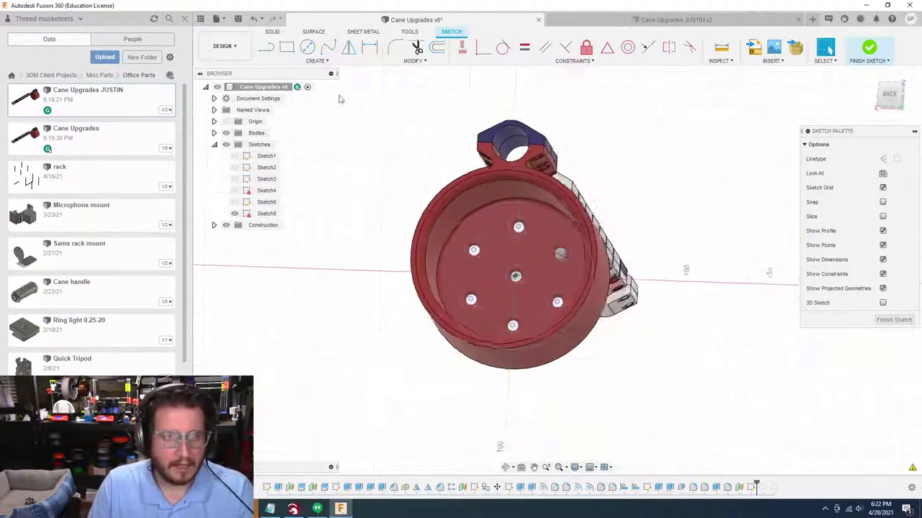
click(869, 46)
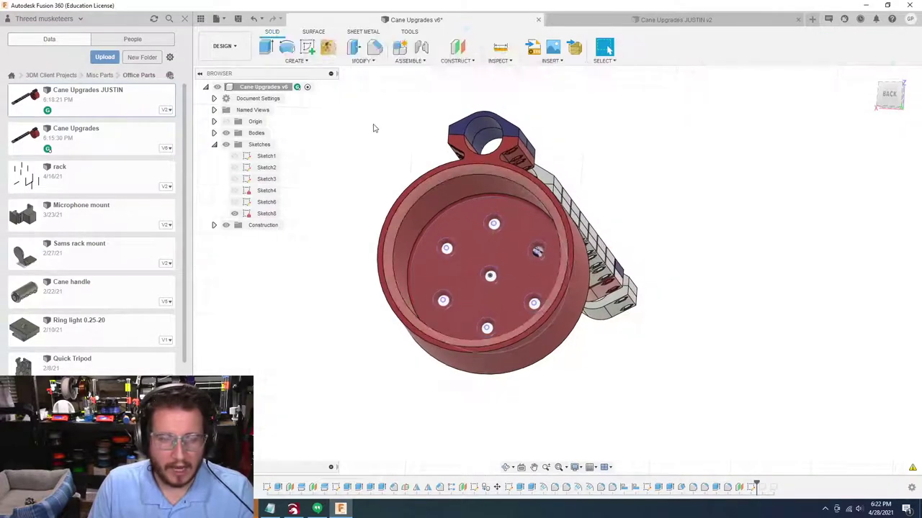
Open the Voronoi editor for the projected floor profile with a width and height of 100 mm
click(327, 47)
click(474, 258)
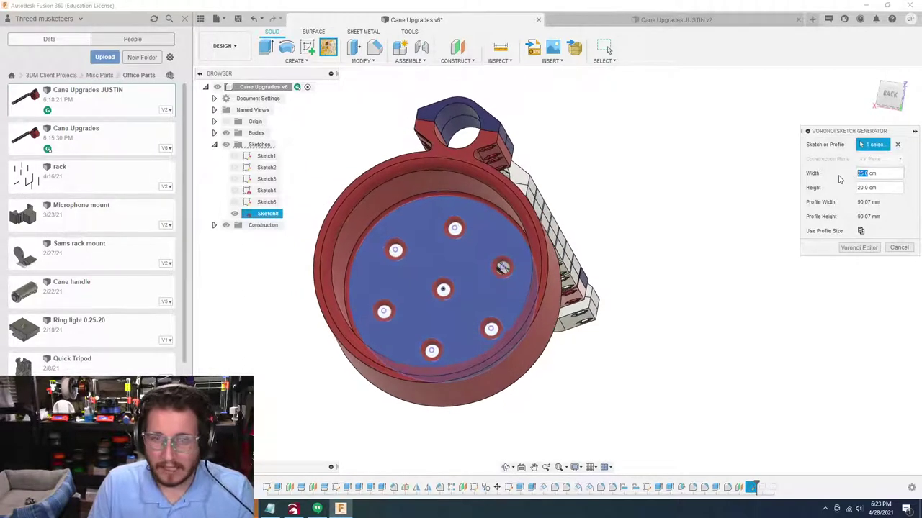
text(100mm)
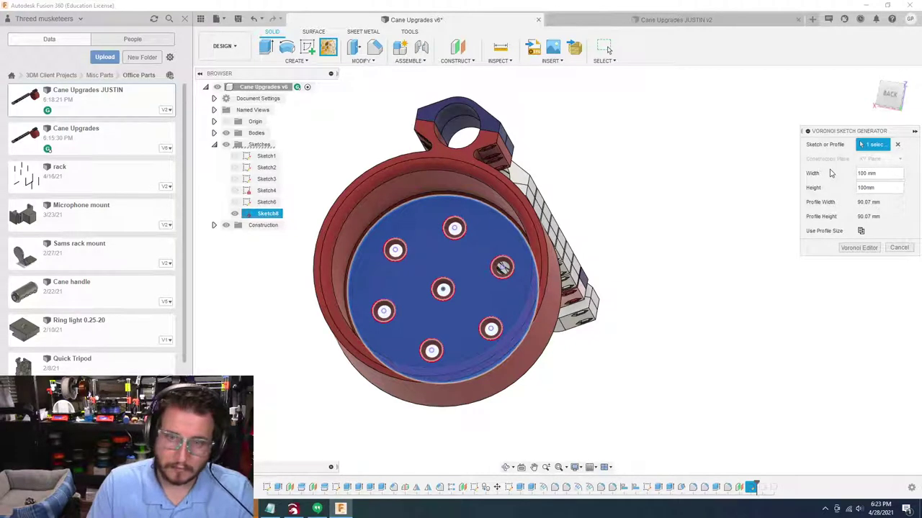
click(859, 248)
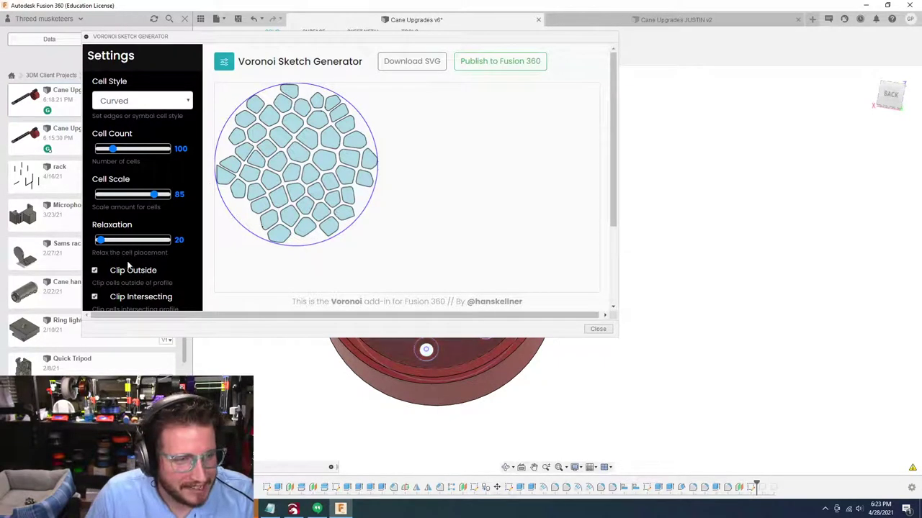
Set the Voronoi cell relaxation to 56
drag(102, 243, 115, 245)
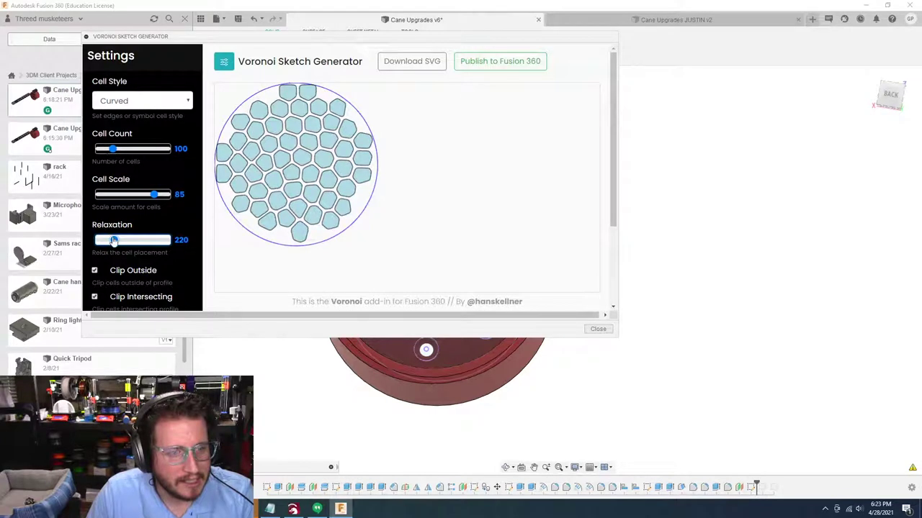
mouse_move(114, 240)
mouse_down()
mouse_move(90, 244)
mouse_move(106, 240)
mouse_up()
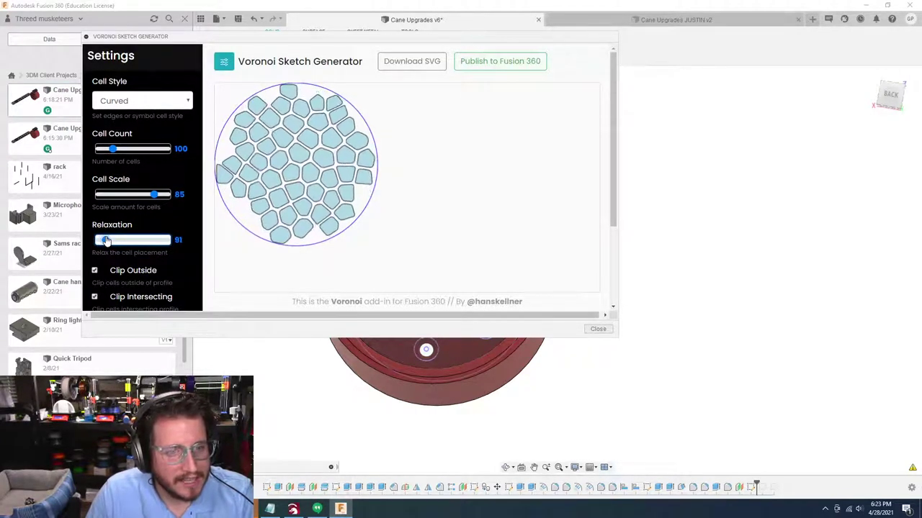
drag(106, 240, 104, 241)
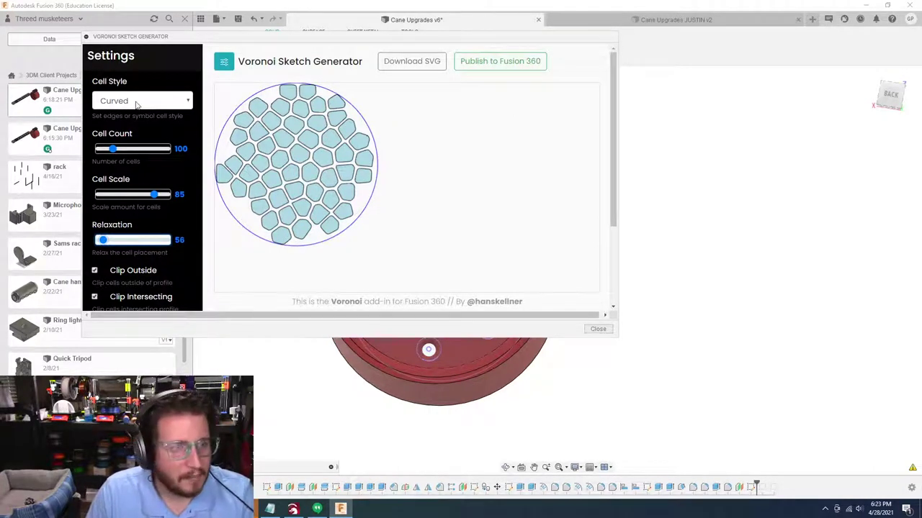
Try the Octagon cell style on the Voronoi pattern and switch back to Curved
click(188, 100)
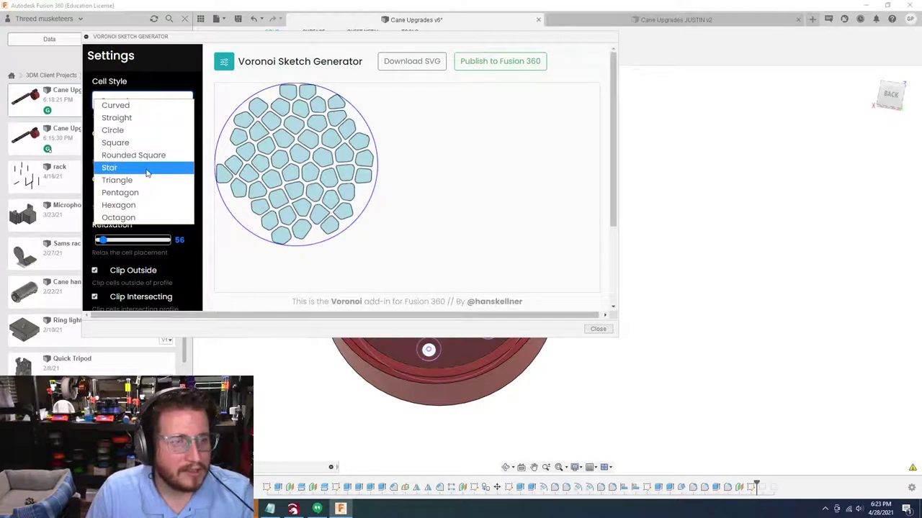
click(118, 217)
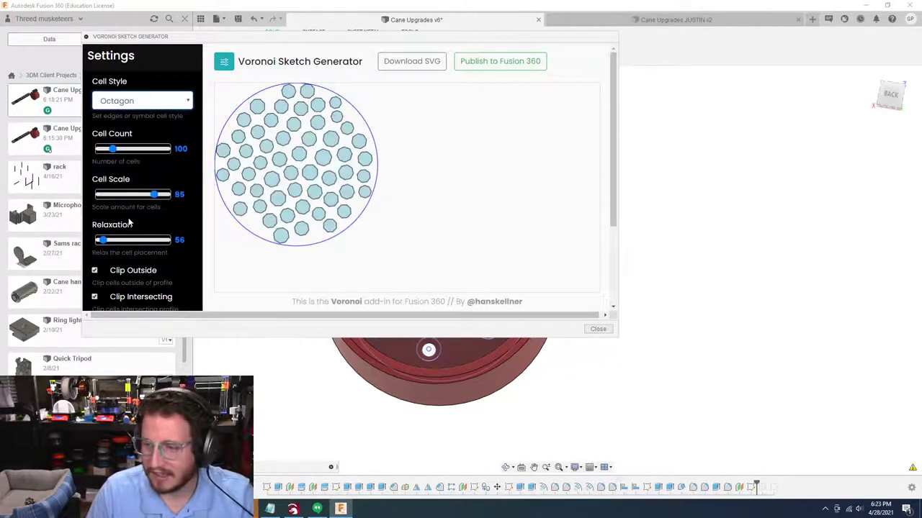
click(188, 104)
click(144, 117)
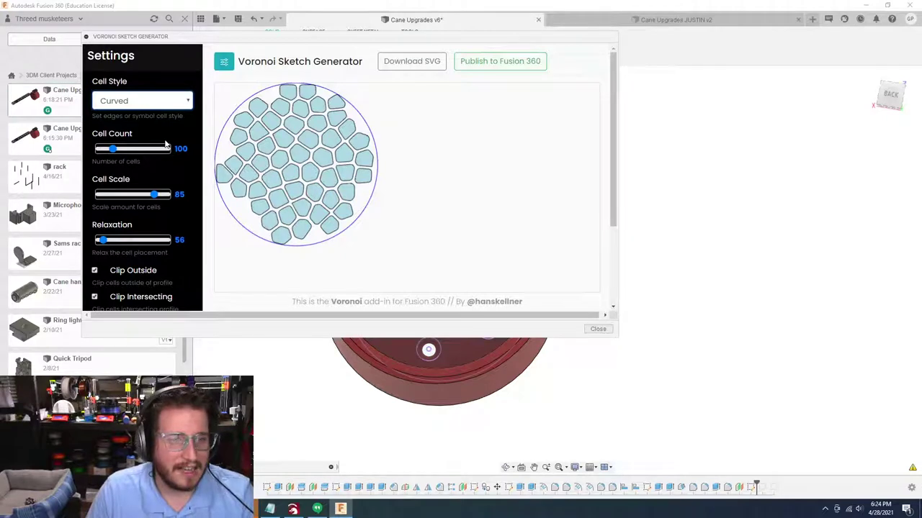
Publish the curved Voronoi pattern to the floor sketch and undo the publication, leaving the sketch finished
click(472, 63)
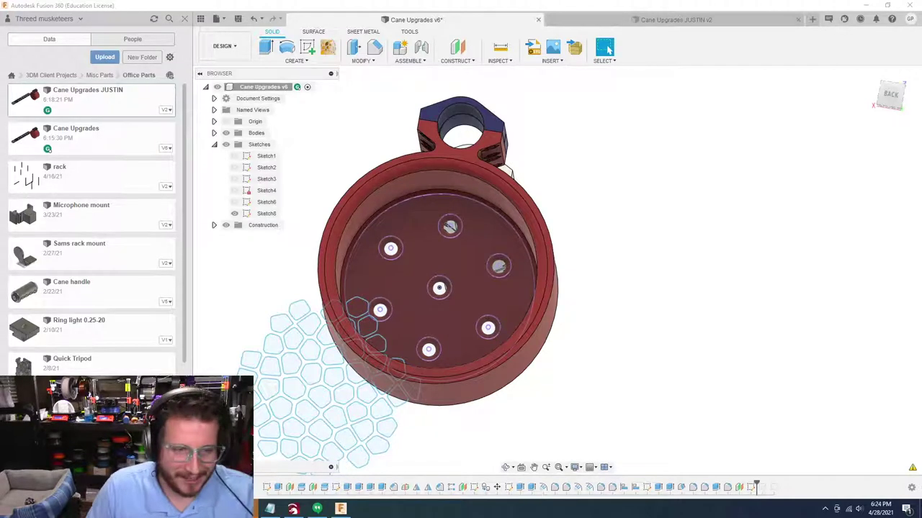
shift+middle_drag(671, 375, 658, 382)
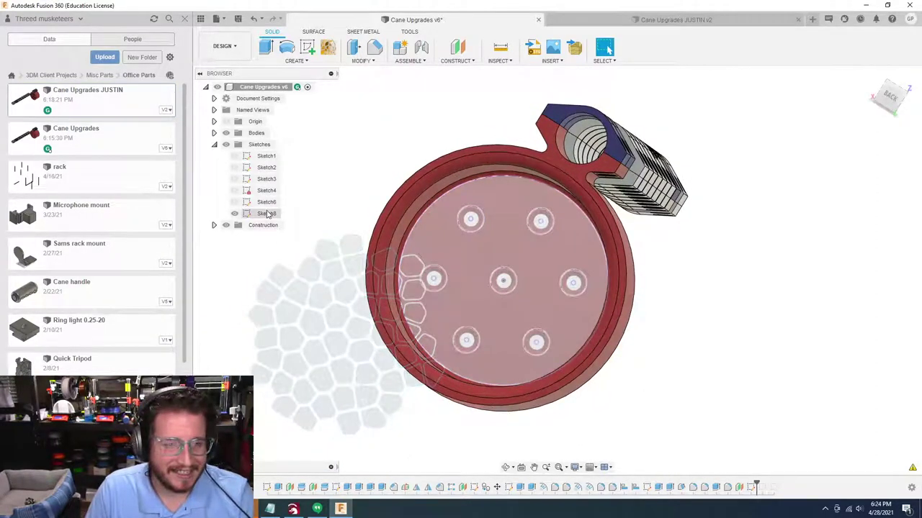
click(267, 214)
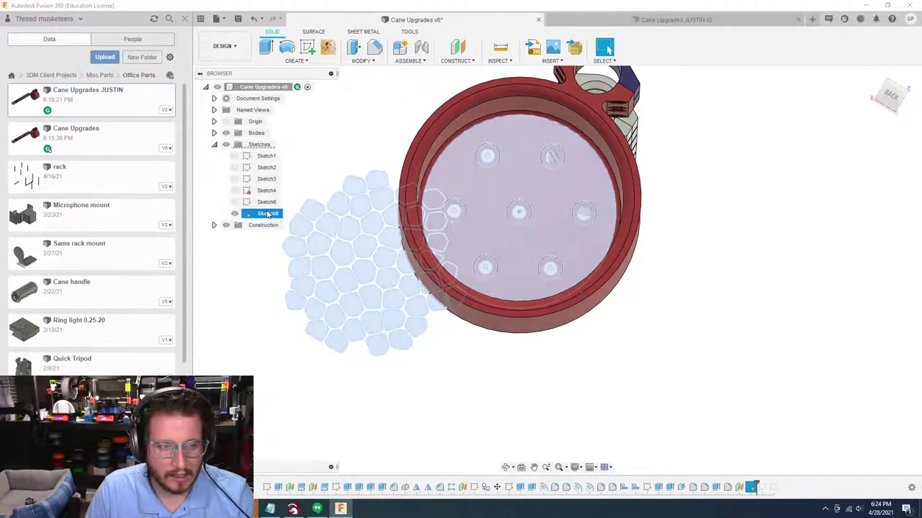
key(ctrl+z)
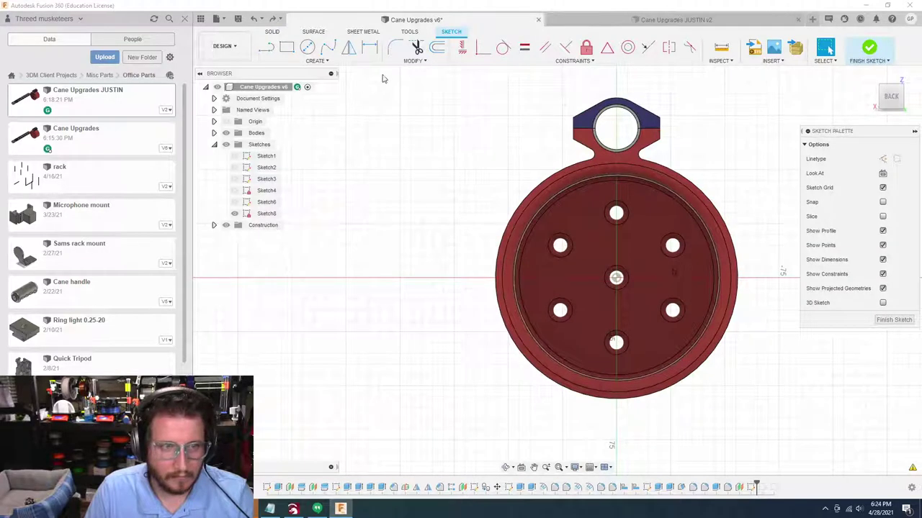
click(894, 320)
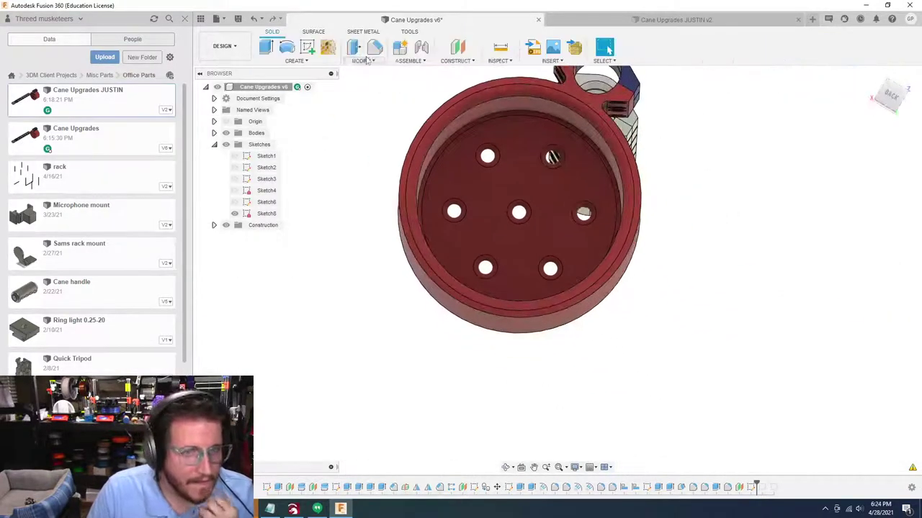
click(328, 47)
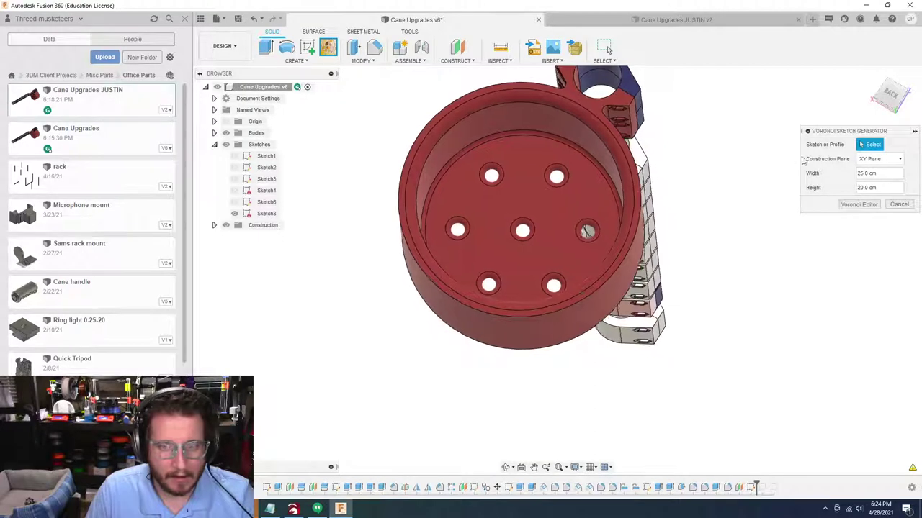
click(266, 213)
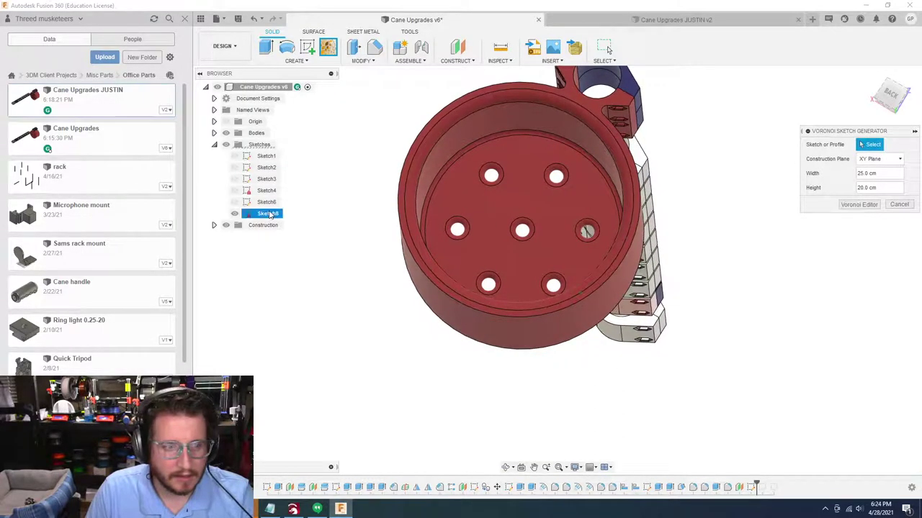
click(882, 172)
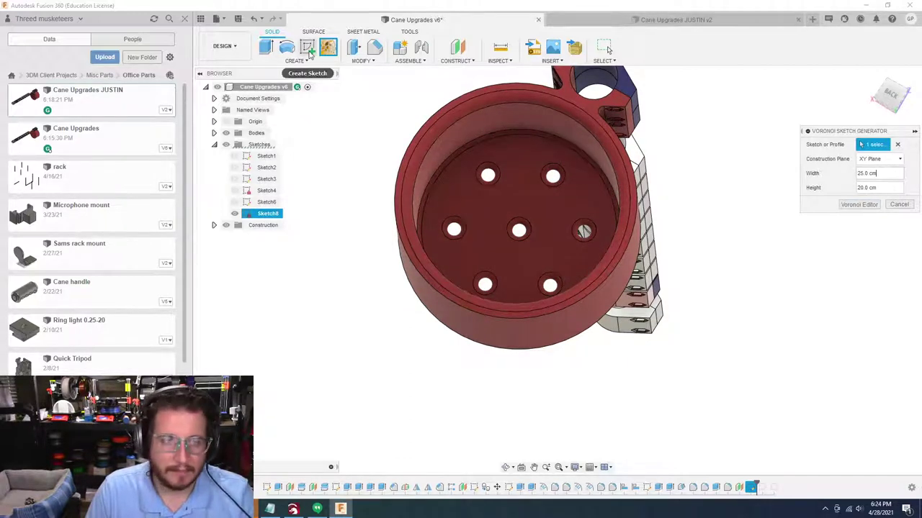
click(899, 204)
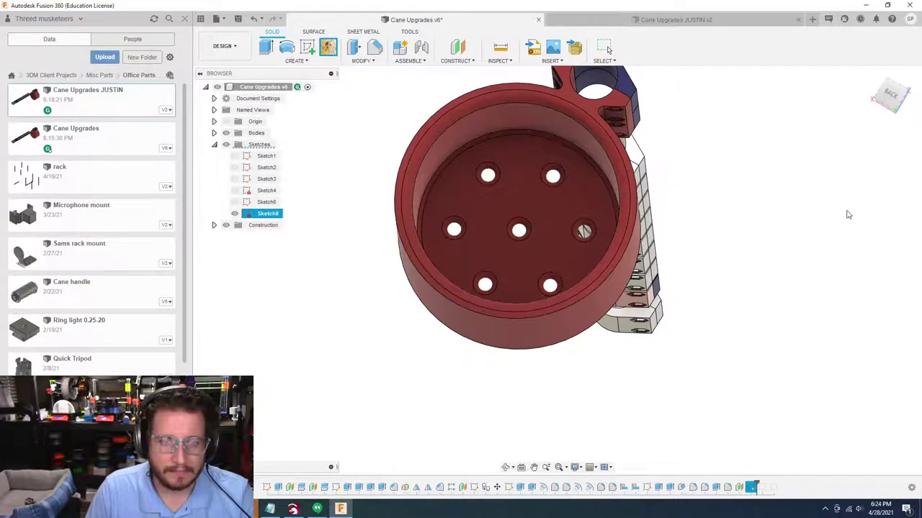
double_click(267, 214)
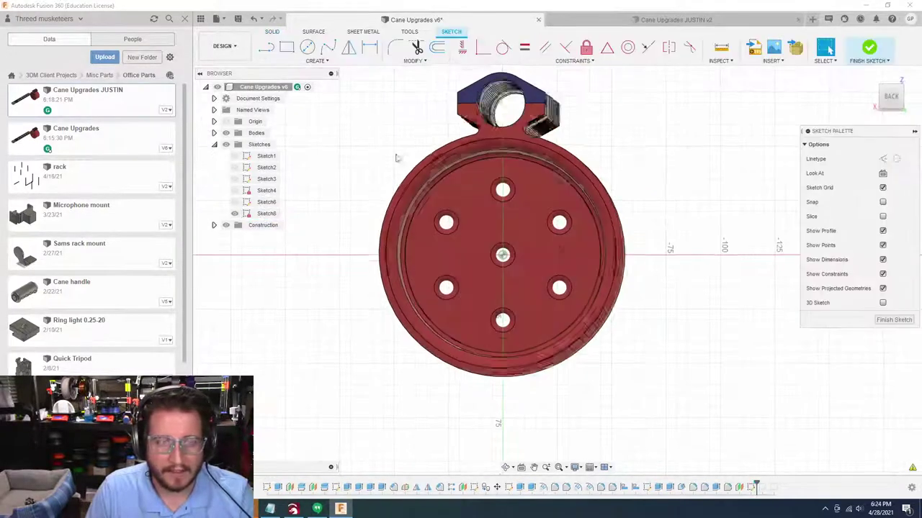
click(334, 64)
click(334, 64)
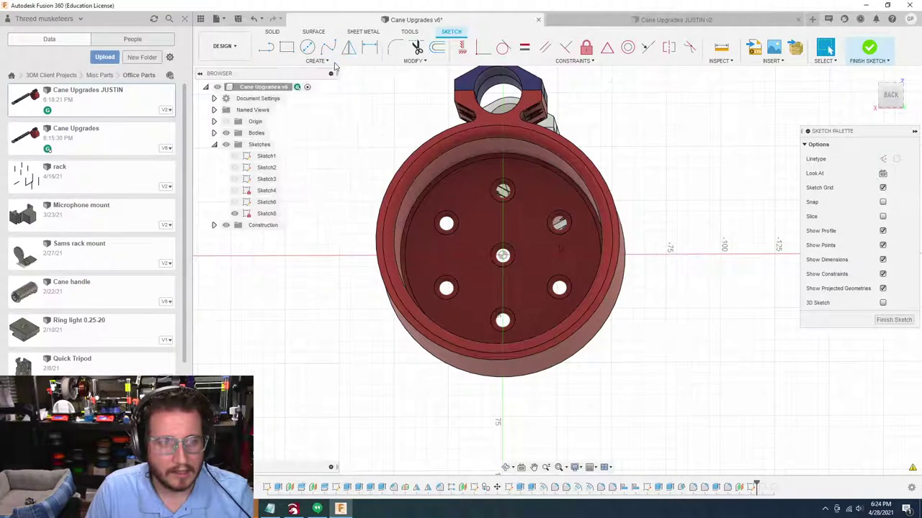
click(893, 321)
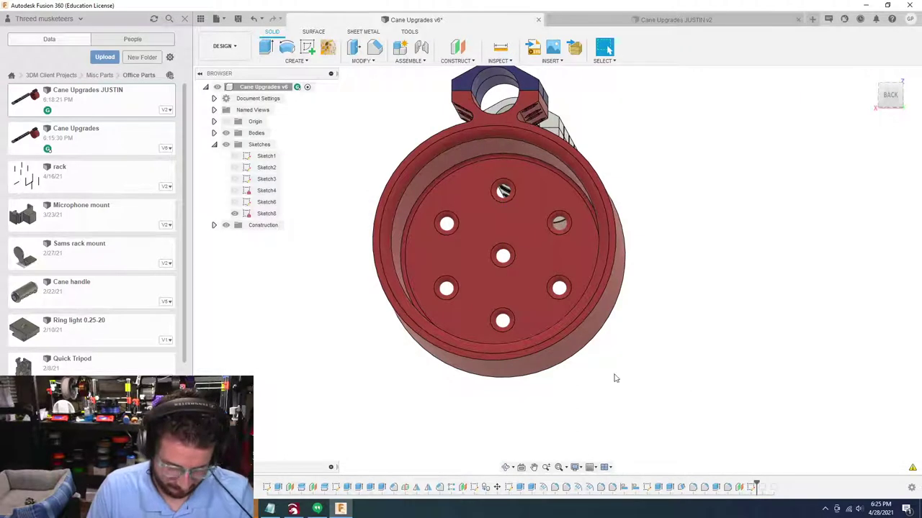
Open the Voronoi editor for the floor sketch at the default size and close it without publishing
click(328, 47)
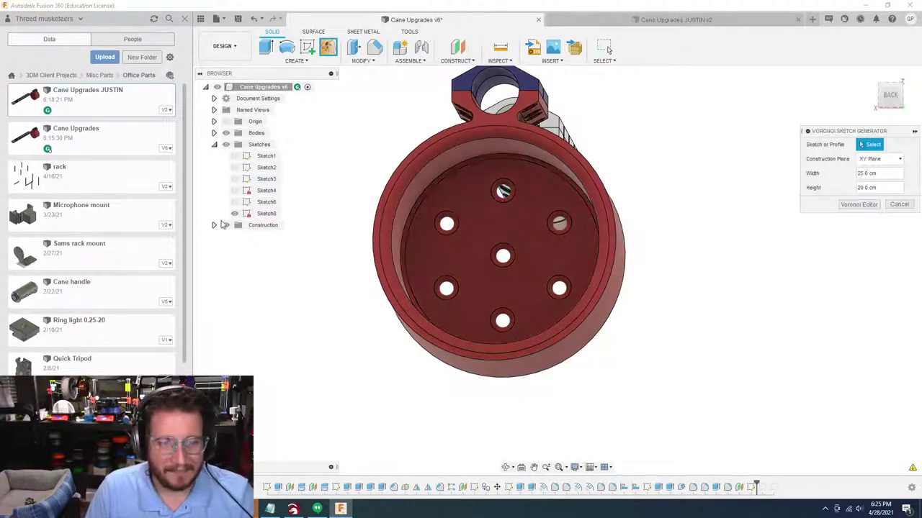
click(267, 214)
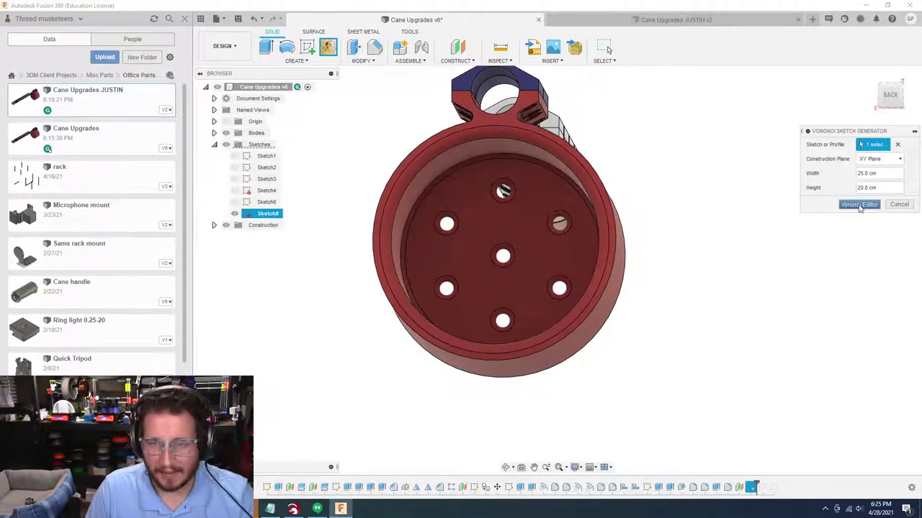
click(858, 205)
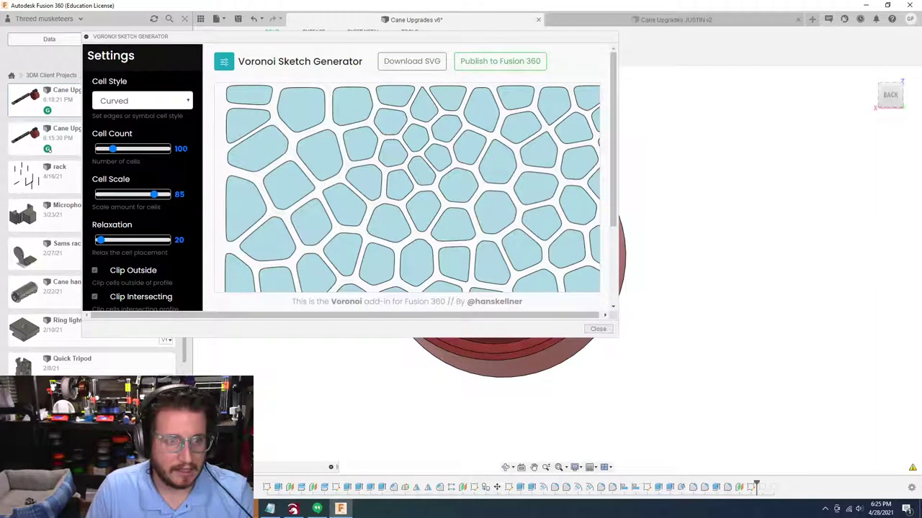
scroll(184, 155, down, 3)
scroll(173, 235, up, 3)
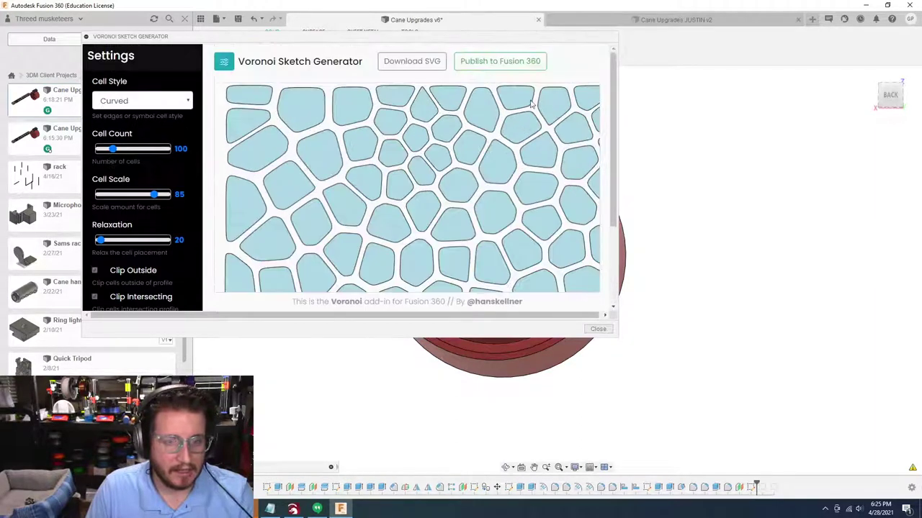
click(599, 329)
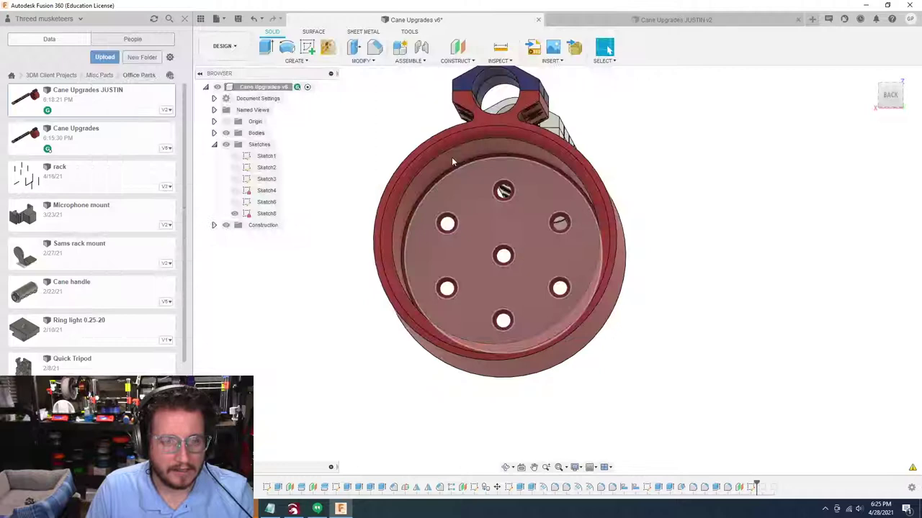
Publish a curved Voronoi pattern 15 cm wide and 15 cm high without selecting a sketch or profile
click(323, 62)
click(329, 48)
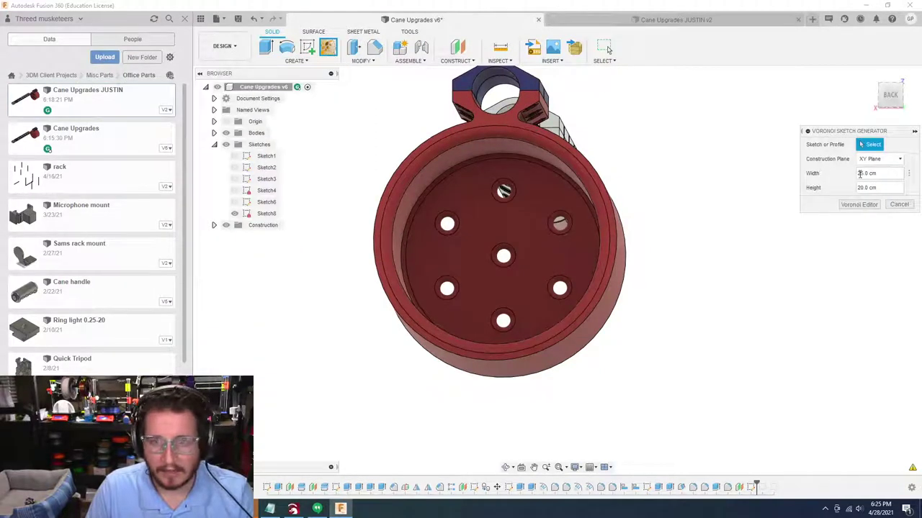
drag(861, 173, 858, 173)
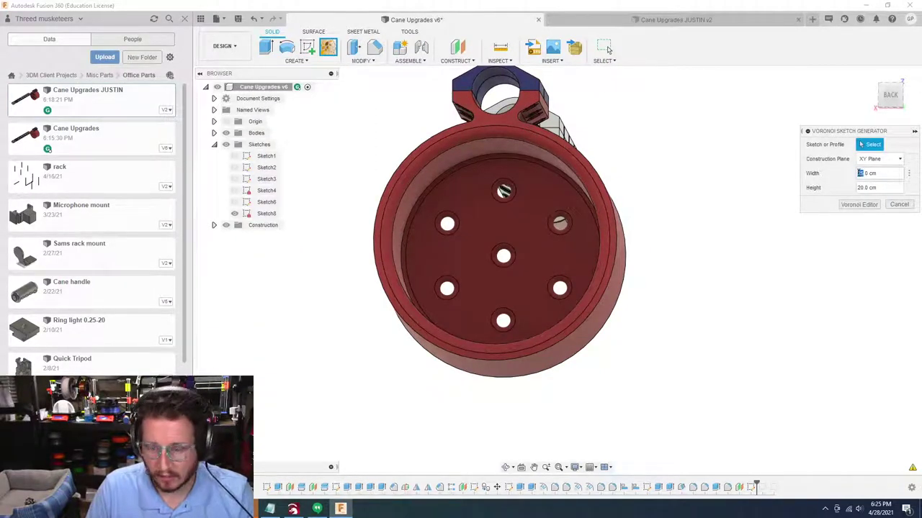
text(15)
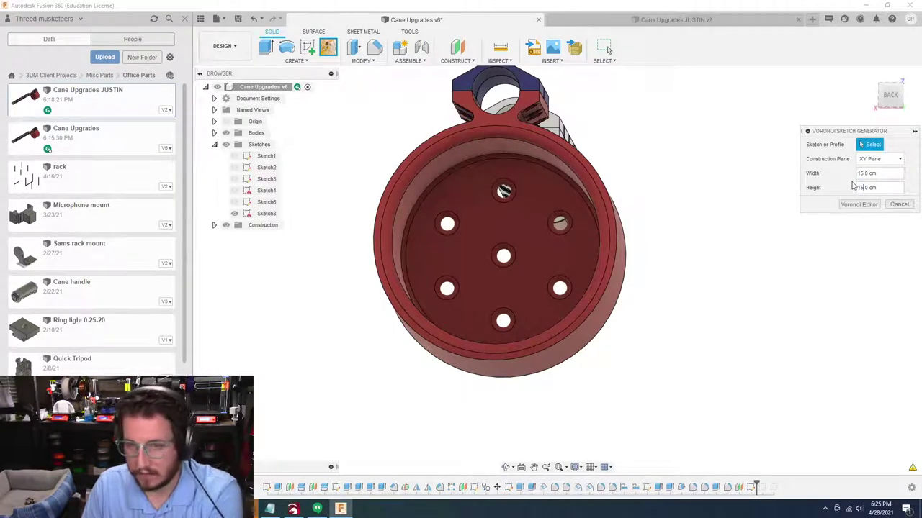
click(877, 159)
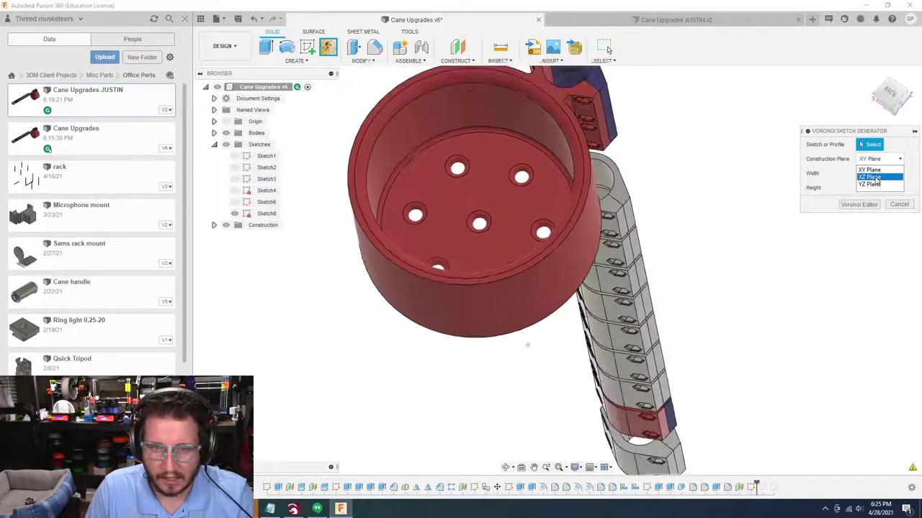
click(857, 206)
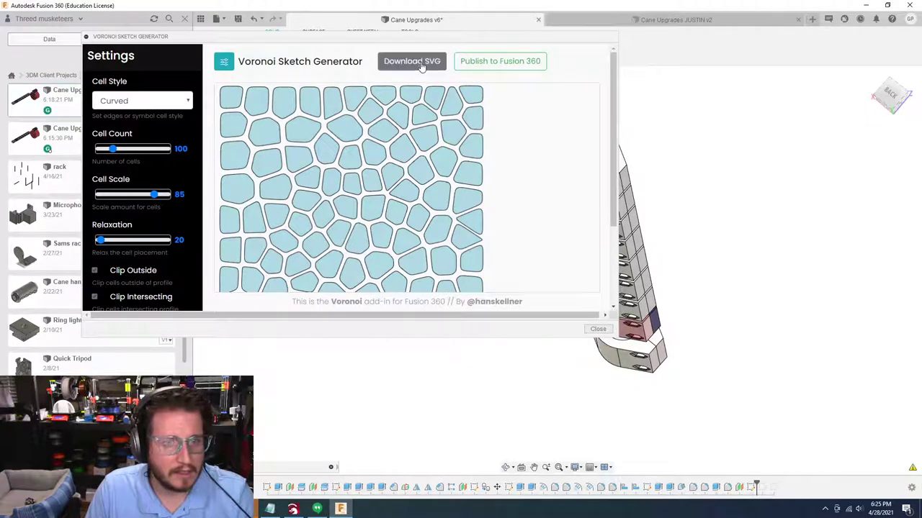
click(500, 61)
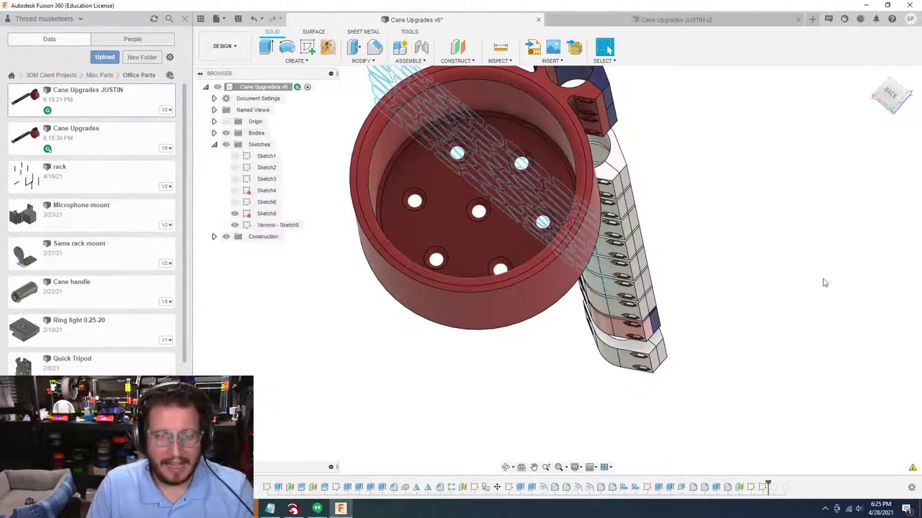
Delete the published Voronoi sketch from the design
shift+middle_drag(823, 282, 769, 301)
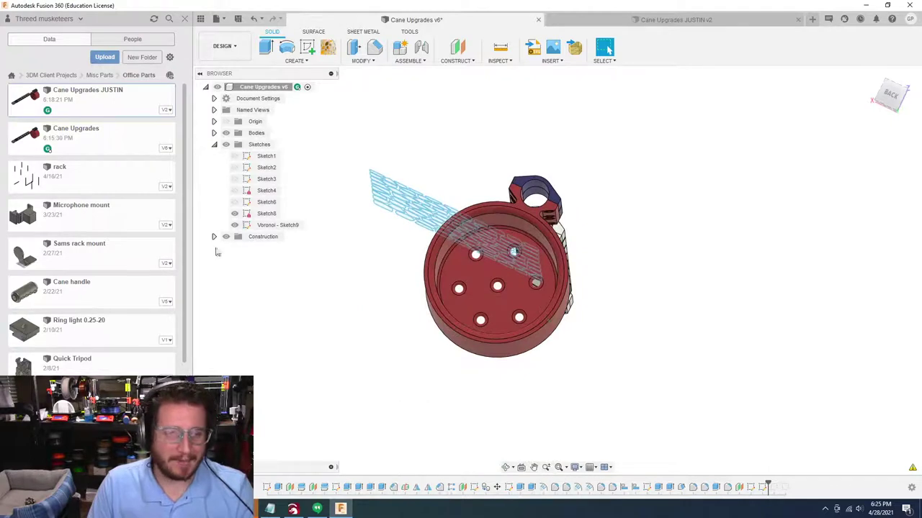
click(268, 224)
key(Delete)
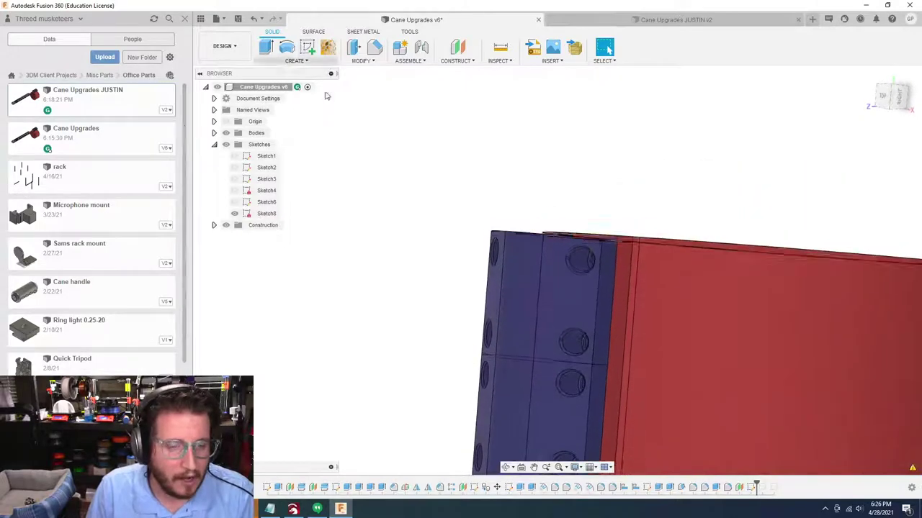
Hide the lower blue clamp half, Front (10), to expose the end face of the clamp half above it
click(493, 342)
click(214, 133)
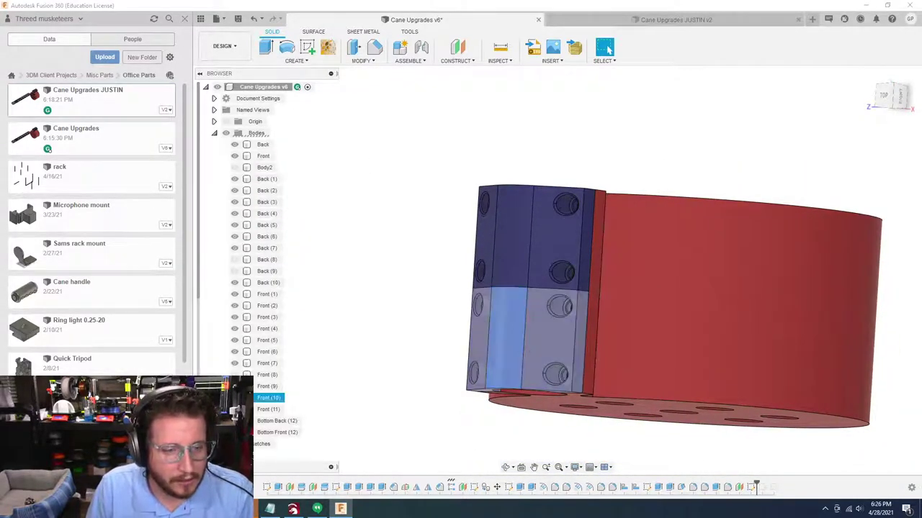
click(235, 398)
click(337, 327)
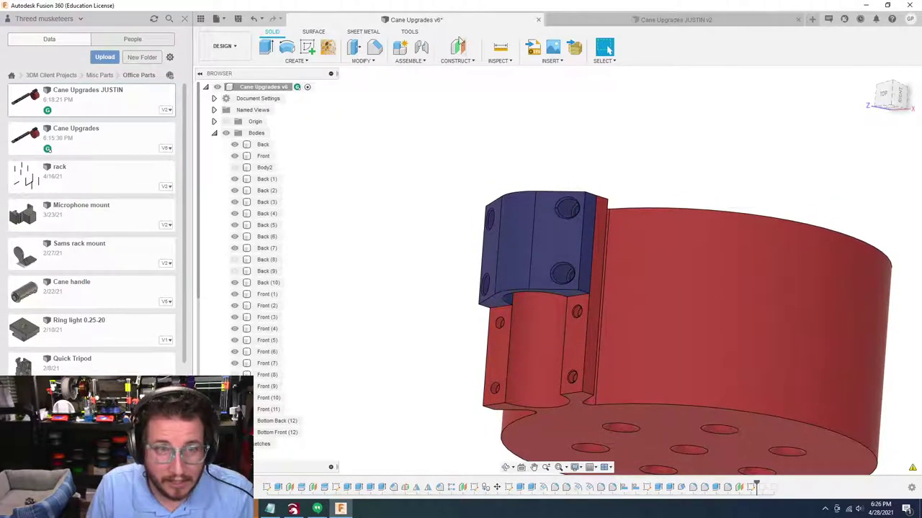
Split the cup holder body Back (10) with the extended lower end face of Front (11) and show Front (10) again
click(357, 61)
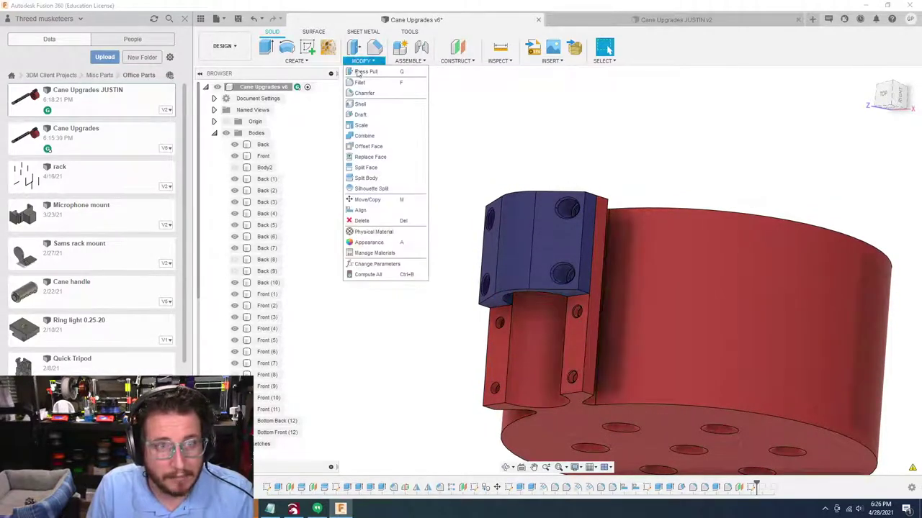
click(366, 178)
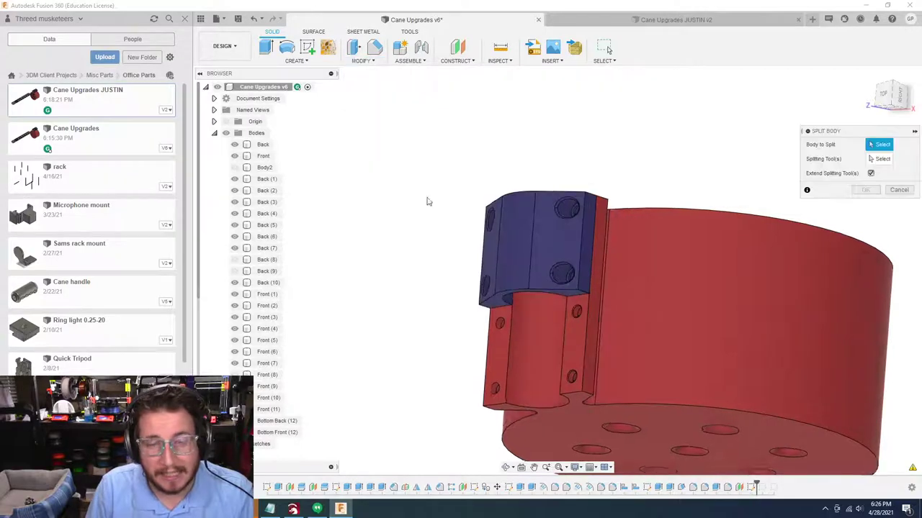
click(568, 302)
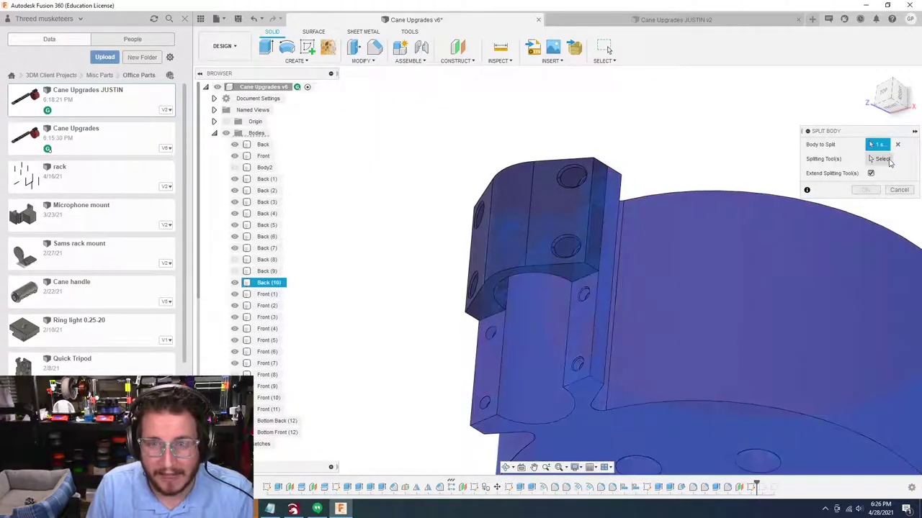
click(890, 161)
shift+middle_drag(614, 306, 599, 252)
click(565, 277)
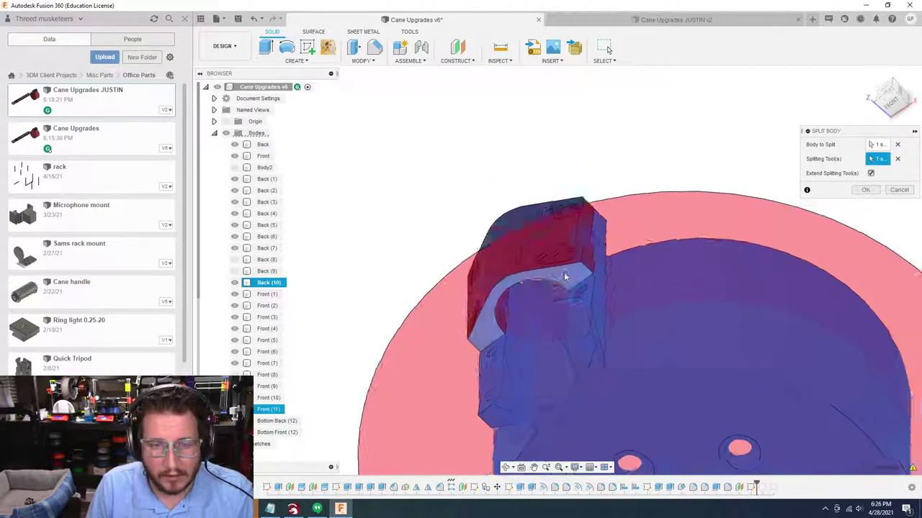
click(865, 190)
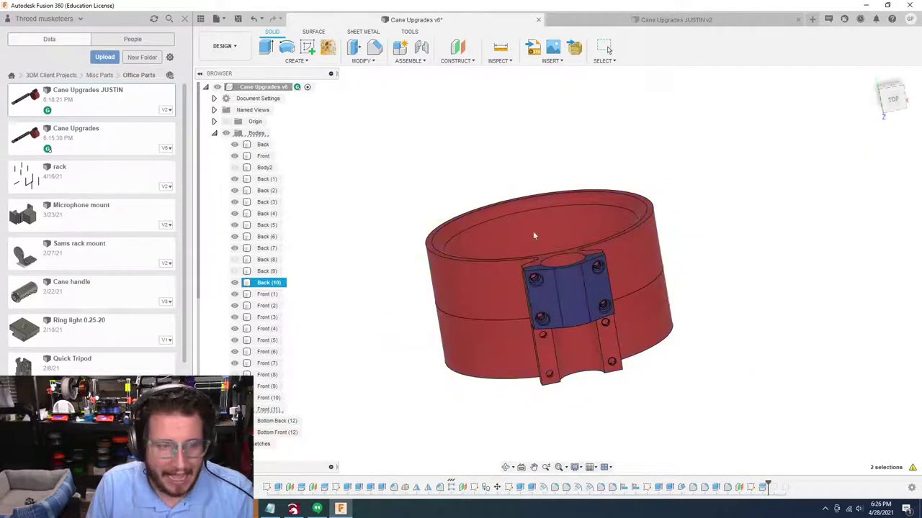
shift+middle_drag(384, 393, 389, 390)
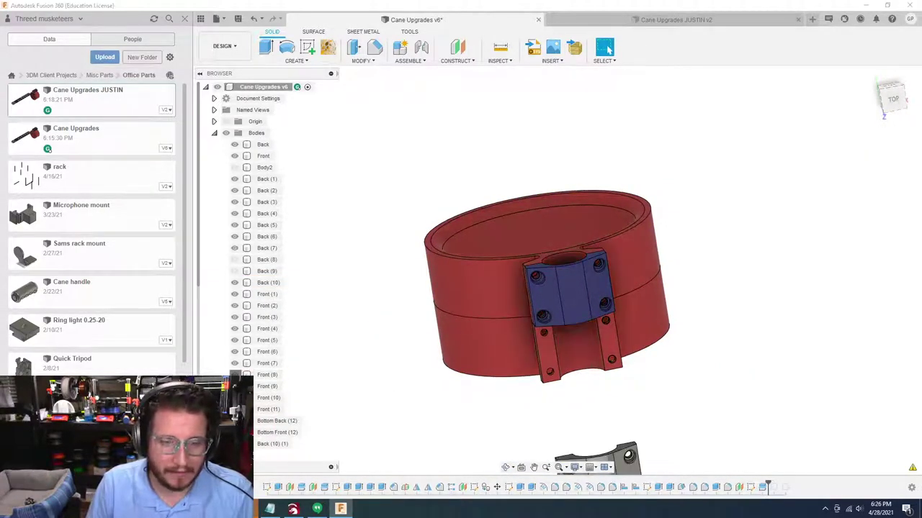
click(235, 397)
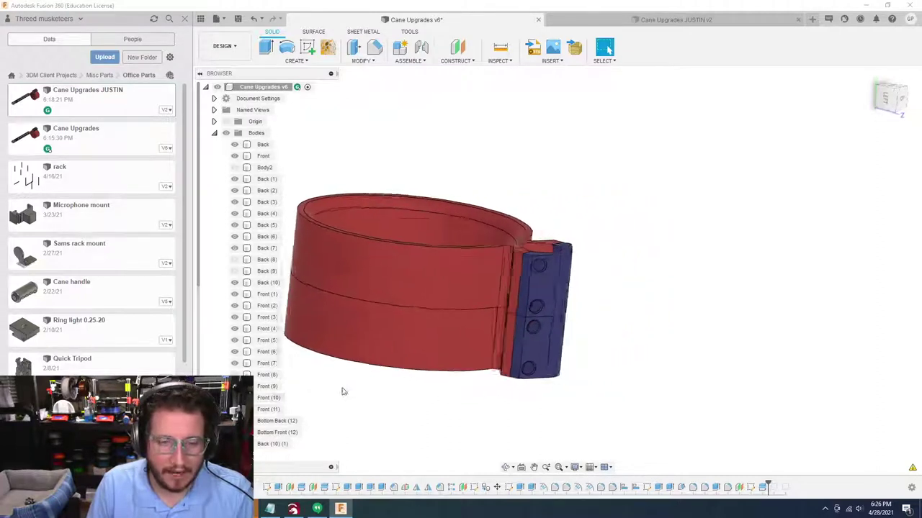
Compare the split cup holder with the Voronoi base in the Cane Upgrades JUSTIN v2 design and return to Cane Upgrades v6
shift+middle_drag(435, 291, 744, 293)
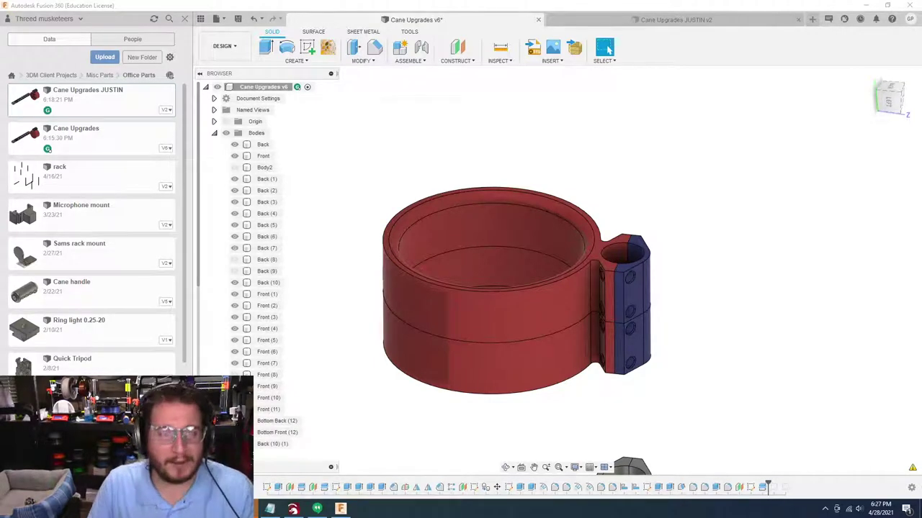
click(675, 19)
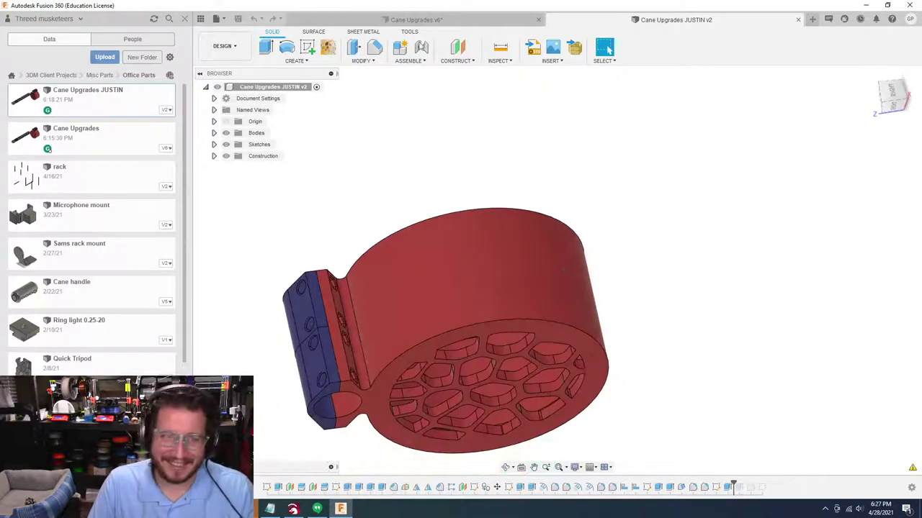
click(445, 19)
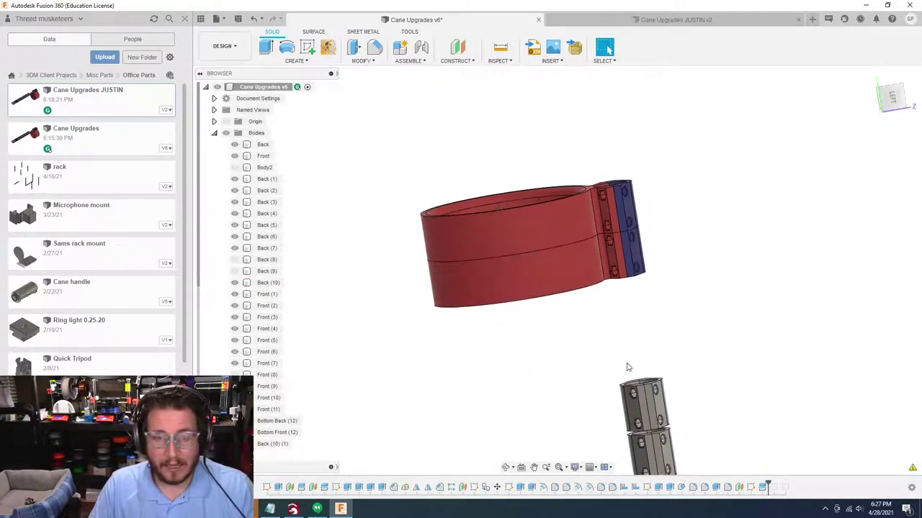
Suppress the Fillet5 feature on the cup holder's inner rim and check the cup's inside
click(541, 221)
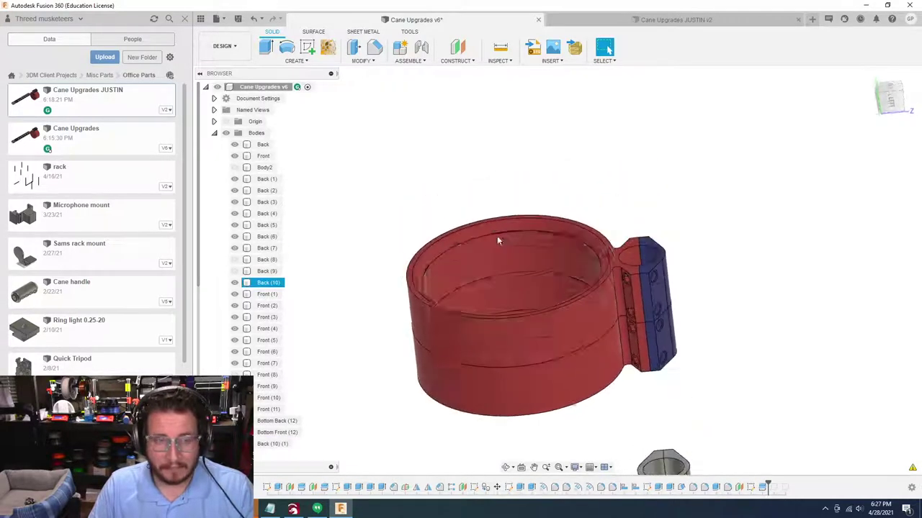
click(488, 266)
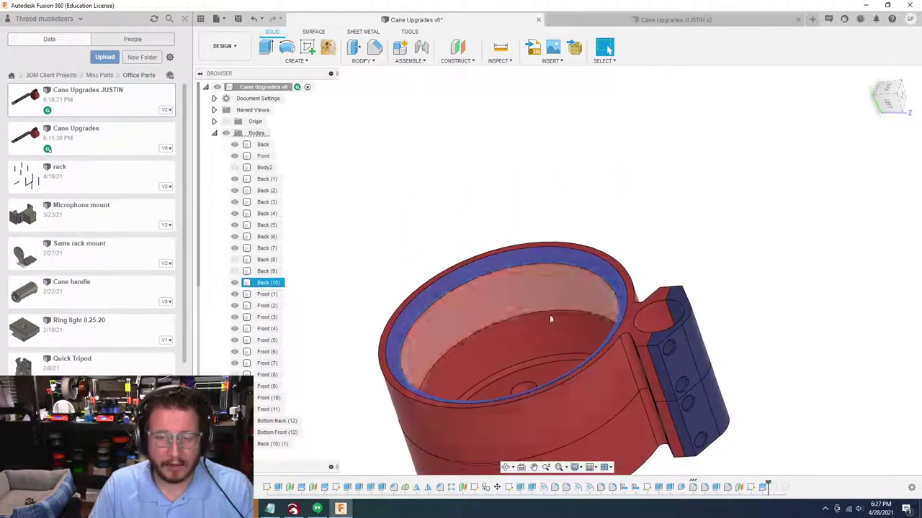
right_click(693, 488)
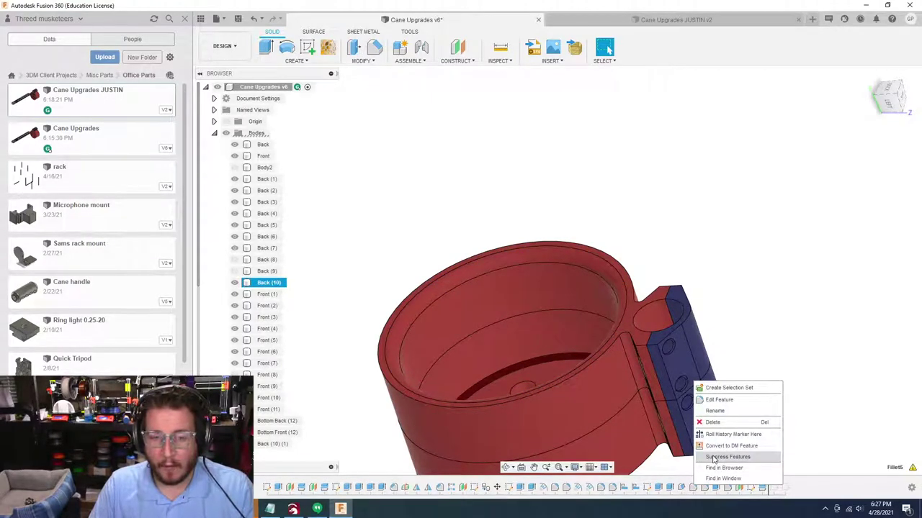
shift+middle_drag(807, 344, 514, 281)
shift+middle_drag(785, 294, 786, 288)
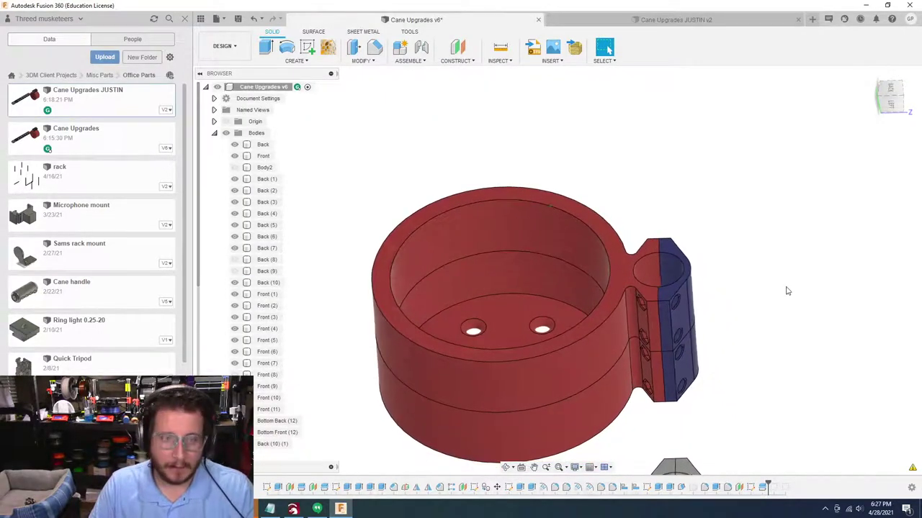
click(370, 61)
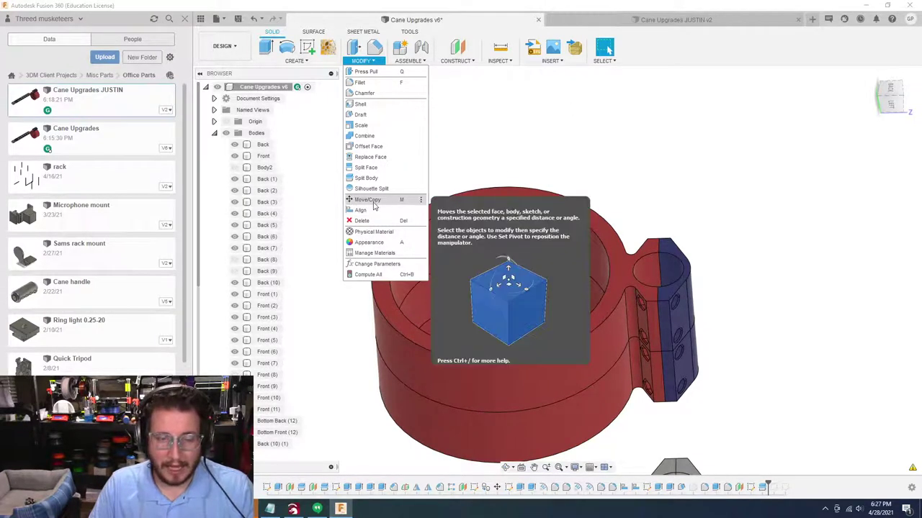
click(582, 144)
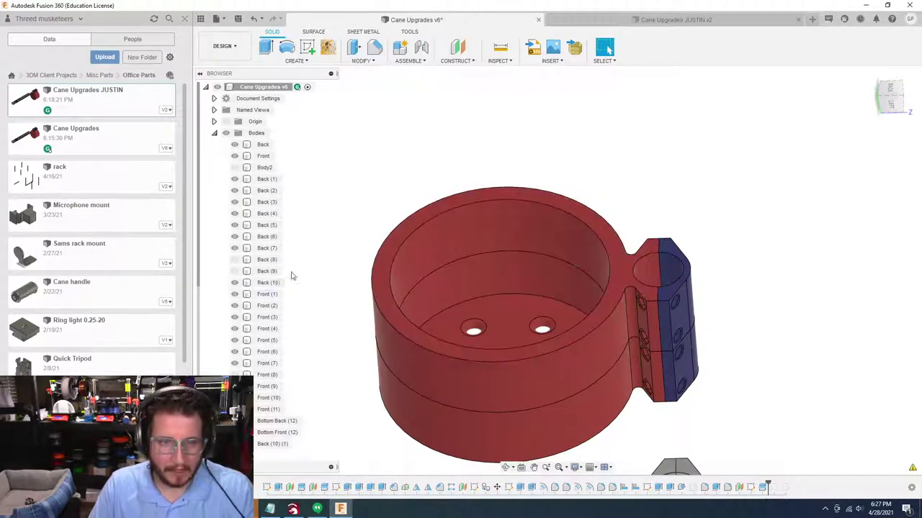
shift+middle_drag(383, 301, 531, 340)
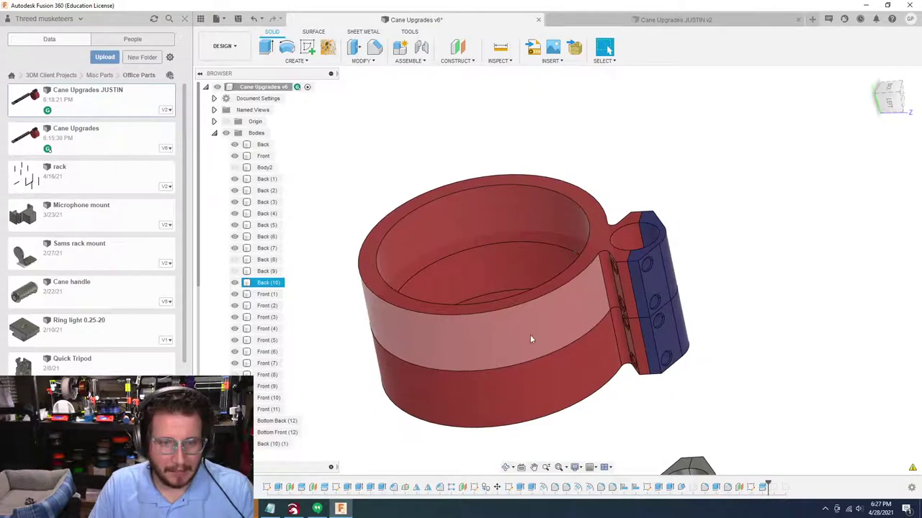
Paste a copy of the upper cup holder ring Back (10) and move it up 30 mm along Y to extend the cup
click(266, 283)
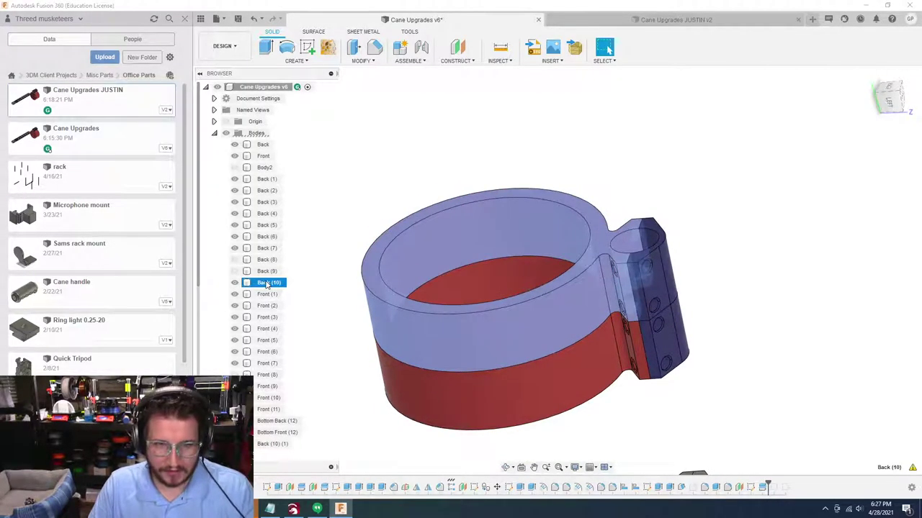
key(ctrl+v)
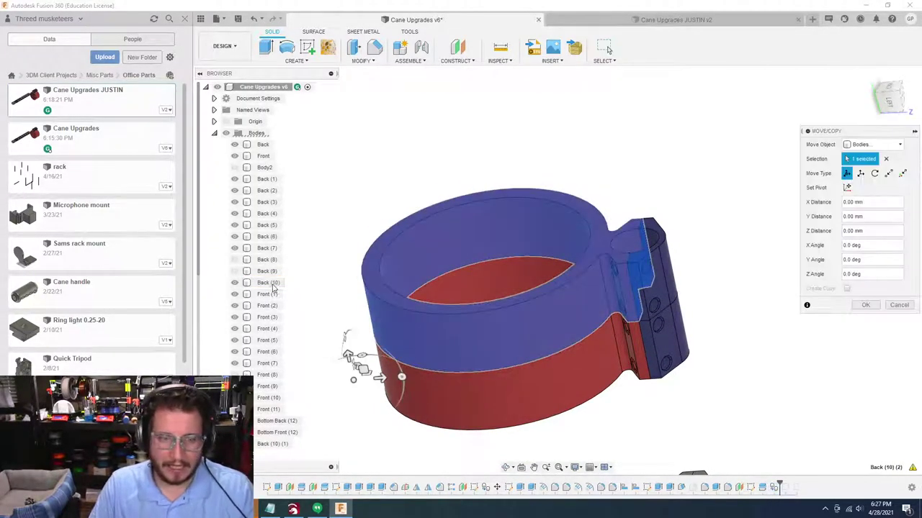
shift+middle_drag(274, 288, 424, 366)
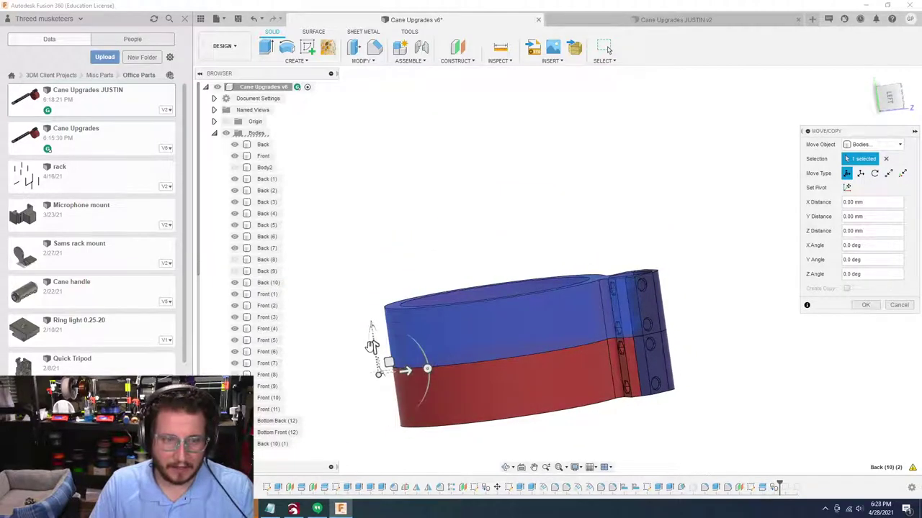
drag(371, 345, 371, 288)
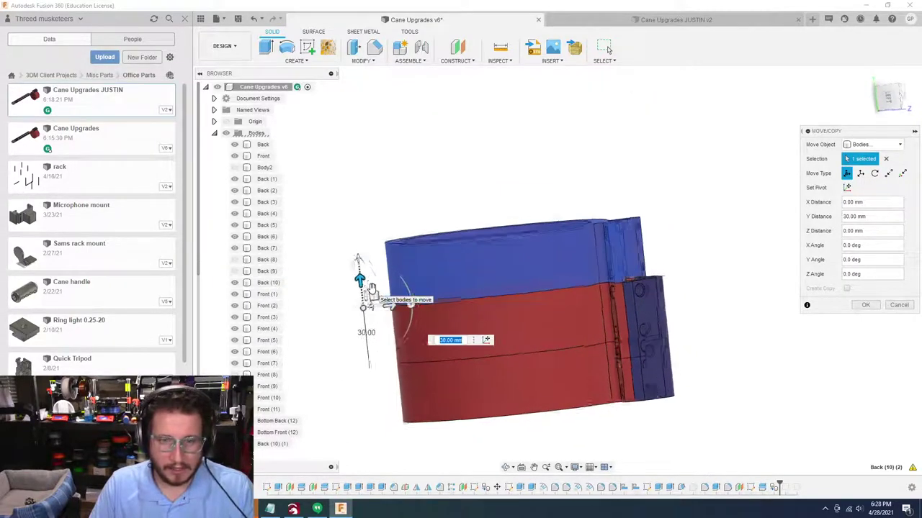
shift+middle_drag(372, 288, 400, 251)
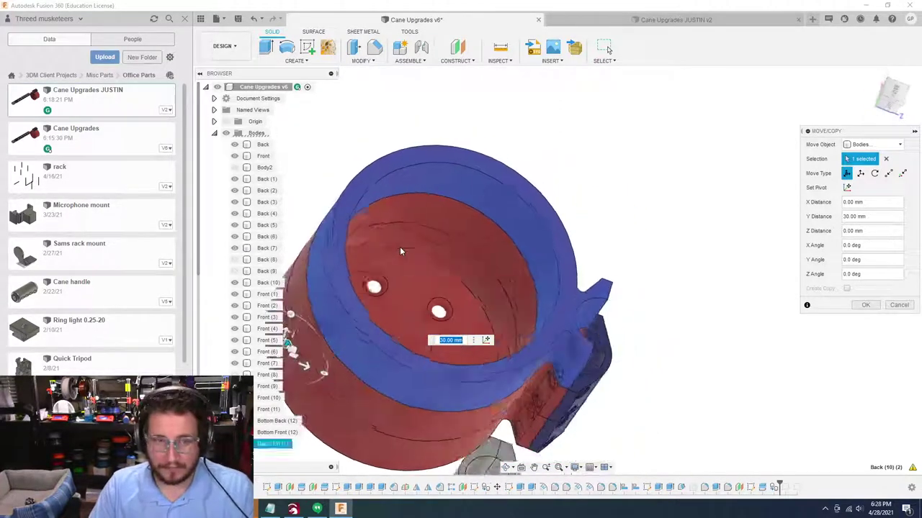
click(868, 306)
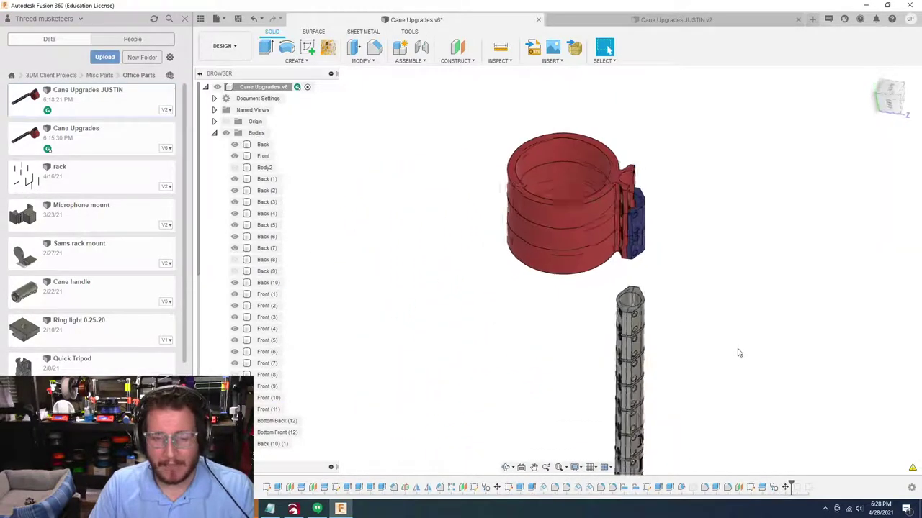